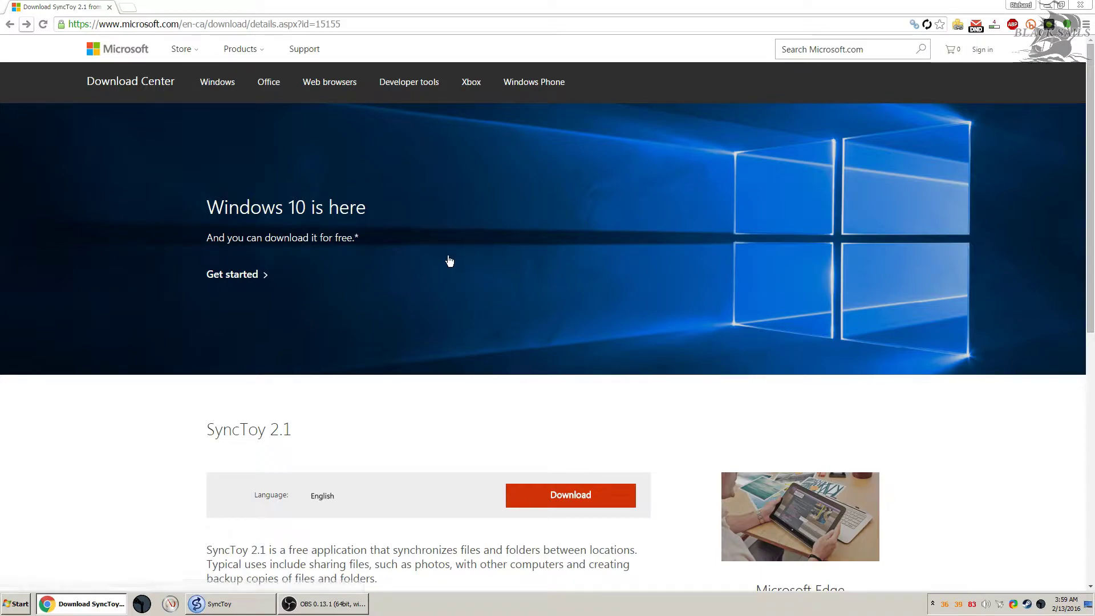
Step: Examine the SyncToy 2.1 download details, including the version and the x86 and x64 setup package names
{"action": "scroll", "coordinate": [468, 254], "scroll_direction": "down", "scroll_amount": 4}
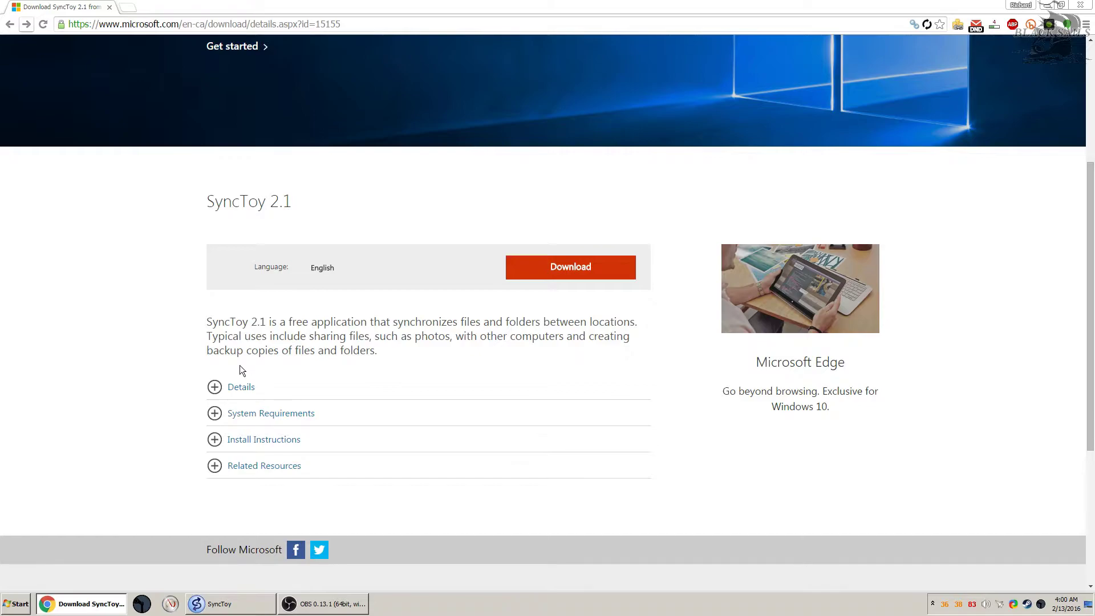
{"action": "left_click", "coordinate": [216, 386]}
{"action": "scroll", "coordinate": [447, 409], "scroll_direction": "down", "scroll_amount": 1}
{"action": "left_click_drag", "start_coordinate": [506, 412], "coordinate": [486, 412]}
{"action": "left_click", "coordinate": [493, 408]}
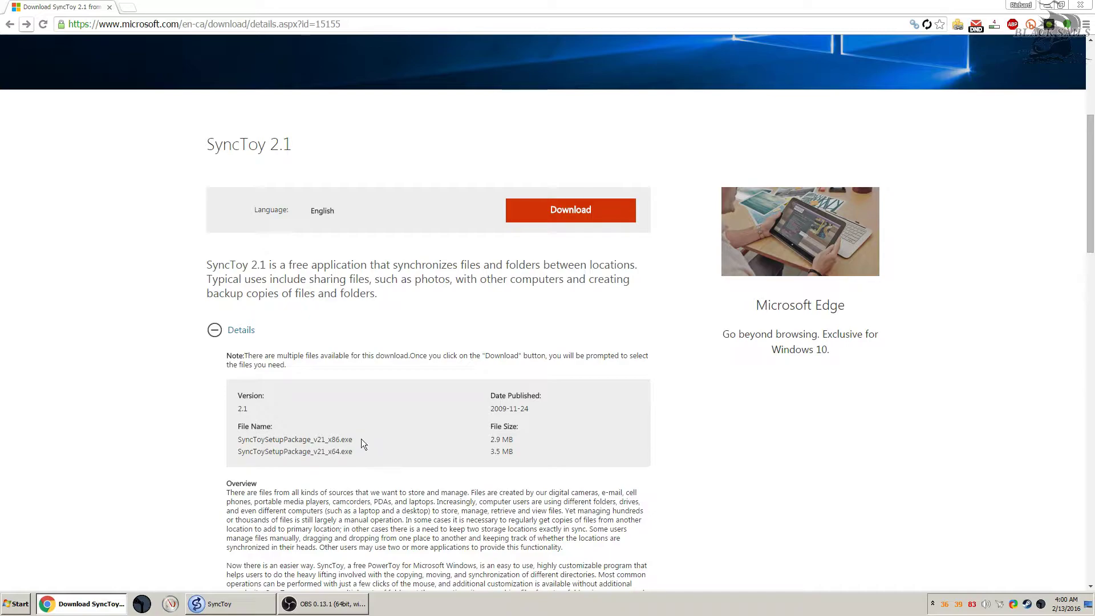
{"action": "left_click_drag", "start_coordinate": [331, 451], "coordinate": [337, 453]}
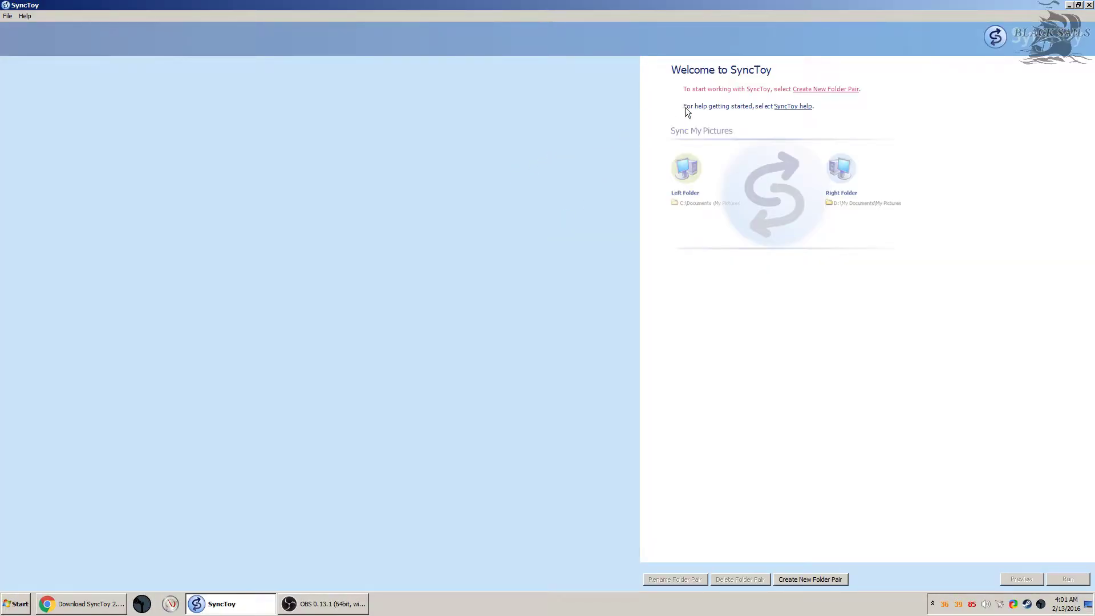
Step: Start a new folder pair in SyncToy and set My Documents from the user profile as the left folder
{"action": "left_click", "coordinate": [795, 90]}
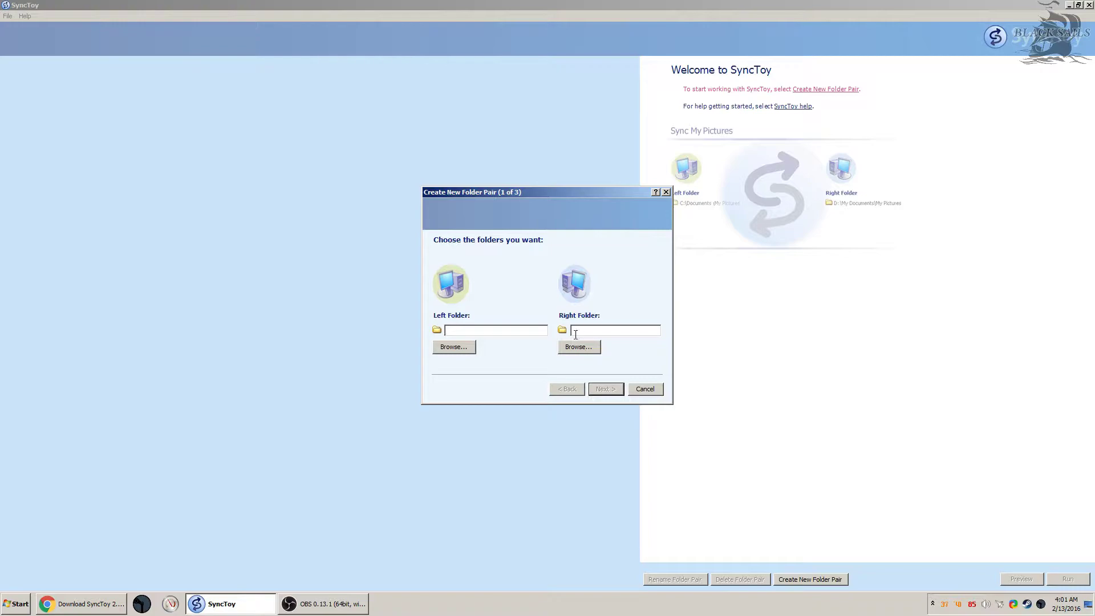
{"action": "left_click", "coordinate": [471, 349]}
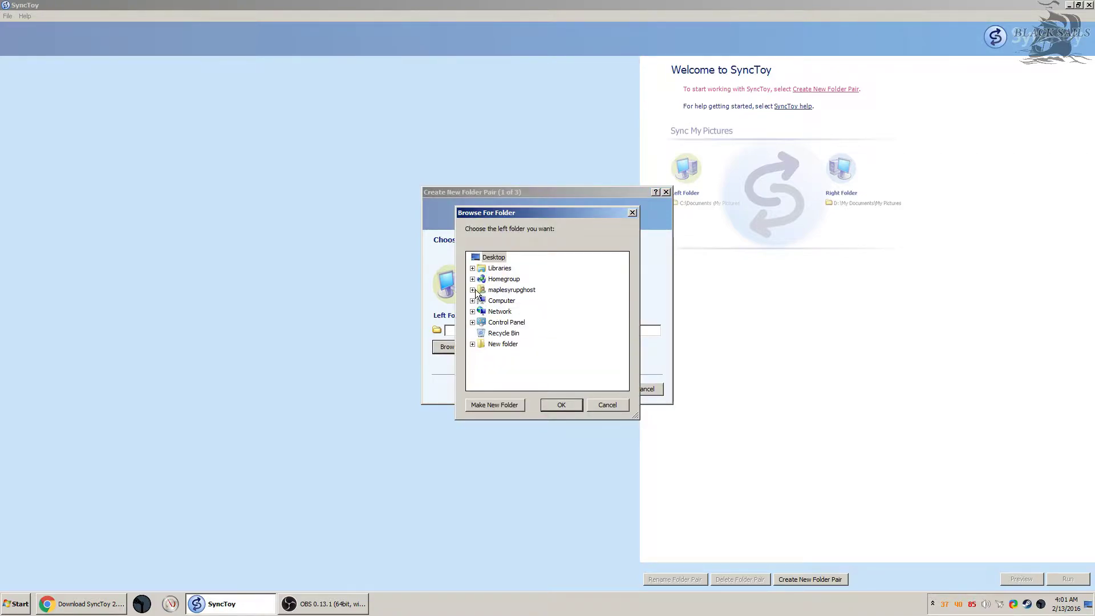
{"action": "scroll", "coordinate": [501, 314], "scroll_direction": "down", "scroll_amount": 1}
{"action": "left_click", "coordinate": [513, 302]}
{"action": "scroll", "coordinate": [530, 323], "scroll_direction": "down", "scroll_amount": 3}
{"action": "left_click_drag", "start_coordinate": [624, 296], "coordinate": [626, 336]}
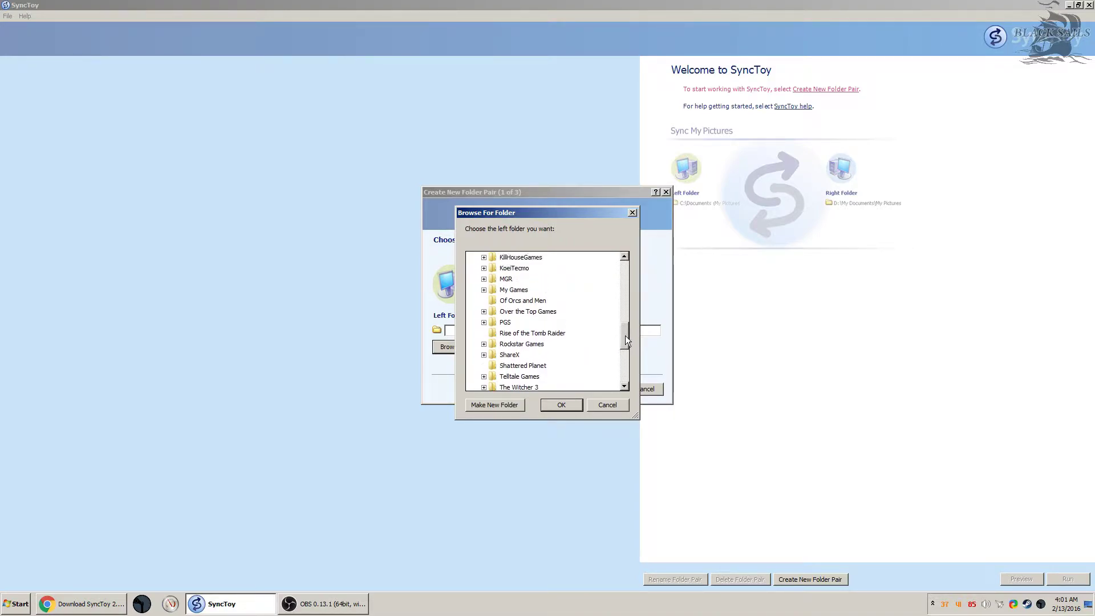
{"action": "left_click", "coordinate": [484, 290]}
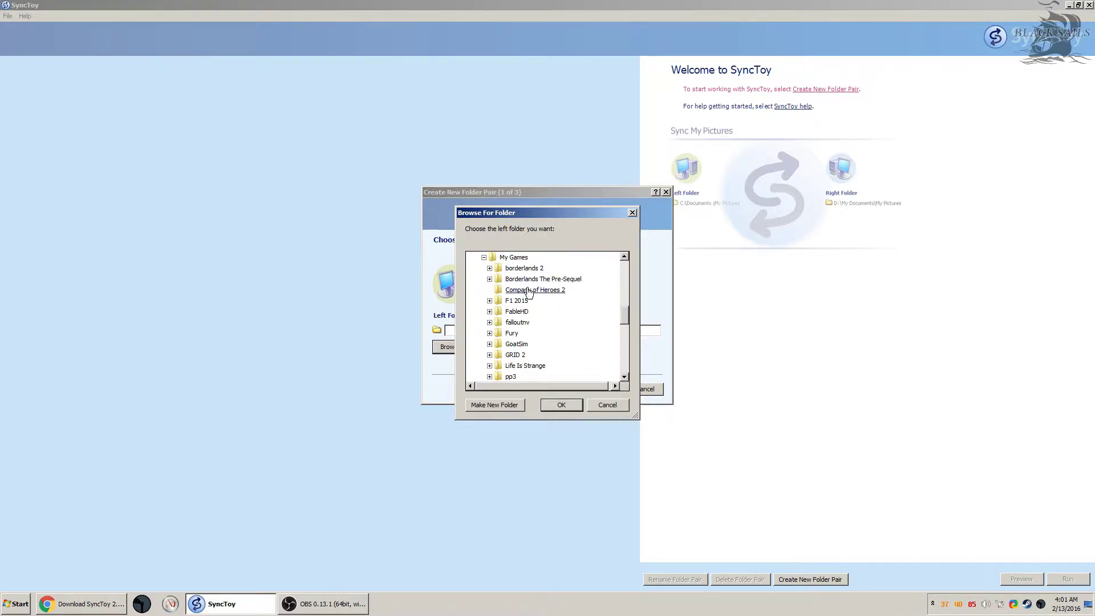
{"action": "left_click", "coordinate": [485, 258]}
{"action": "scroll", "coordinate": [536, 337], "scroll_direction": "down", "scroll_amount": 1}
{"action": "scroll", "coordinate": [520, 342], "scroll_direction": "up", "scroll_amount": 12}
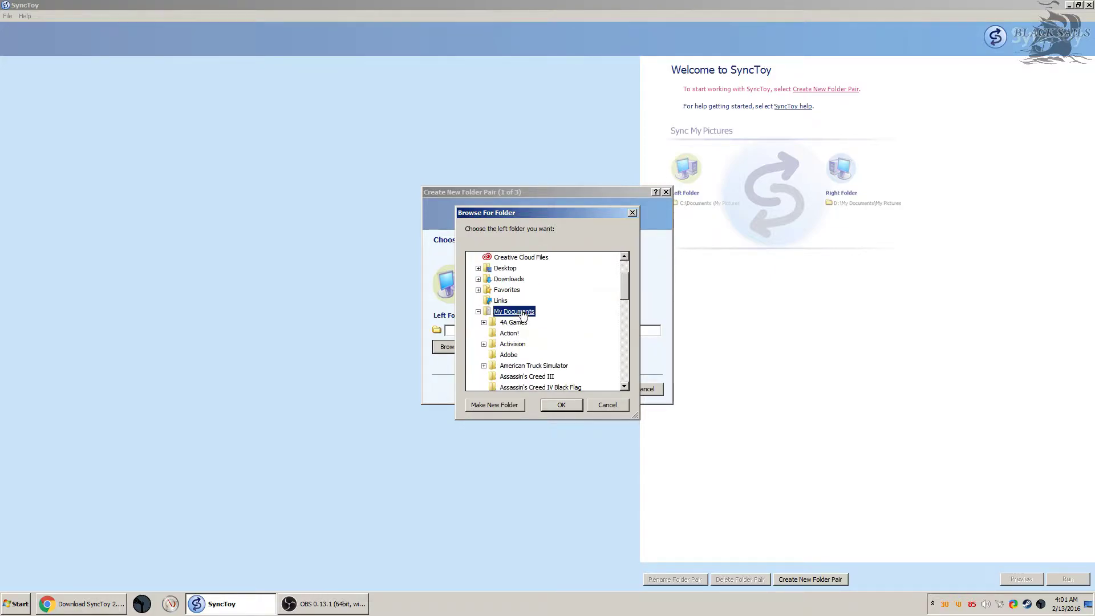
{"action": "left_click", "coordinate": [556, 404]}
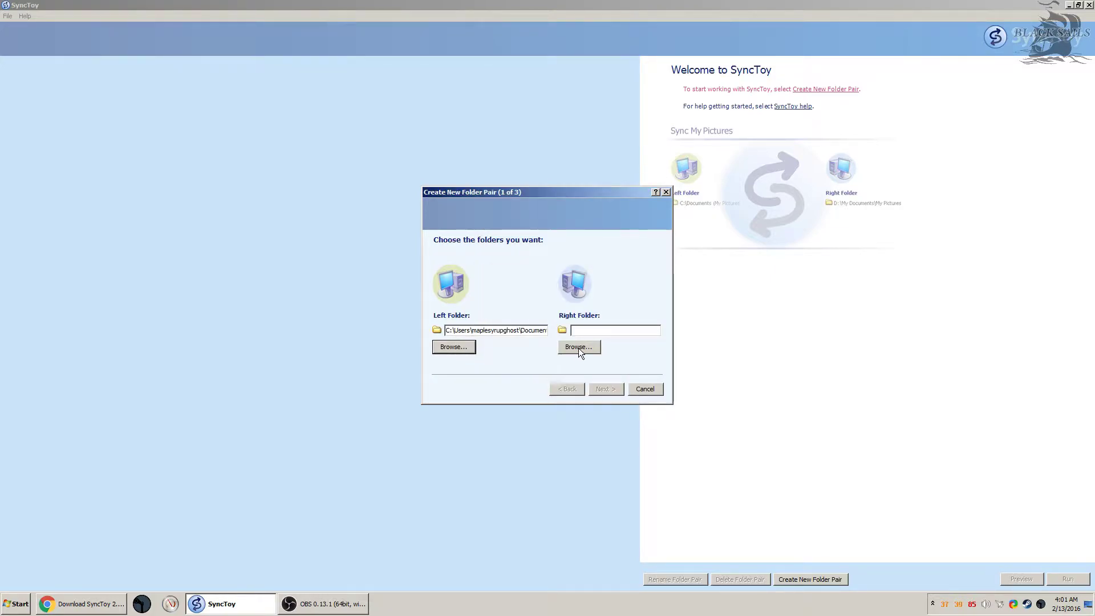
Step: For the right folder, create a folder named SyncToy Backup inside BACKUP on the 1.5TB (F:) drive
{"action": "left_click", "coordinate": [579, 347]}
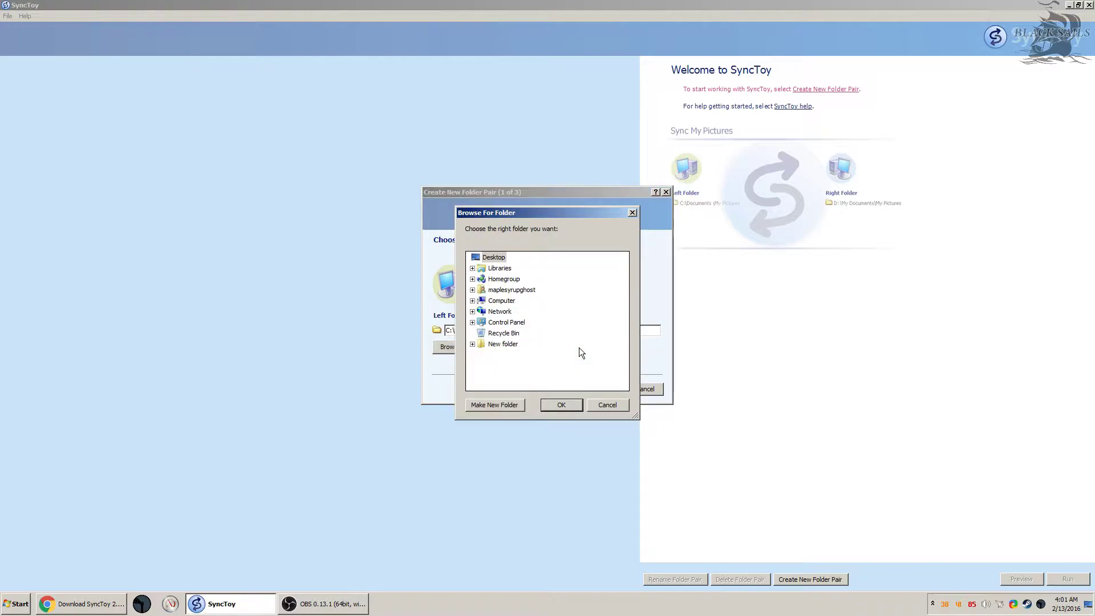
{"action": "left_click", "coordinate": [473, 290]}
{"action": "left_click", "coordinate": [472, 257]}
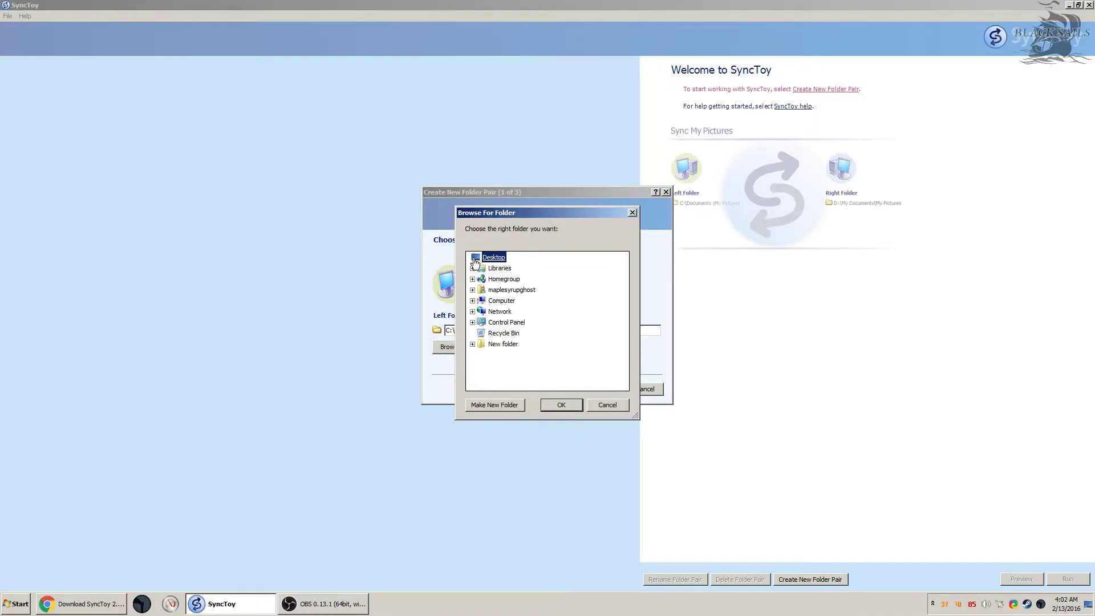
{"action": "left_click", "coordinate": [472, 301]}
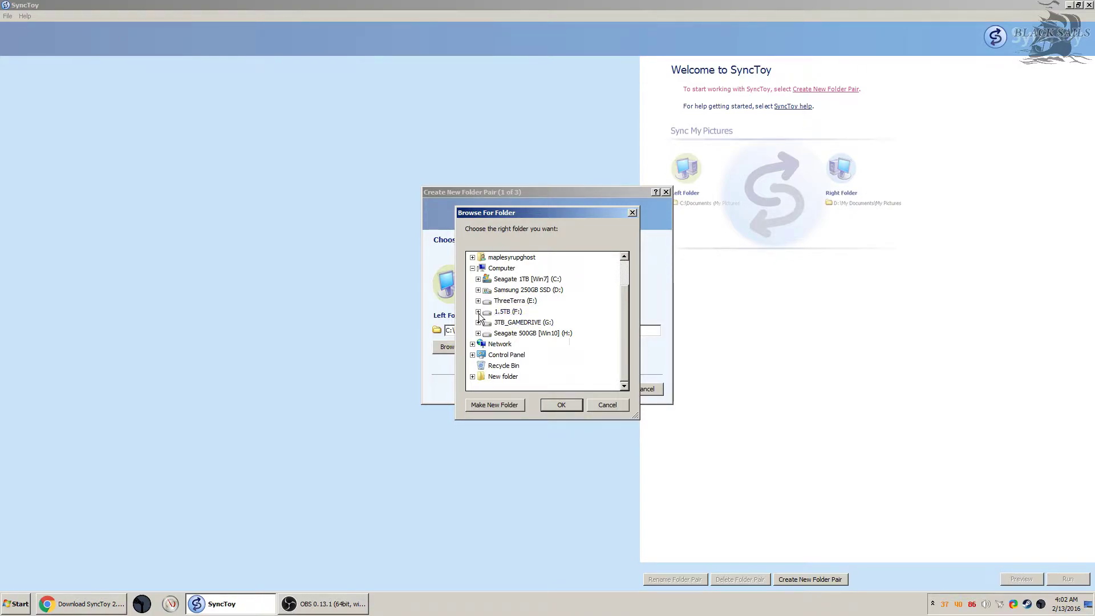
{"action": "double_click", "coordinate": [499, 313]}
{"action": "left_click", "coordinate": [513, 299]}
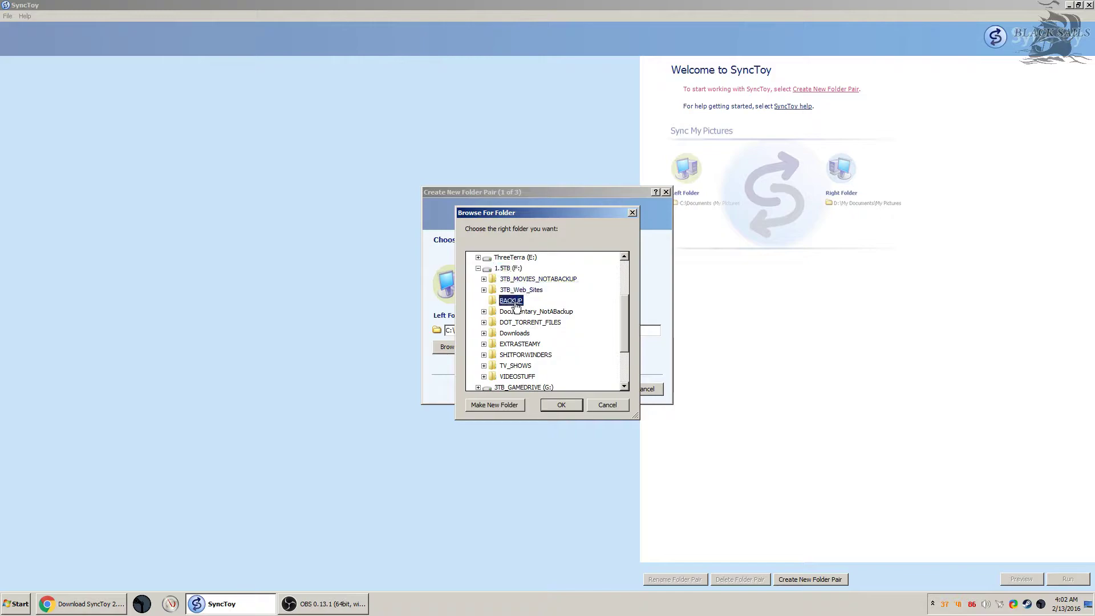
{"action": "left_click", "coordinate": [496, 406]}
{"action": "type", "text": "SyncToy Backup"}
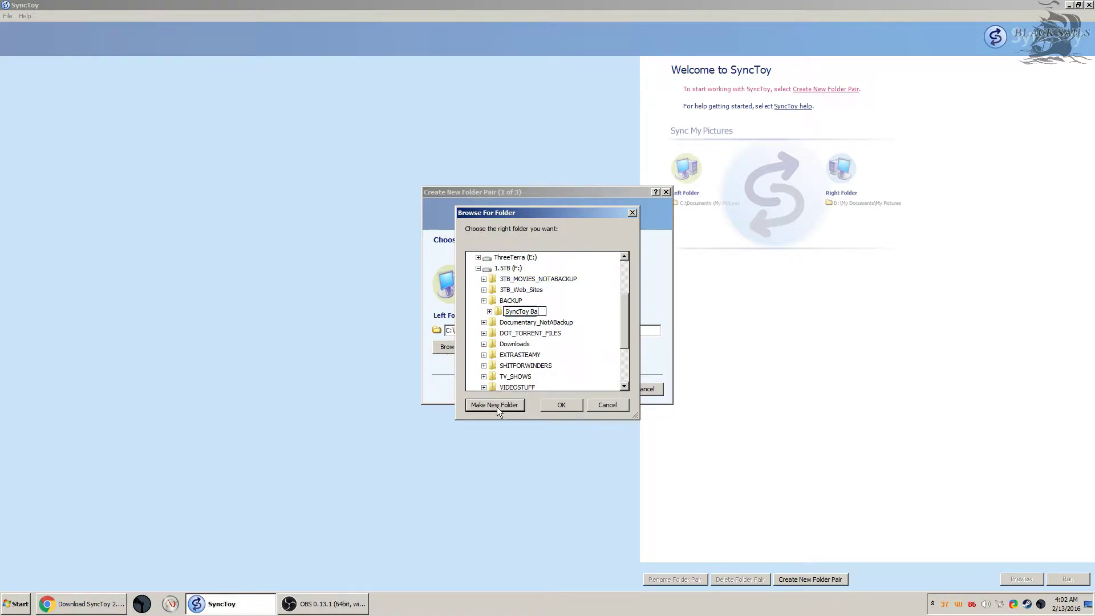
Step: Create a MyDocuments subfolder in SyncToy Backup, use it as the right folder and accept both folder choices
{"action": "left_click", "coordinate": [497, 311]}
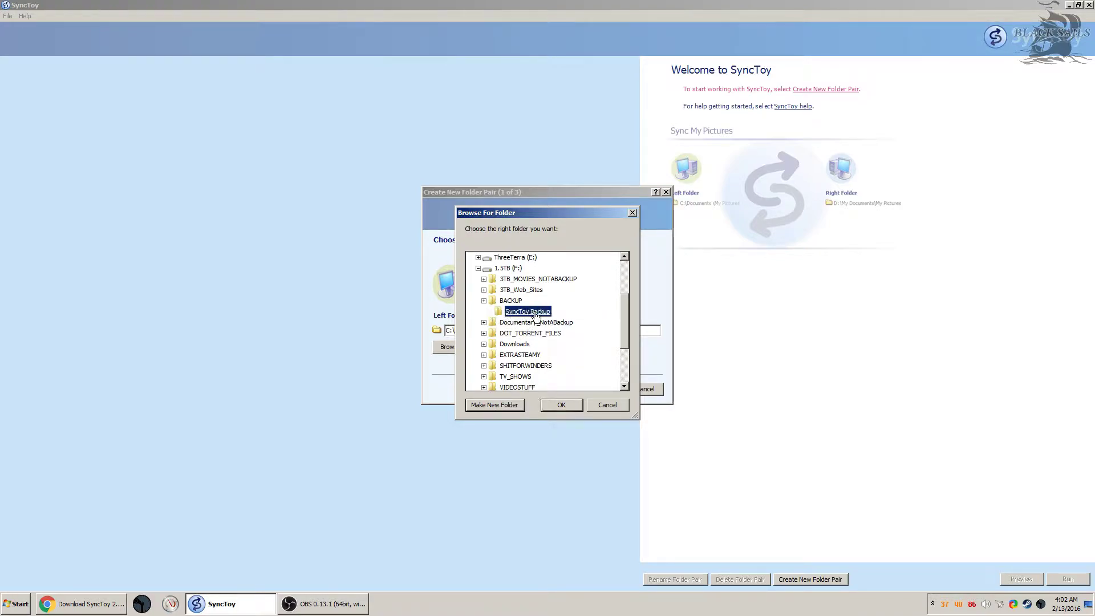
{"action": "left_click", "coordinate": [495, 406]}
{"action": "type", "text": "MyDocuments"}
{"action": "key", "text": "Return"}
{"action": "left_click", "coordinate": [563, 404]}
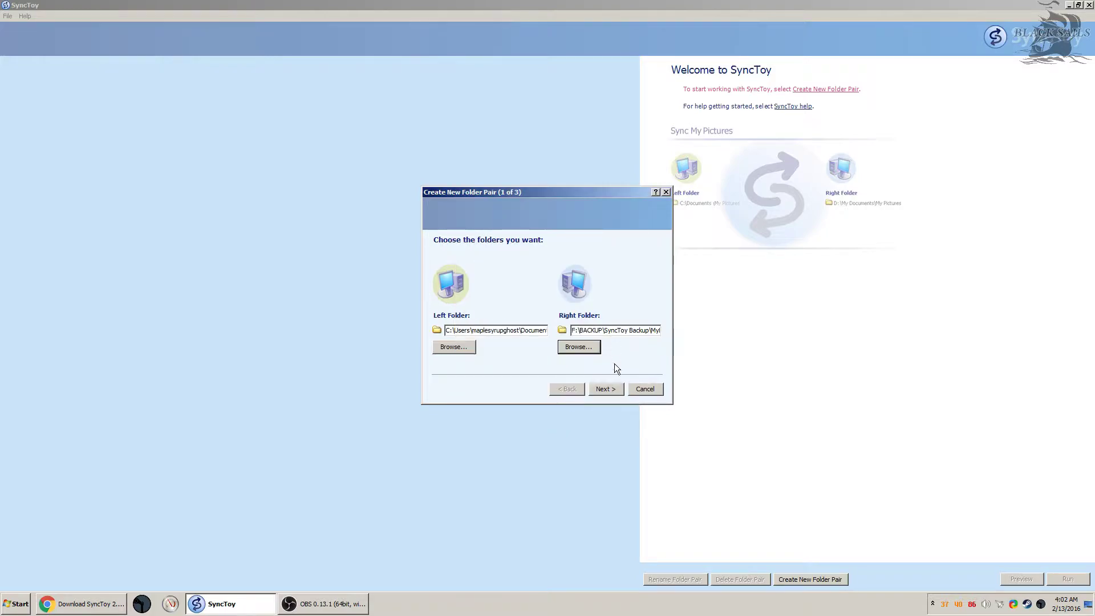
{"action": "left_click", "coordinate": [609, 390]}
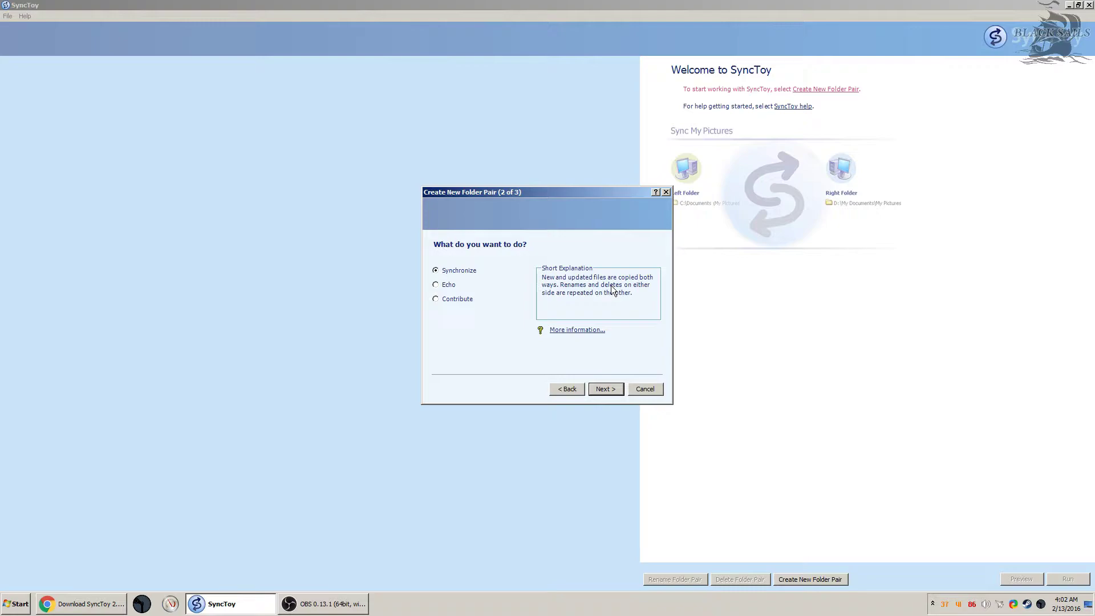
Step: Choose Echo as the sync action and finish the folder pair with the name My Documents
{"action": "left_click", "coordinate": [448, 285]}
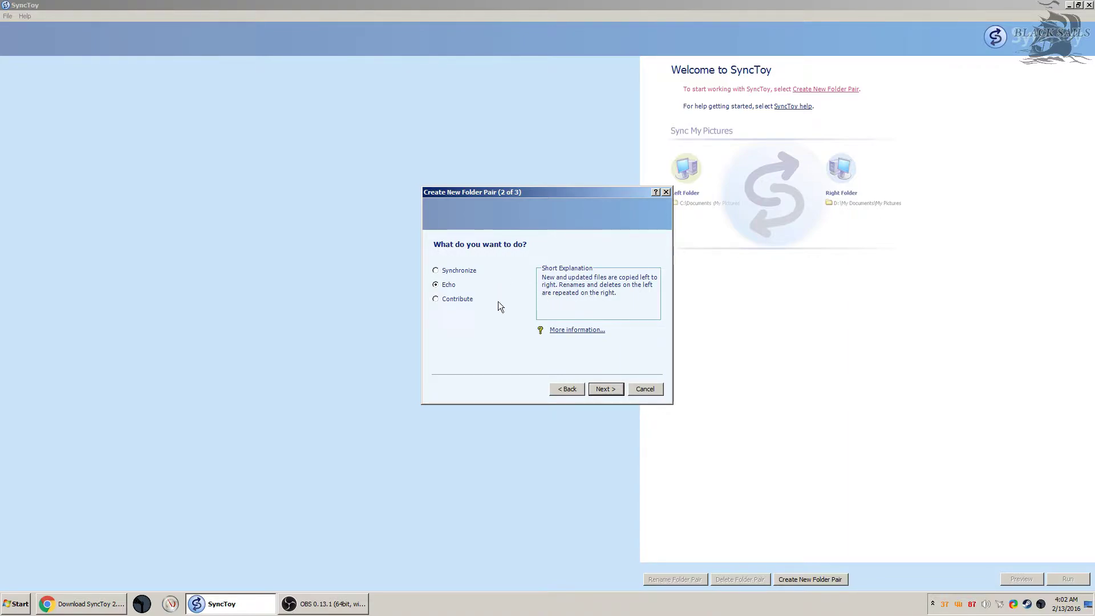
{"action": "left_click", "coordinate": [470, 300]}
{"action": "left_click", "coordinate": [456, 284]}
{"action": "left_click", "coordinate": [607, 390]}
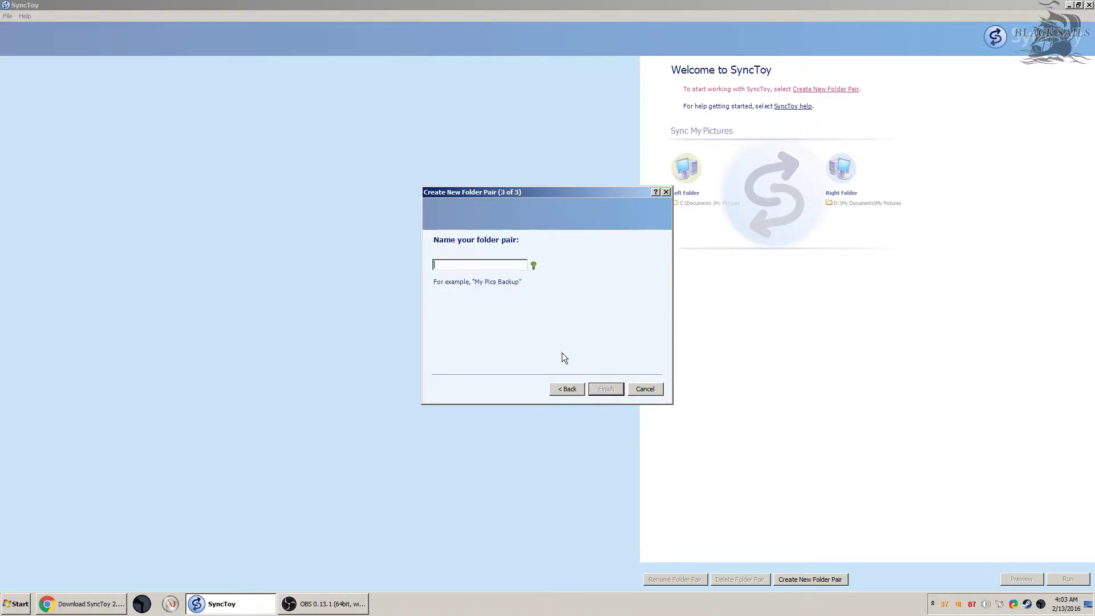
{"action": "type", "text": "My Documents"}
{"action": "key", "text": "Return"}
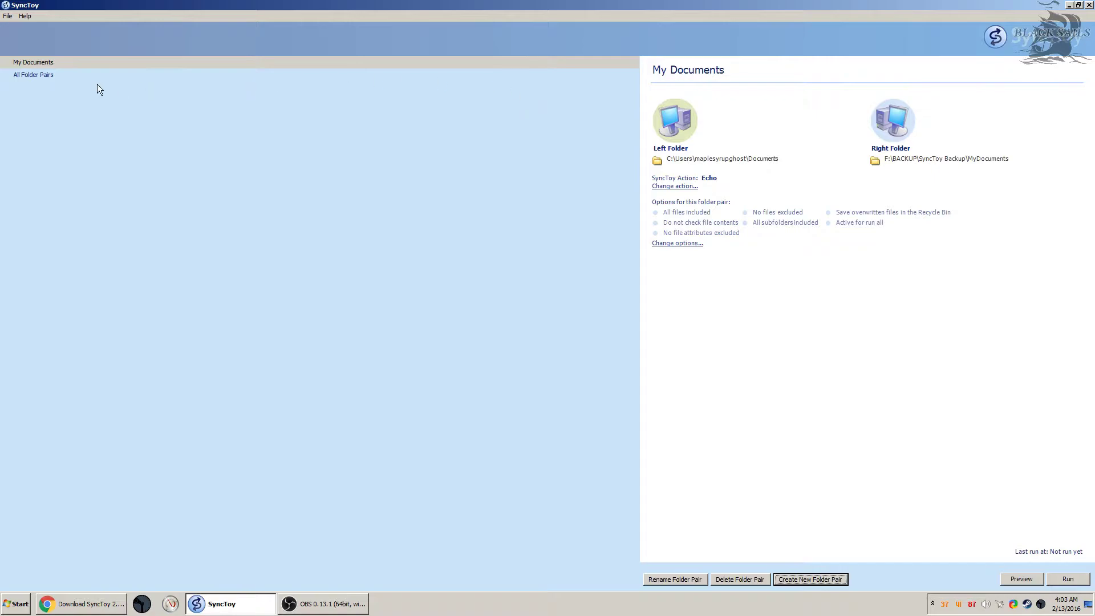
Step: Start another folder pair and select Steam's userdata folder under Program Files (x86) on the C: drive for the left folder
{"action": "left_click", "coordinate": [799, 580]}
{"action": "left_click", "coordinate": [464, 349]}
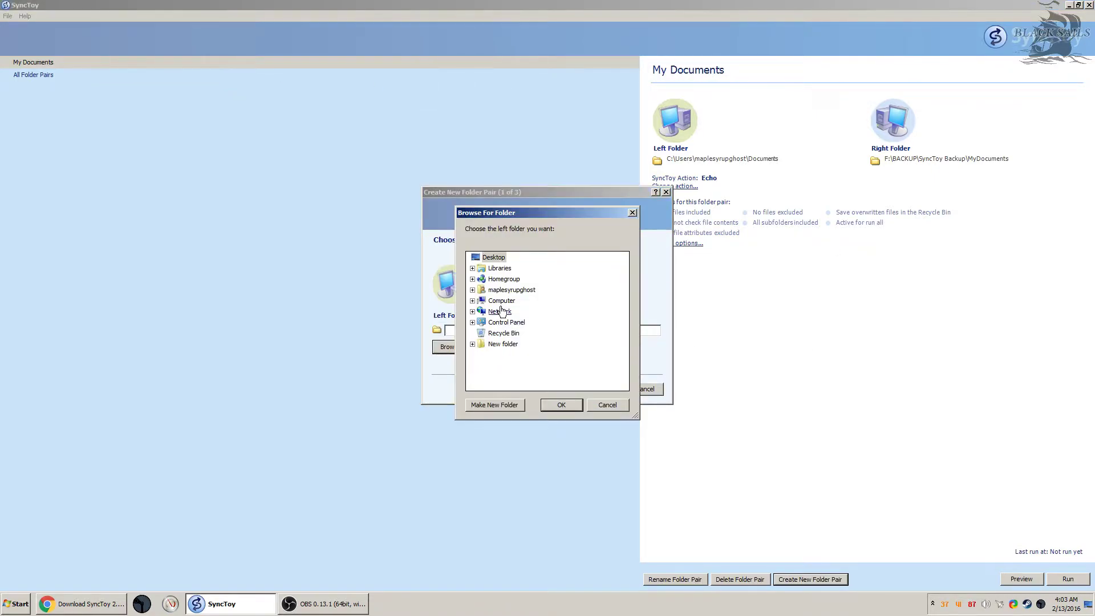
{"action": "left_click", "coordinate": [472, 290]}
{"action": "left_click", "coordinate": [474, 266]}
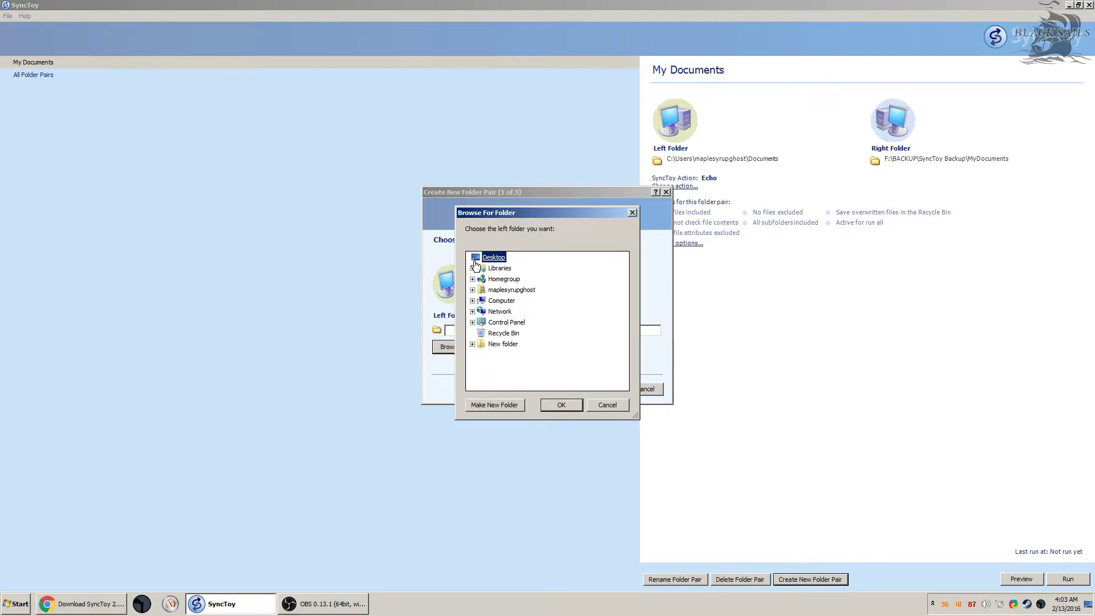
{"action": "left_click", "coordinate": [473, 302]}
{"action": "left_click", "coordinate": [478, 311]}
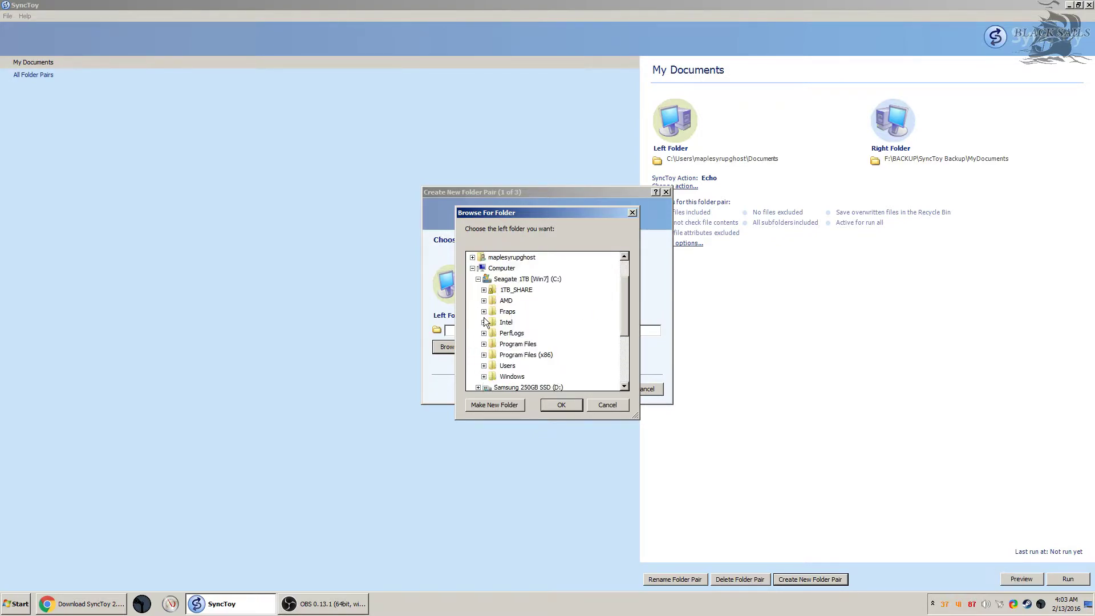
{"action": "left_click", "coordinate": [484, 355]}
{"action": "scroll", "coordinate": [552, 325], "scroll_direction": "down", "scroll_amount": 3}
{"action": "scroll", "coordinate": [547, 334], "scroll_direction": "down", "scroll_amount": 10}
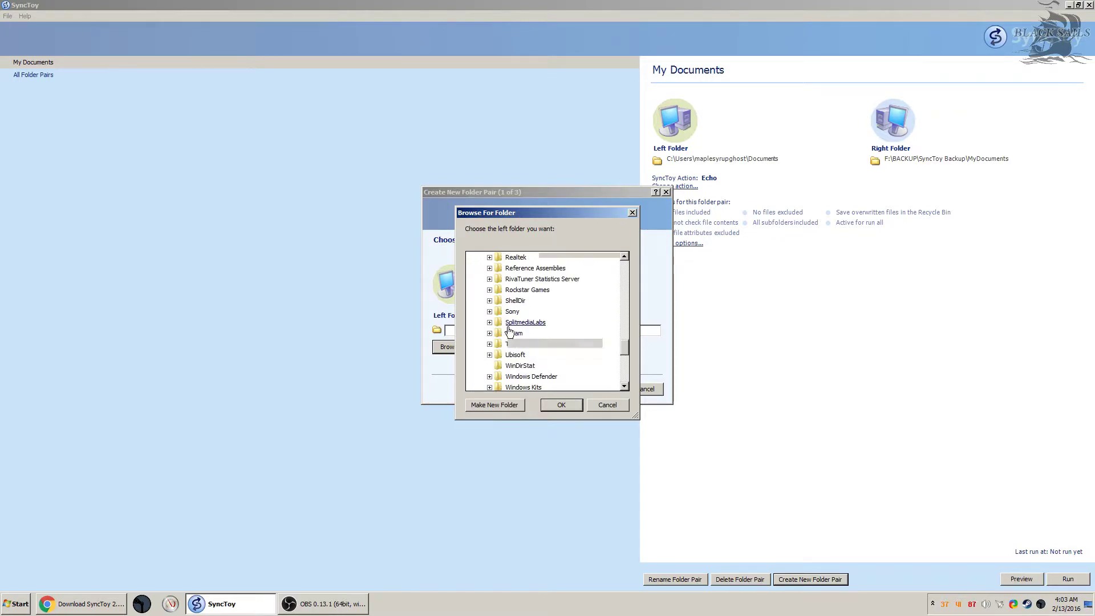
{"action": "left_click", "coordinate": [490, 333]}
{"action": "scroll", "coordinate": [539, 333], "scroll_direction": "down", "scroll_amount": 4}
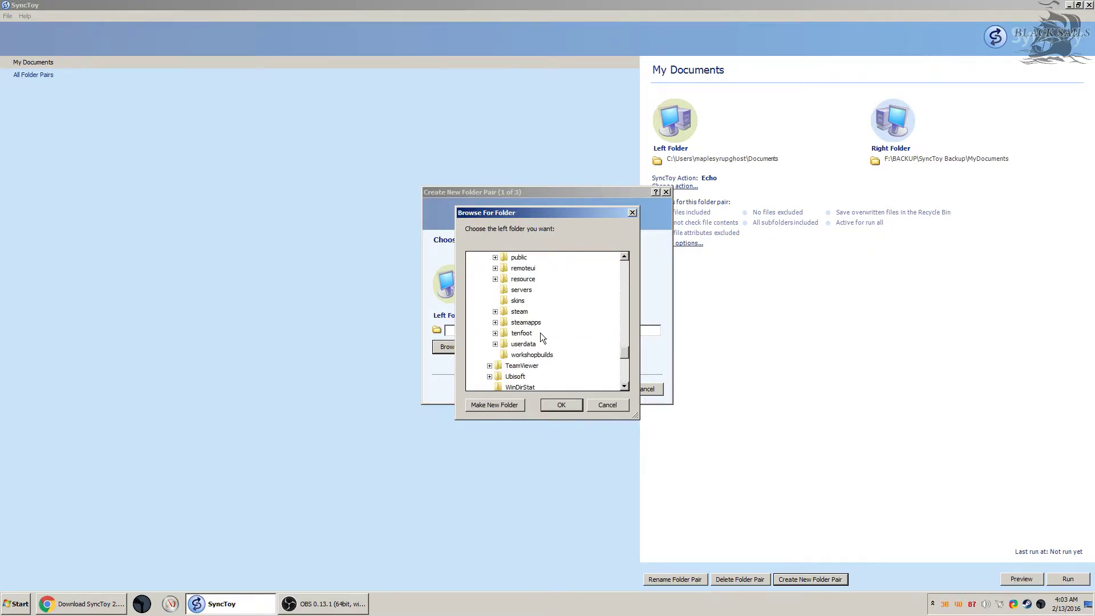
{"action": "double_click", "coordinate": [505, 344]}
{"action": "scroll", "coordinate": [506, 349], "scroll_direction": "down", "scroll_amount": 3}
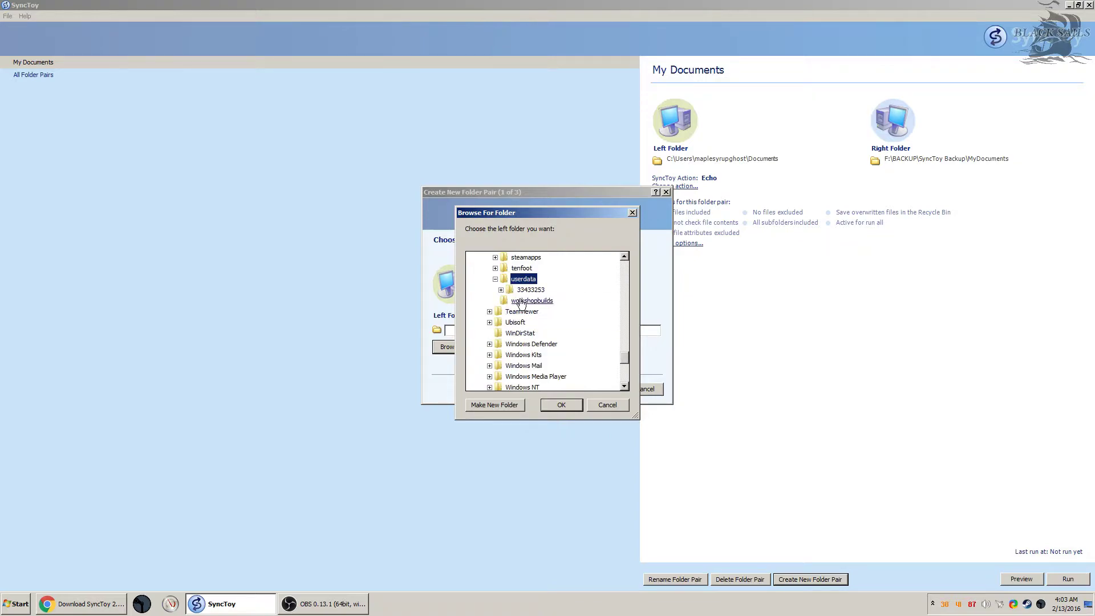
Step: Examine the numbered game subfolders inside Steam's userdata folder, including the contents of 234650
{"action": "double_click", "coordinate": [544, 292]}
{"action": "scroll", "coordinate": [537, 344], "scroll_direction": "down", "scroll_amount": 2}
{"action": "scroll", "coordinate": [540, 344], "scroll_direction": "down", "scroll_amount": 5}
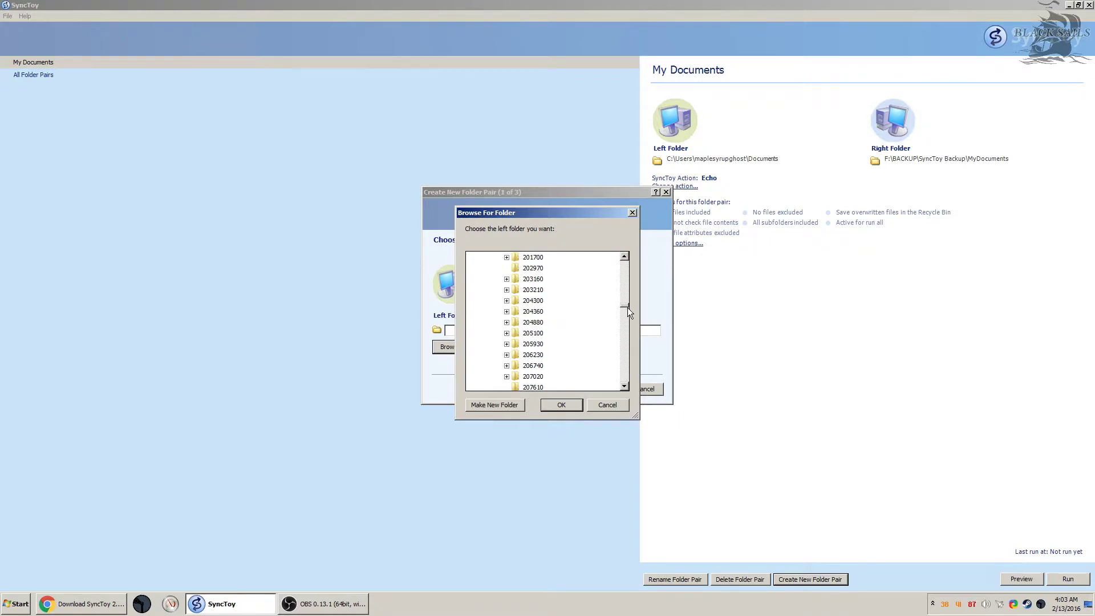
{"action": "left_click_drag", "start_coordinate": [628, 310], "coordinate": [628, 319]}
{"action": "left_click", "coordinate": [506, 290]}
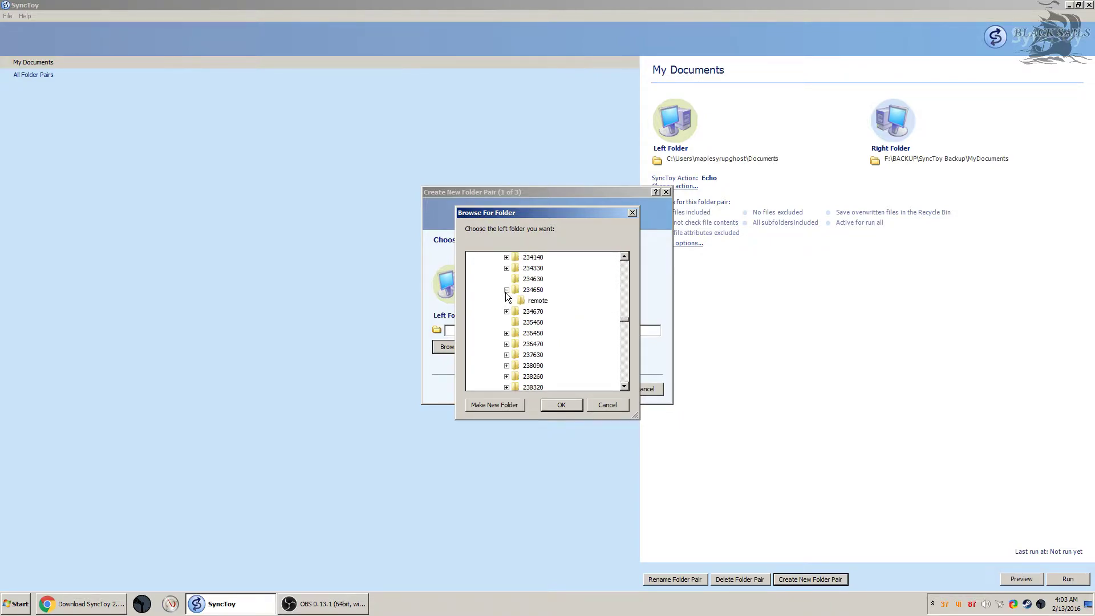
{"action": "scroll", "coordinate": [527, 320], "scroll_direction": "up", "scroll_amount": 5}
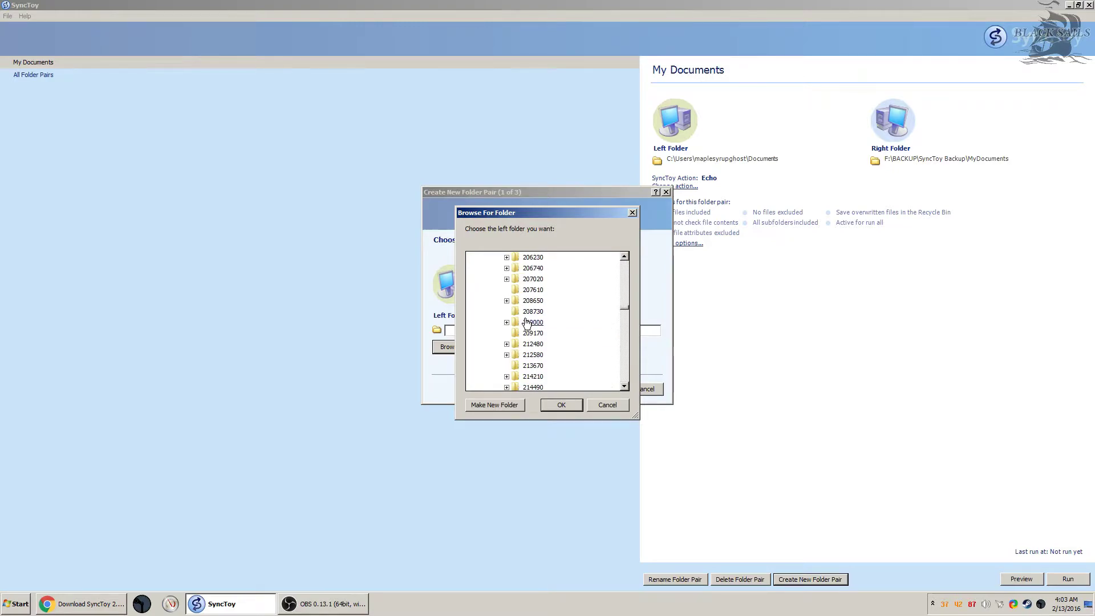
{"action": "scroll", "coordinate": [529, 325], "scroll_direction": "up", "scroll_amount": 15}
{"action": "scroll", "coordinate": [526, 326], "scroll_direction": "down", "scroll_amount": 4}
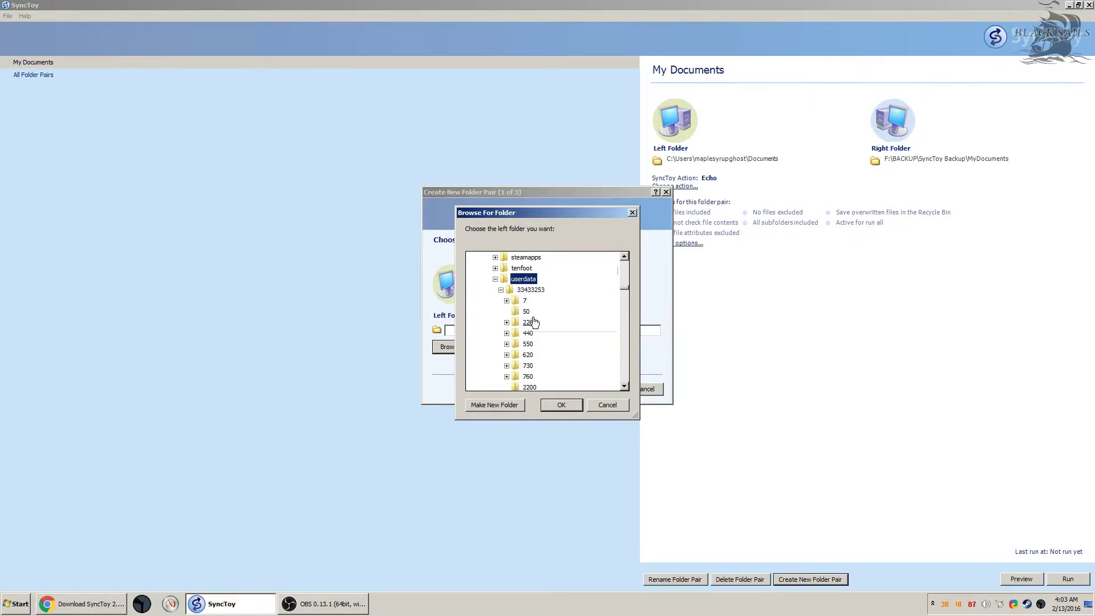
Step: Confirm userdata as the left folder and create a Steam_Userdata folder in F:\BACKUP\SyncToy Backup for the right folder
{"action": "left_click", "coordinate": [557, 404]}
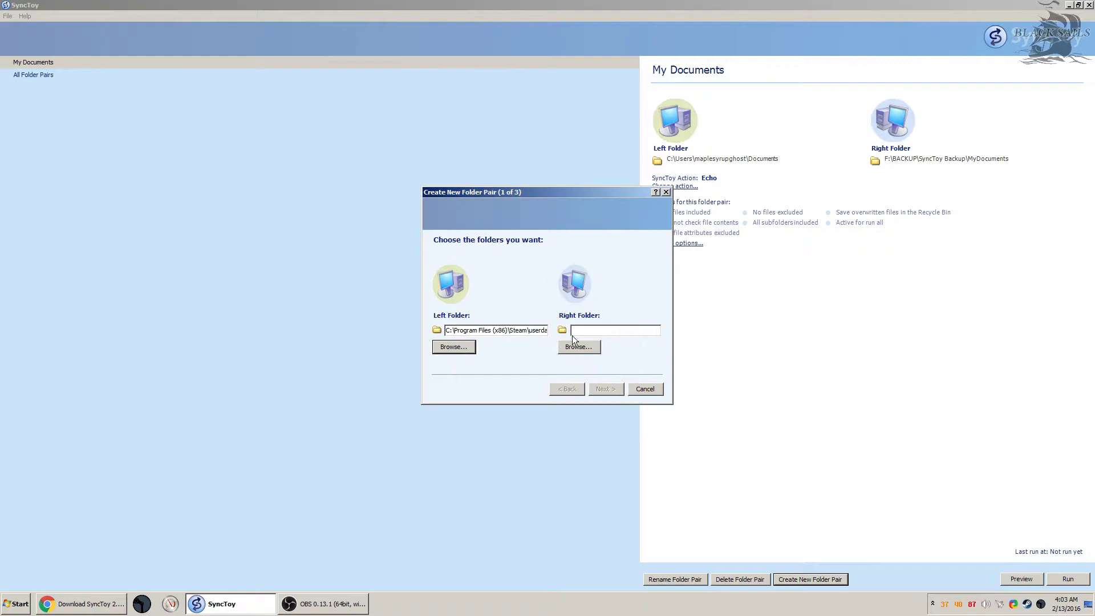
{"action": "left_click", "coordinate": [580, 347]}
{"action": "left_click", "coordinate": [472, 290]}
{"action": "scroll", "coordinate": [498, 325], "scroll_direction": "down", "scroll_amount": 1}
{"action": "double_click", "coordinate": [486, 312]}
{"action": "scroll", "coordinate": [501, 334], "scroll_direction": "down", "scroll_amount": 1}
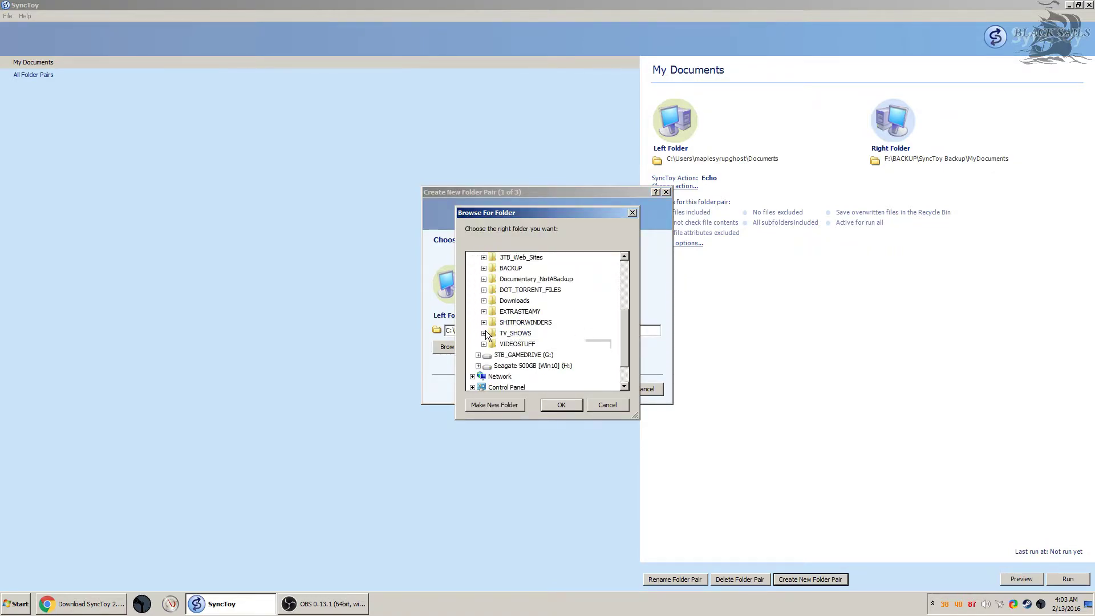
{"action": "left_click", "coordinate": [494, 279]}
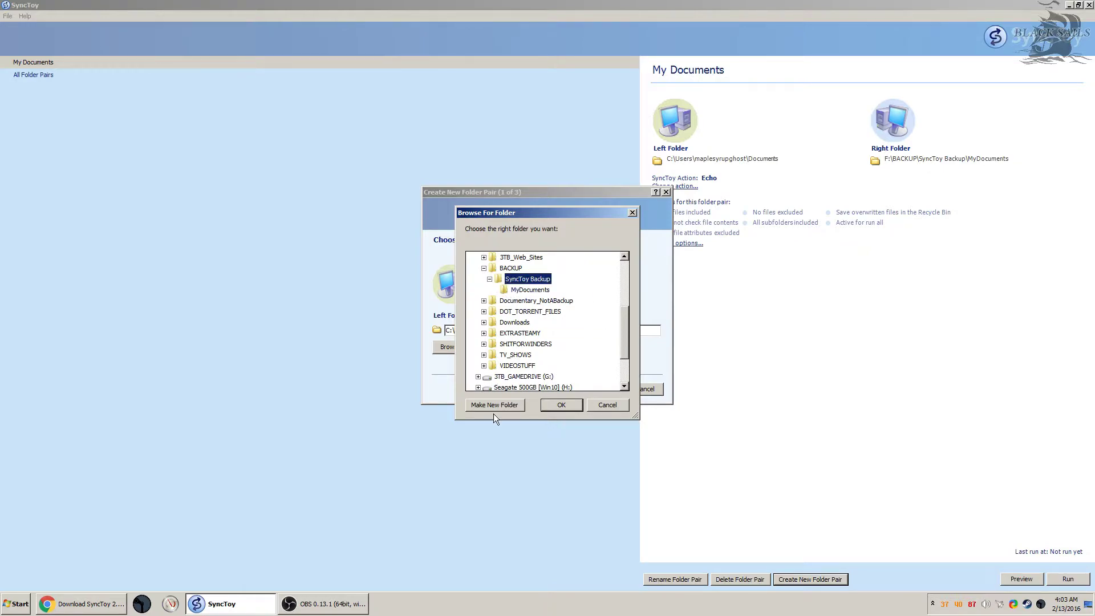
{"action": "left_click", "coordinate": [496, 405]}
{"action": "type", "text": "Steam_U"}
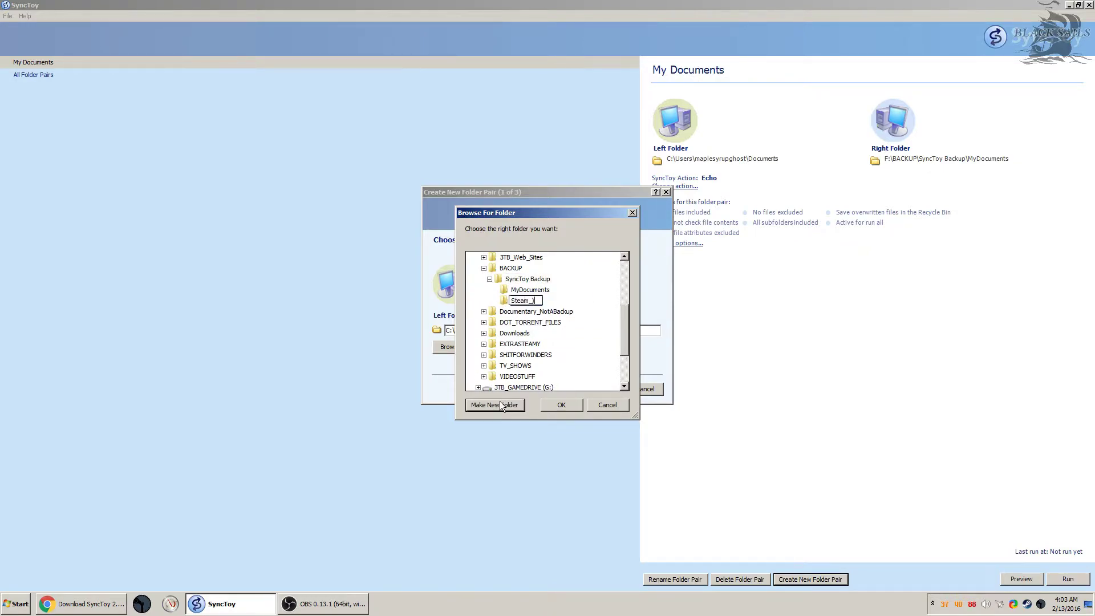
{"action": "type", "text": "serdata"}
{"action": "key", "text": "Return"}
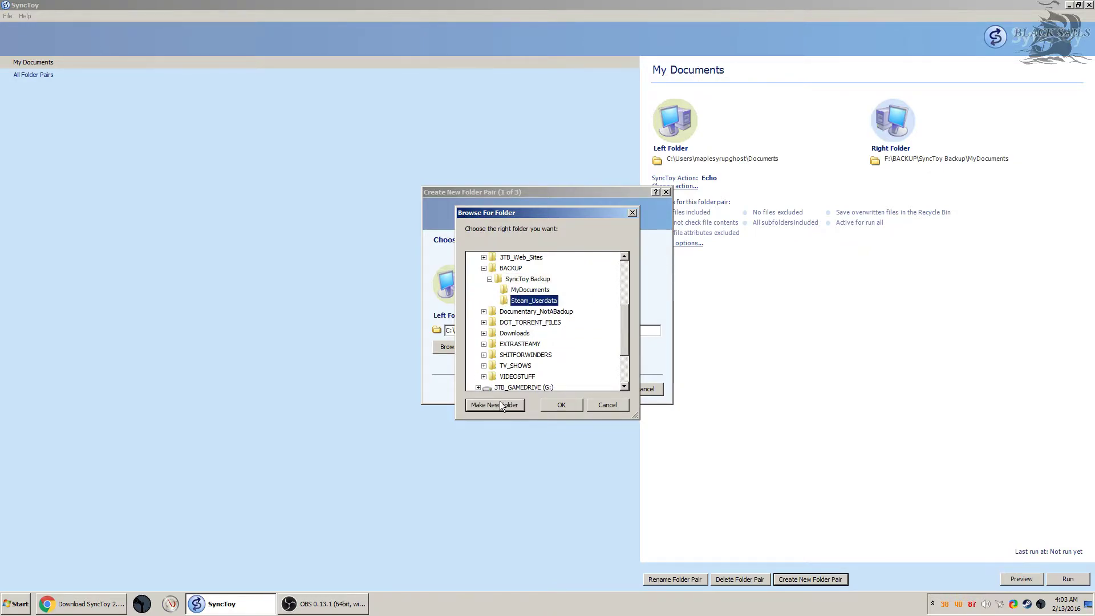
Step: Confirm Steam_Userdata as the right folder, choose Echo as the action, and finish the folder pair with the name Steam_Userdata
{"action": "left_click", "coordinate": [573, 404]}
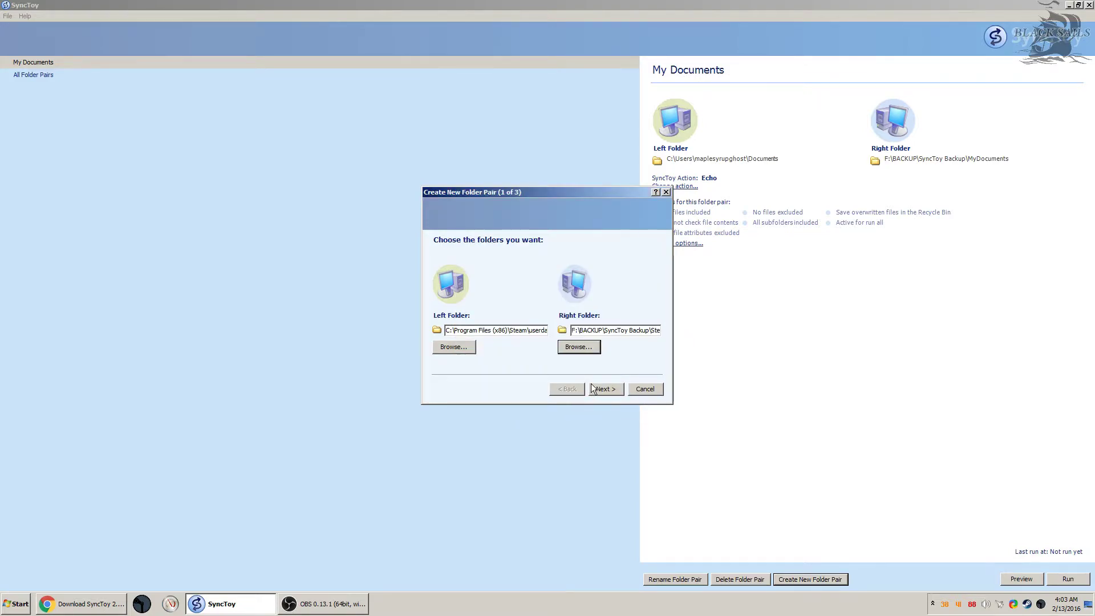
{"action": "left_click", "coordinate": [599, 390]}
{"action": "left_click", "coordinate": [450, 286]}
{"action": "left_click", "coordinate": [606, 390]}
{"action": "type", "text": "Steam_Us"}
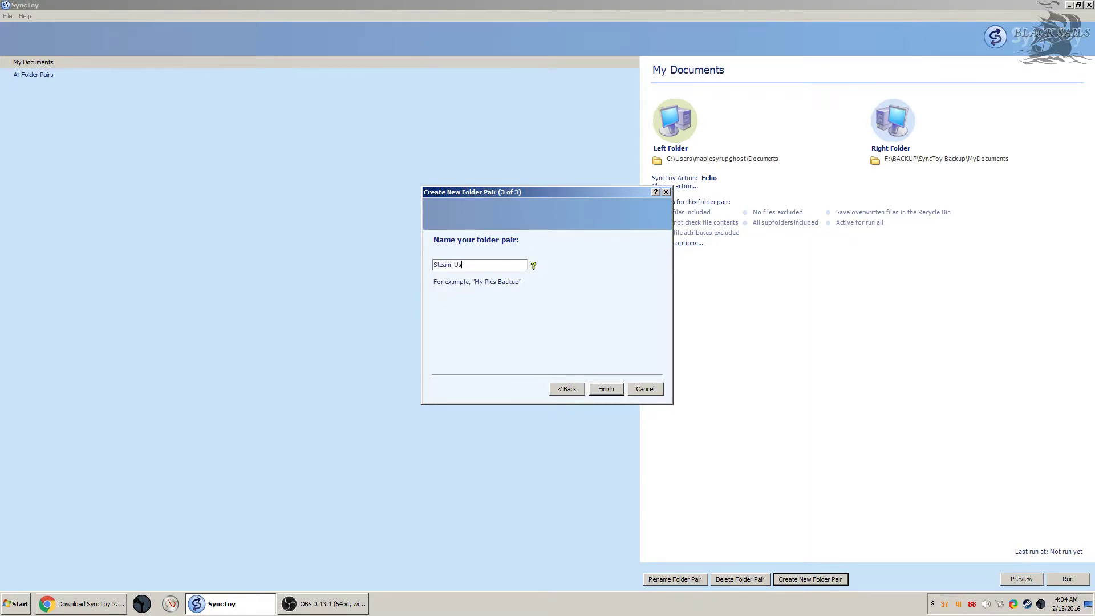
{"action": "type", "text": "ata"}
{"action": "key", "text": "Return"}
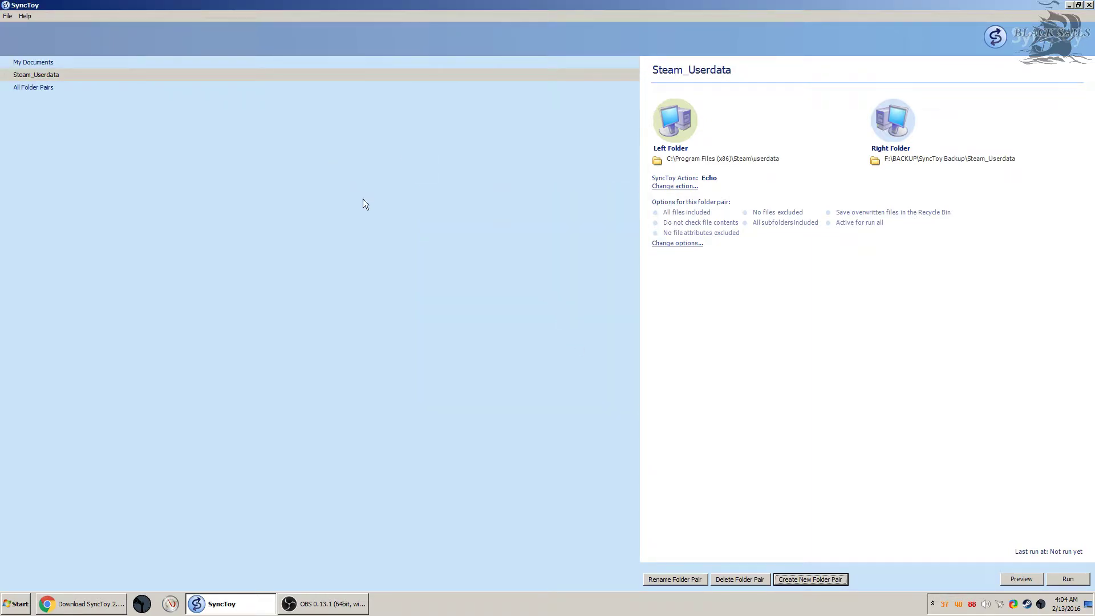
Step: Start another folder pair and select Ubisoft Game Launcher in C:\Program Files (x86)\Ubisoft for the left folder
{"action": "left_click", "coordinate": [801, 579]}
{"action": "left_click", "coordinate": [454, 348]}
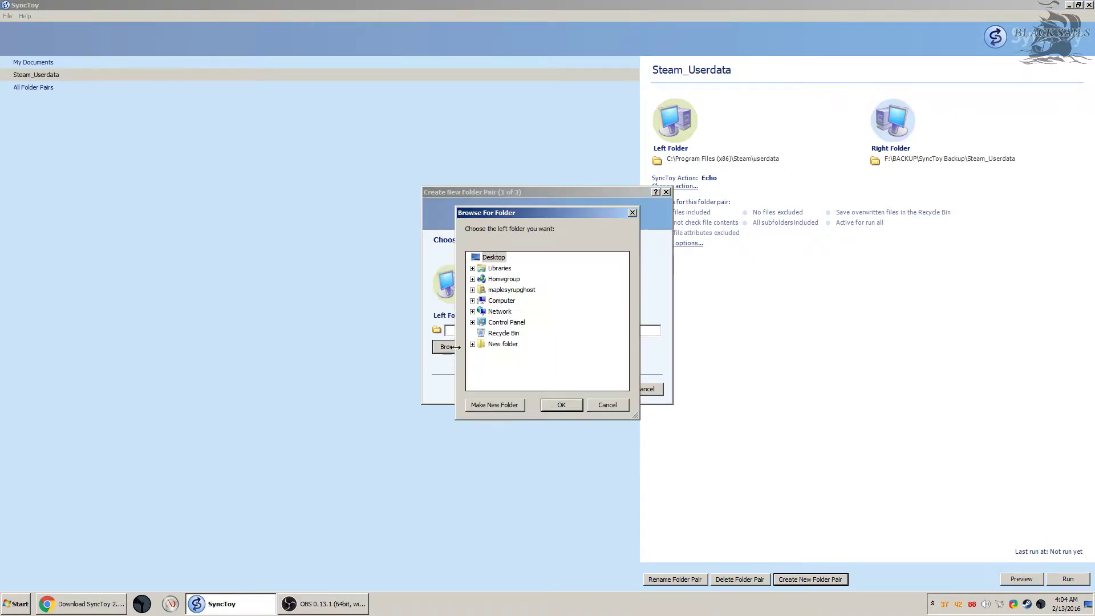
{"action": "left_click", "coordinate": [472, 300]}
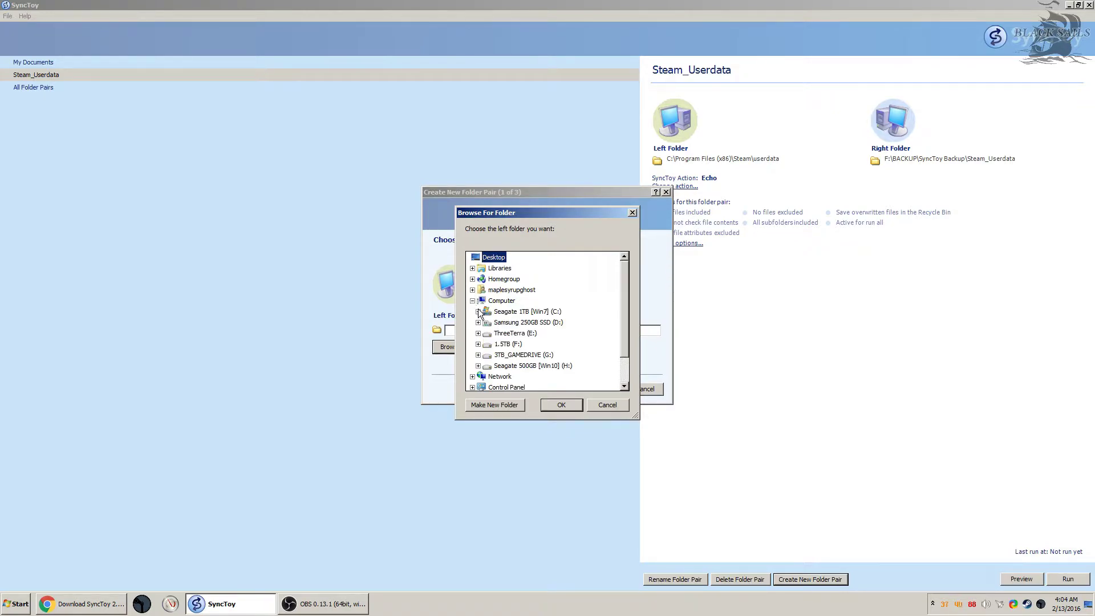
{"action": "left_click", "coordinate": [478, 312]}
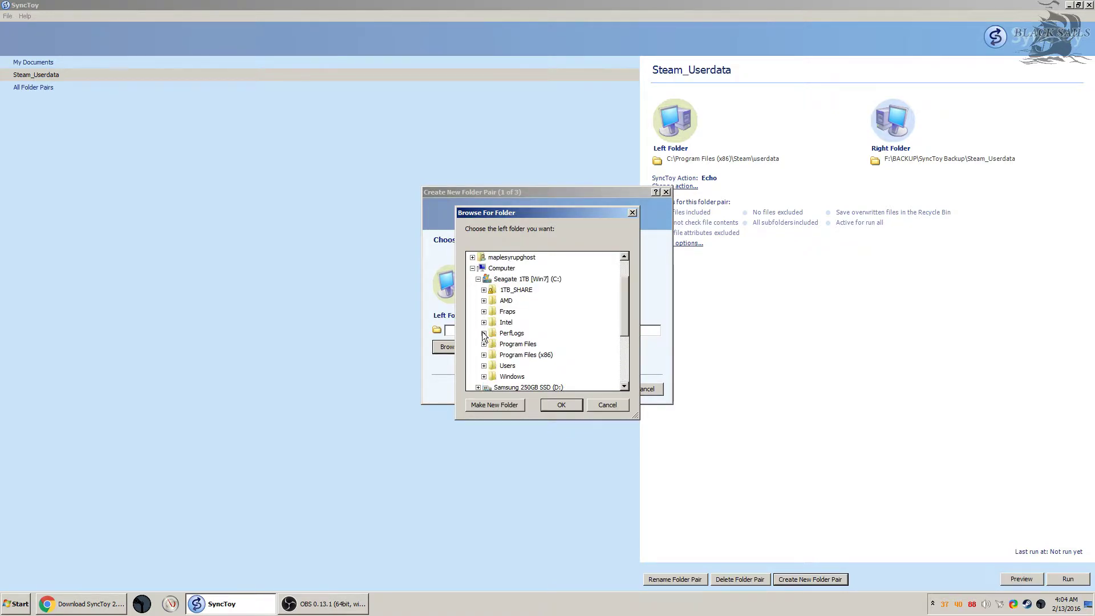
{"action": "left_click", "coordinate": [484, 355]}
{"action": "scroll", "coordinate": [486, 360], "scroll_direction": "down", "scroll_amount": 12}
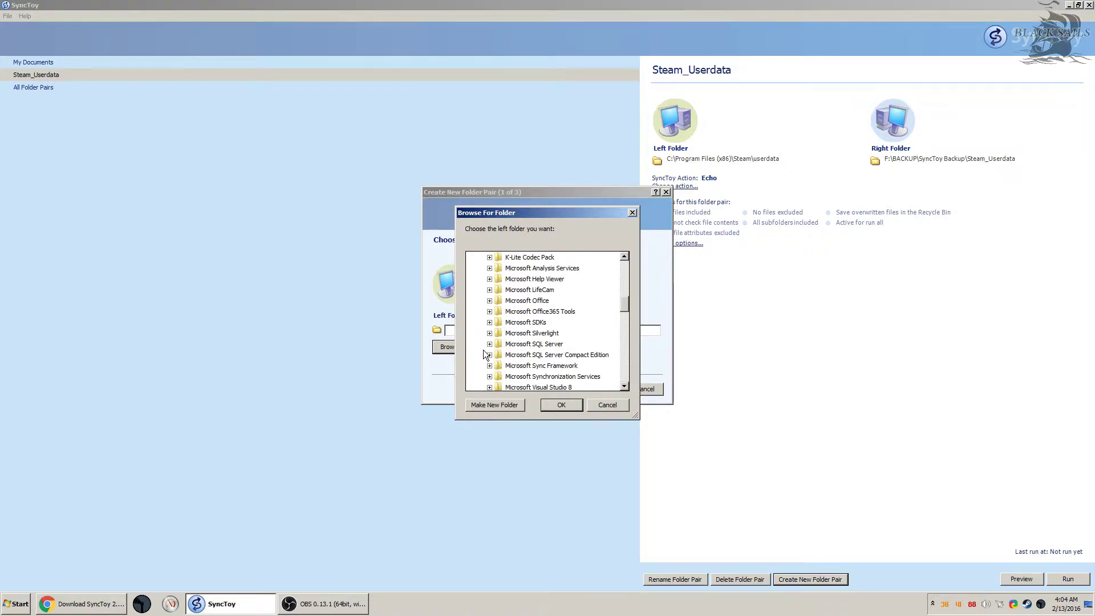
{"action": "scroll", "coordinate": [486, 360], "scroll_direction": "down", "scroll_amount": 5}
{"action": "scroll", "coordinate": [491, 363], "scroll_direction": "up", "scroll_amount": 1}
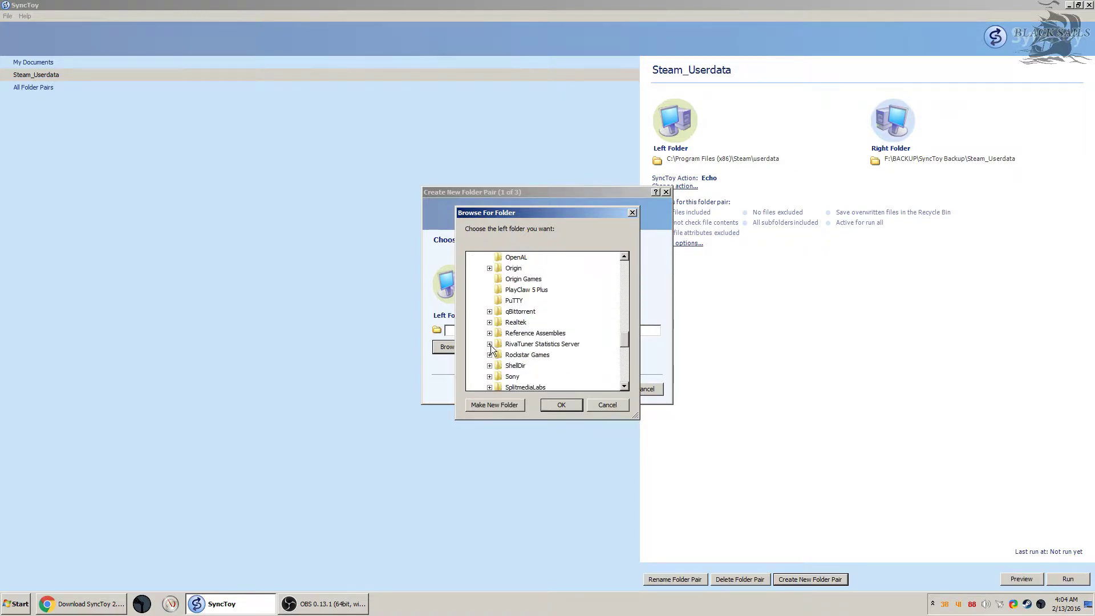
{"action": "scroll", "coordinate": [497, 361], "scroll_direction": "down", "scroll_amount": 2}
{"action": "left_click", "coordinate": [489, 290]}
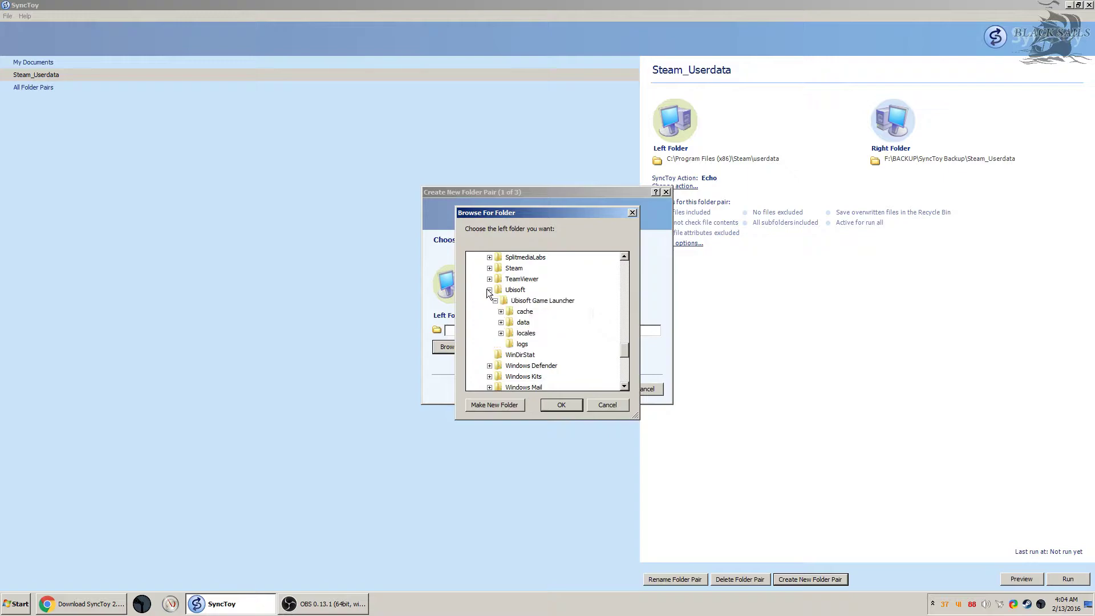
{"action": "left_click", "coordinate": [573, 302]}
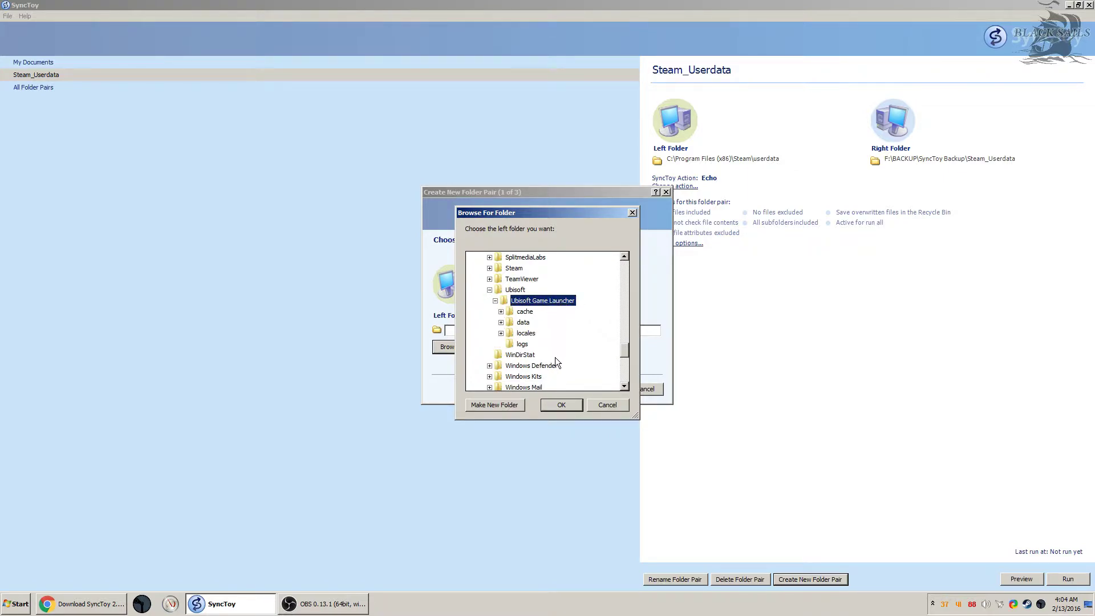
Step: Check the data and cache subfolders of Ubisoft Game Launcher and confirm the launcher folder as the left folder
{"action": "left_click", "coordinate": [501, 322]}
{"action": "left_click", "coordinate": [501, 311]}
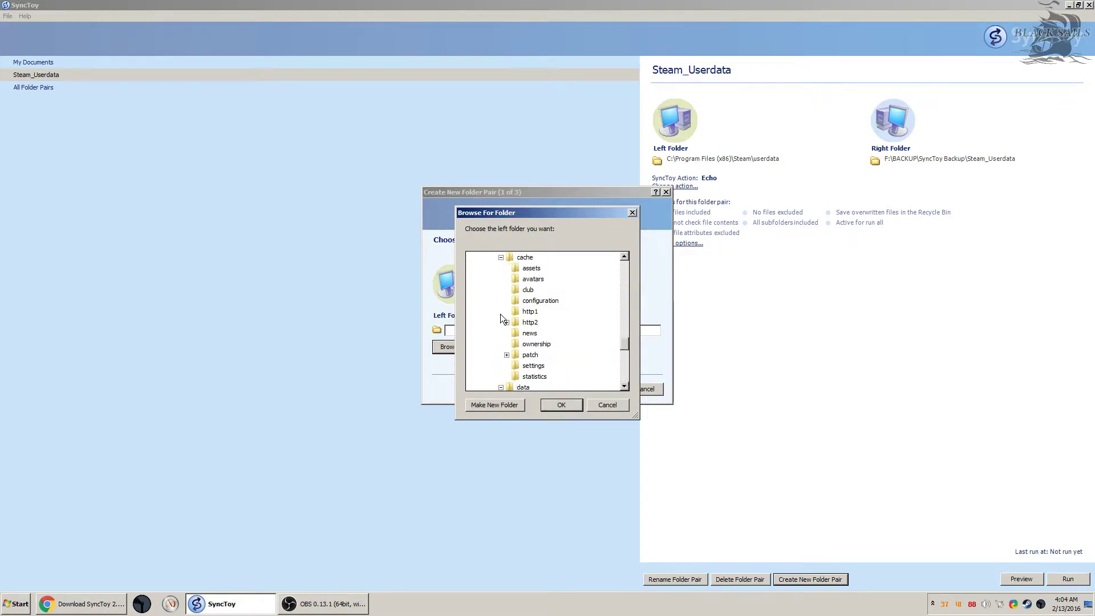
{"action": "scroll", "coordinate": [534, 377], "scroll_direction": "down", "scroll_amount": 1}
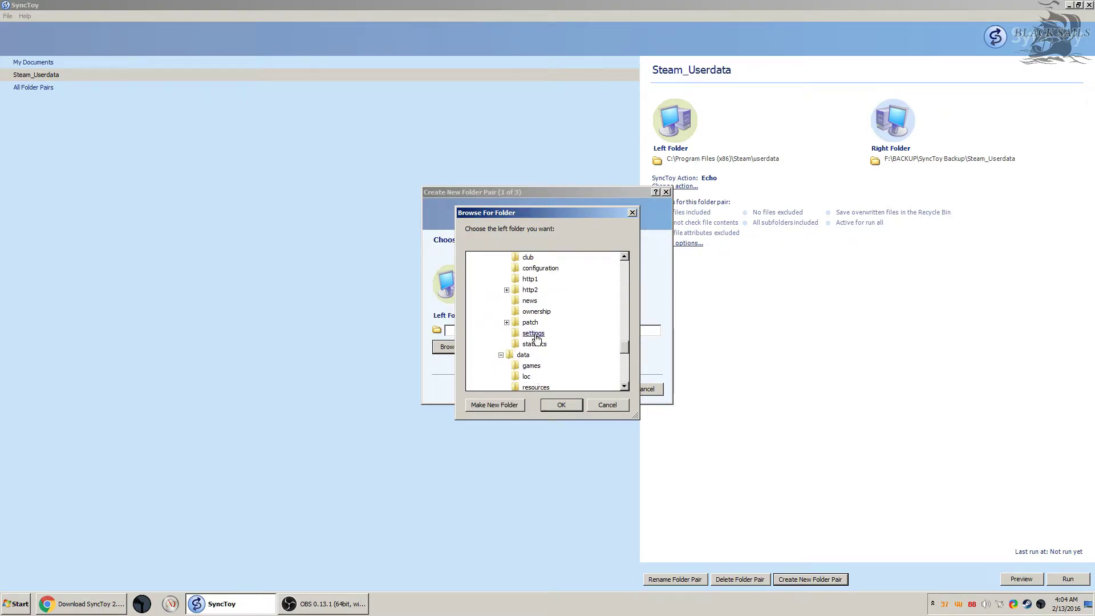
{"action": "scroll", "coordinate": [559, 317], "scroll_direction": "up", "scroll_amount": 4}
{"action": "left_click", "coordinate": [561, 405]}
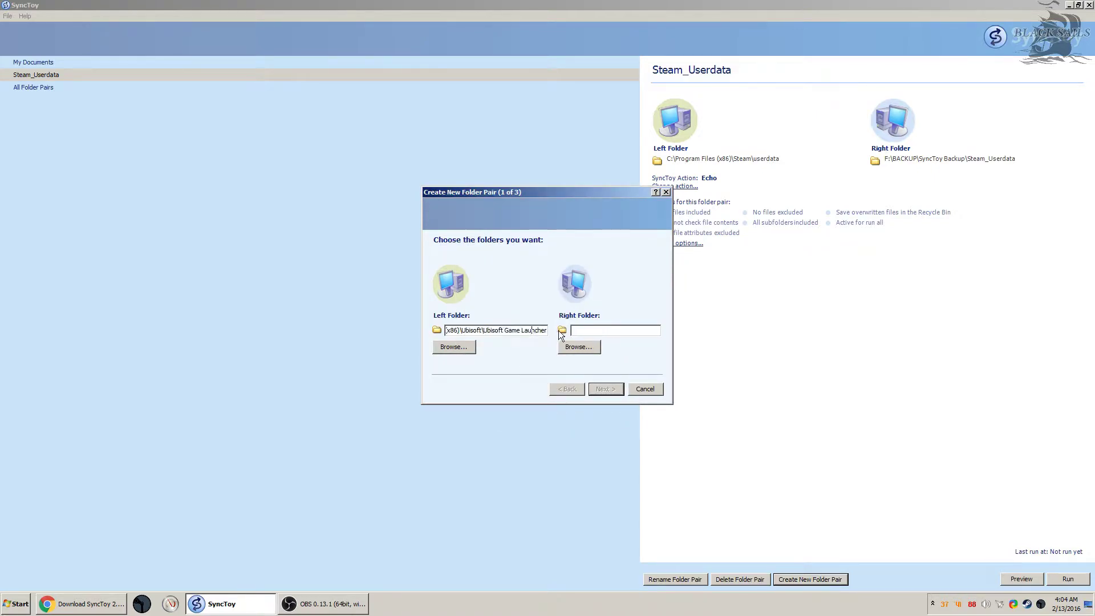
Step: Create a Ubisoft_Folder folder in F:\BACKUP\SyncToy Backup and confirm it as the right folder
{"action": "left_click", "coordinate": [581, 348]}
{"action": "left_click", "coordinate": [474, 302]}
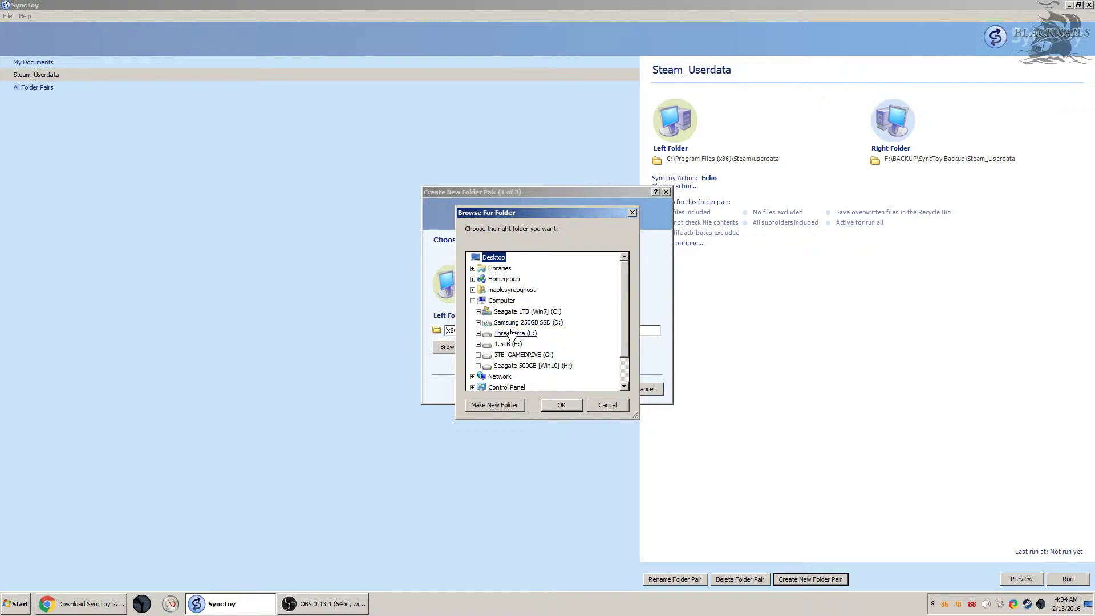
{"action": "left_click", "coordinate": [479, 344]}
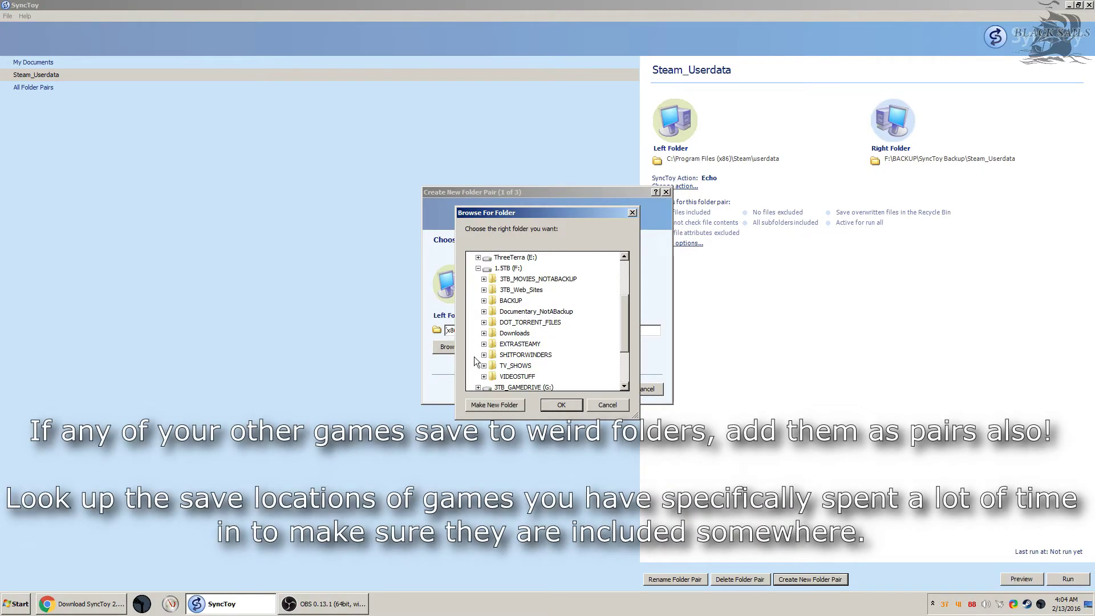
{"action": "left_click", "coordinate": [484, 300]}
{"action": "left_click", "coordinate": [516, 312]}
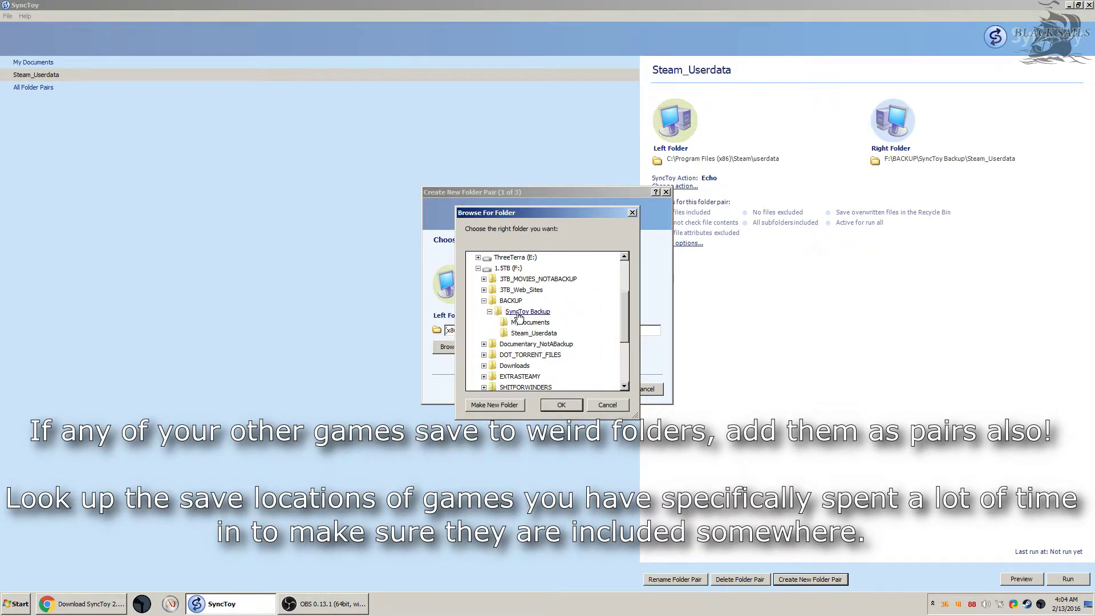
{"action": "left_click", "coordinate": [506, 405]}
{"action": "type", "text": "Ubisoft"}
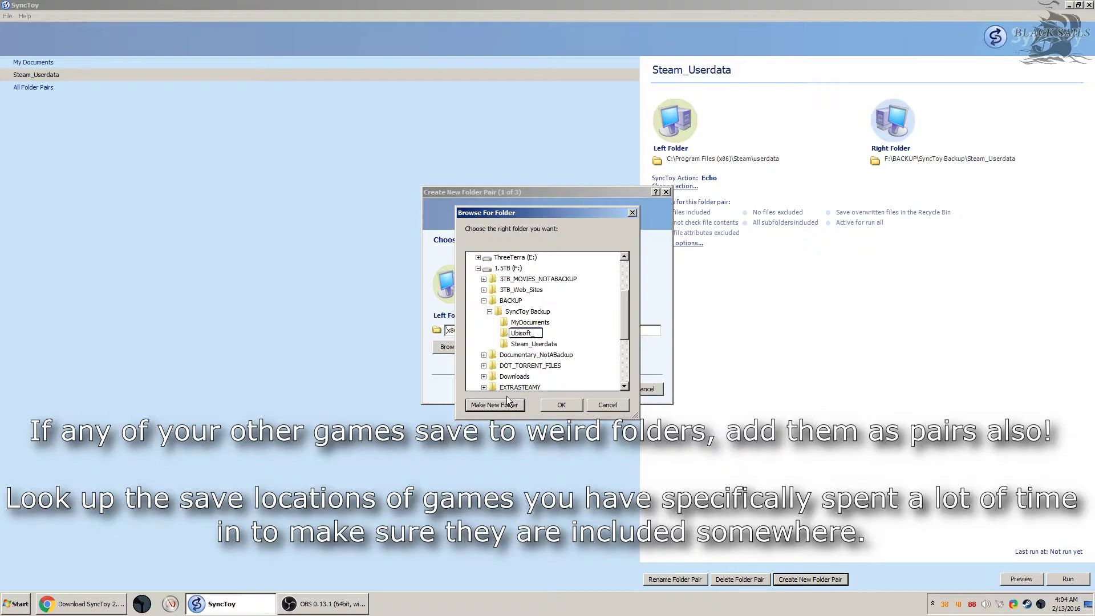
{"action": "type", "text": "_Folder"}
{"action": "key", "text": "Return"}
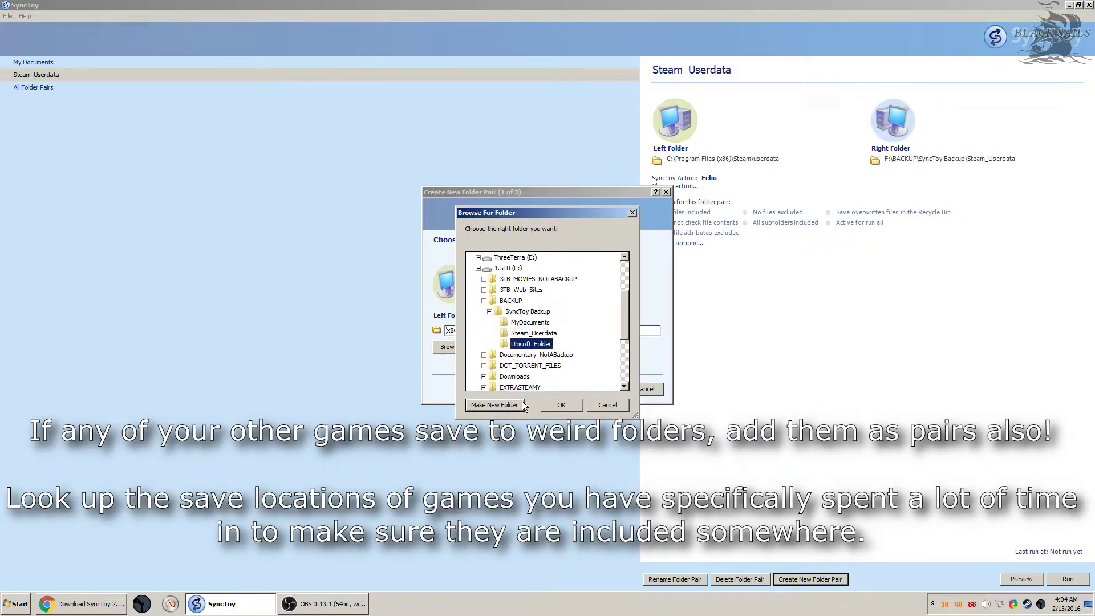
{"action": "left_click", "coordinate": [562, 404]}
Step: Choose Echo as the sync action and finish the folder pair with the name Ubosft_game_launcher
{"action": "left_click", "coordinate": [598, 393]}
{"action": "left_click", "coordinate": [451, 290]}
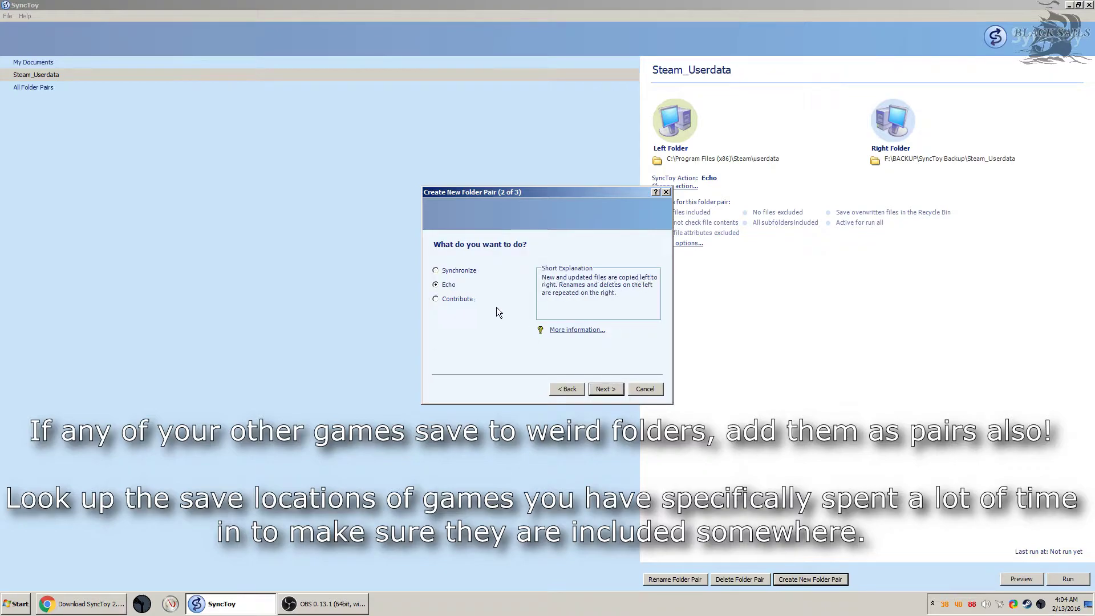
{"action": "left_click", "coordinate": [606, 392]}
{"action": "type", "text": "Ubosft_game_l"}
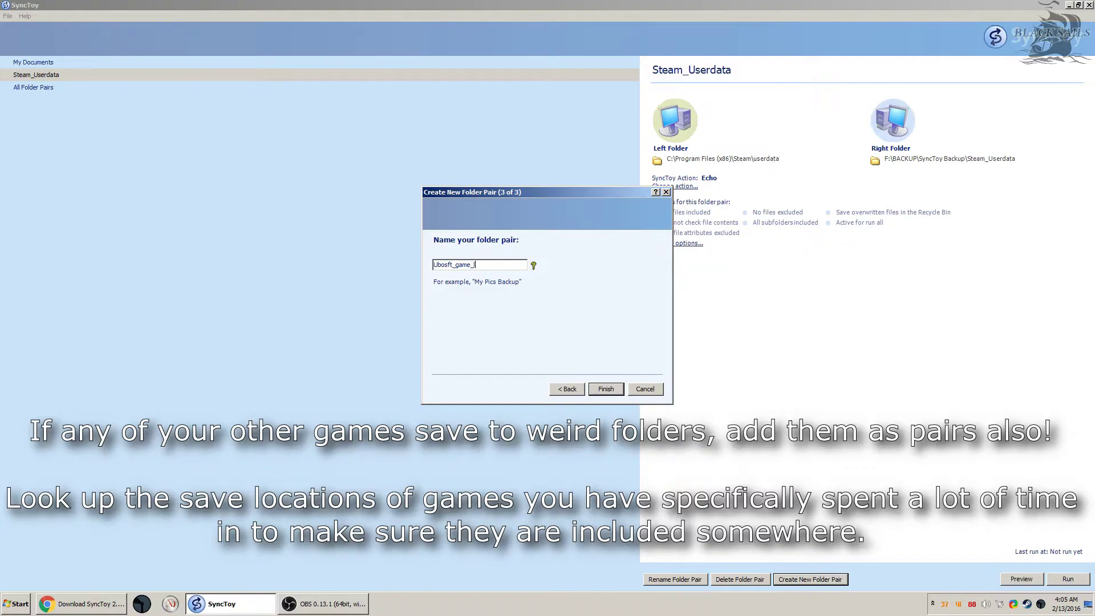
{"action": "type", "text": "aunchge"}
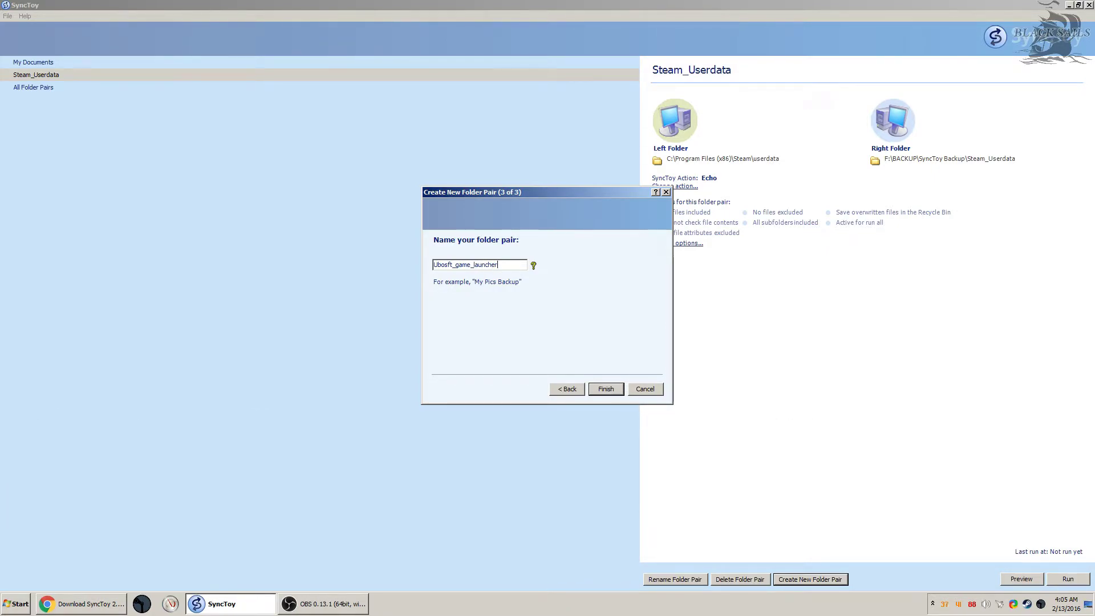
{"action": "key", "text": "Return"}
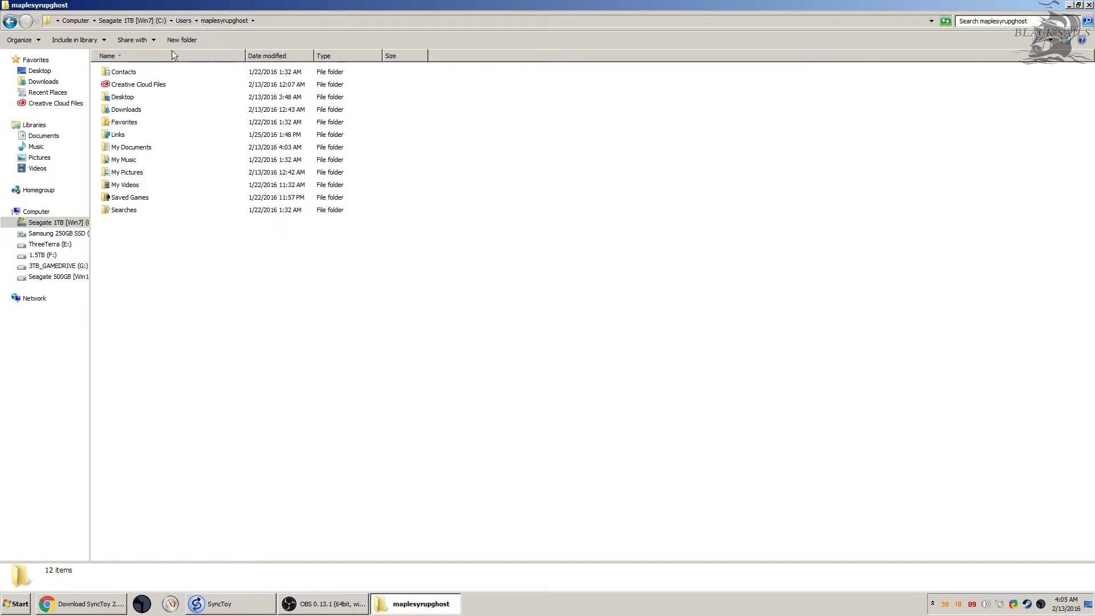
Step: Set the folder options in Windows Explorer to show hidden files and folders, and return to the new folder pair in SyncToy
{"action": "left_click", "coordinate": [33, 42]}
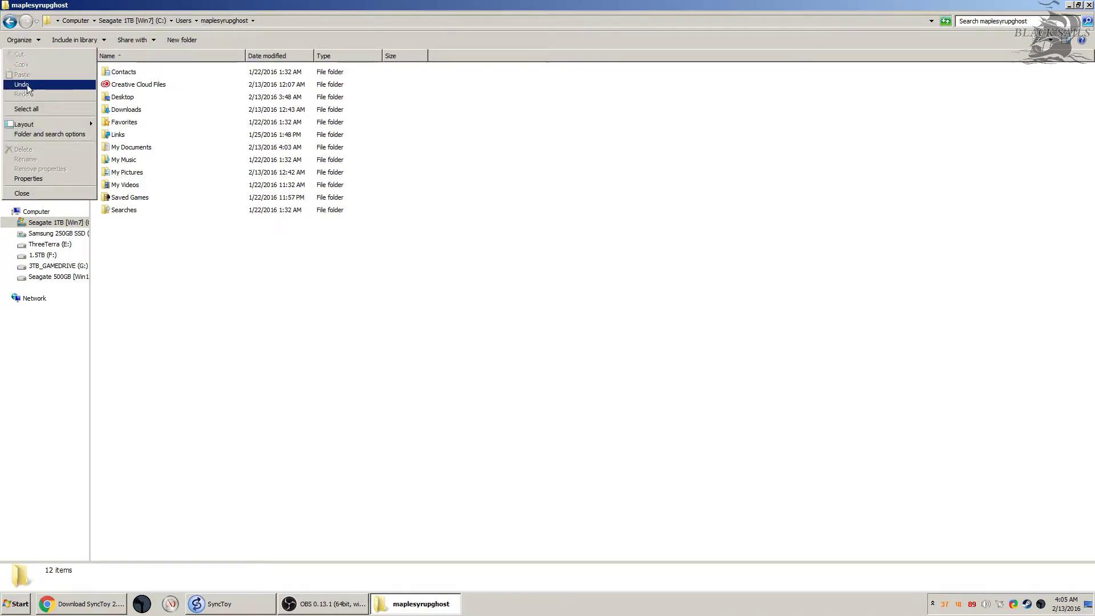
{"action": "left_click", "coordinate": [34, 133]}
{"action": "left_click", "coordinate": [52, 62]}
{"action": "left_click", "coordinate": [77, 223]}
{"action": "left_click", "coordinate": [117, 295]}
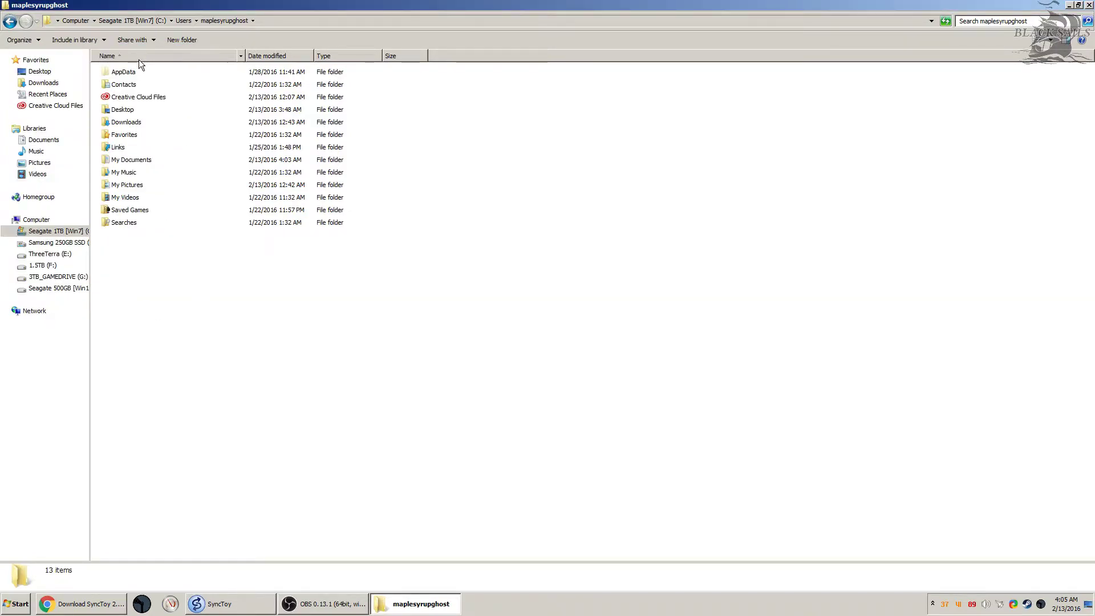
{"action": "left_click_drag", "start_coordinate": [284, 4], "coordinate": [350, 109]}
{"action": "left_click", "coordinate": [418, 6]}
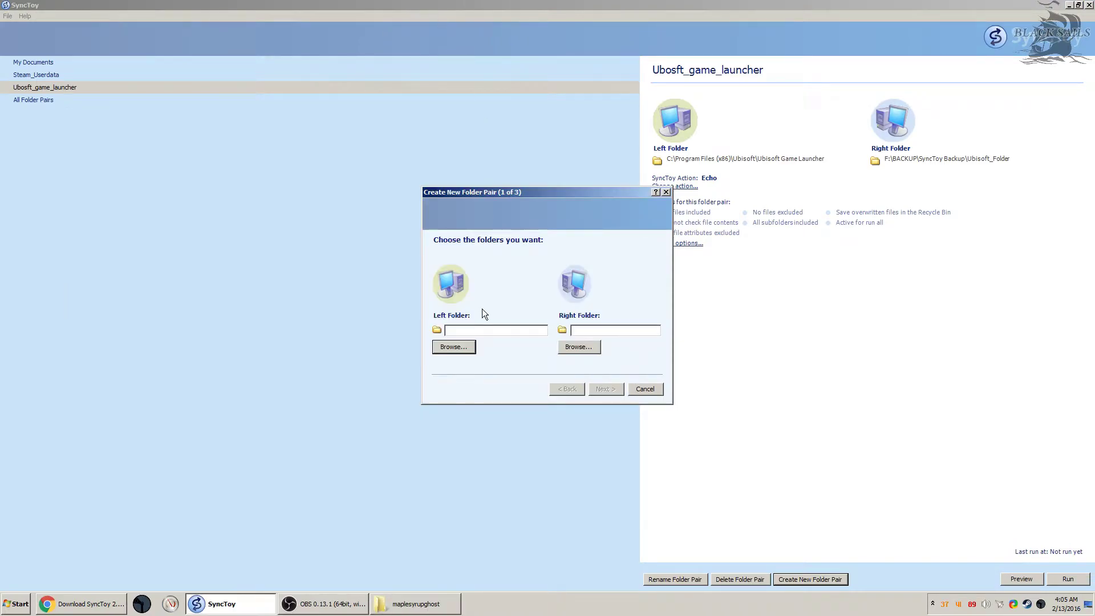
Step: Select the Local folder inside the user profile's AppData folder as the left folder
{"action": "left_click", "coordinate": [468, 347]}
{"action": "left_click", "coordinate": [484, 279]}
{"action": "left_click", "coordinate": [472, 279]}
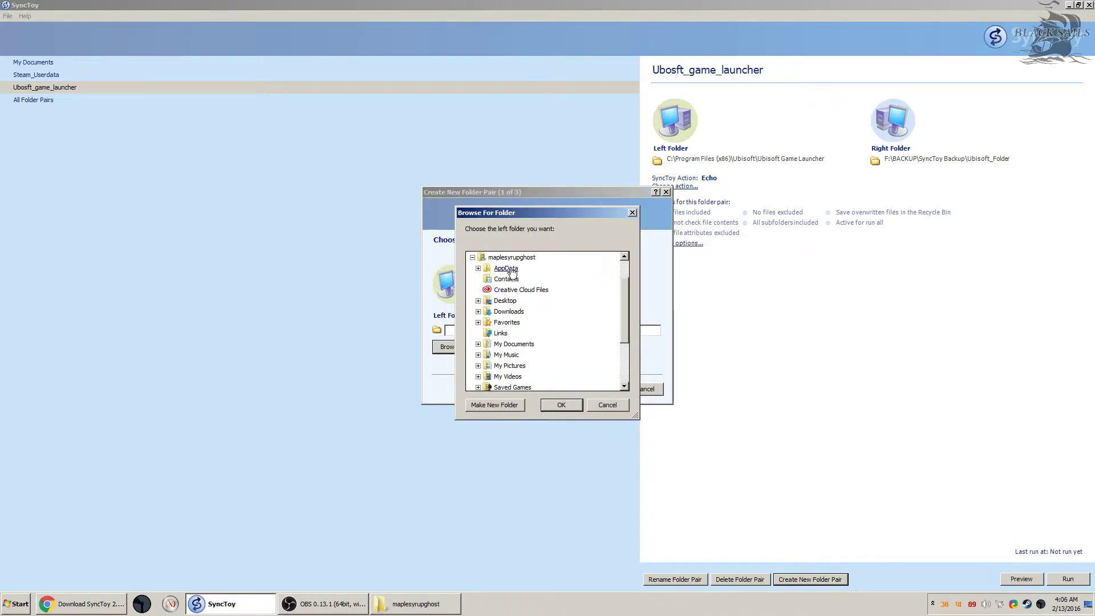
{"action": "double_click", "coordinate": [510, 270]}
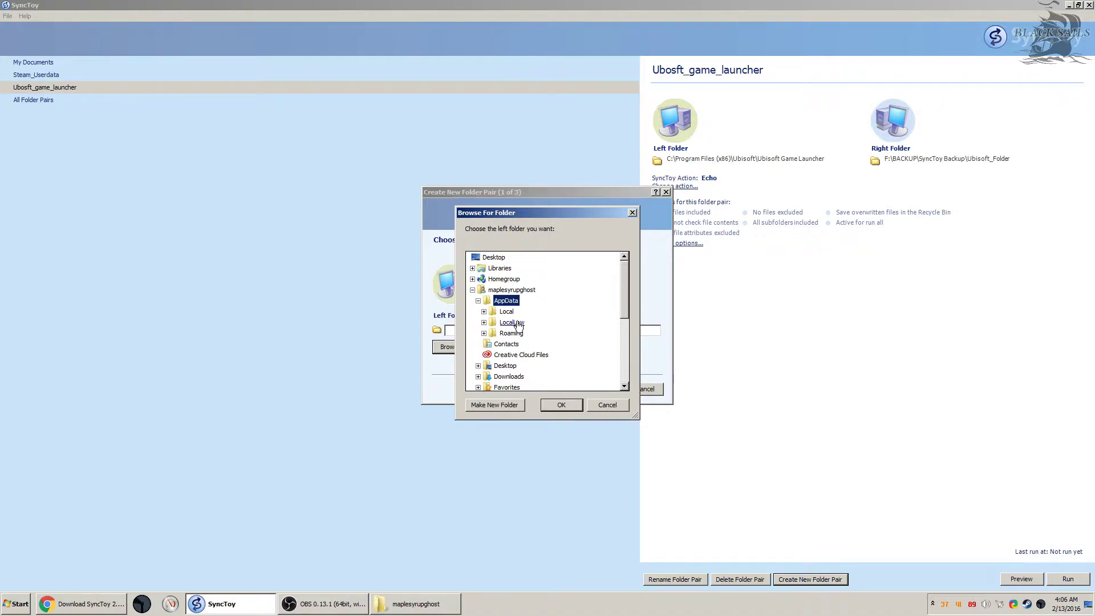
{"action": "double_click", "coordinate": [510, 314]}
{"action": "left_click", "coordinate": [484, 313]}
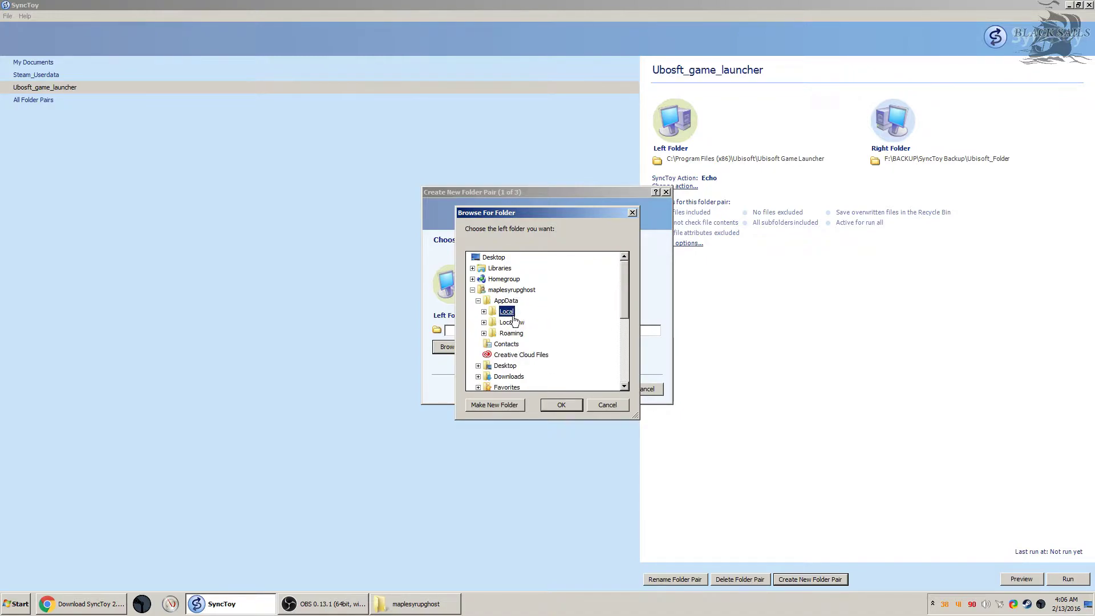
{"action": "left_click", "coordinate": [565, 404]}
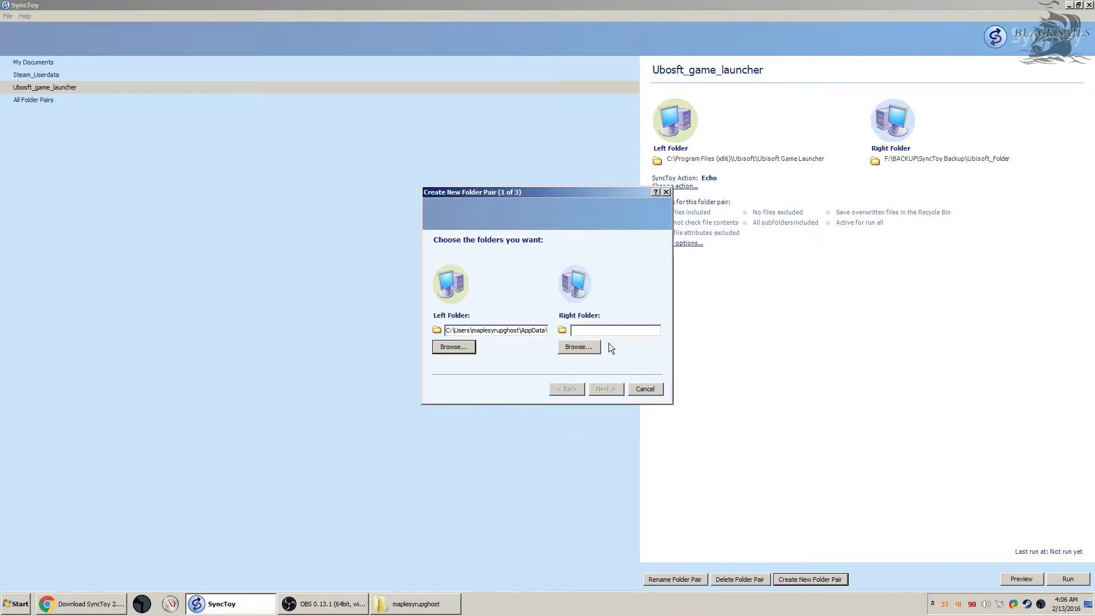
Step: Create an Appdata_local folder in F:\BACKUP\SyncToy Backup and confirm it as the right folder
{"action": "left_click", "coordinate": [586, 345]}
{"action": "left_click", "coordinate": [473, 300]}
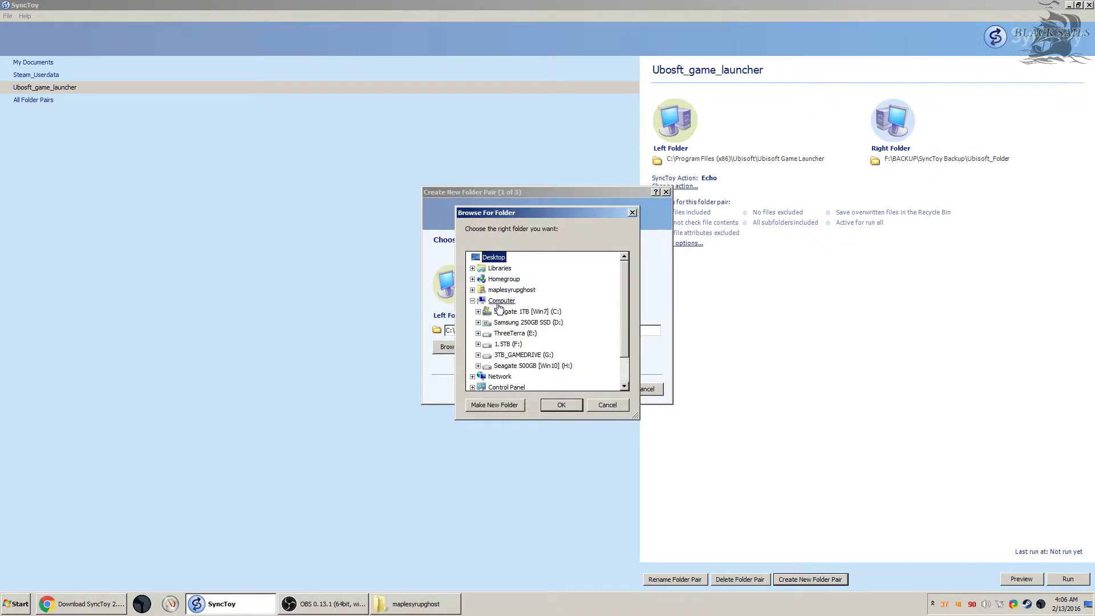
{"action": "left_click", "coordinate": [478, 344]}
{"action": "left_click", "coordinate": [484, 301]}
{"action": "left_click", "coordinate": [489, 312]}
{"action": "left_click", "coordinate": [519, 312]}
{"action": "left_click", "coordinate": [488, 405]}
{"action": "type", "text": "Appdata_local"}
{"action": "key", "text": "Return"}
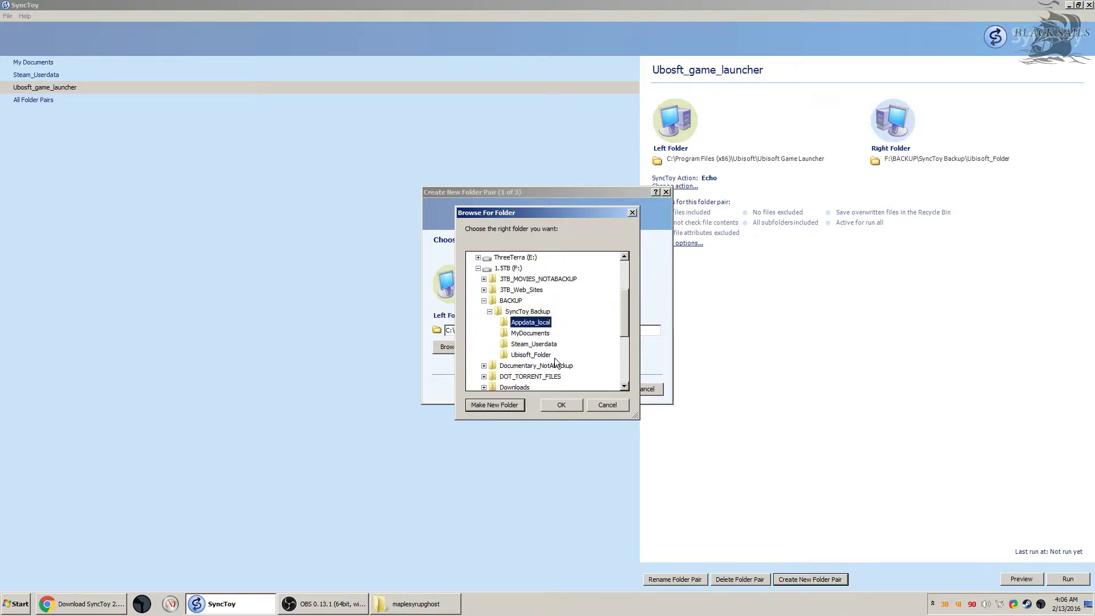
{"action": "left_click", "coordinate": [561, 404]}
Step: Choose Echo as the sync action and finish the folder pair with the name Appdata_local
{"action": "left_click", "coordinate": [604, 389]}
{"action": "left_click", "coordinate": [445, 291]}
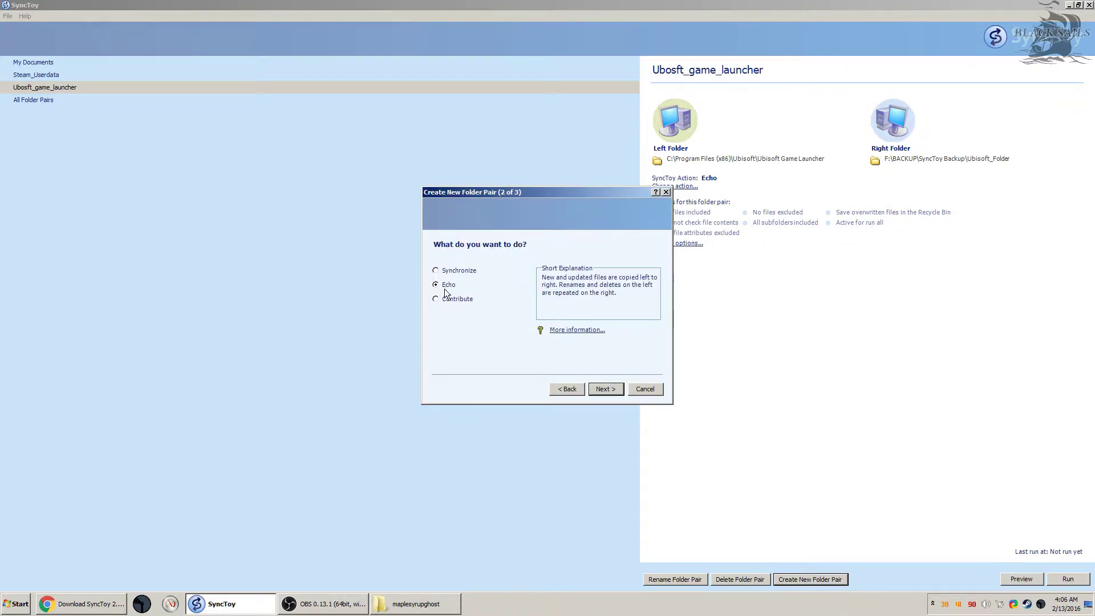
{"action": "left_click", "coordinate": [606, 390]}
{"action": "type", "text": "Ap"}
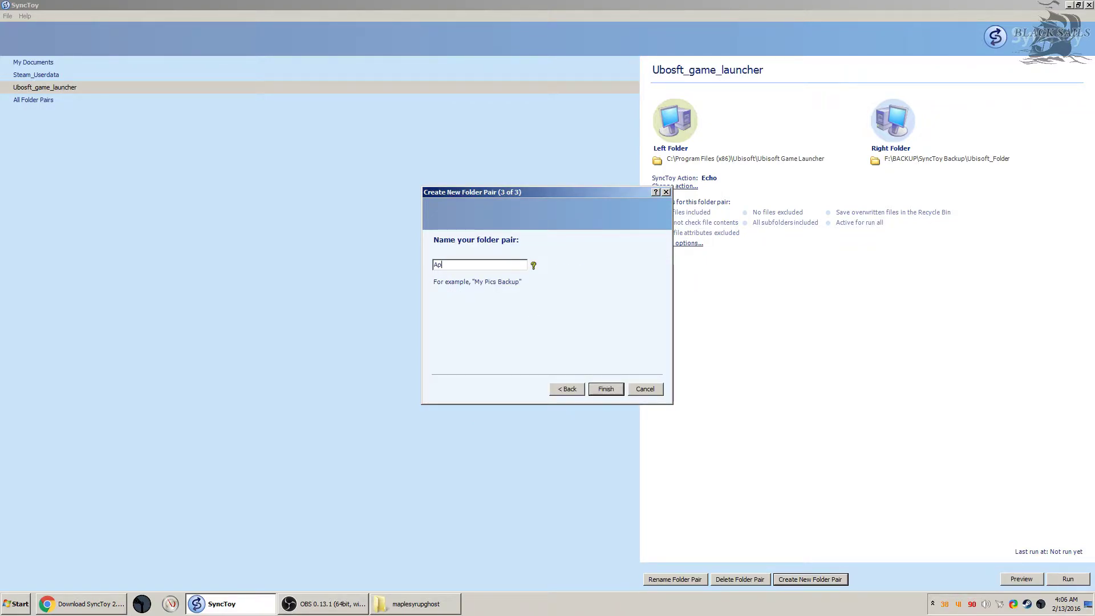
{"action": "type", "text": "pdata_local"}
{"action": "key", "text": "Return"}
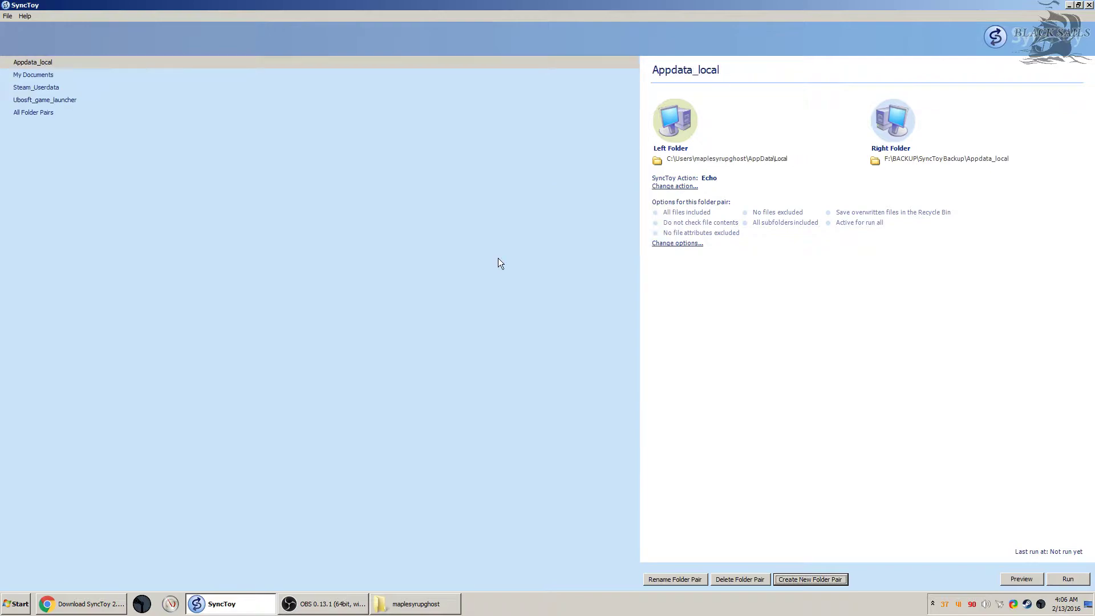
Step: Start a new folder pair and select the Roaming folder inside the user profile's AppData folder as the left folder
{"action": "key", "text": "Return"}
{"action": "left_click", "coordinate": [474, 347]}
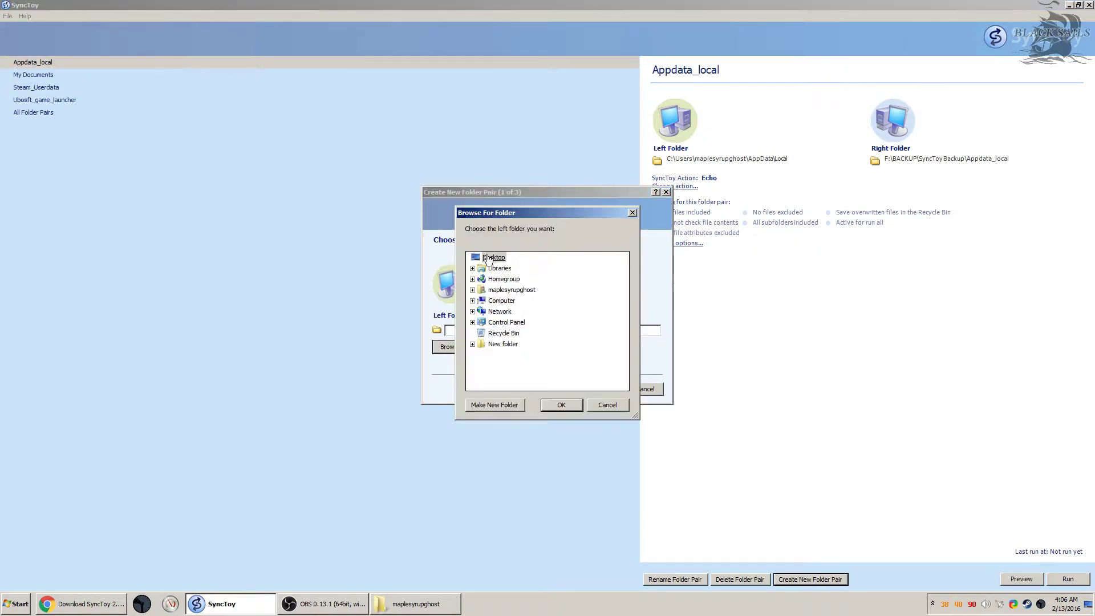
{"action": "left_click", "coordinate": [472, 289]}
{"action": "left_click", "coordinate": [478, 268]}
{"action": "left_click", "coordinate": [503, 301]}
{"action": "left_click", "coordinate": [511, 323]}
{"action": "scroll", "coordinate": [531, 345], "scroll_direction": "down", "scroll_amount": 4}
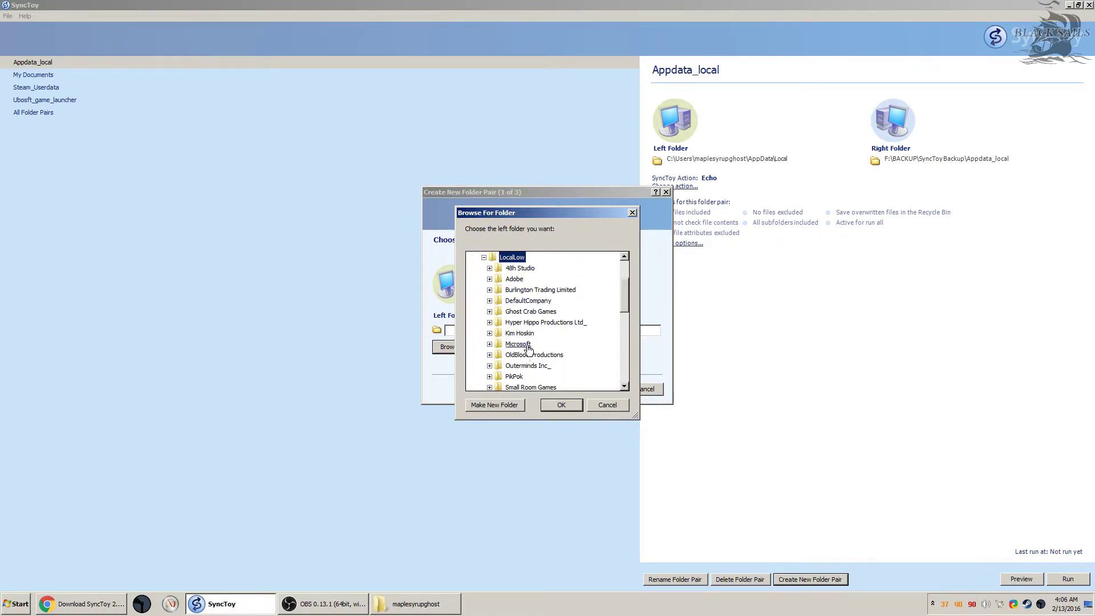
{"action": "scroll", "coordinate": [531, 345], "scroll_direction": "up", "scroll_amount": 3}
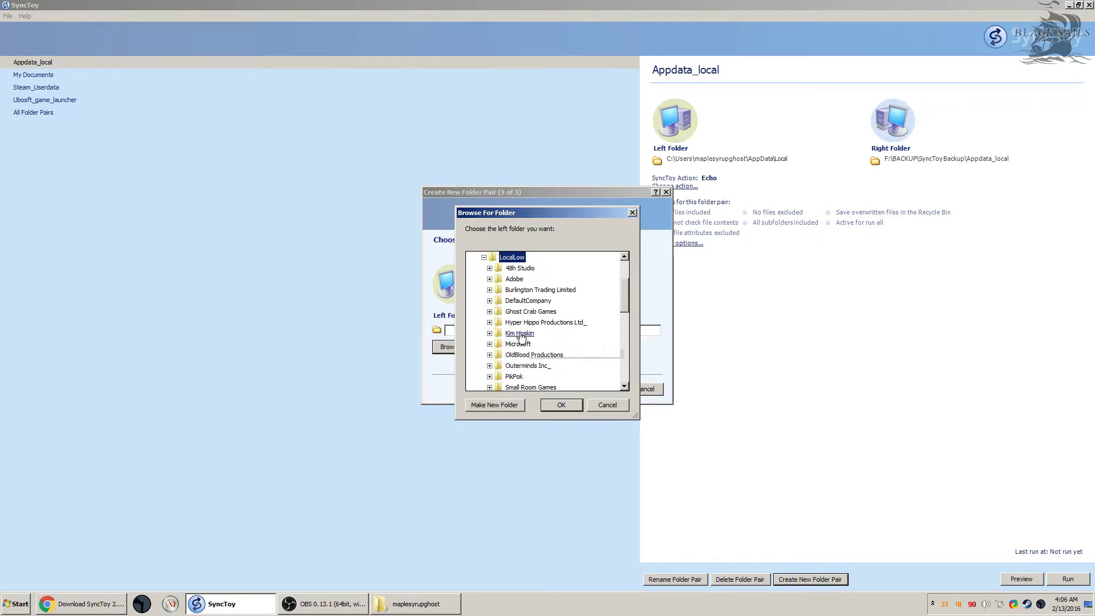
{"action": "left_click", "coordinate": [485, 258]}
{"action": "scroll", "coordinate": [519, 317], "scroll_direction": "up", "scroll_amount": 1}
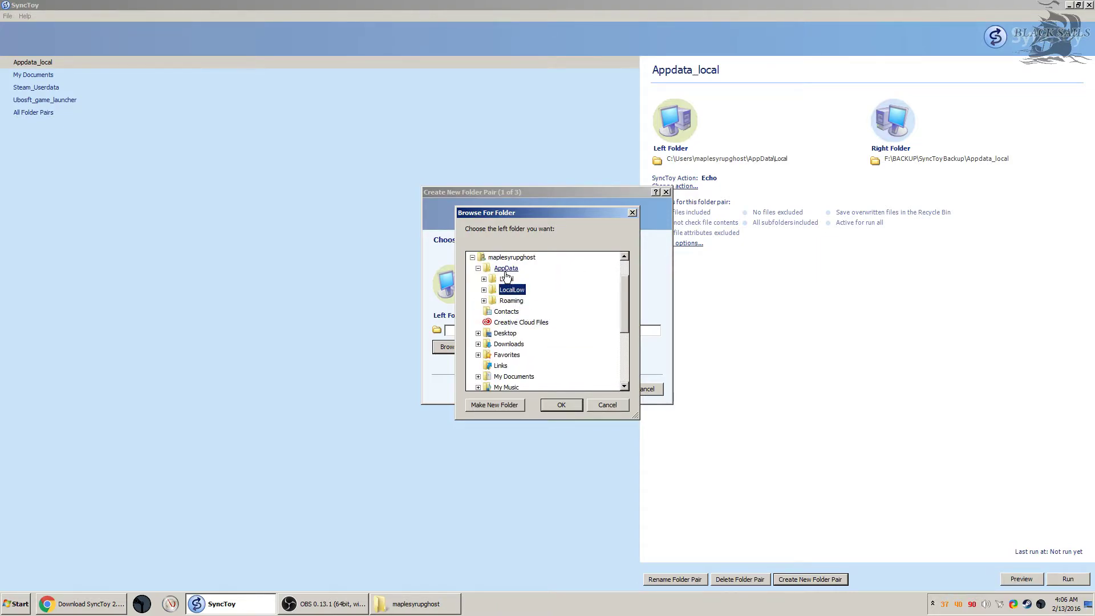
{"action": "double_click", "coordinate": [513, 301]}
{"action": "left_click", "coordinate": [561, 405]}
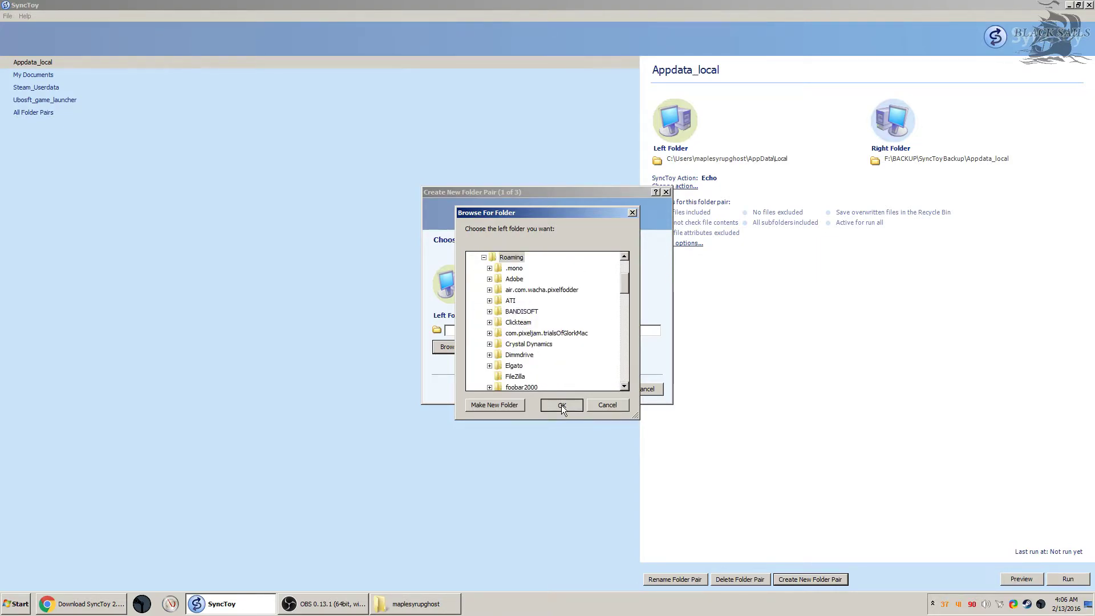
Step: Create an Appdata_roaming folder in F:\BACKUP\SyncToy Backup and confirm it as the right folder
{"action": "left_click", "coordinate": [591, 347]}
{"action": "left_click", "coordinate": [473, 301]}
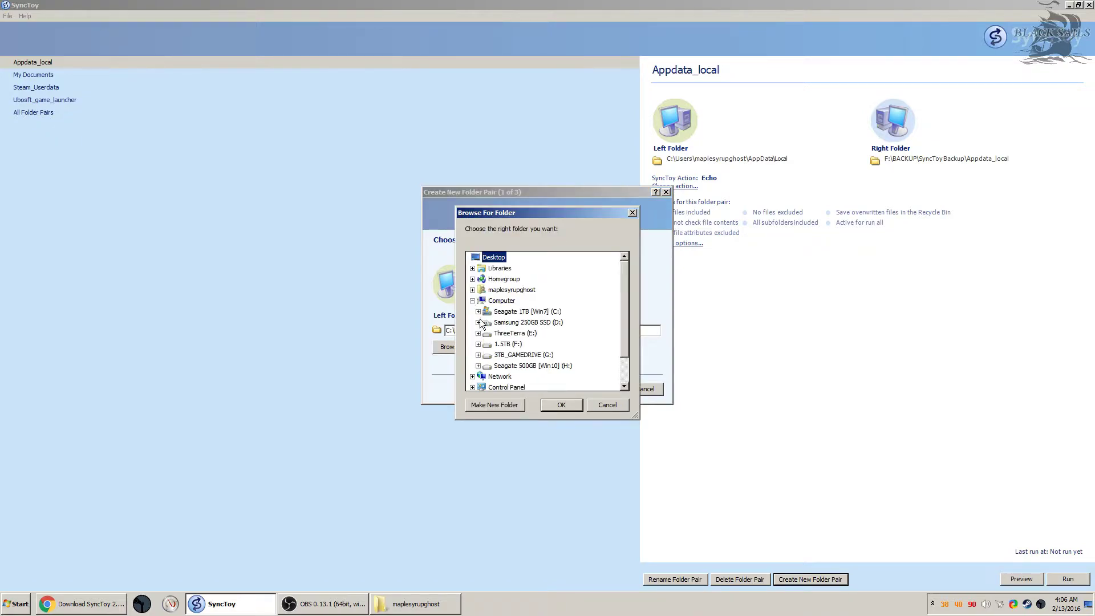
{"action": "left_click", "coordinate": [479, 343]}
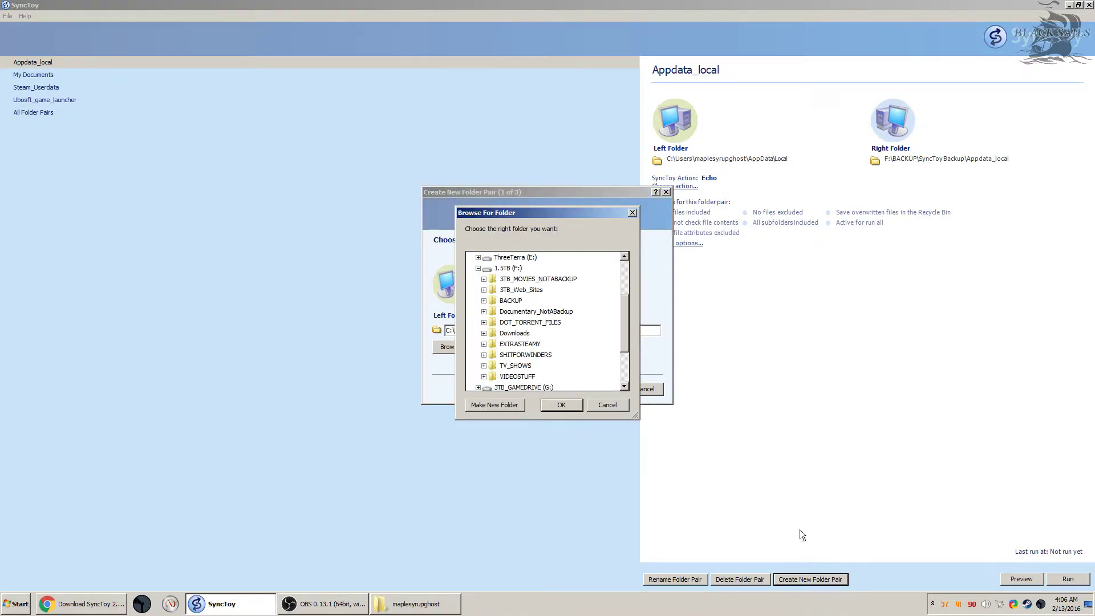
{"action": "left_click", "coordinate": [484, 300]}
{"action": "left_click", "coordinate": [528, 311]}
{"action": "left_click", "coordinate": [510, 404]}
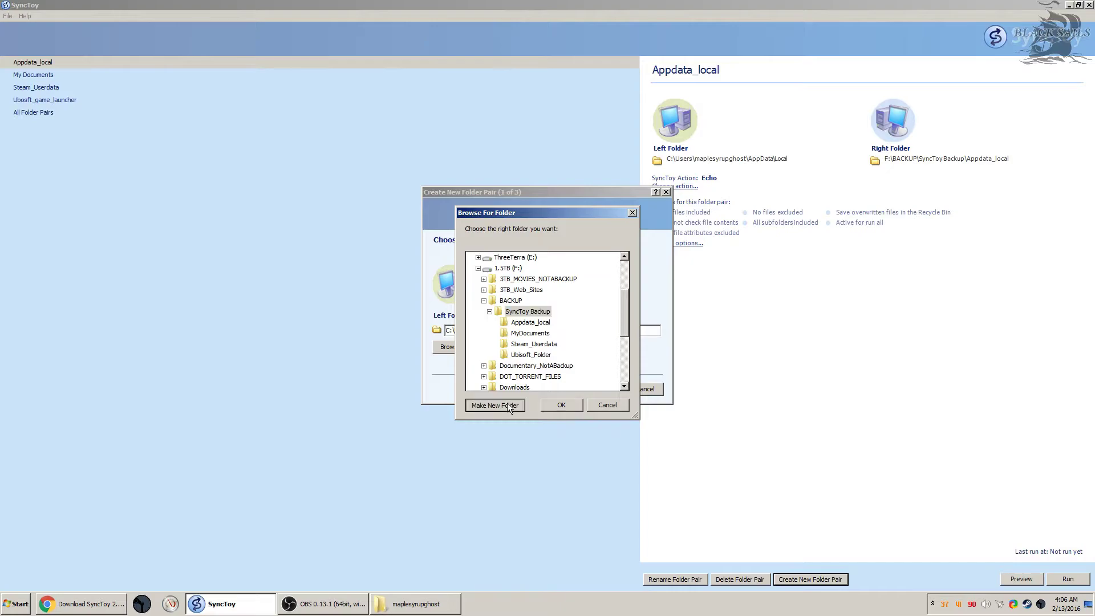
{"action": "type", "text": "Appdata)"}
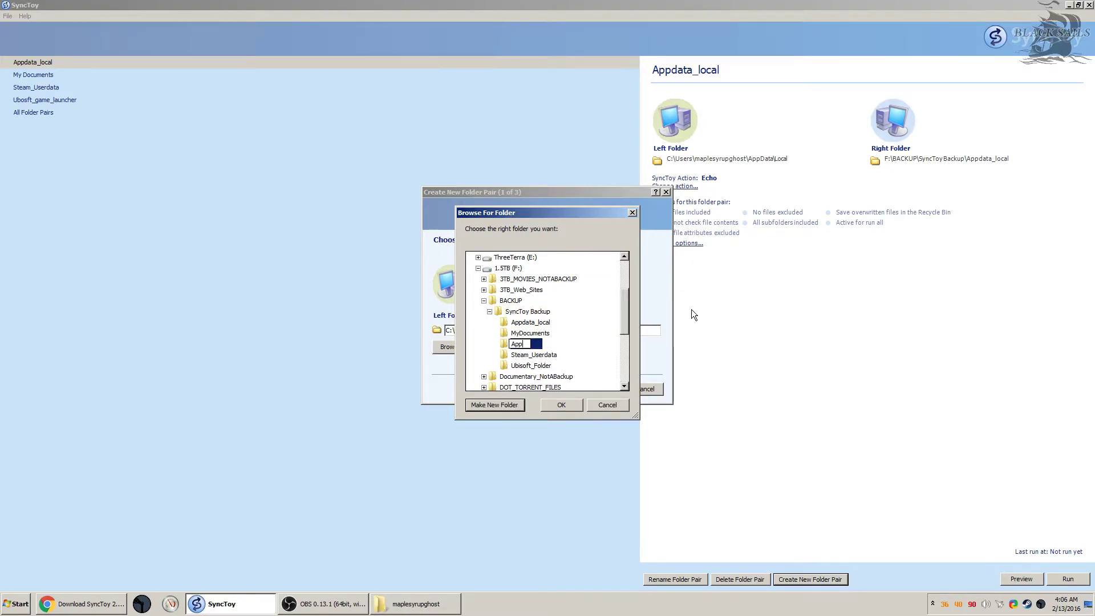
{"action": "key", "text": "BackSpace"}
{"action": "type", "text": "_roaming"}
{"action": "key", "text": "Return"}
{"action": "left_click", "coordinate": [561, 405]}
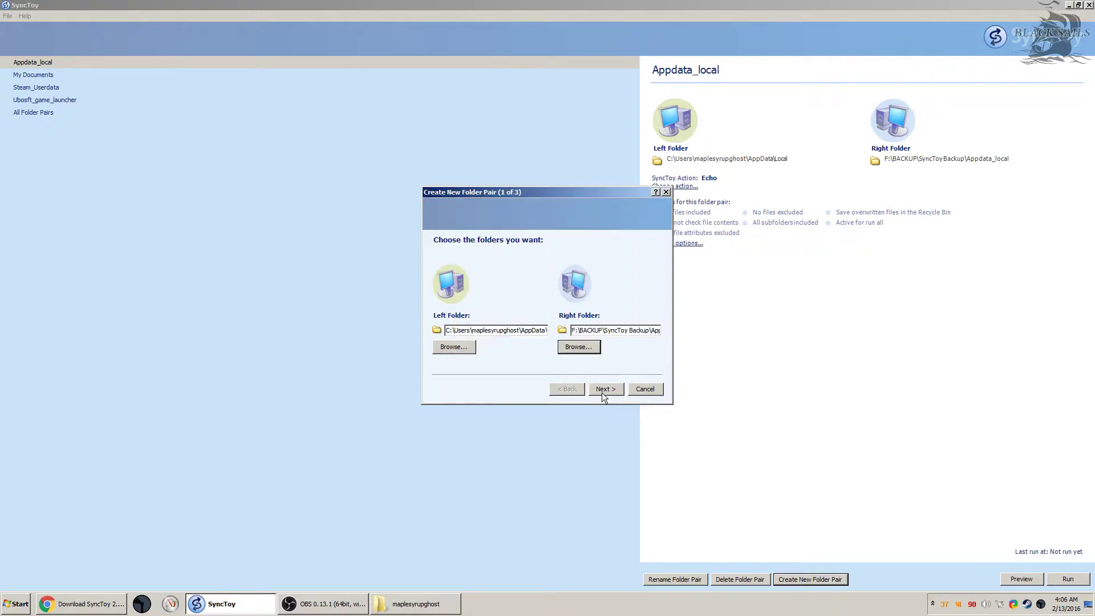
Step: Choose Echo as the sync action and finish the folder pair with the name appdata_roaming
{"action": "left_click", "coordinate": [603, 390]}
{"action": "left_click", "coordinate": [465, 288]}
{"action": "left_click", "coordinate": [604, 389]}
{"action": "type", "text": "appdata_roamin"}
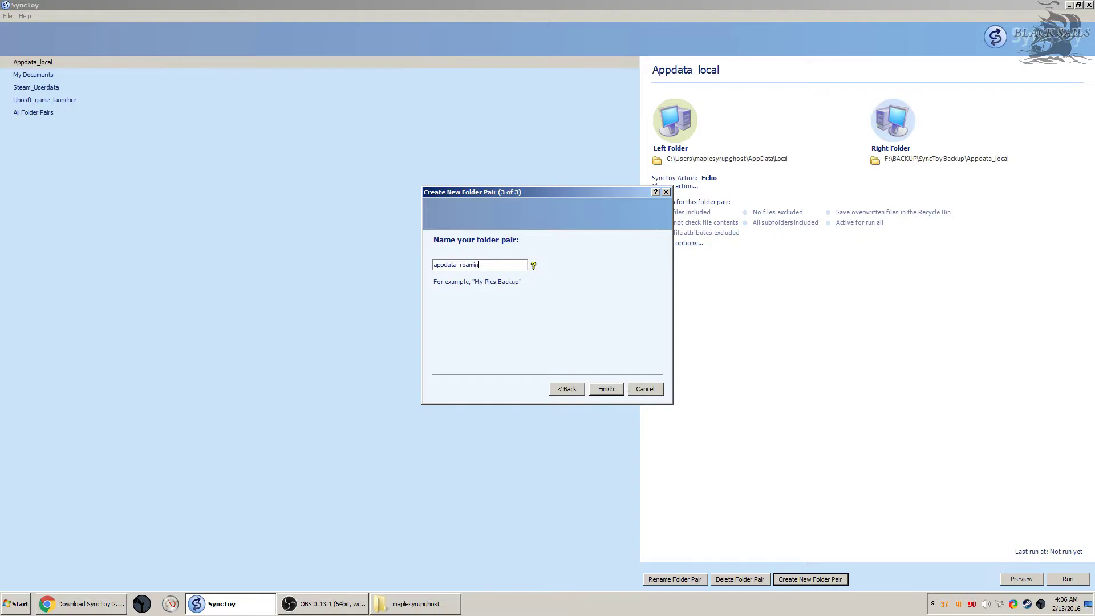
{"action": "type", "text": "g"}
{"action": "key", "text": "Return"}
Step: Start another folder pair and select the LocalLow folder inside the user profile's AppData folder as the left folder
{"action": "left_click", "coordinate": [810, 579]}
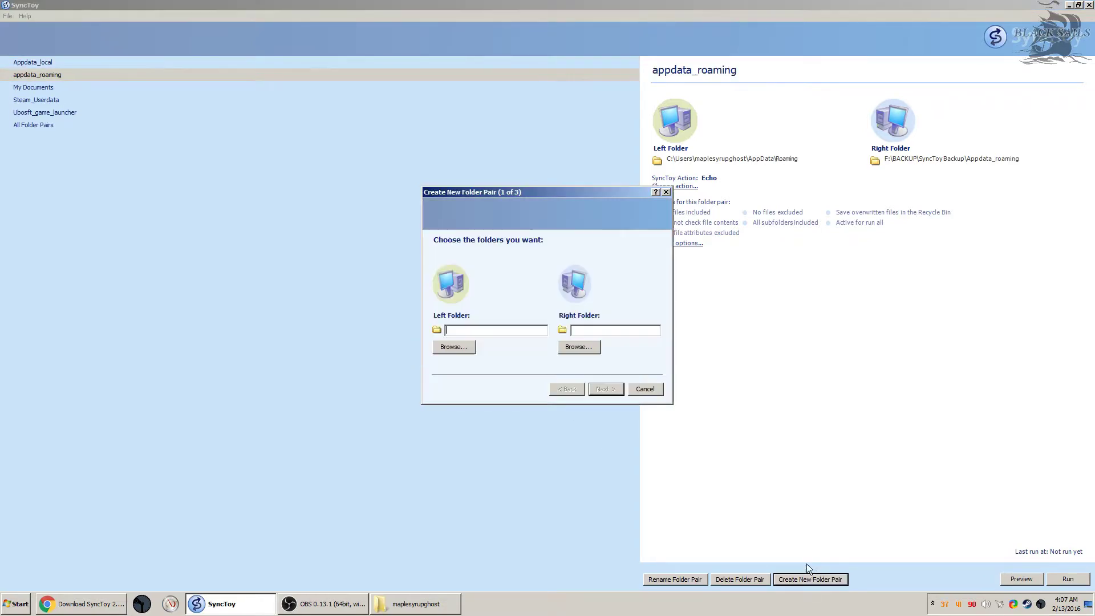
{"action": "left_click", "coordinate": [468, 346]}
{"action": "left_click", "coordinate": [473, 290]}
{"action": "left_click", "coordinate": [479, 268]}
{"action": "double_click", "coordinate": [511, 291]}
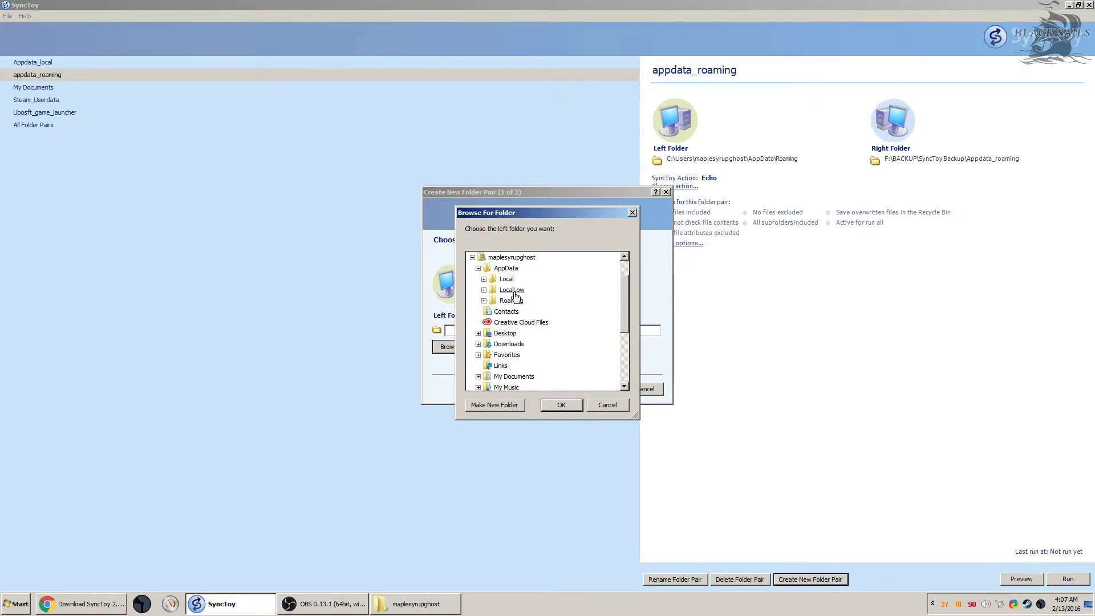
{"action": "left_click", "coordinate": [562, 404]}
Step: Create an appdata_locallow folder in F:\BACKUP\SyncToy Backup and confirm it as the right folder
{"action": "left_click", "coordinate": [583, 349]}
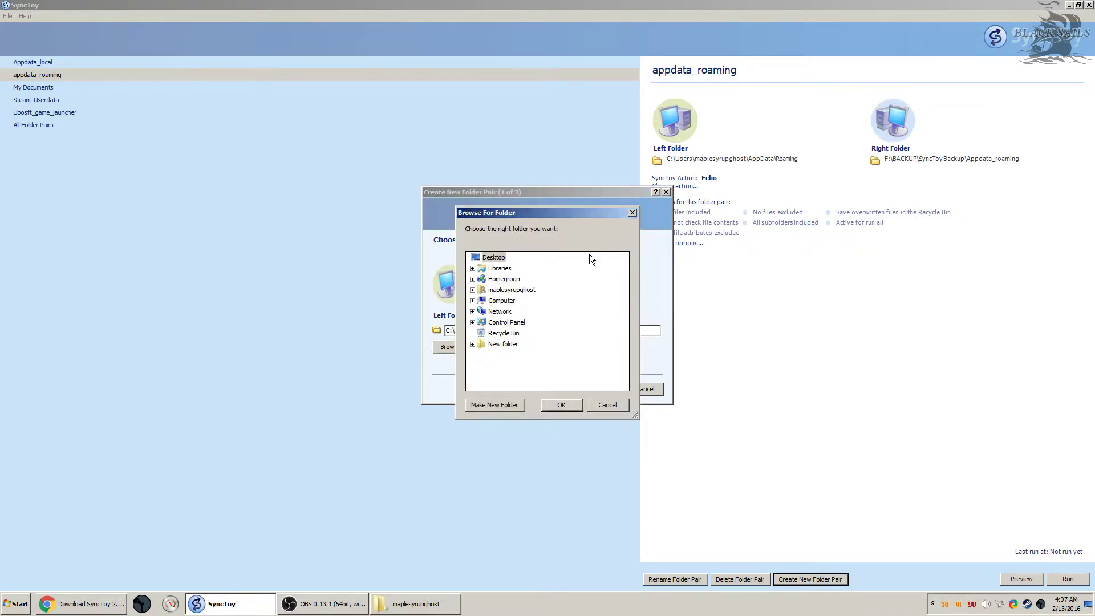
{"action": "left_click", "coordinate": [473, 301]}
{"action": "left_click", "coordinate": [478, 344]}
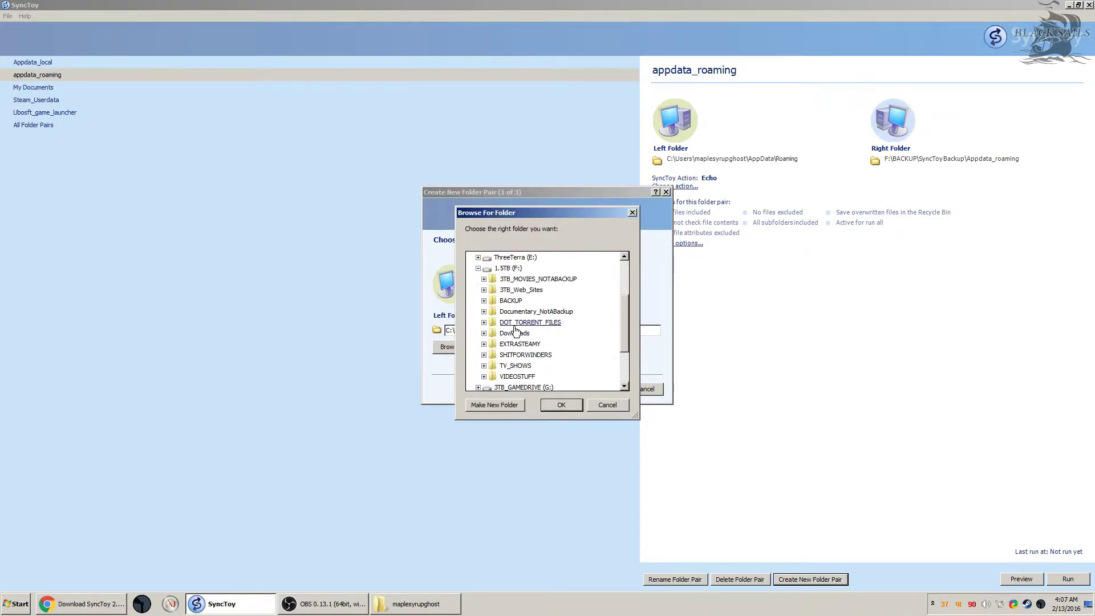
{"action": "left_click", "coordinate": [484, 300]}
{"action": "left_click", "coordinate": [528, 312]}
{"action": "left_click", "coordinate": [513, 405]}
{"action": "type", "text": "appd"}
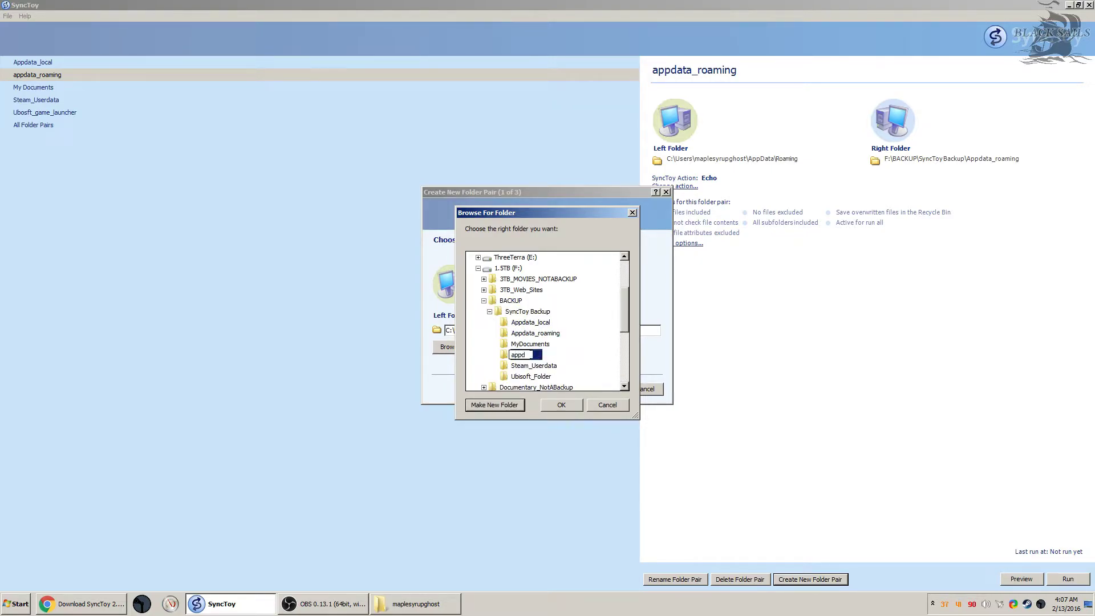
{"action": "type", "text": "ata_locallow"}
{"action": "key", "text": "Return"}
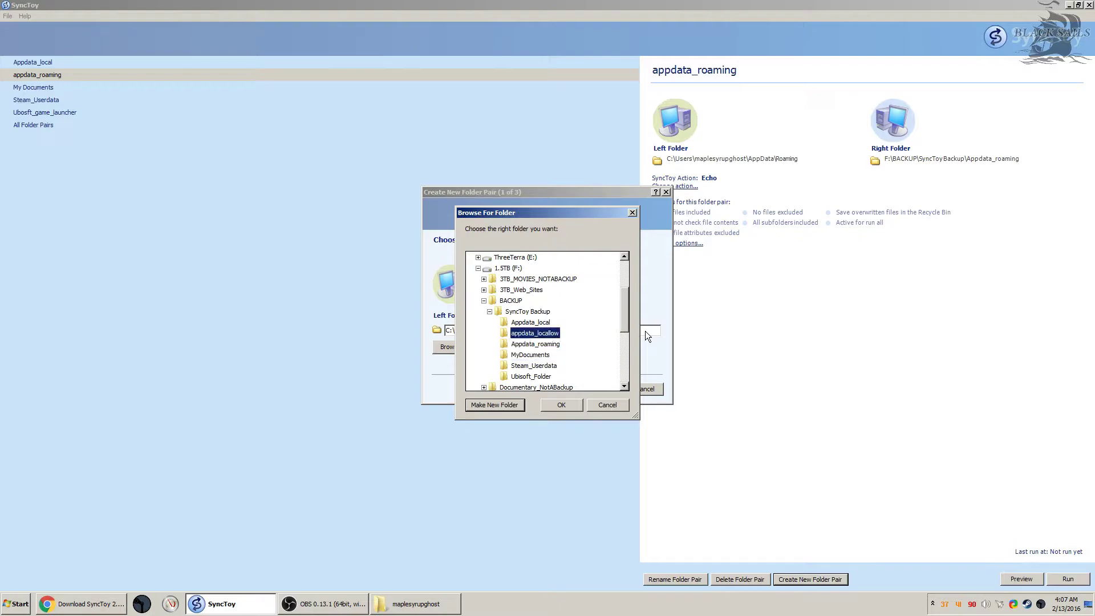
{"action": "left_click", "coordinate": [576, 402]}
Step: Choose Echo as the sync action and finish the folder pair with the name appdata_locallow
{"action": "left_click", "coordinate": [592, 388]}
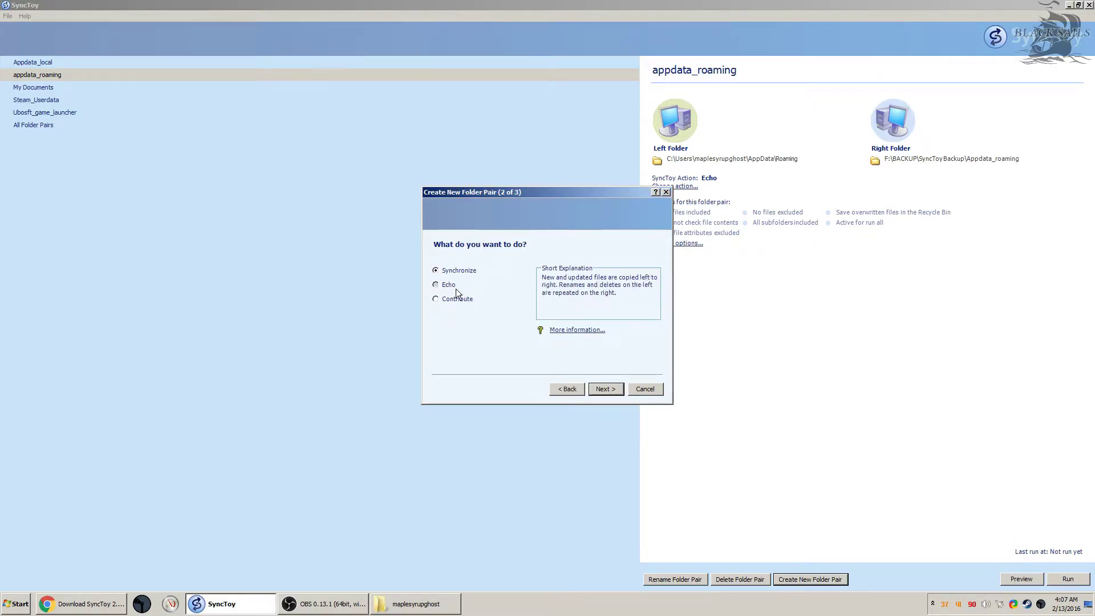
{"action": "left_click", "coordinate": [620, 391]}
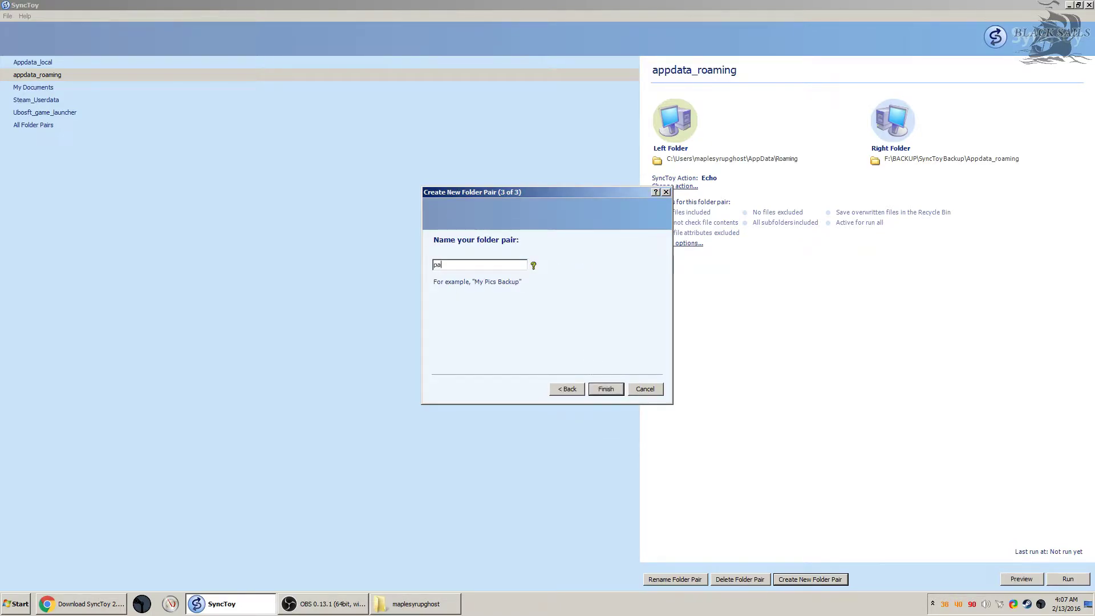
{"action": "type", "text": "appdata_locallow"}
{"action": "key", "text": "Return"}
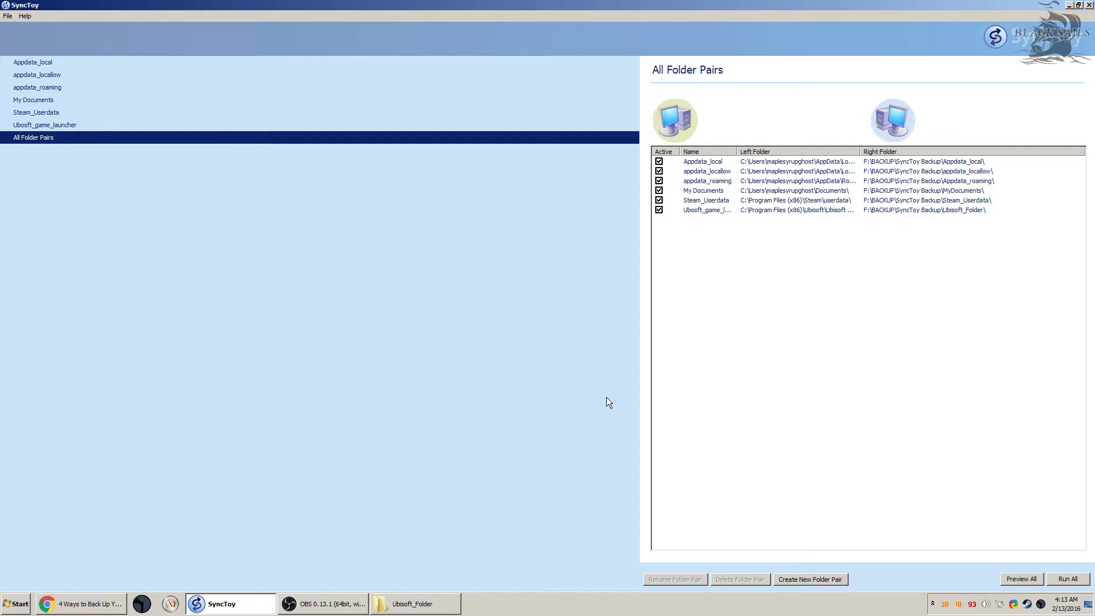
Step: Start a new folder pair and select the Saved Games folder in the user profile as the left folder
{"action": "left_click", "coordinate": [825, 577]}
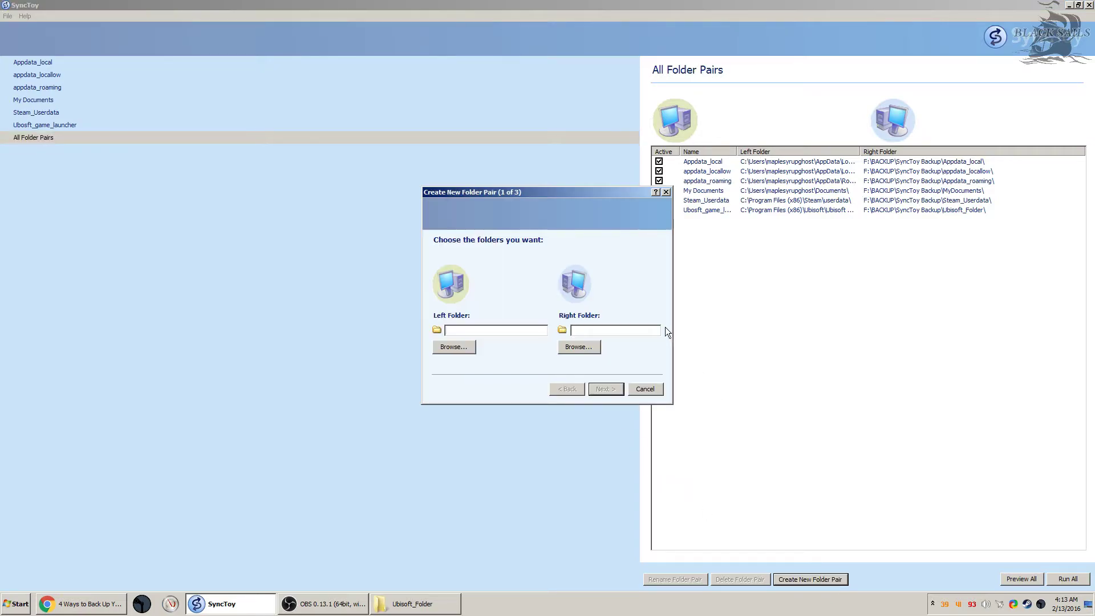
{"action": "left_click", "coordinate": [461, 347]}
{"action": "left_click", "coordinate": [472, 292]}
{"action": "scroll", "coordinate": [514, 320], "scroll_direction": "down", "scroll_amount": 2}
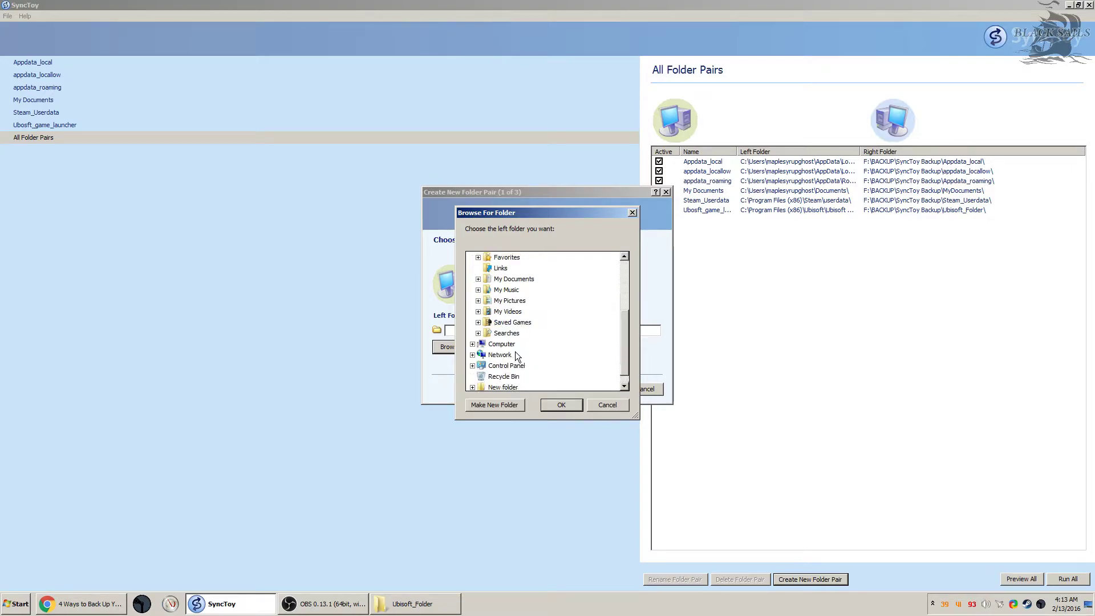
{"action": "double_click", "coordinate": [512, 322]}
{"action": "left_click", "coordinate": [561, 404]}
Step: Create a saved_games folder in F:\BACKUP\SyncToy Backup and confirm it as the right folder
{"action": "left_click", "coordinate": [577, 347]}
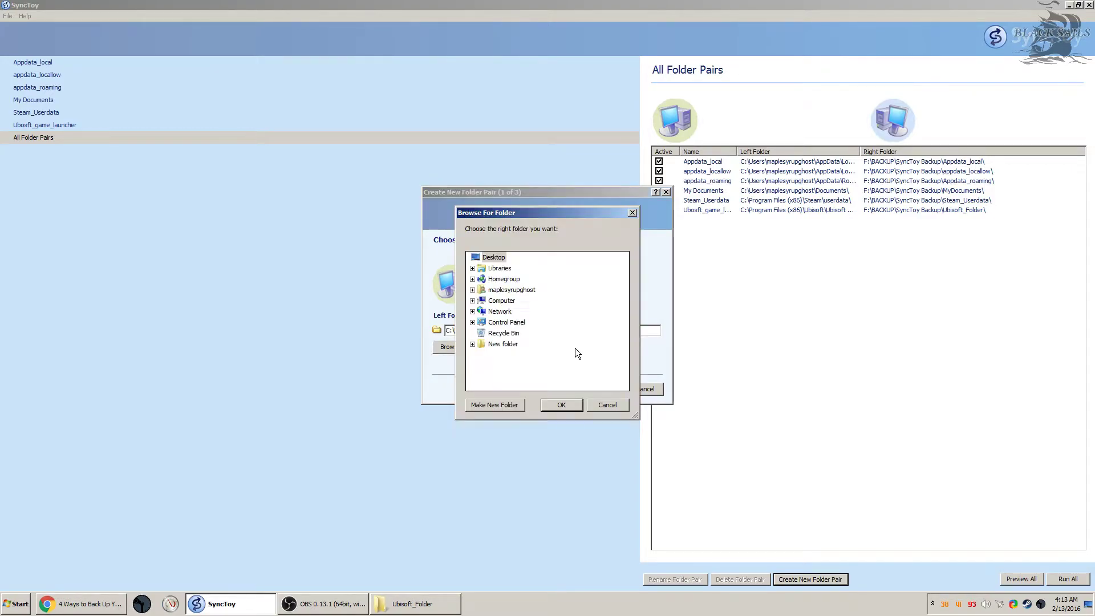
{"action": "left_click", "coordinate": [472, 300]}
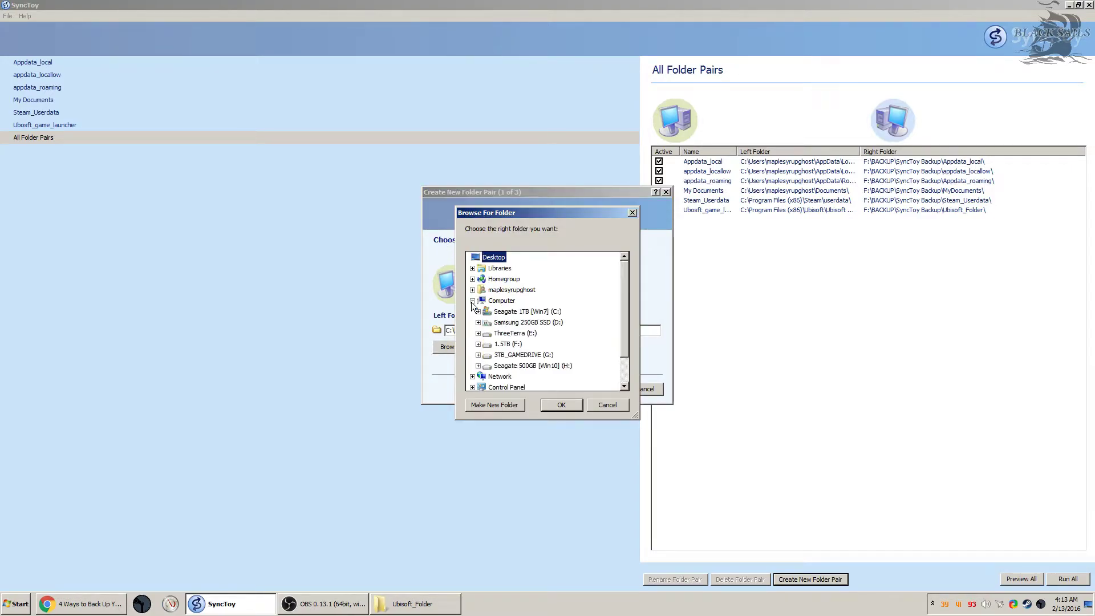
{"action": "left_click", "coordinate": [478, 344]}
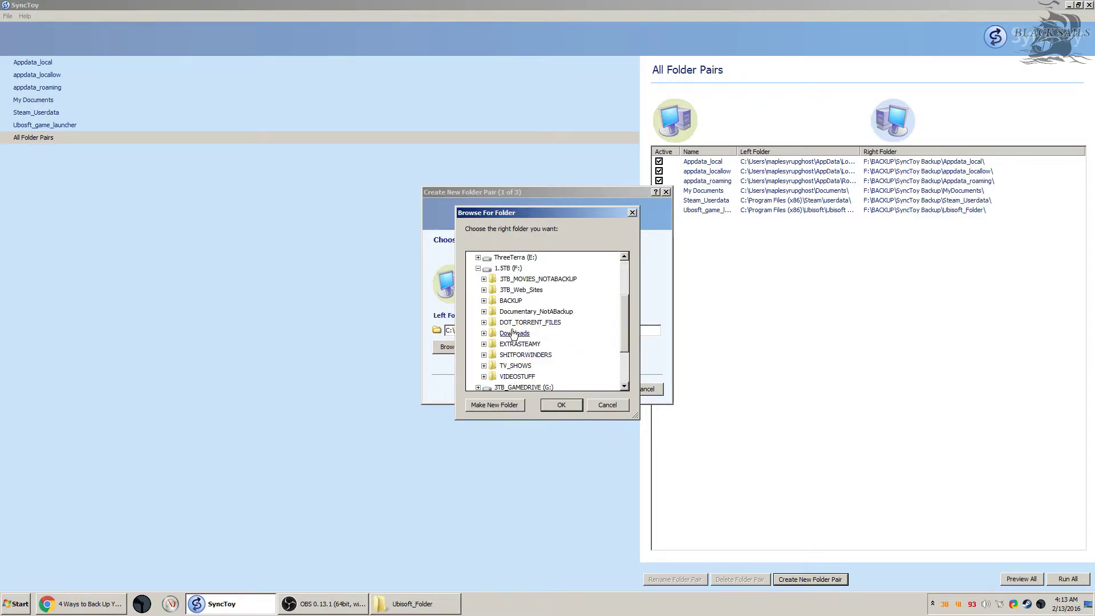
{"action": "left_click", "coordinate": [510, 301]}
{"action": "left_click", "coordinate": [527, 388]}
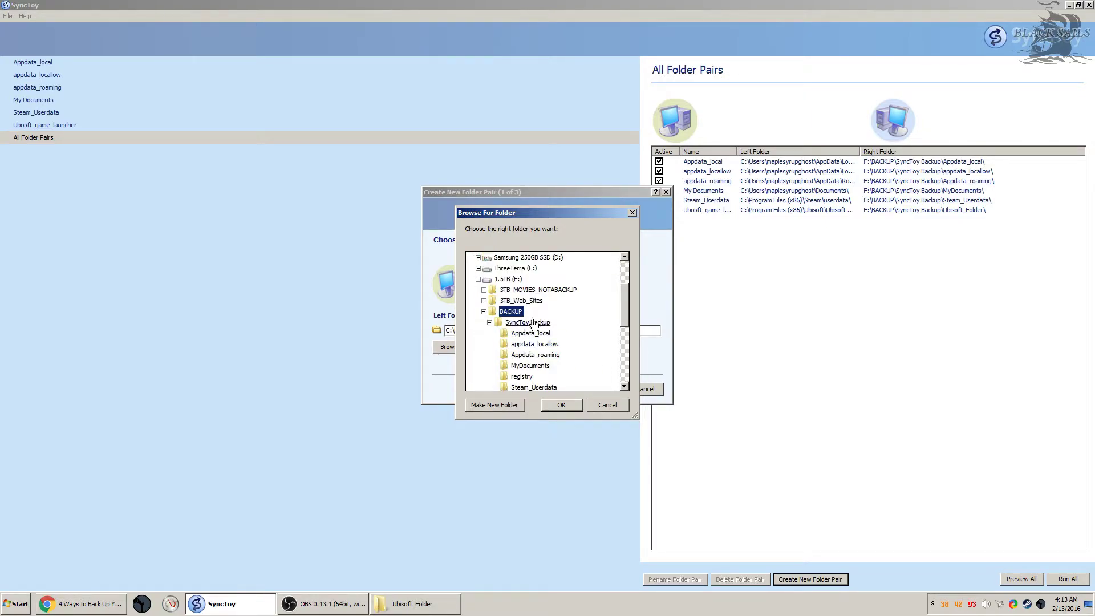
{"action": "left_click", "coordinate": [508, 400]}
{"action": "type", "text": "saved_games"}
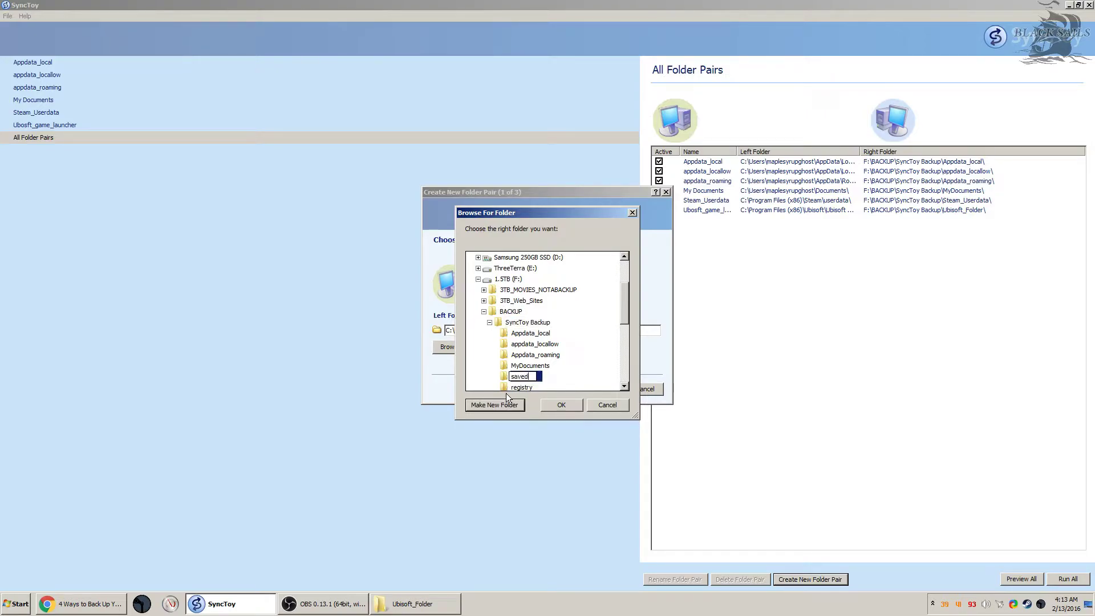
{"action": "key", "text": "Return"}
{"action": "left_click", "coordinate": [560, 405]}
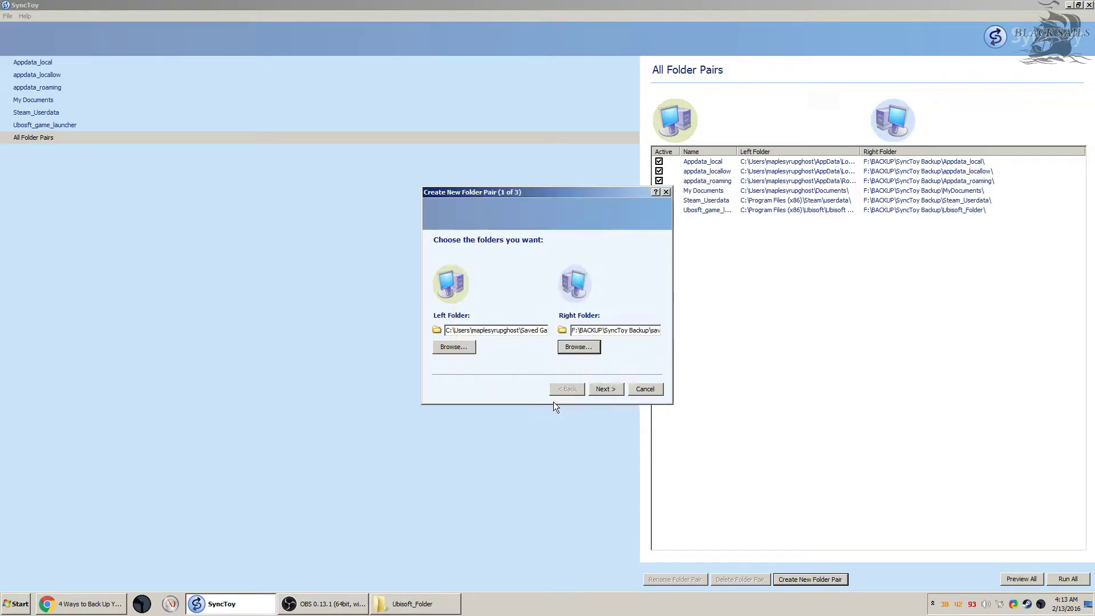
Step: Accept the chosen folders and sync action, and finish the folder pair with the name saved_games
{"action": "left_click", "coordinate": [603, 389]}
{"action": "left_click", "coordinate": [609, 390]}
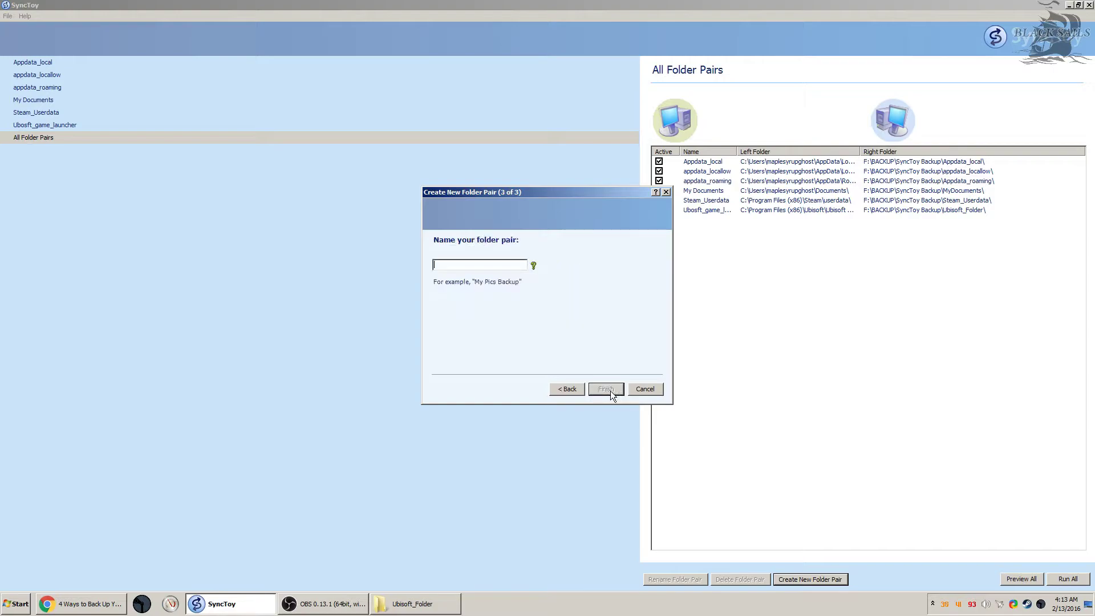
{"action": "type", "text": "saved_games"}
{"action": "key", "text": "Return"}
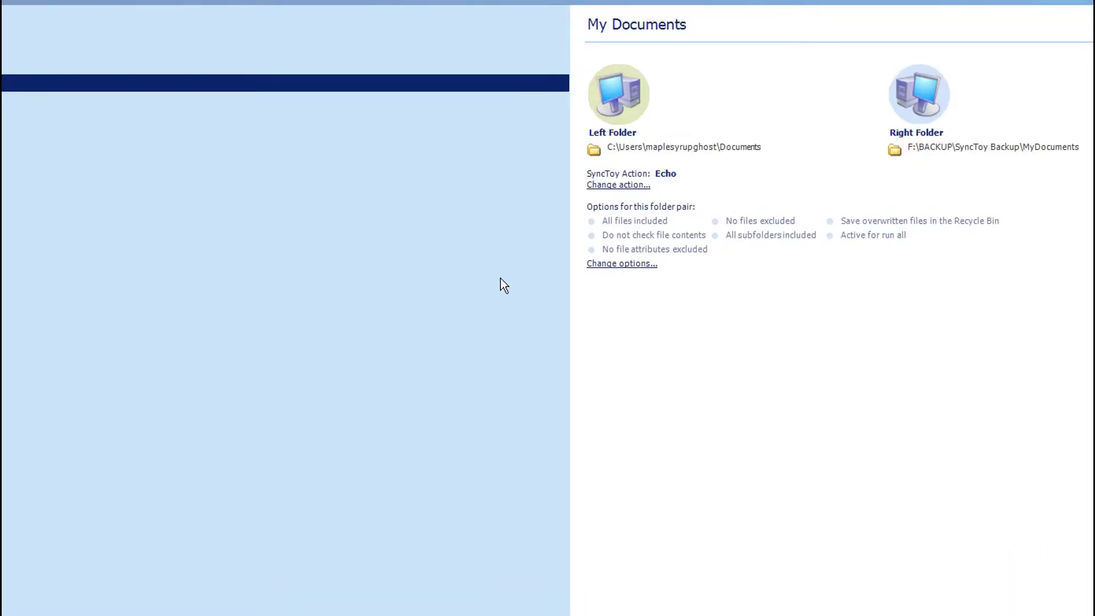
Step: In the options for the My Documents folder pair, exclude the vegas vegs subfolder and confirm the subfolder selection
{"action": "left_click", "coordinate": [610, 269]}
{"action": "left_click", "coordinate": [353, 313]}
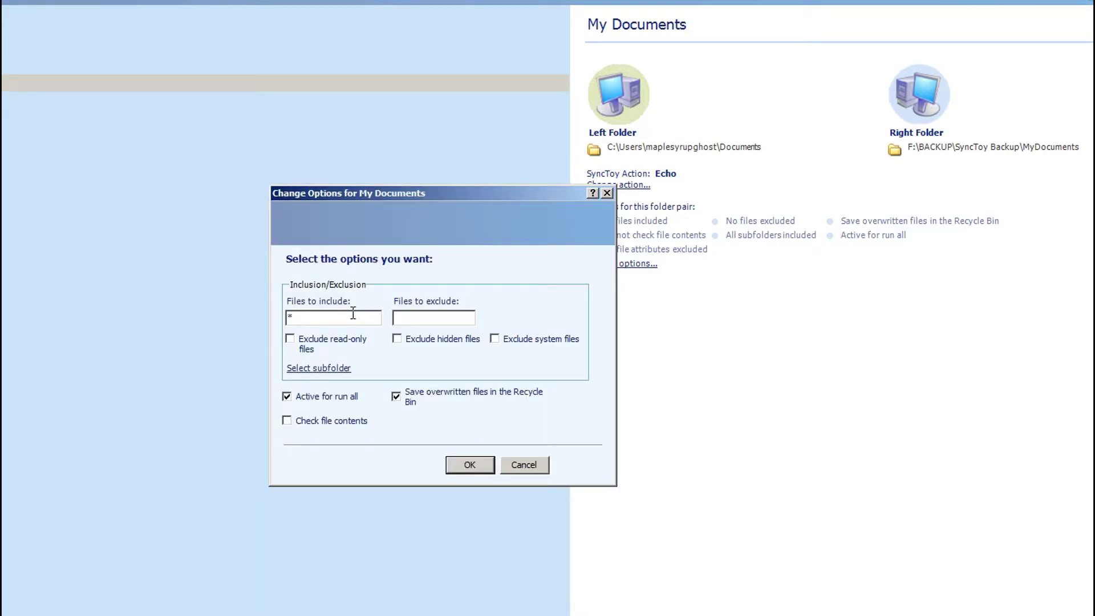
{"action": "left_click", "coordinate": [395, 320]}
{"action": "left_click", "coordinate": [334, 368]}
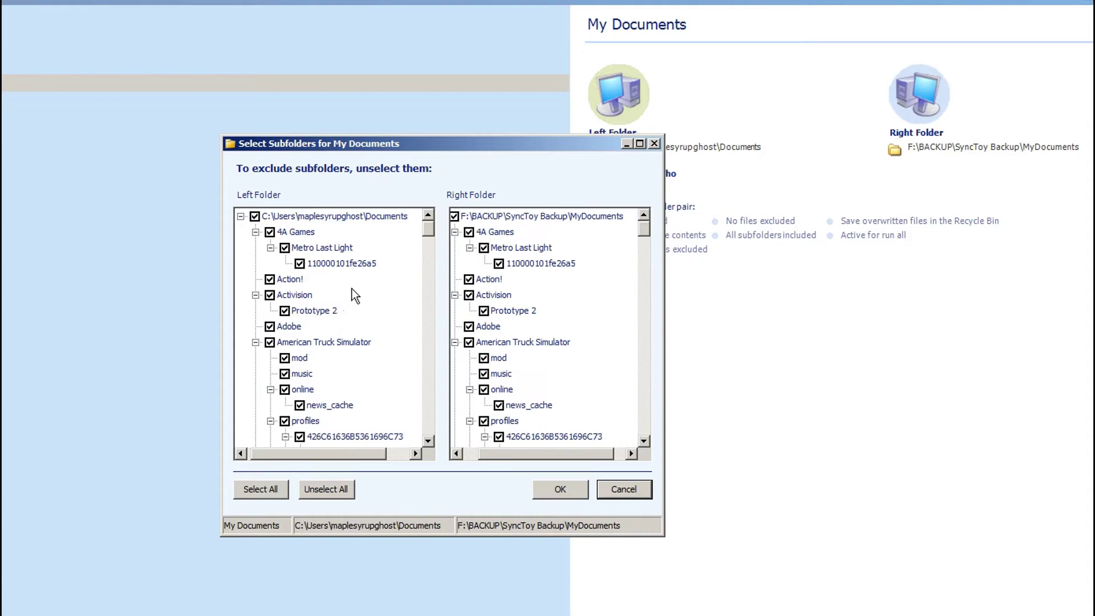
{"action": "left_click_drag", "start_coordinate": [428, 236], "coordinate": [410, 413]}
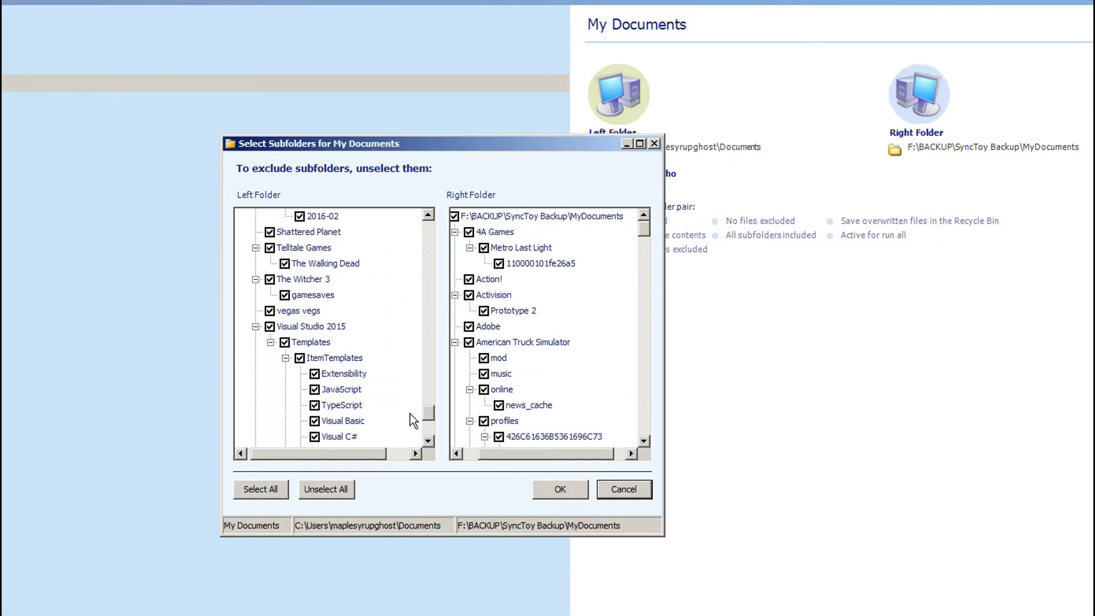
{"action": "left_click", "coordinate": [269, 310]}
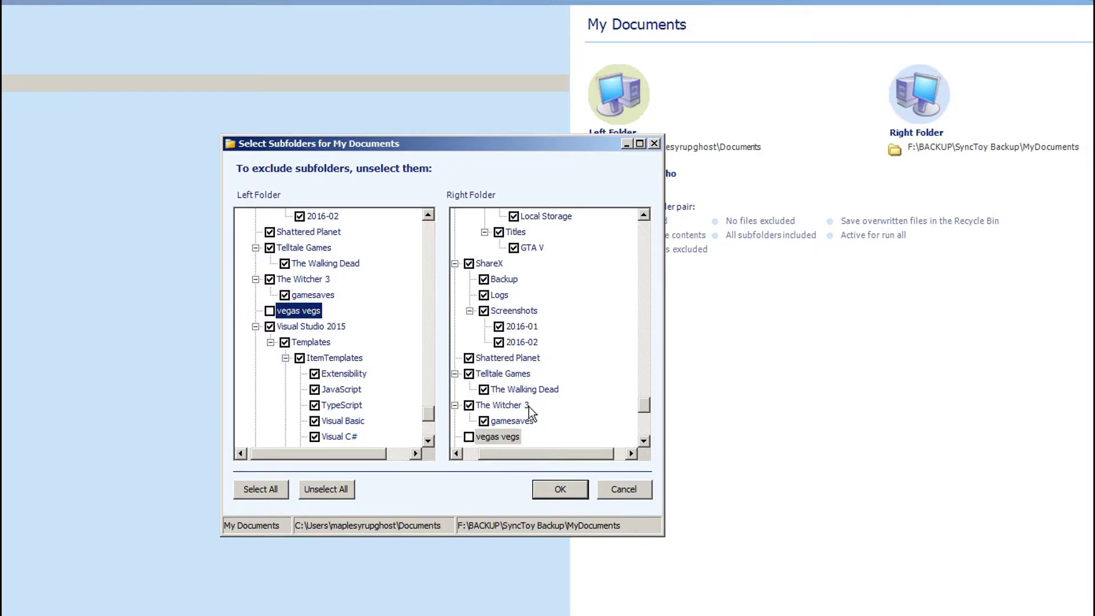
{"action": "left_click", "coordinate": [562, 492]}
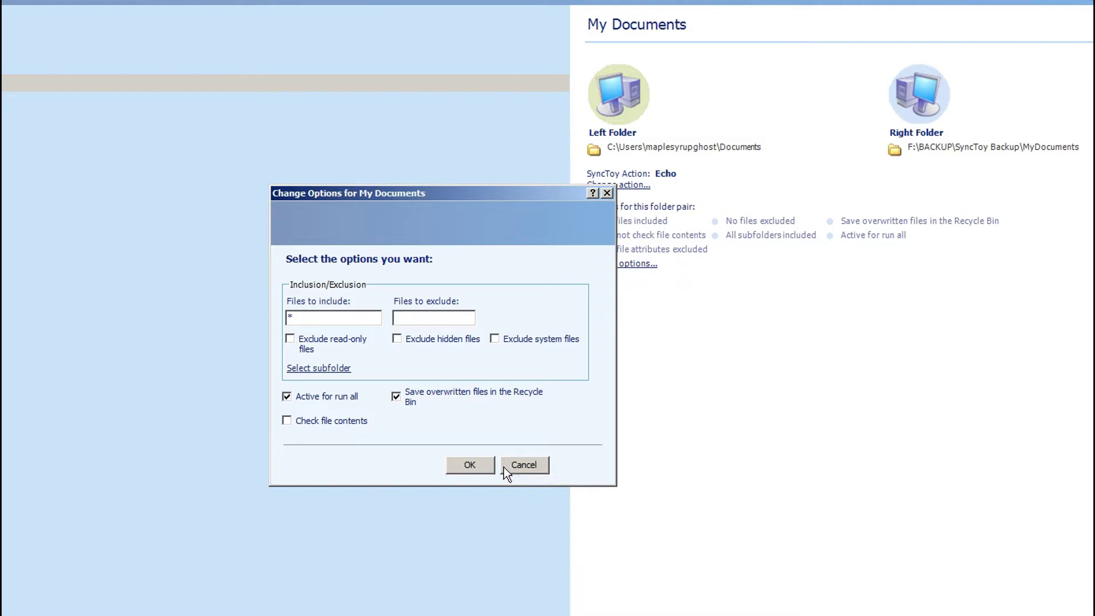
Step: Confirm the changed options for the My Documents folder pair and run all folder pairs
{"action": "left_click", "coordinate": [477, 463]}
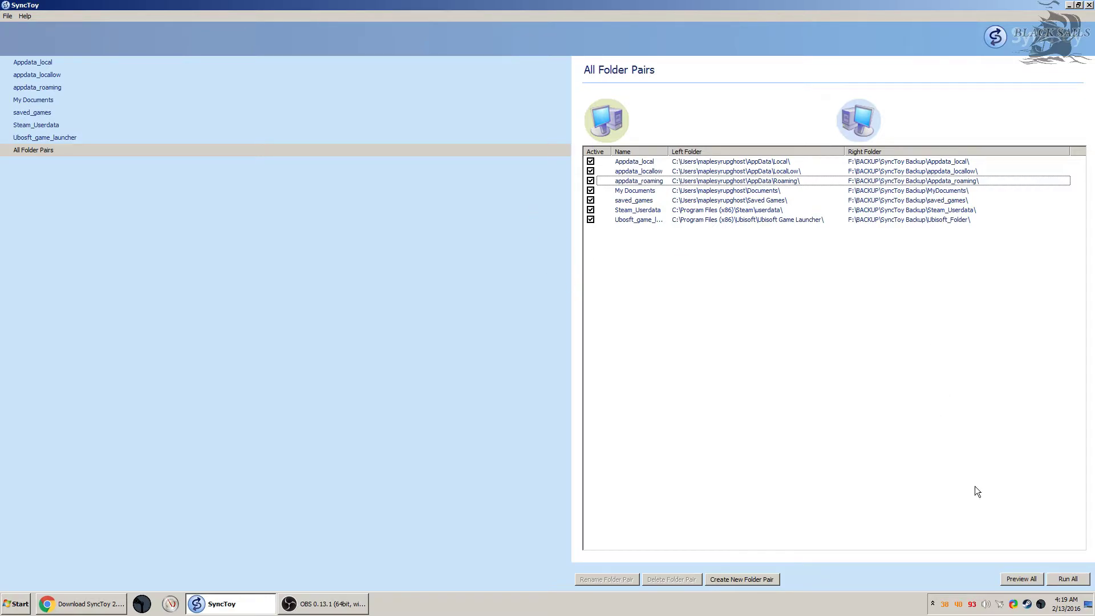
{"action": "left_click", "coordinate": [1068, 579]}
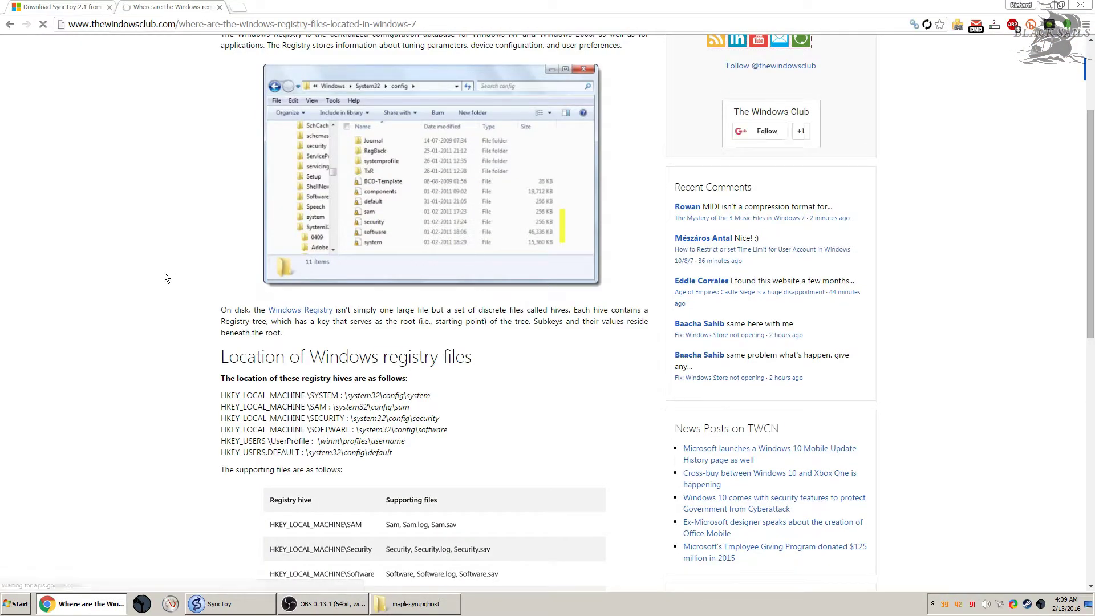
Step: Examine the Windows Club article for where the Windows registry hive files and their supporting files are stored
{"action": "scroll", "coordinate": [166, 239], "scroll_direction": "up", "scroll_amount": 3}
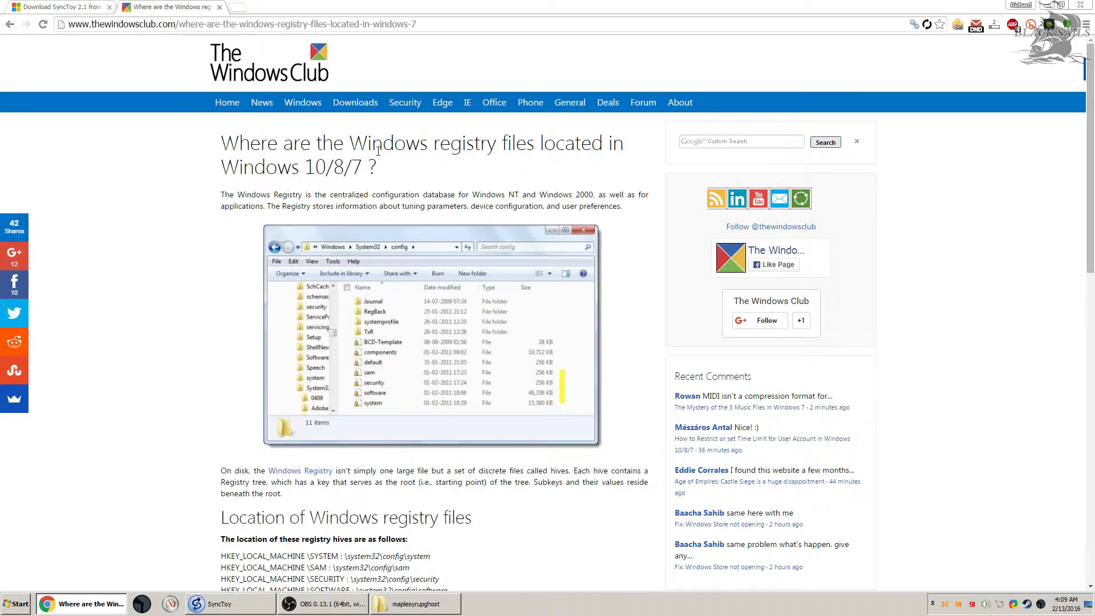
{"action": "scroll", "coordinate": [194, 270], "scroll_direction": "down", "scroll_amount": 7}
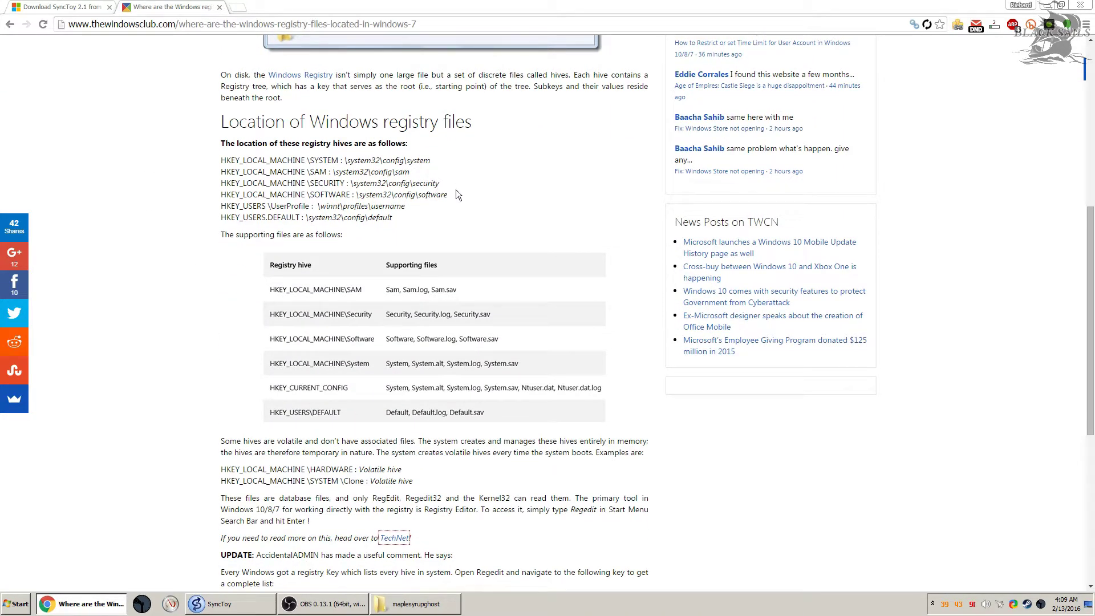
{"action": "left_click_drag", "start_coordinate": [413, 221], "coordinate": [387, 185]}
{"action": "left_click", "coordinate": [226, 160]}
{"action": "left_click", "coordinate": [389, 189]}
{"action": "scroll", "coordinate": [356, 287], "scroll_direction": "down", "scroll_amount": 4}
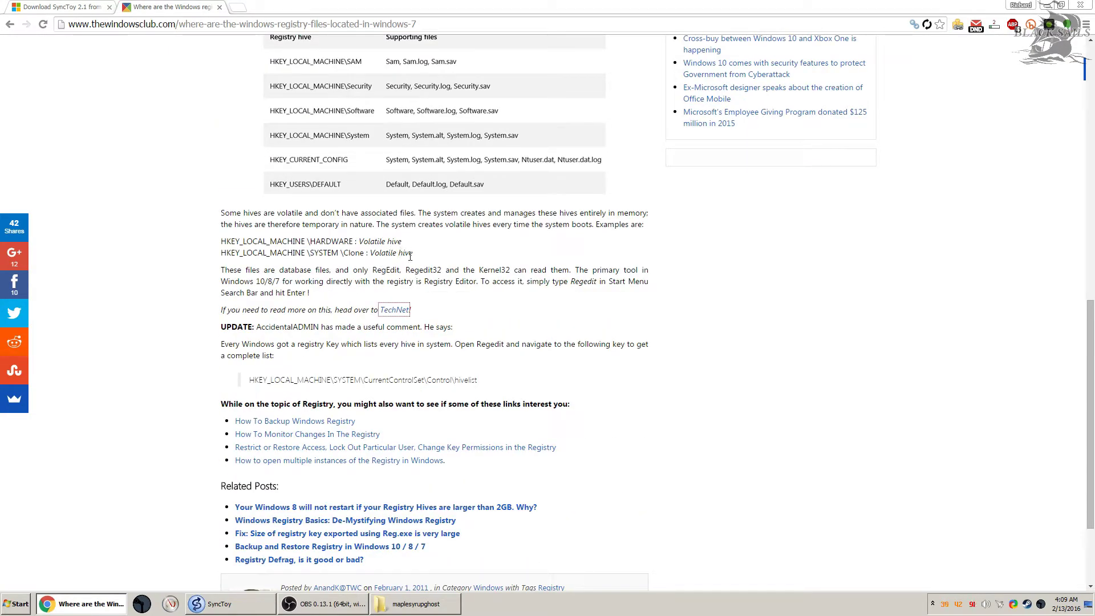
{"action": "scroll", "coordinate": [406, 239], "scroll_direction": "up", "scroll_amount": 4}
{"action": "scroll", "coordinate": [394, 234], "scroll_direction": "up", "scroll_amount": 1}
{"action": "scroll", "coordinate": [384, 253], "scroll_direction": "down", "scroll_amount": 4}
{"action": "scroll", "coordinate": [385, 251], "scroll_direction": "up", "scroll_amount": 6}
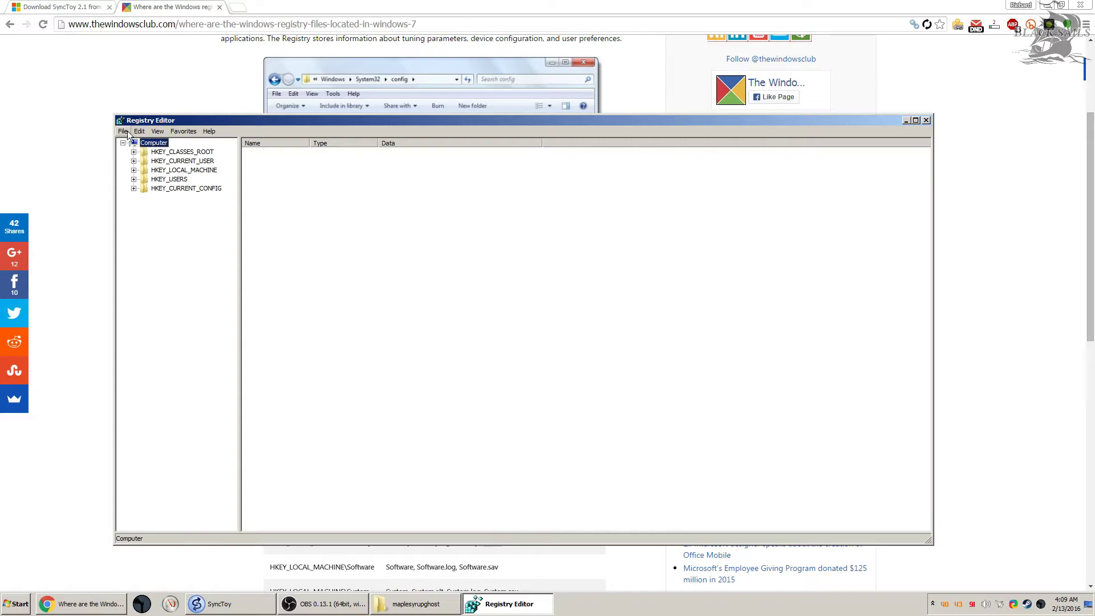
Step: Start a registry export in Registry Editor and create a folder named registry in F:\BACKUP\SyncToy Backup
{"action": "left_click", "coordinate": [129, 134]}
{"action": "left_click", "coordinate": [138, 152]}
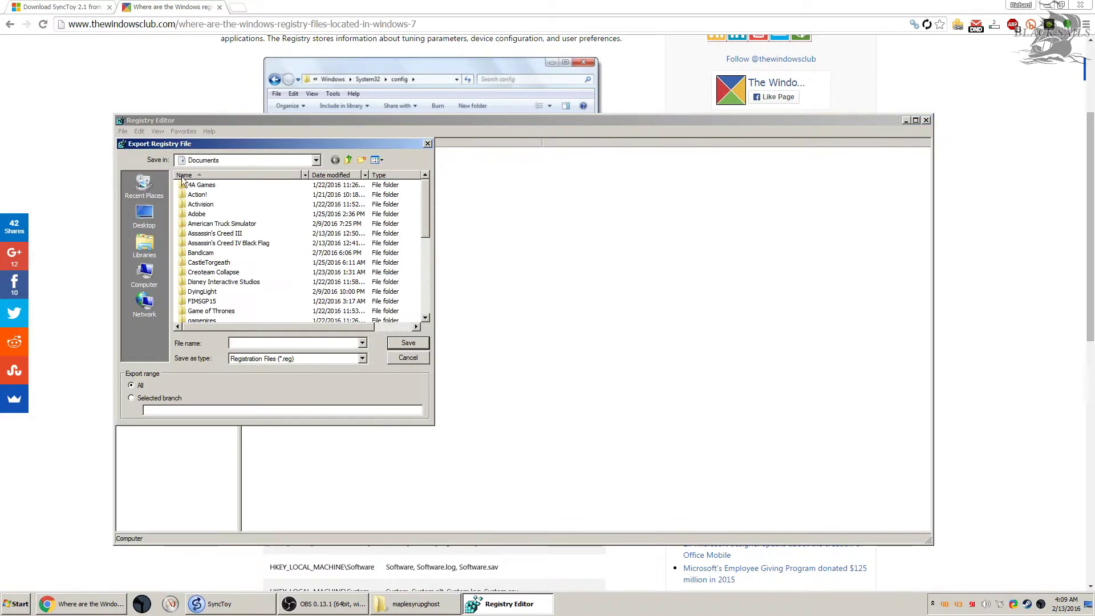
{"action": "left_click", "coordinate": [316, 160]}
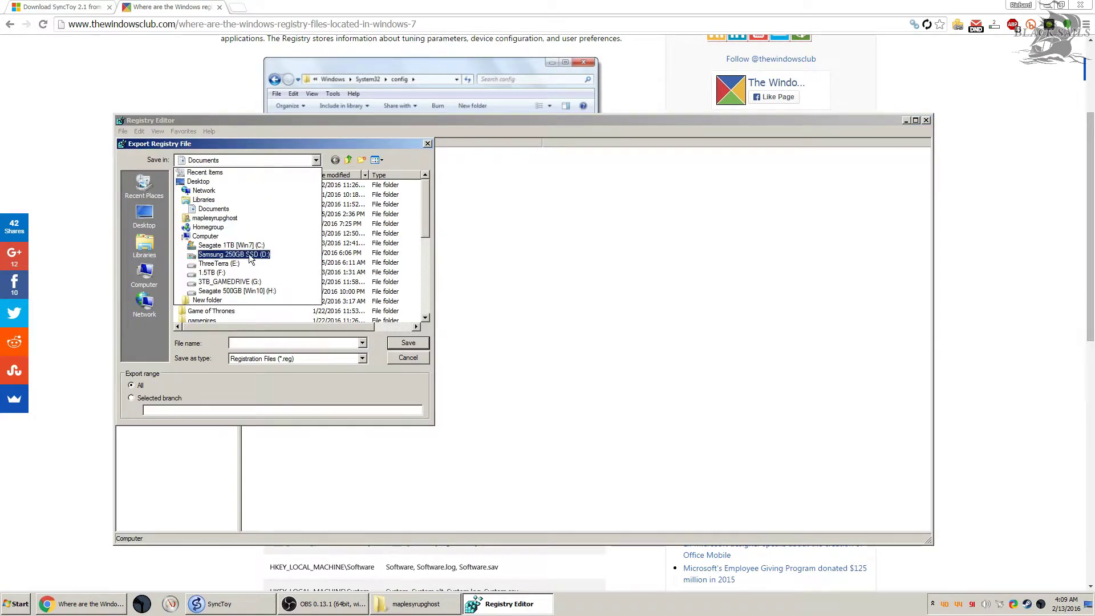
{"action": "left_click", "coordinate": [223, 270]}
{"action": "double_click", "coordinate": [235, 204]}
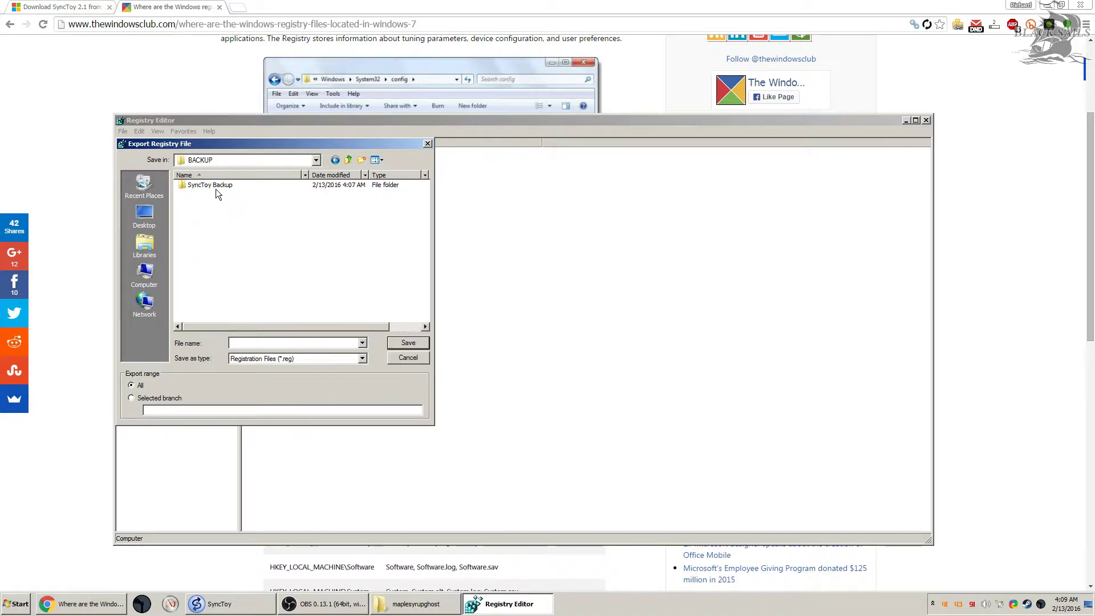
{"action": "left_click", "coordinate": [219, 185]}
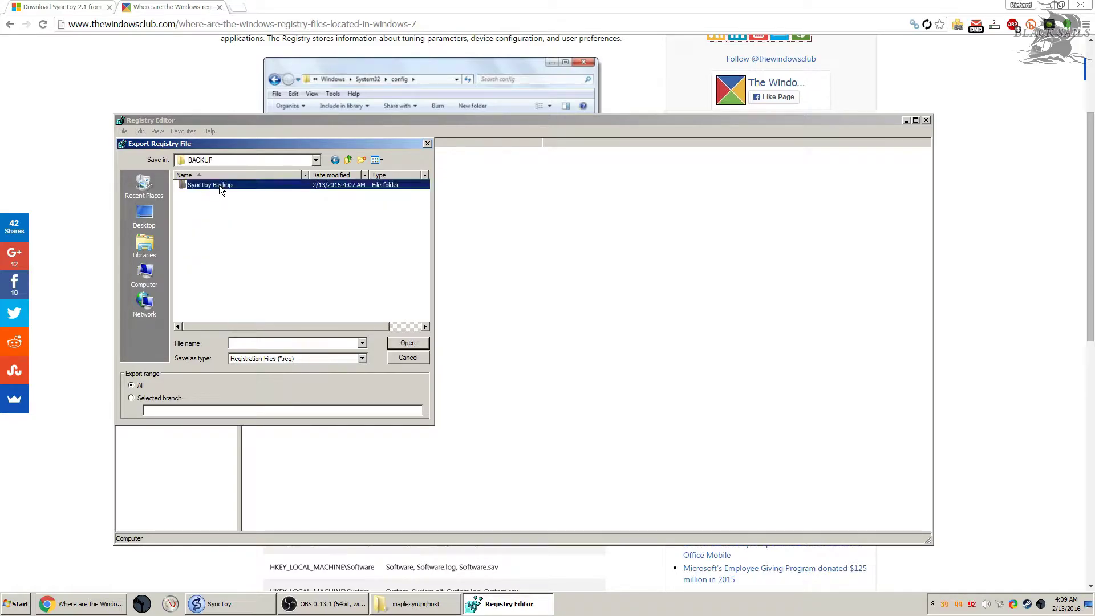
{"action": "double_click", "coordinate": [268, 187]}
{"action": "left_click", "coordinate": [361, 163]}
{"action": "type", "text": "registry"}
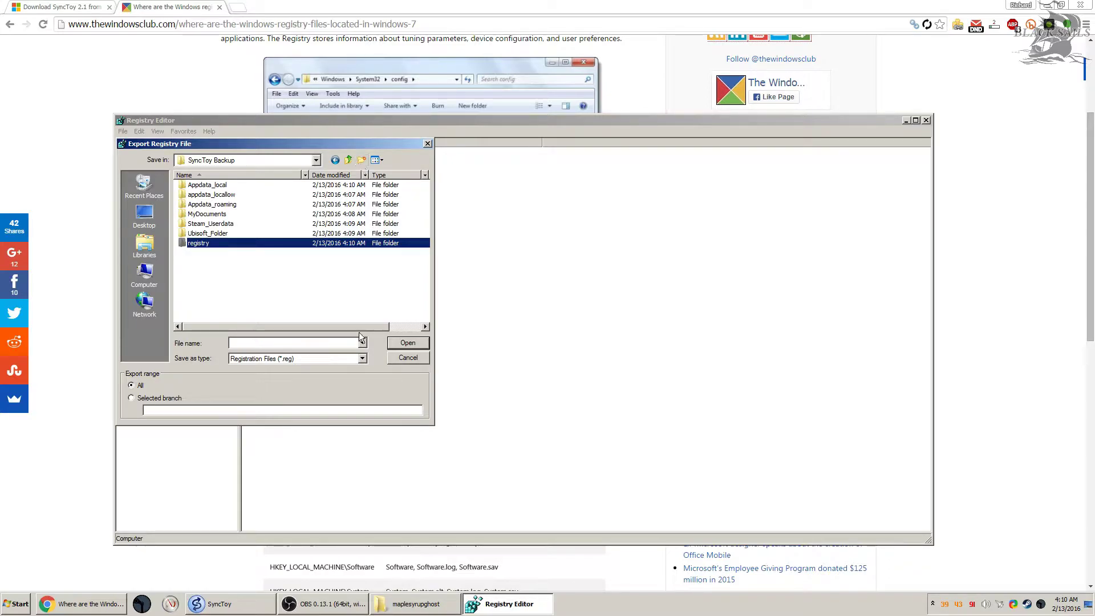
Step: Name the export file backup_of_regist and save it with the export range covering the whole registry
{"action": "left_click", "coordinate": [335, 345]}
{"action": "type", "text": "backup_"}
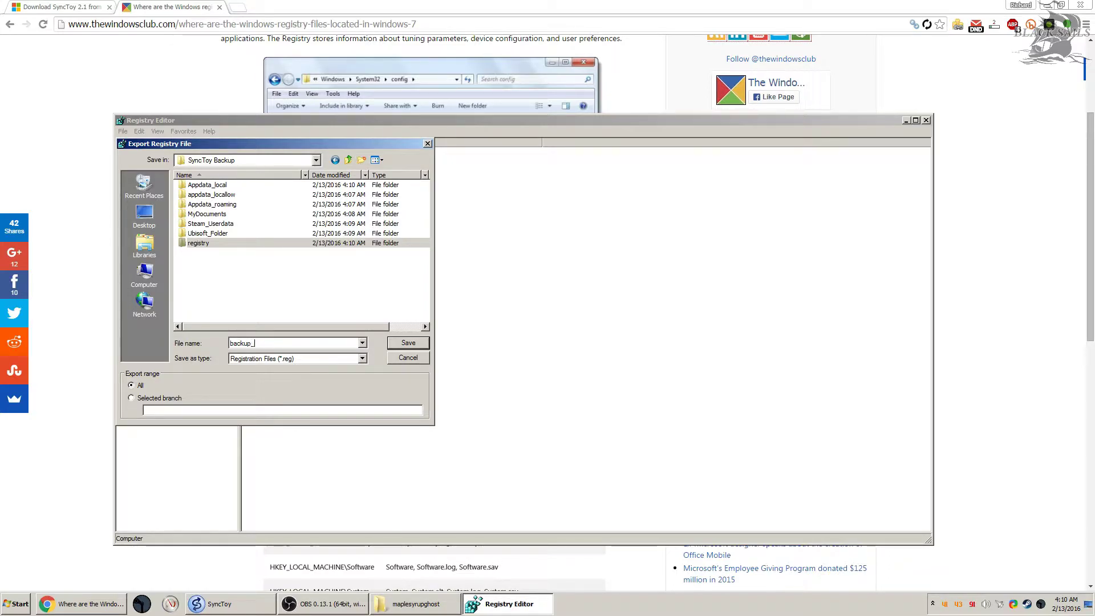
{"action": "type", "text": "of_regist"}
{"action": "key", "text": "Return"}
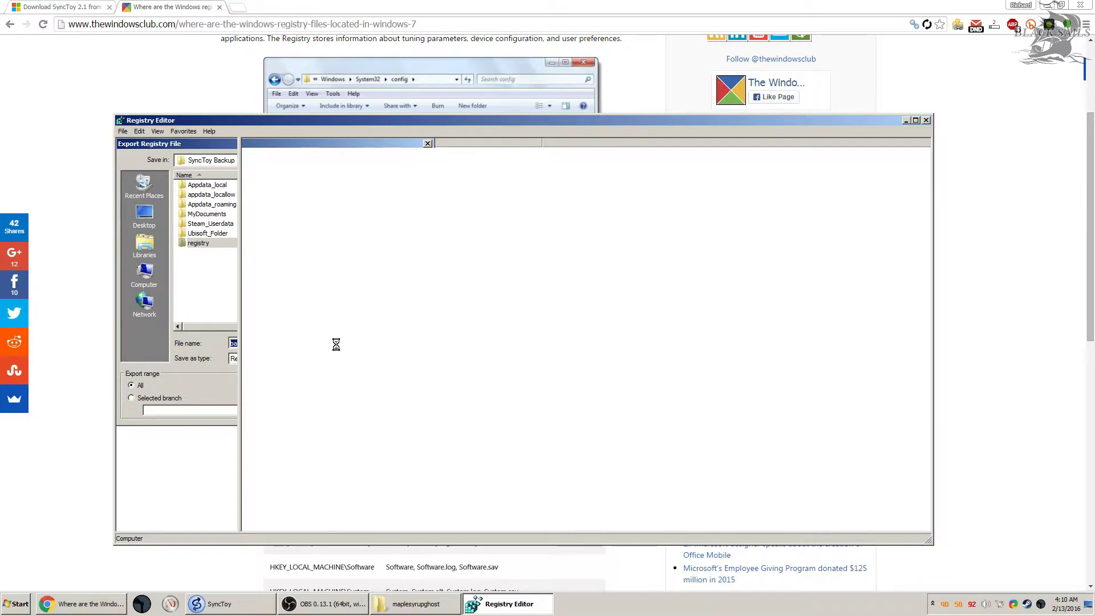
{"action": "left_click", "coordinate": [206, 6]}
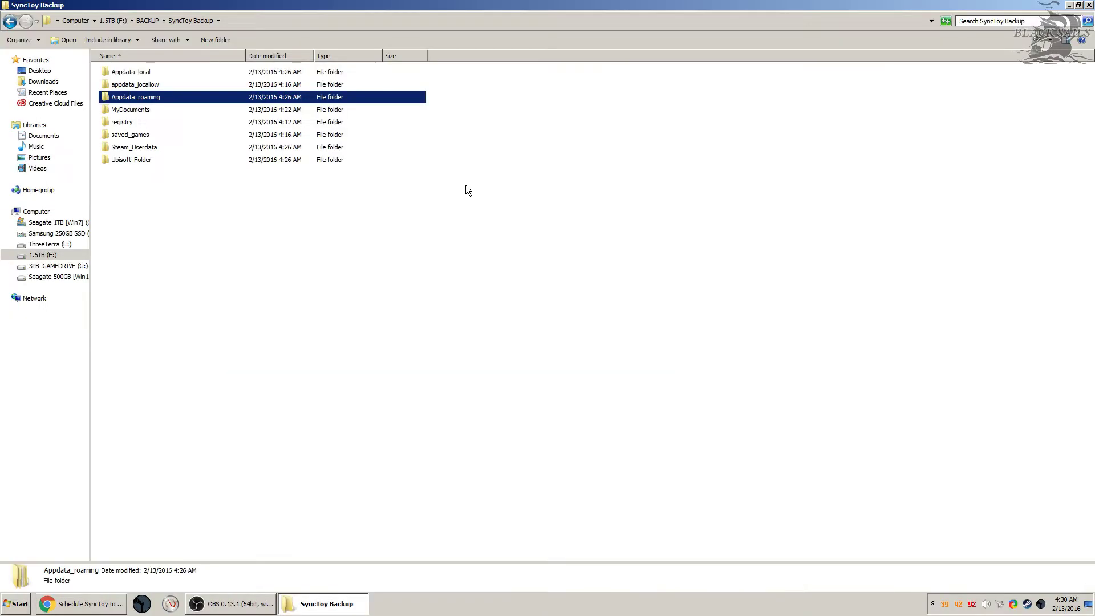
Step: In F:\BACKUP\SyncToy Backup, compress all the backup folders into the archive SyncToy Backup.rar
{"action": "left_click_drag", "start_coordinate": [625, 284], "coordinate": [128, 39]}
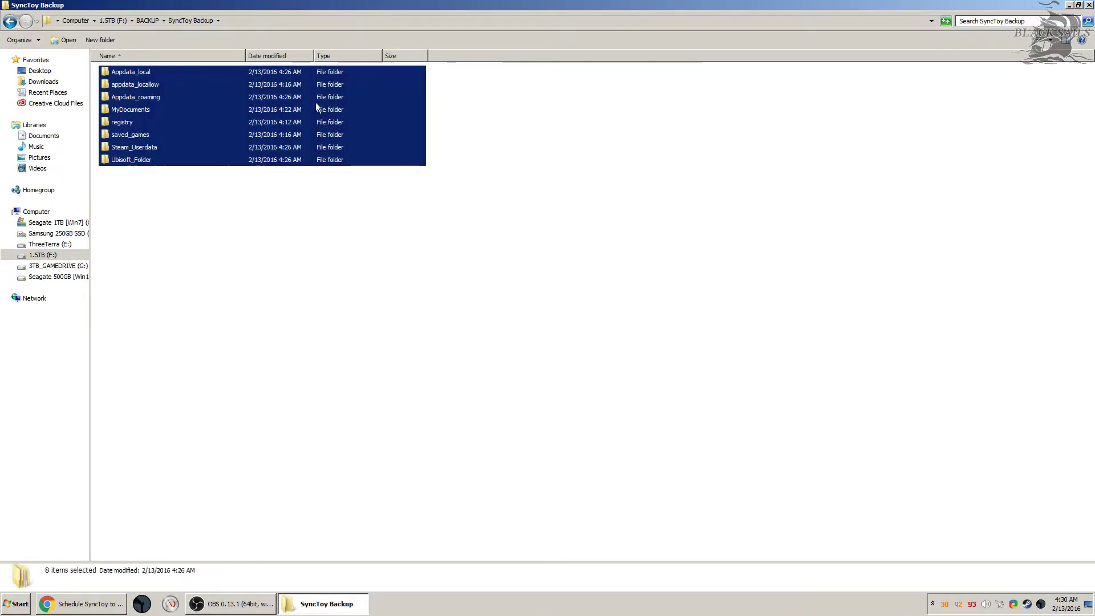
{"action": "right_click", "coordinate": [296, 120]}
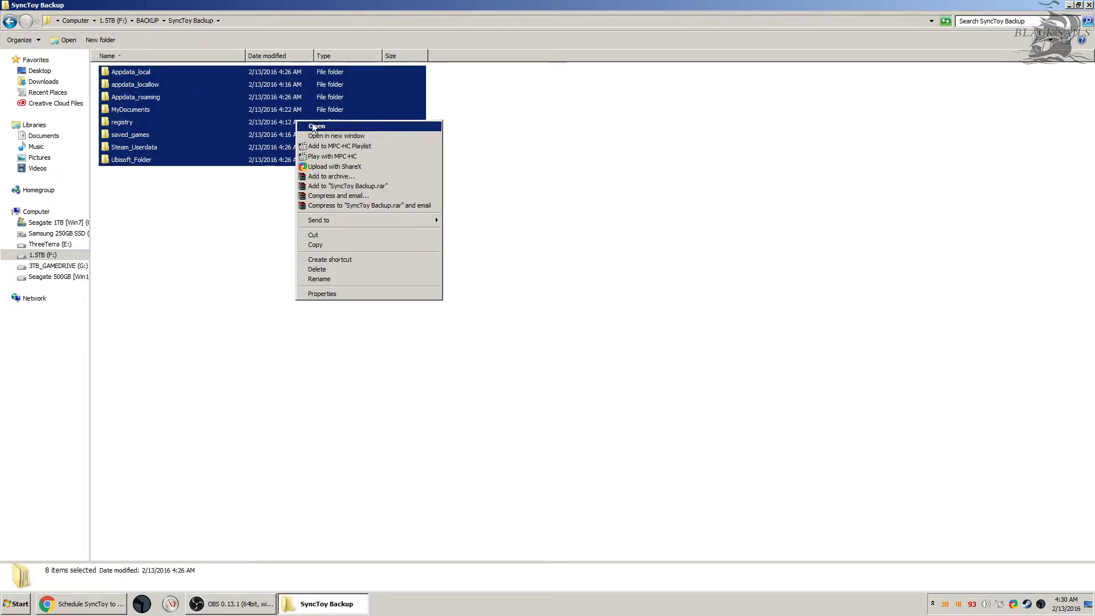
{"action": "left_click", "coordinate": [399, 186]}
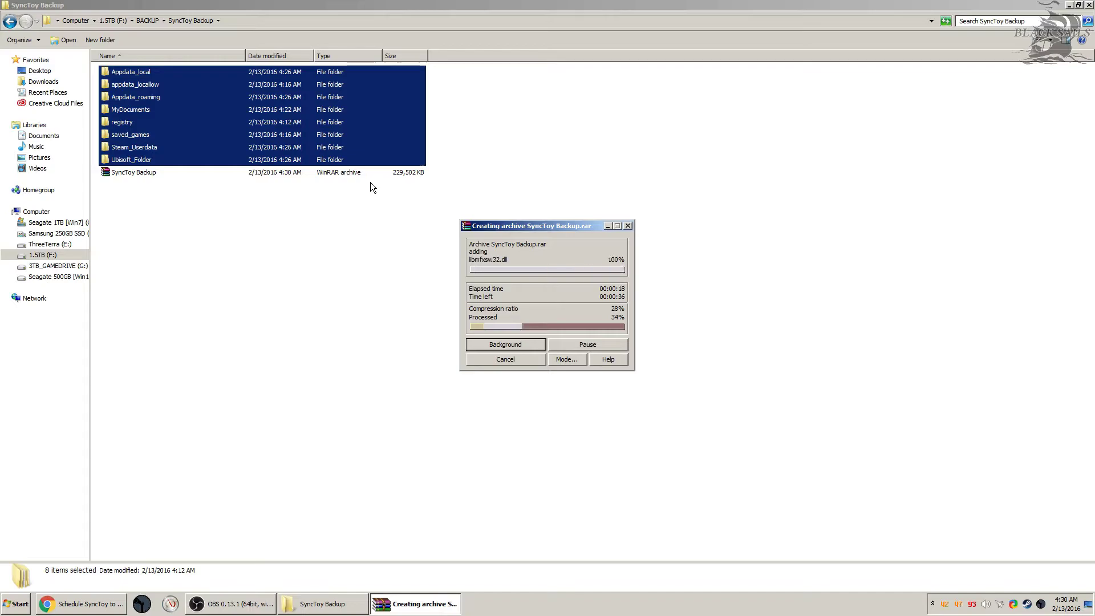
{"action": "left_click", "coordinate": [368, 180]}
{"action": "left_click", "coordinate": [370, 176]}
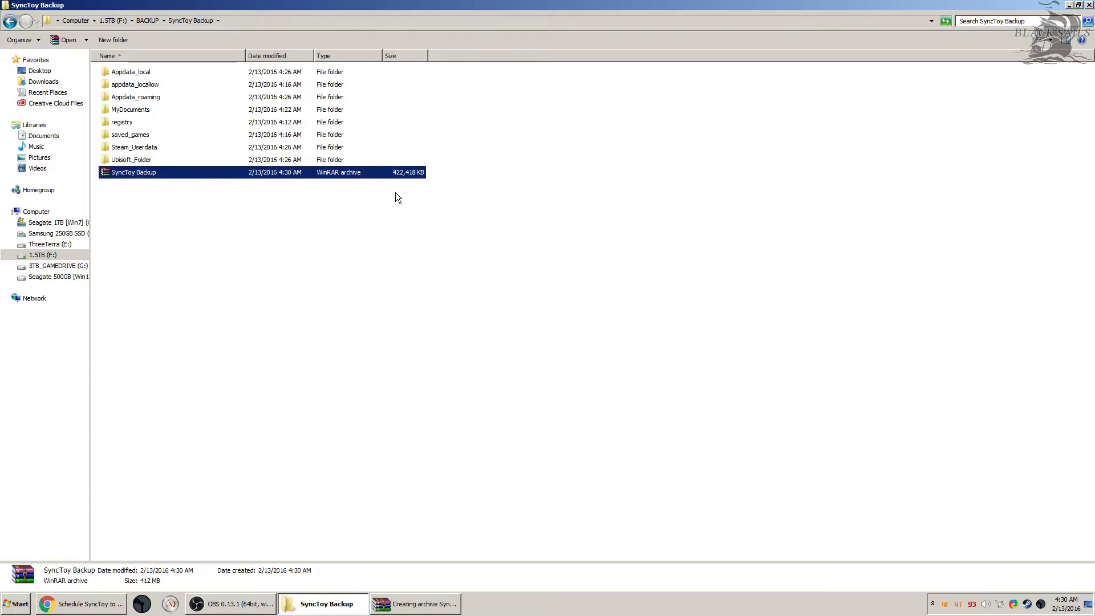
{"action": "left_click", "coordinate": [425, 181]}
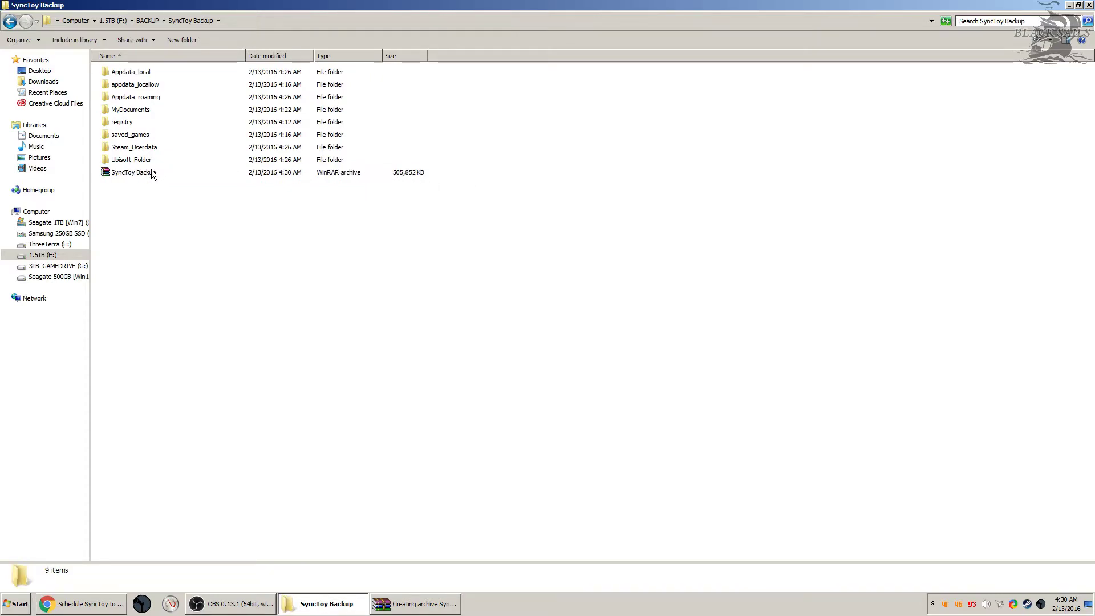
{"action": "left_click", "coordinate": [432, 599]}
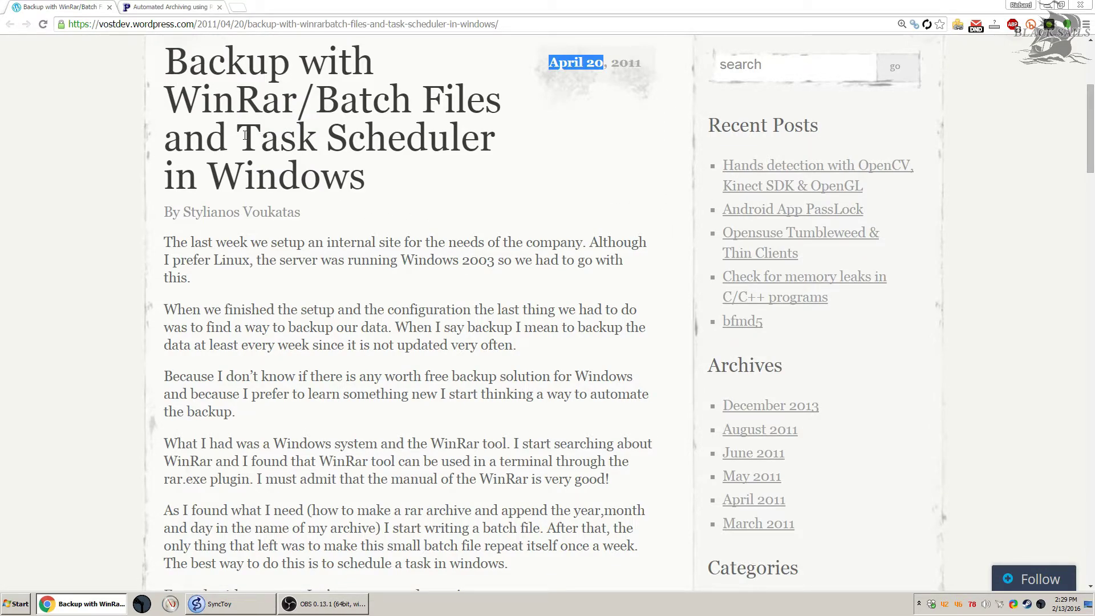
Step: Skim the two web articles on automating WinRAR backups with batch files, Task Scheduler and the rar command
{"action": "left_click_drag", "start_coordinate": [1088, 114], "coordinate": [1082, 186]}
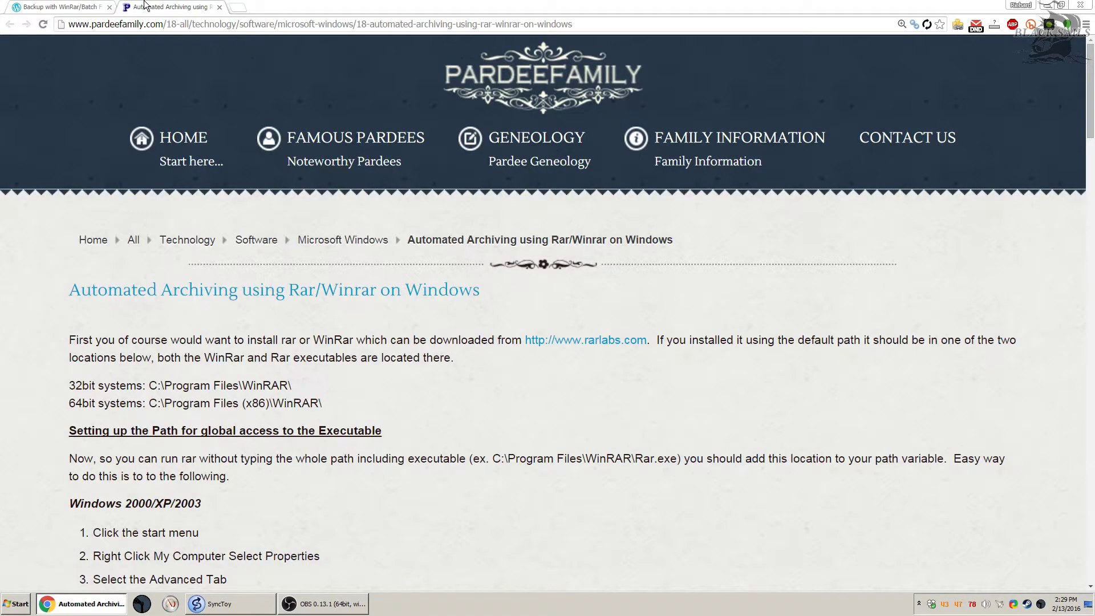
{"action": "left_click", "coordinate": [148, 7]}
{"action": "left_click_drag", "start_coordinate": [1090, 85], "coordinate": [1086, 238]}
{"action": "scroll", "coordinate": [114, 439], "scroll_direction": "down", "scroll_amount": 4}
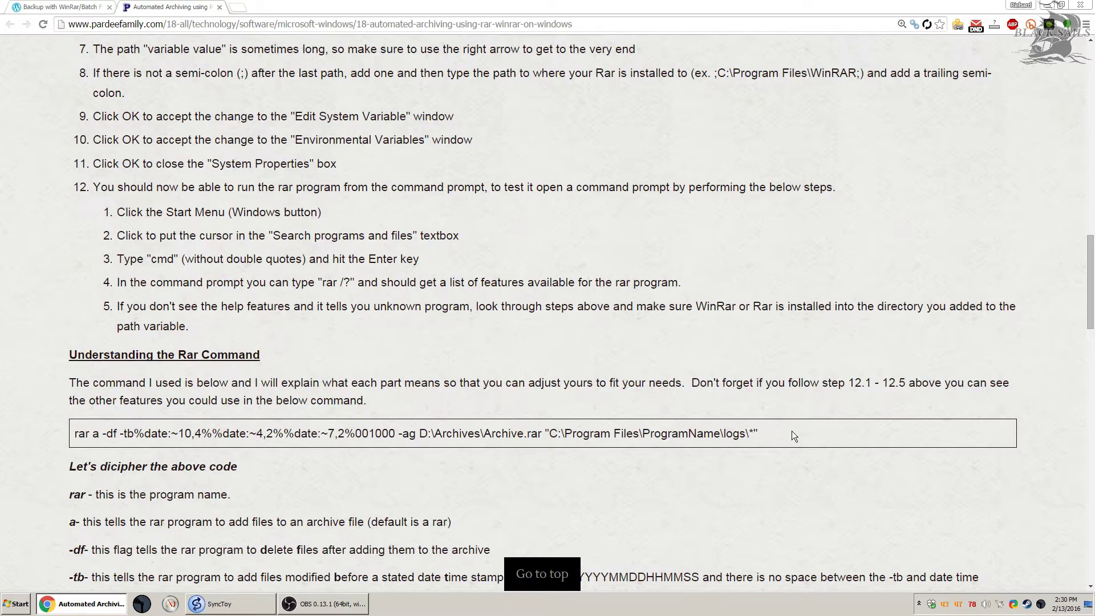
{"action": "scroll", "coordinate": [570, 385], "scroll_direction": "up", "scroll_amount": 20}
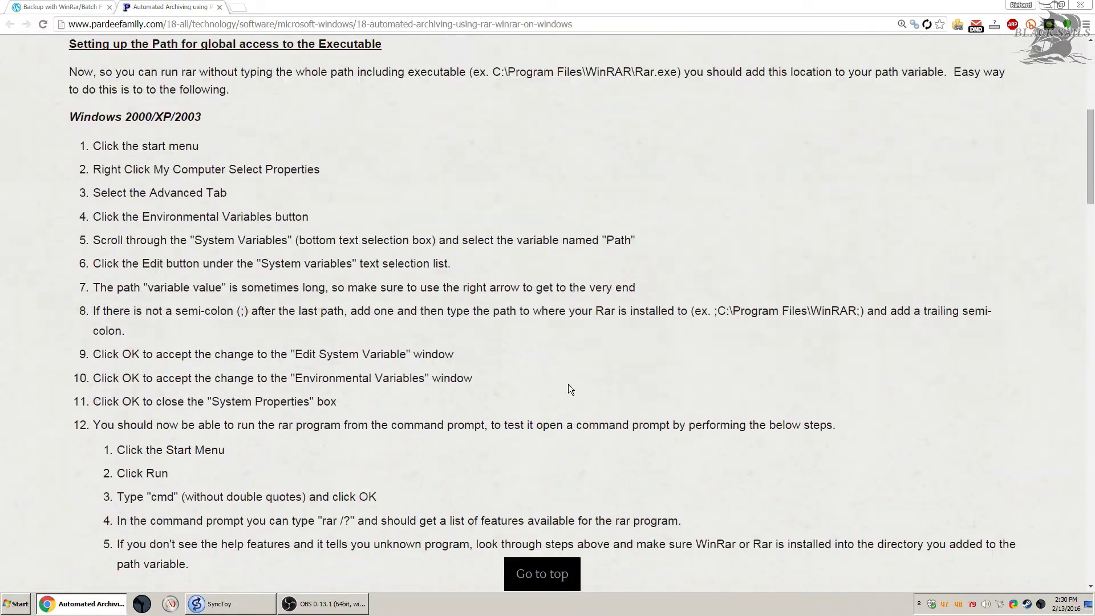
{"action": "scroll", "coordinate": [568, 385], "scroll_direction": "up", "scroll_amount": 1}
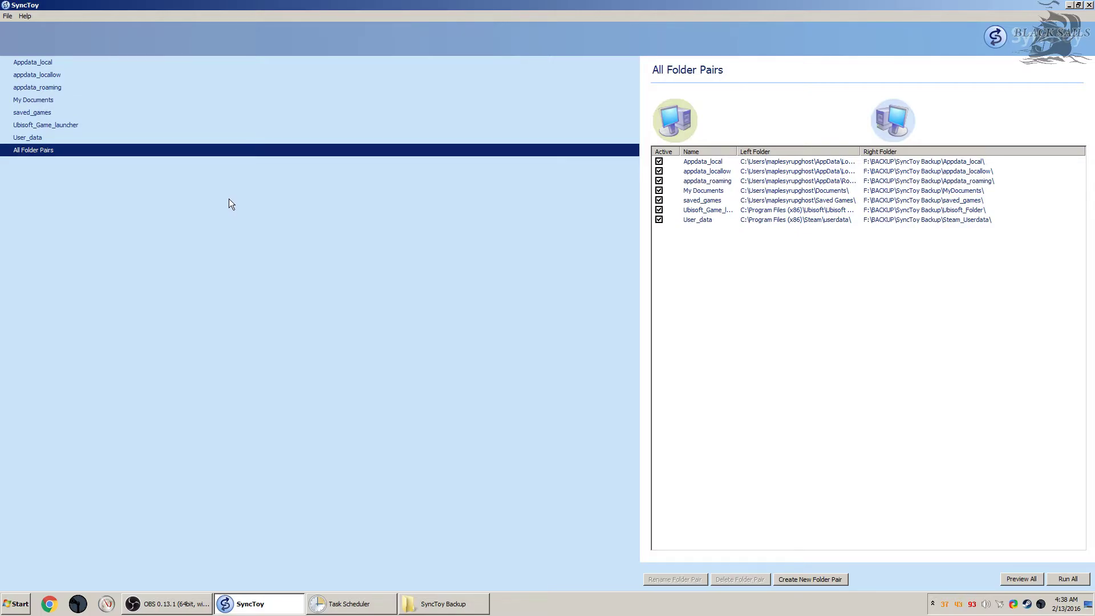
Step: Start a new folder pair in SyncToy and set F:\BACKUP\SyncToy Backup as the left folder
{"action": "left_click", "coordinate": [807, 580]}
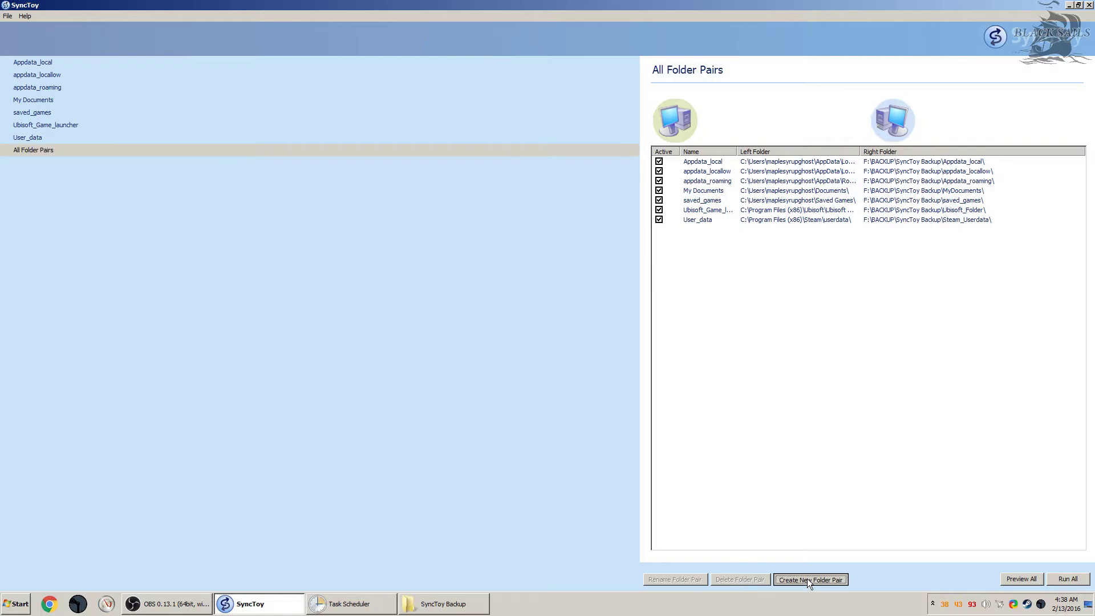
{"action": "left_click", "coordinate": [454, 347]}
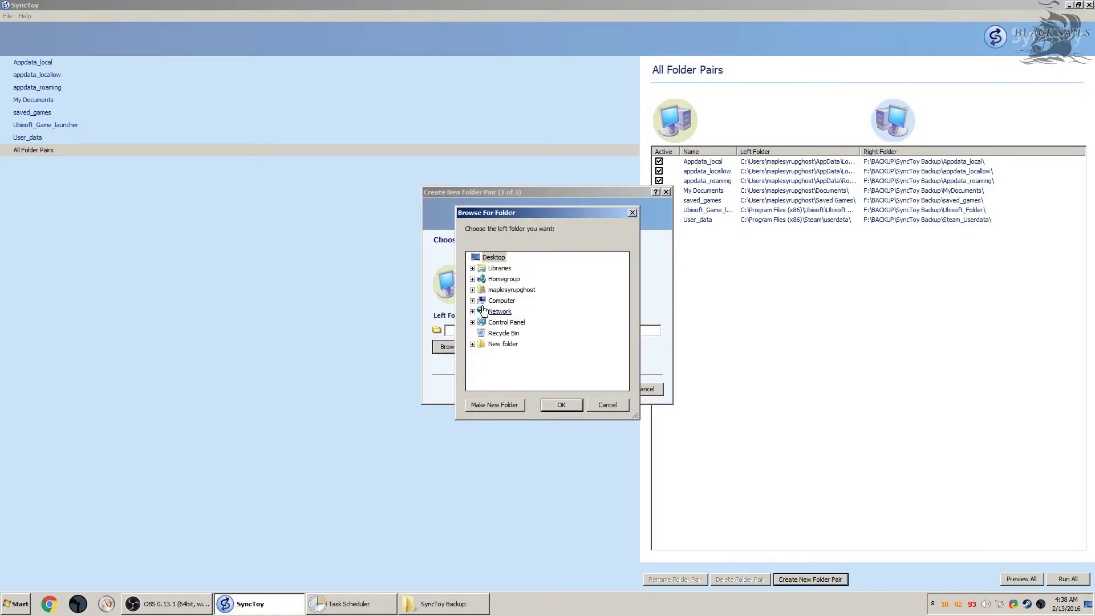
{"action": "left_click", "coordinate": [473, 300]}
{"action": "left_click", "coordinate": [478, 344]}
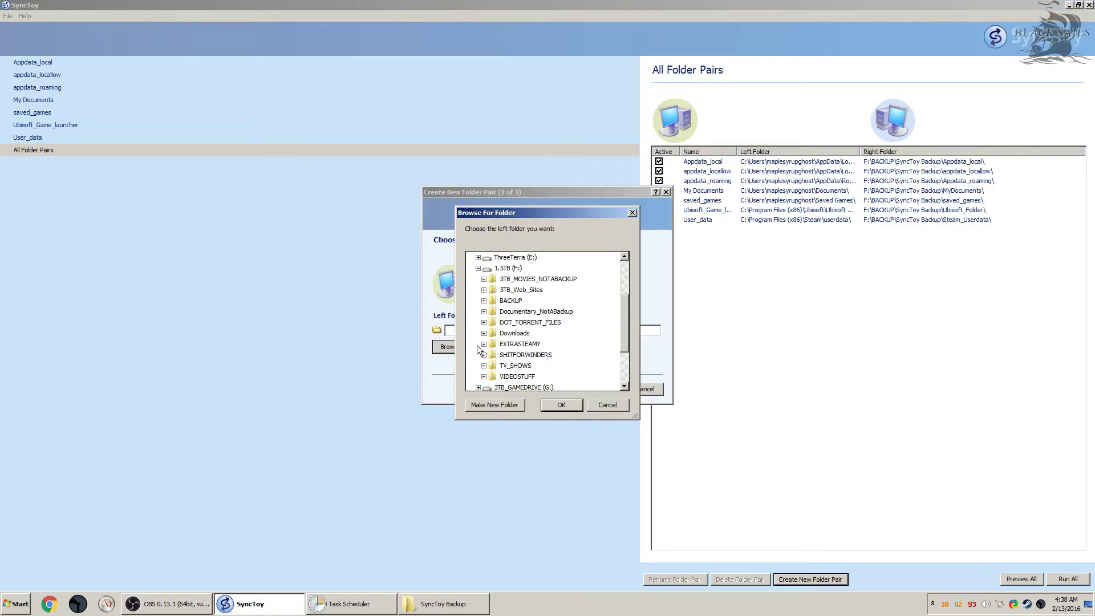
{"action": "left_click", "coordinate": [484, 301]}
{"action": "left_click", "coordinate": [526, 289]}
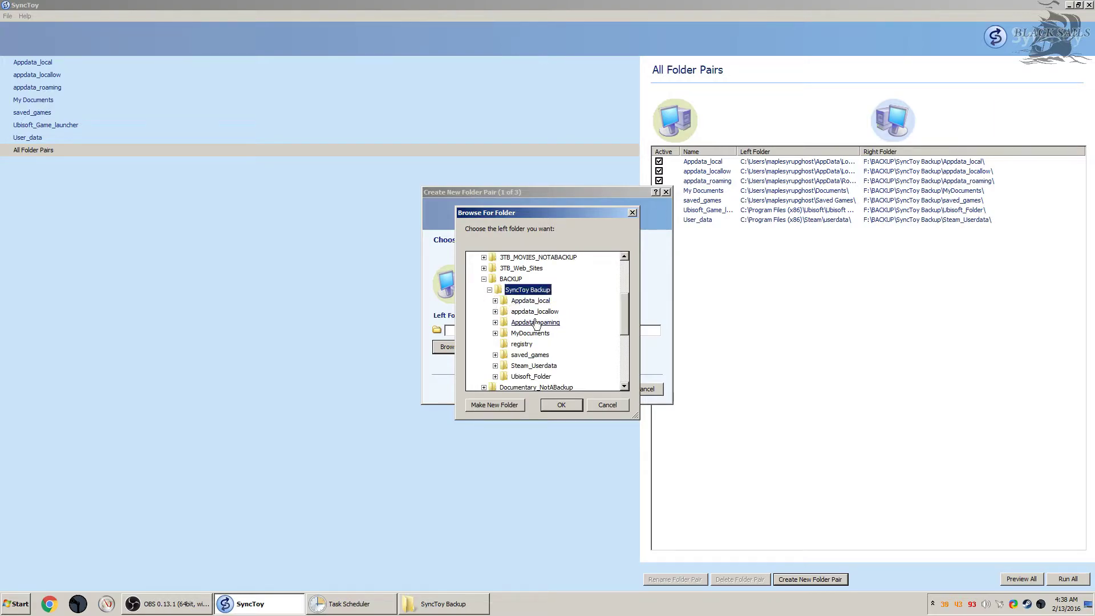
{"action": "left_click", "coordinate": [562, 405]}
Step: Create a synctoy_backup_copy2 folder in BACKUPS on the G: drive and confirm it as the right folder
{"action": "left_click", "coordinate": [579, 347]}
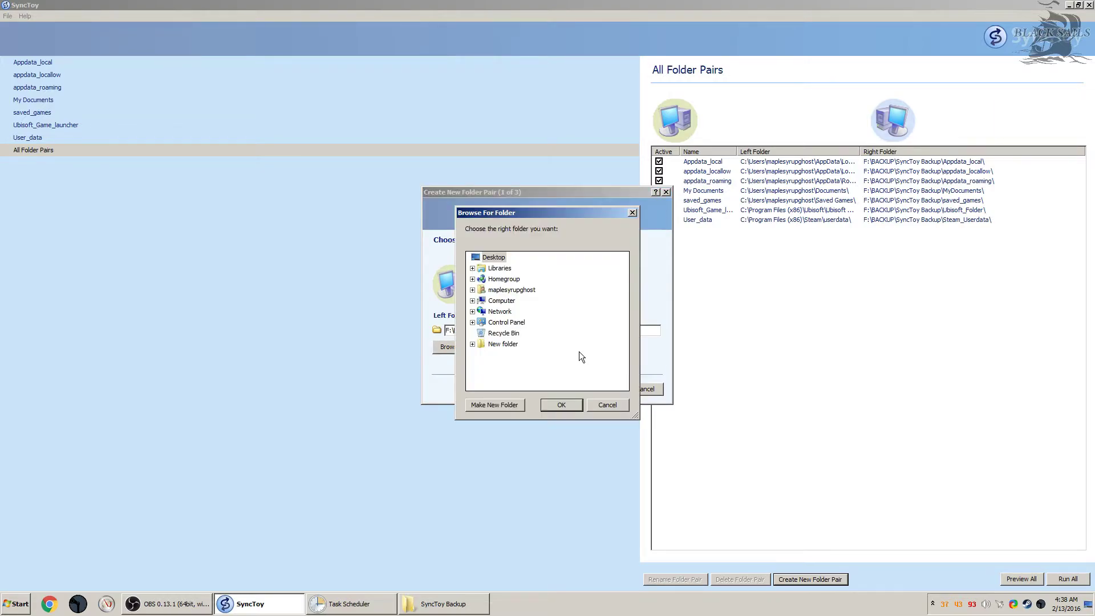
{"action": "left_click", "coordinate": [472, 300]}
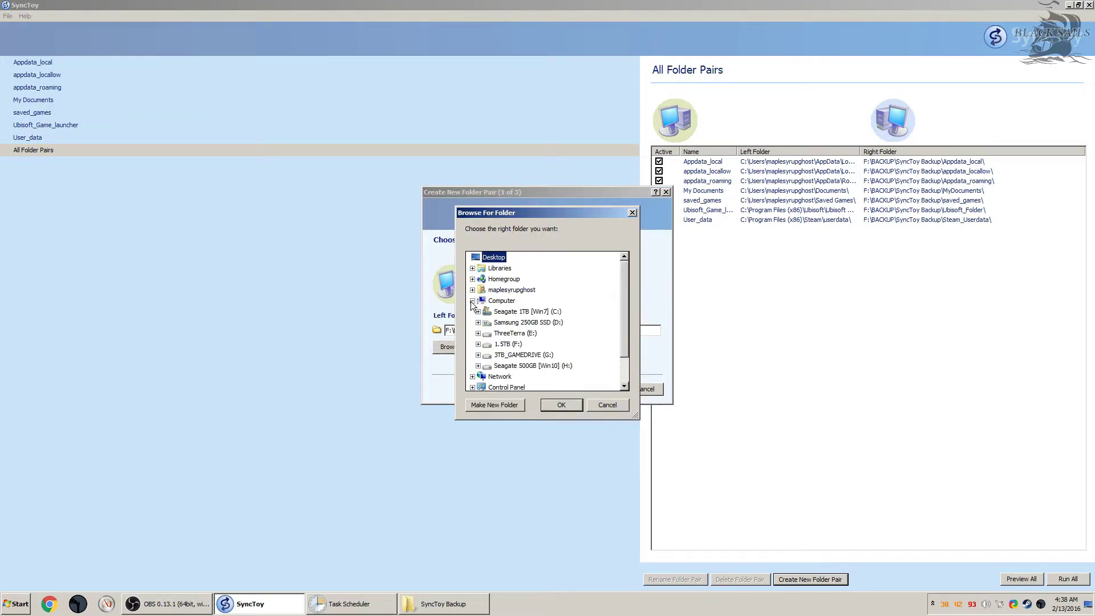
{"action": "left_click", "coordinate": [478, 355]}
{"action": "left_click", "coordinate": [513, 279]}
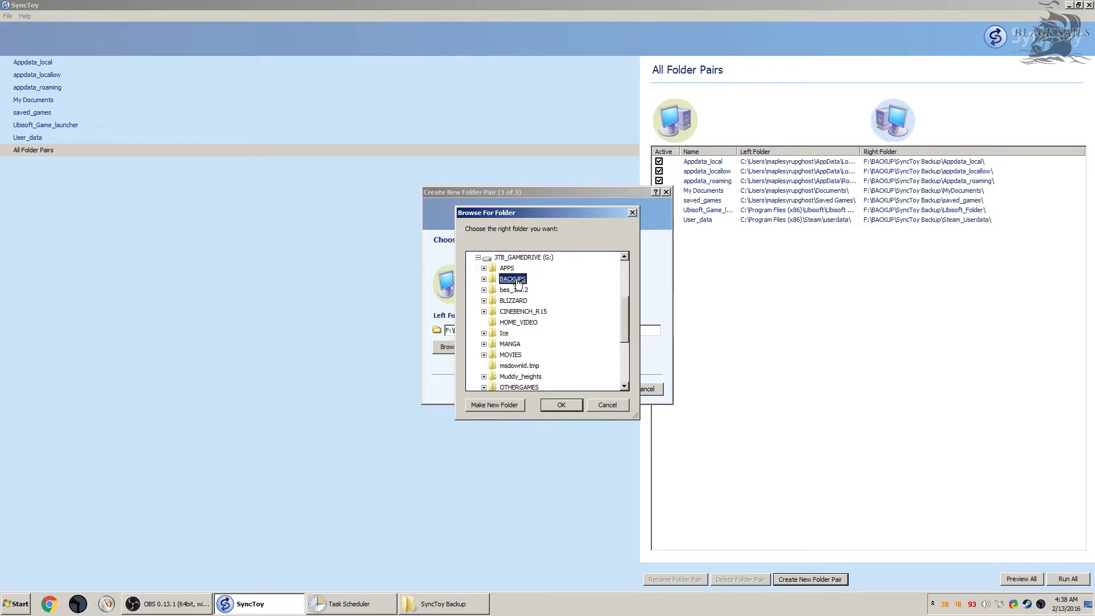
{"action": "left_click", "coordinate": [489, 405]}
{"action": "type", "text": "synctoy_backup_copy"}
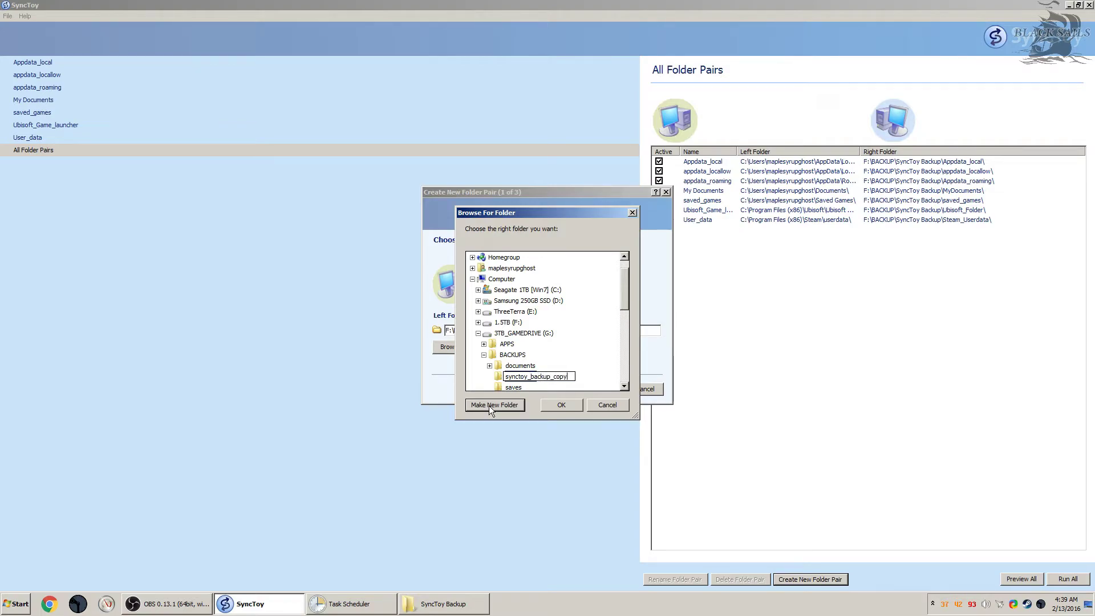
{"action": "key", "text": "Return"}
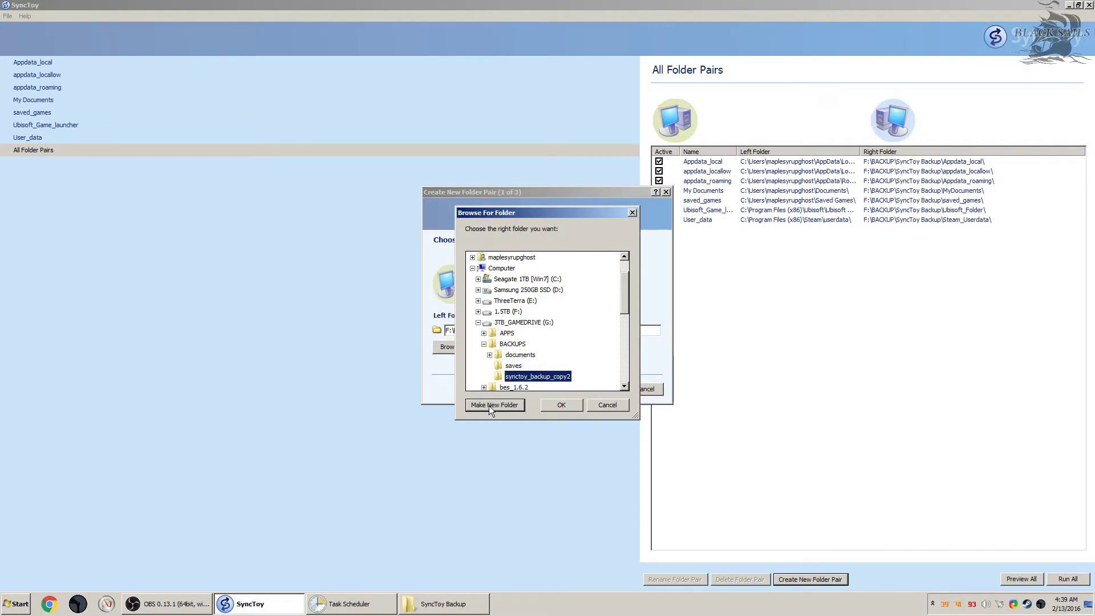
{"action": "left_click", "coordinate": [565, 406]}
Step: Give the G: drive folder pair the Echo action, name it SyncToy_Backup2 and run it
{"action": "left_click", "coordinate": [603, 393]}
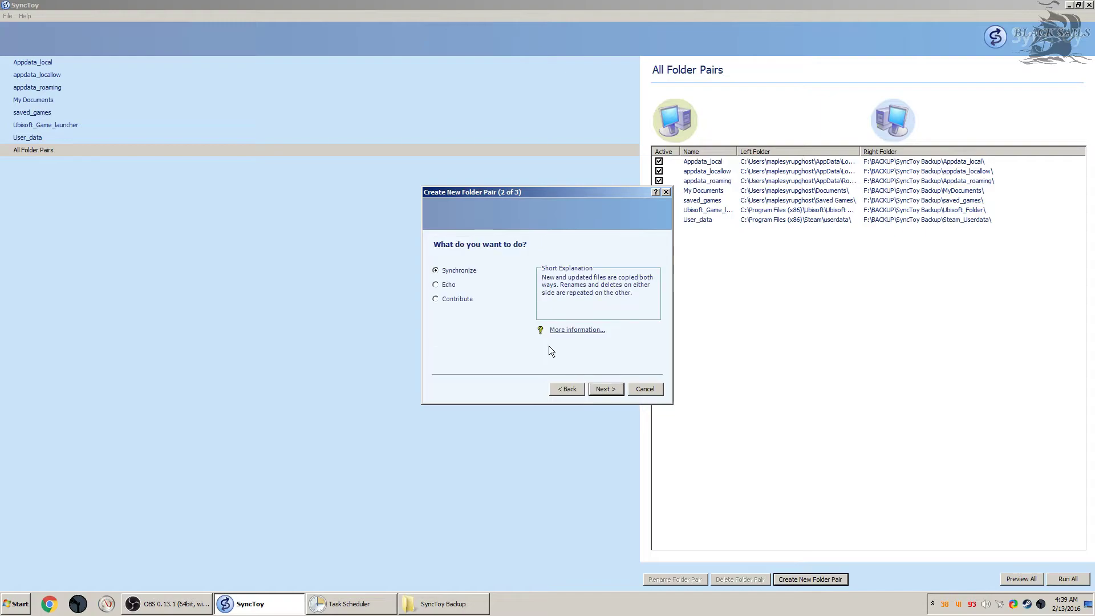
{"action": "left_click", "coordinate": [449, 287]}
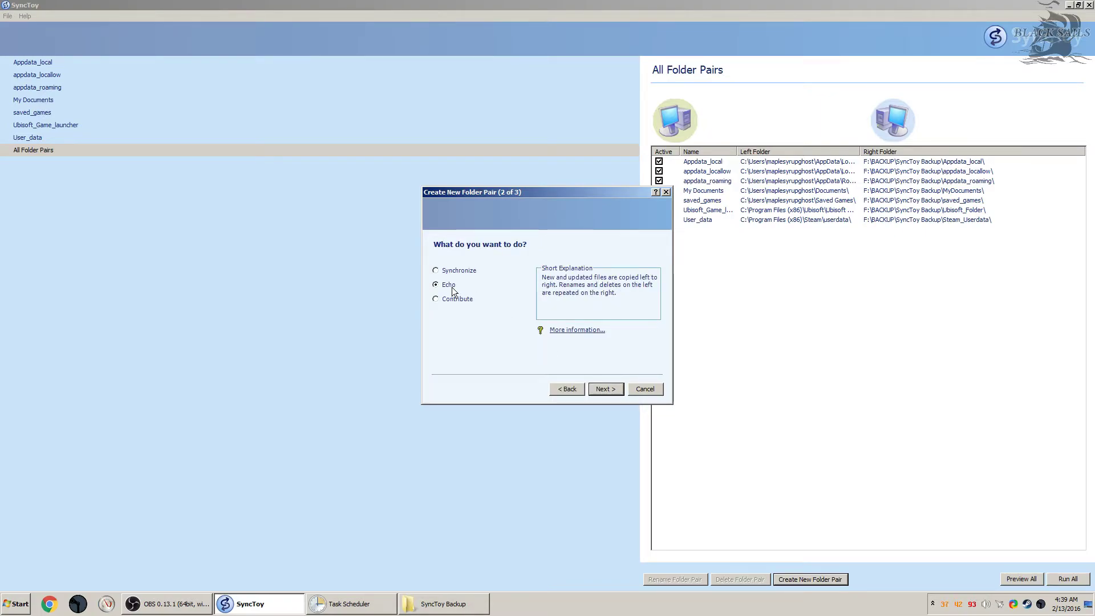
{"action": "left_click", "coordinate": [615, 388]}
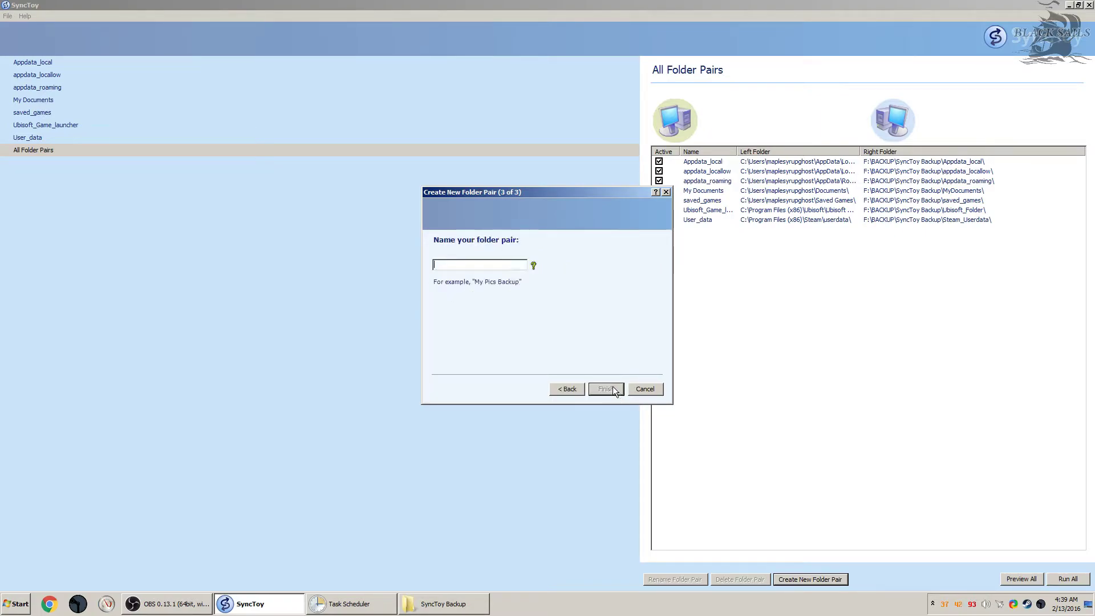
{"action": "type", "text": "Synvc"}
{"action": "key", "text": "BackSpace"}
{"action": "type", "text": "cToy_Backup2"}
{"action": "left_click", "coordinate": [606, 388]}
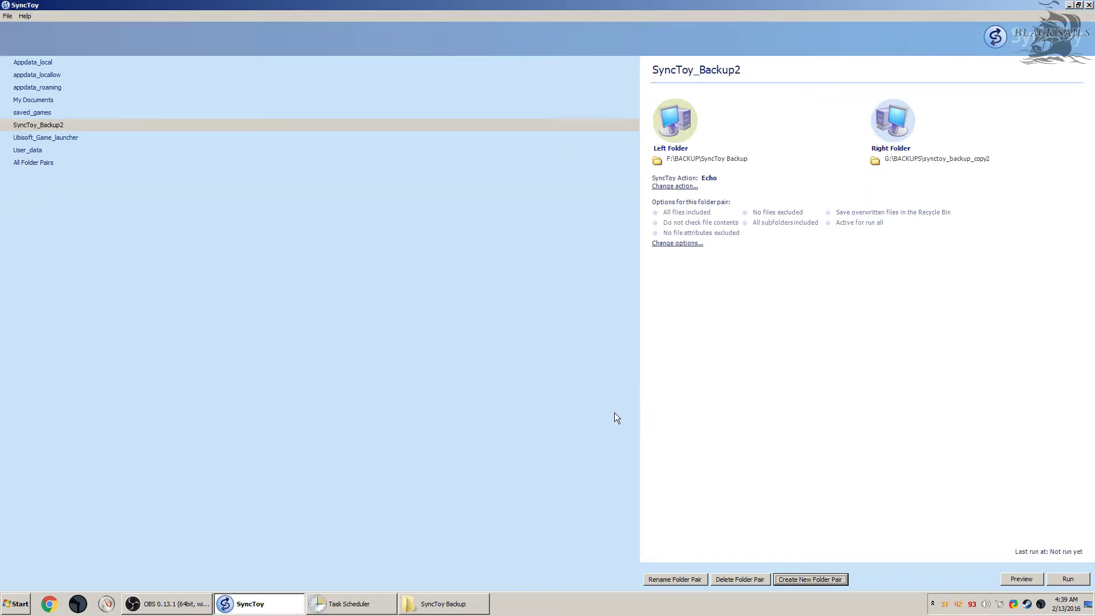
{"action": "left_click", "coordinate": [1067, 579]}
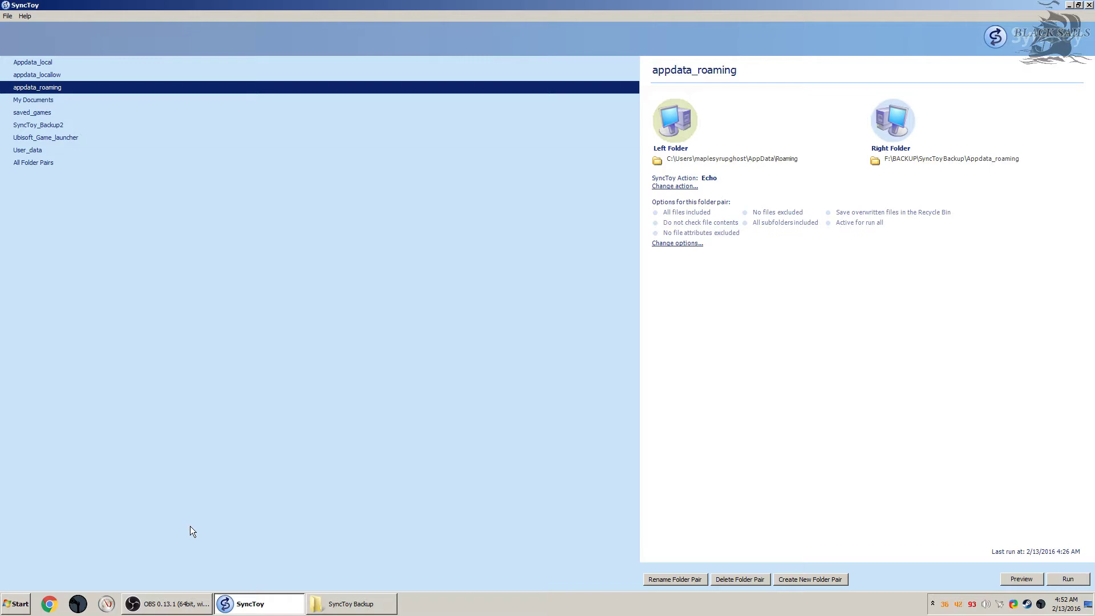
Step: Start mapping a network drive and browse the OCTOSTEAMBOX computer to the account's own folder under Users
{"action": "left_click", "coordinate": [78, 603]}
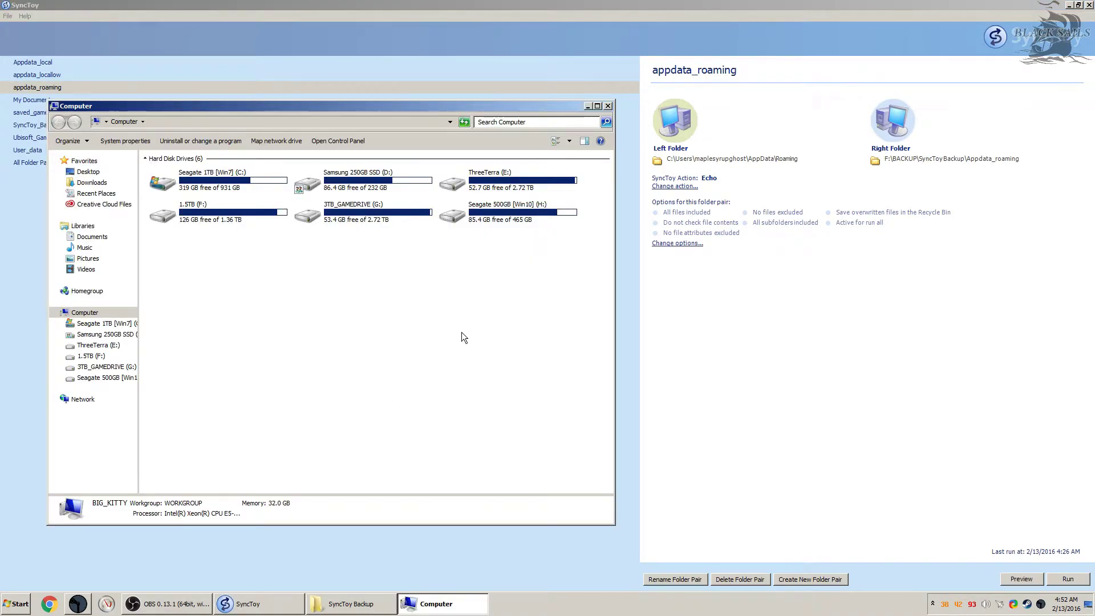
{"action": "left_click", "coordinate": [292, 148]}
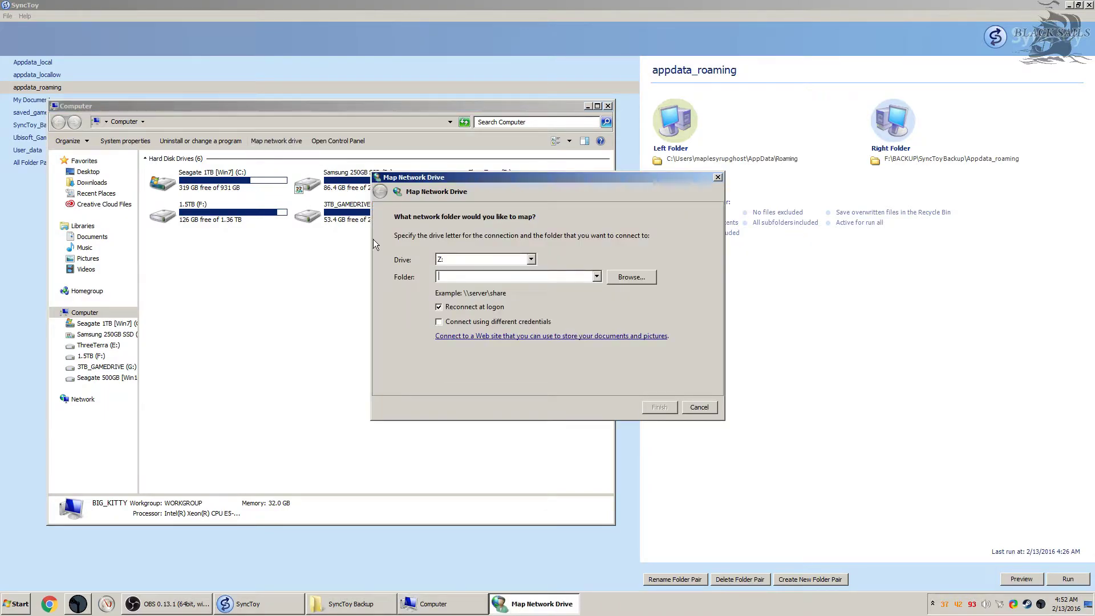
{"action": "left_click", "coordinate": [631, 278]}
{"action": "left_click", "coordinate": [472, 300]}
{"action": "left_click", "coordinate": [531, 335]}
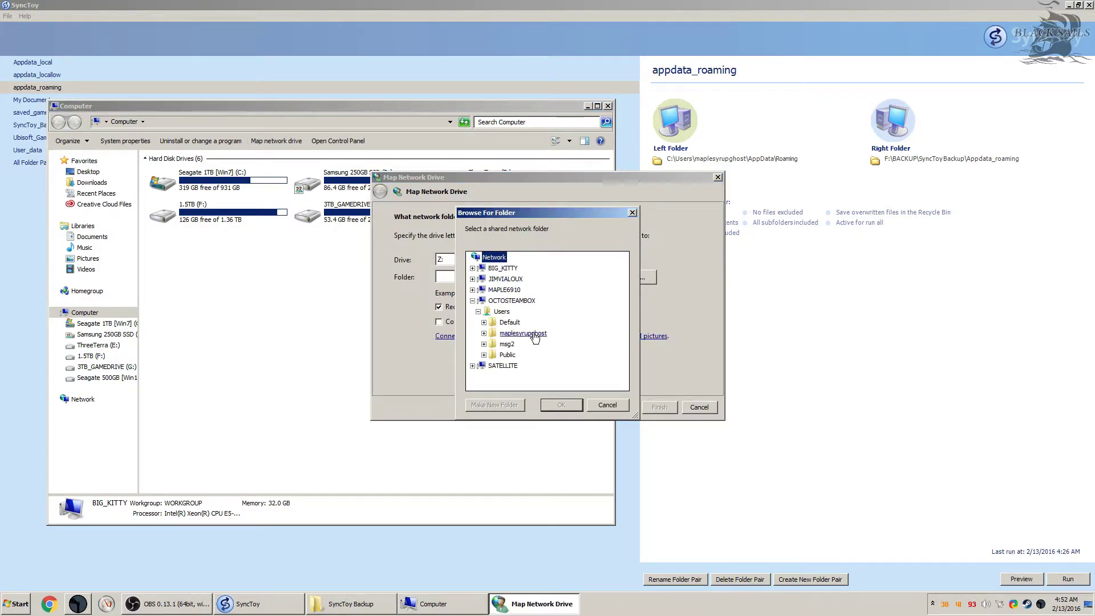
{"action": "double_click", "coordinate": [531, 335]}
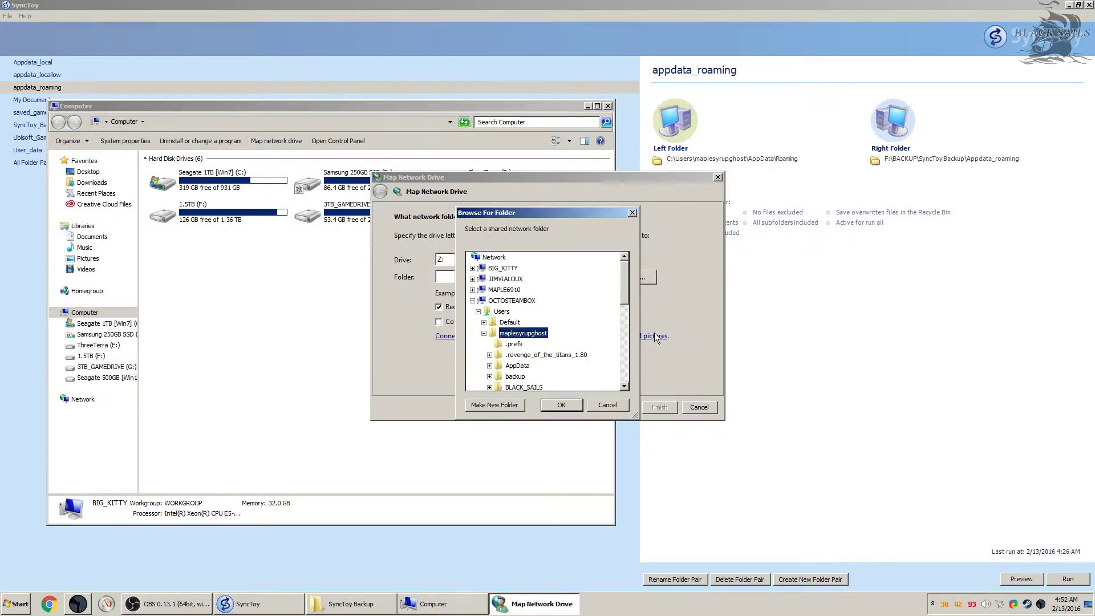
Step: Create a SYNCTOY folder in that shared location, map it as drive Z: and check it among the computer's drives
{"action": "left_click", "coordinate": [505, 400]}
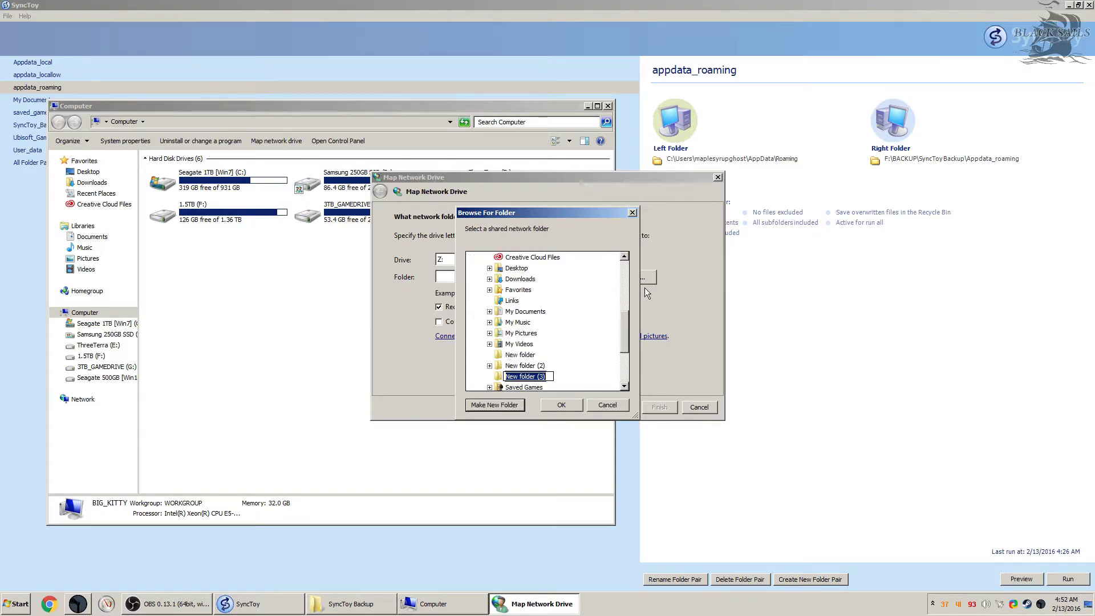
{"action": "type", "text": "SYNCTOY_T"}
{"action": "key", "text": "BackSpace"}
{"action": "key", "text": "BackSpace"}
{"action": "key", "text": "Return"}
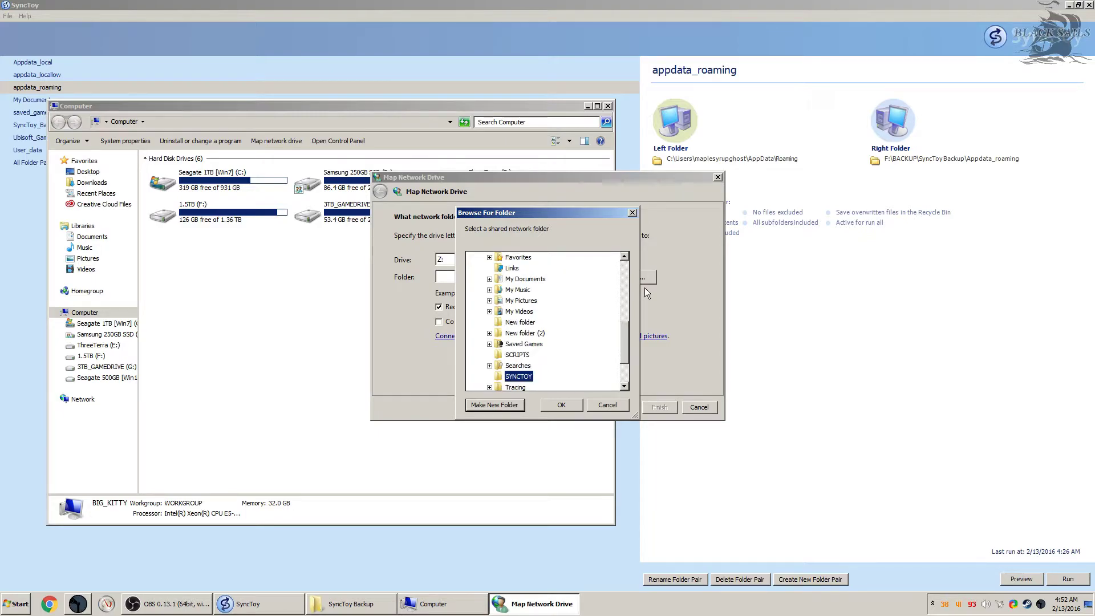
{"action": "left_click", "coordinate": [562, 405]}
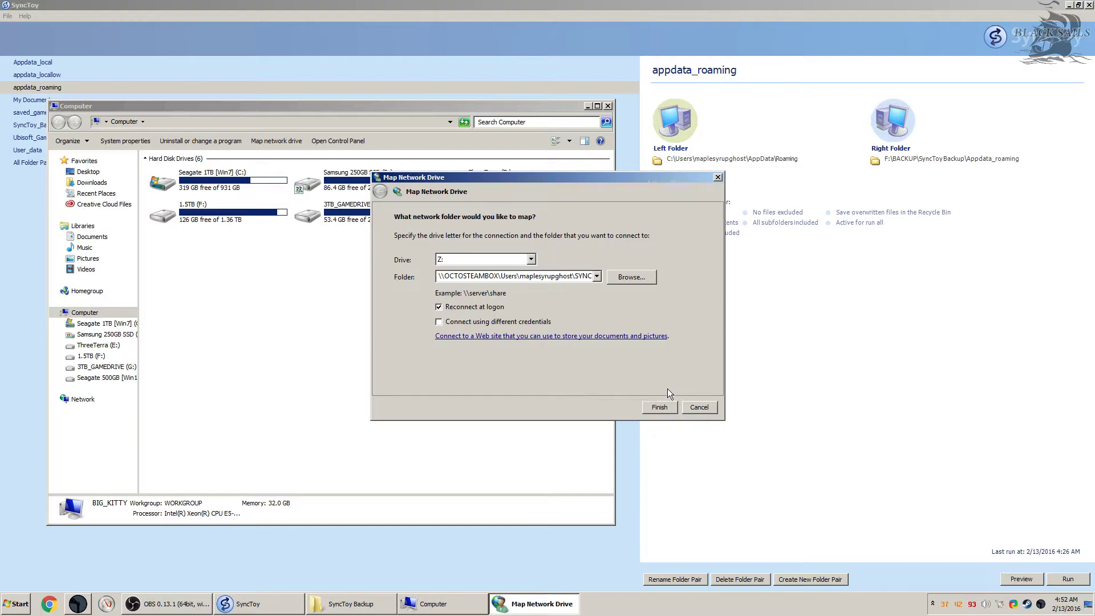
{"action": "left_click", "coordinate": [659, 407]}
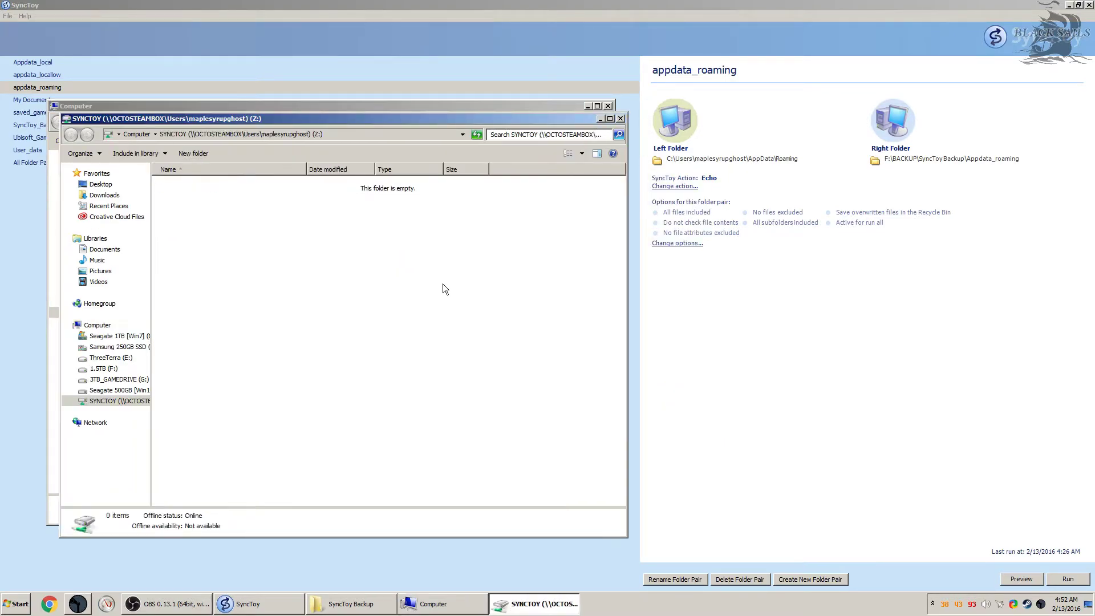
{"action": "left_click", "coordinate": [290, 106]}
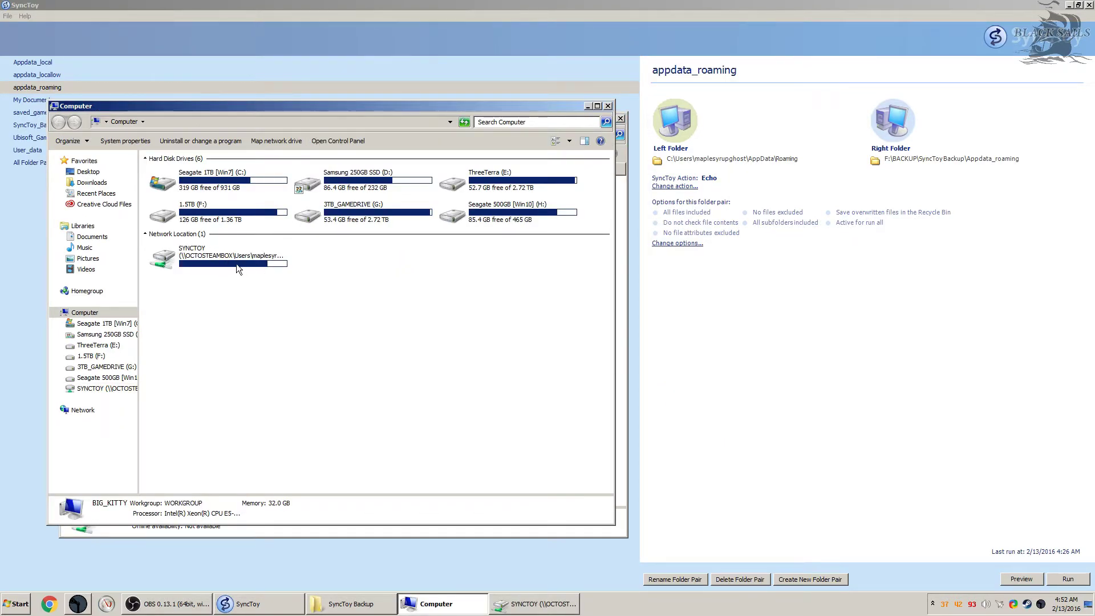
Step: Start another folder pair in SyncToy with F:\BACKUP\SyncToy Backup as the left folder
{"action": "left_click", "coordinate": [719, 400]}
{"action": "left_click", "coordinate": [817, 579]}
{"action": "left_click", "coordinate": [456, 347]}
{"action": "left_click", "coordinate": [472, 301]}
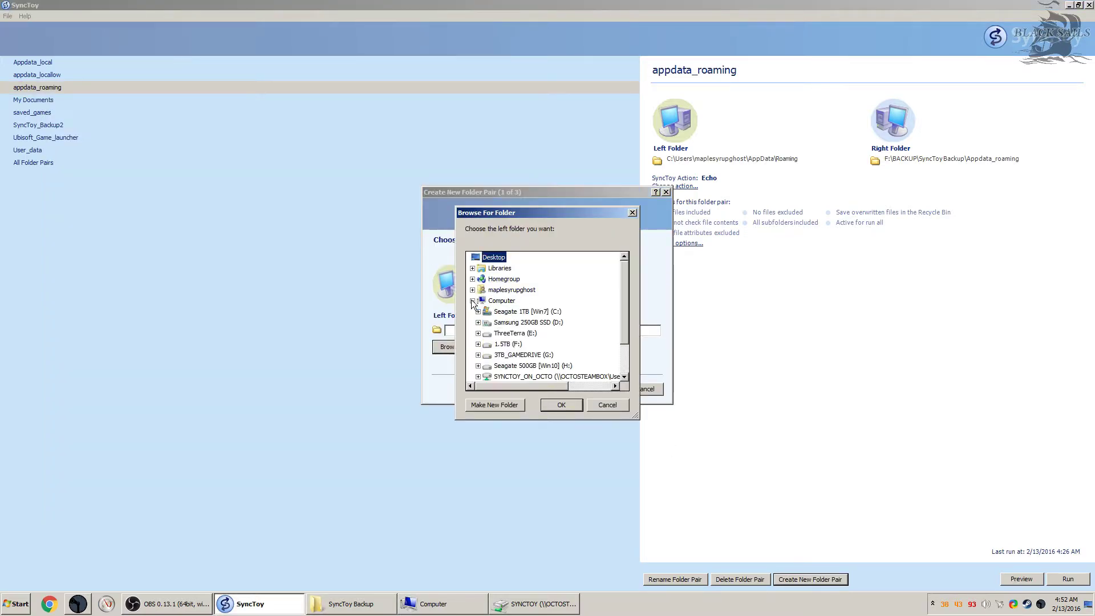
{"action": "left_click", "coordinate": [478, 344]}
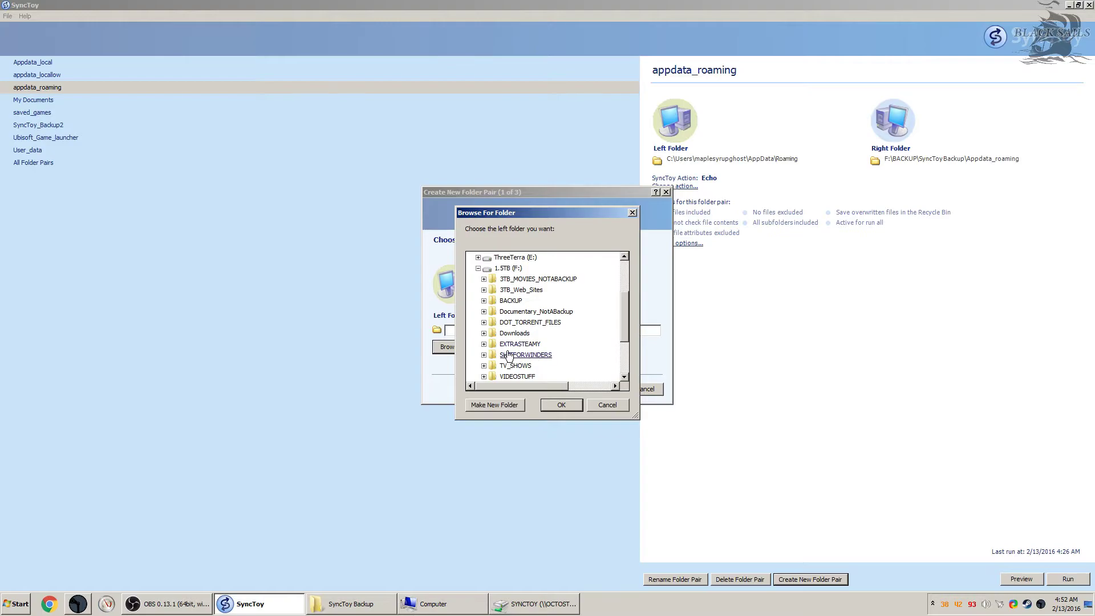
{"action": "left_click", "coordinate": [484, 301]}
{"action": "left_click", "coordinate": [528, 290]}
{"action": "left_click", "coordinate": [558, 405]}
Step: Set the mapped Z: network drive on OCTOSTEAMBOX as the right folder of the new pair
{"action": "left_click", "coordinate": [577, 346]}
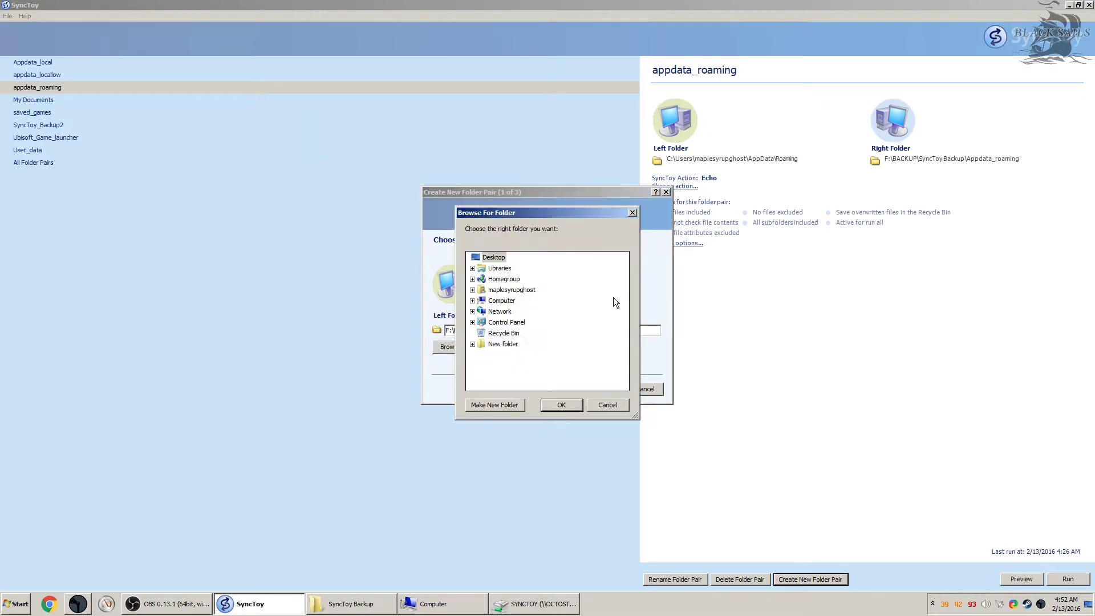
{"action": "left_click", "coordinate": [473, 301]}
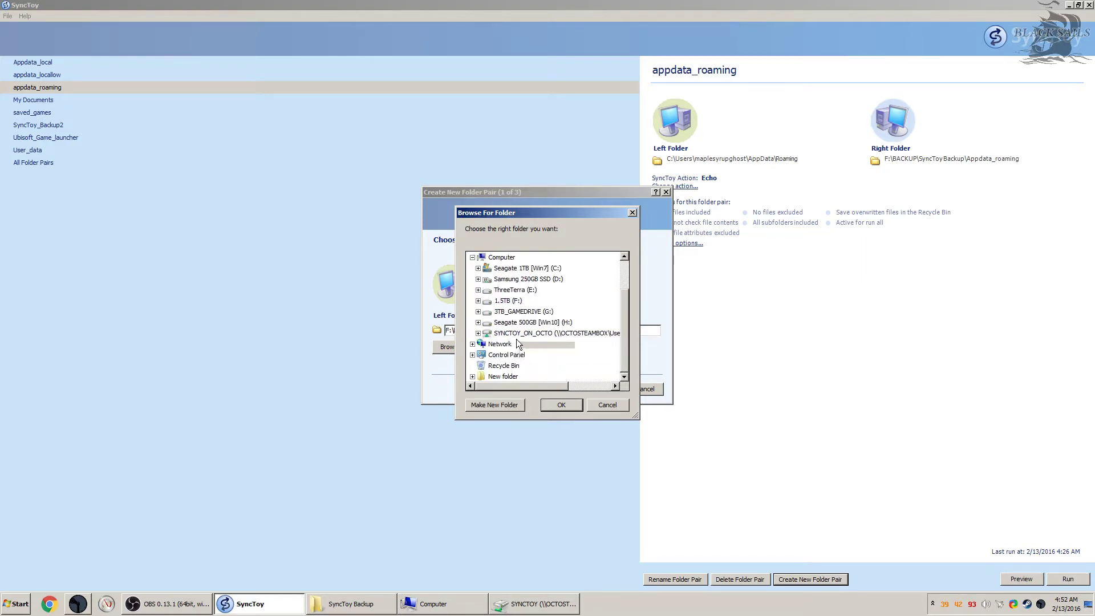
{"action": "left_click", "coordinate": [516, 335]}
{"action": "left_click", "coordinate": [571, 404]}
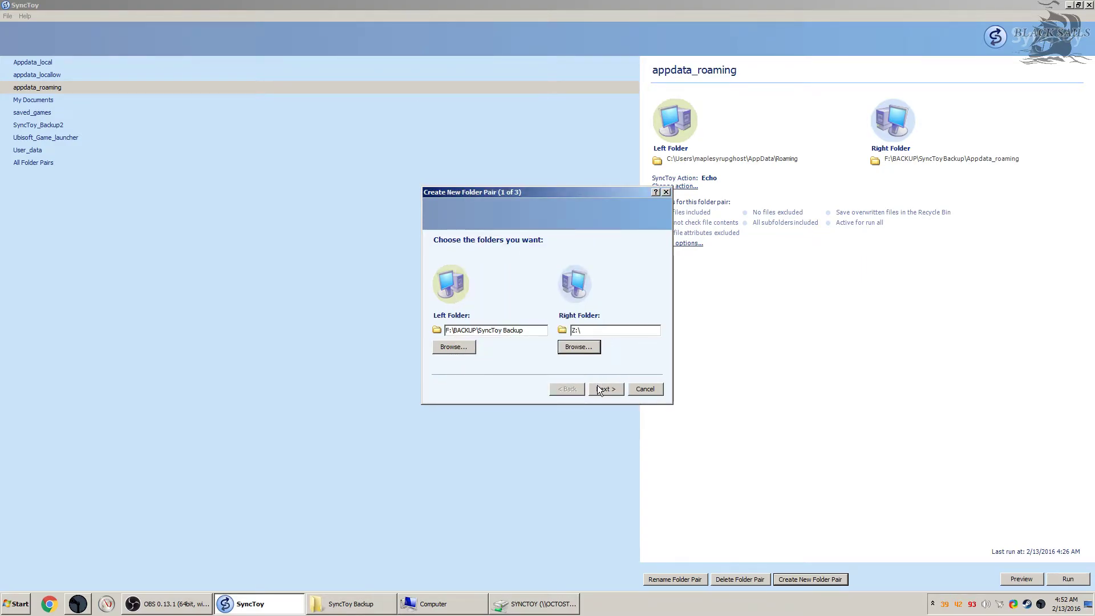
Step: Choose the Contribute action for the network folder pair and name it BACKUP_UPSTAIRS
{"action": "left_click", "coordinate": [600, 388]}
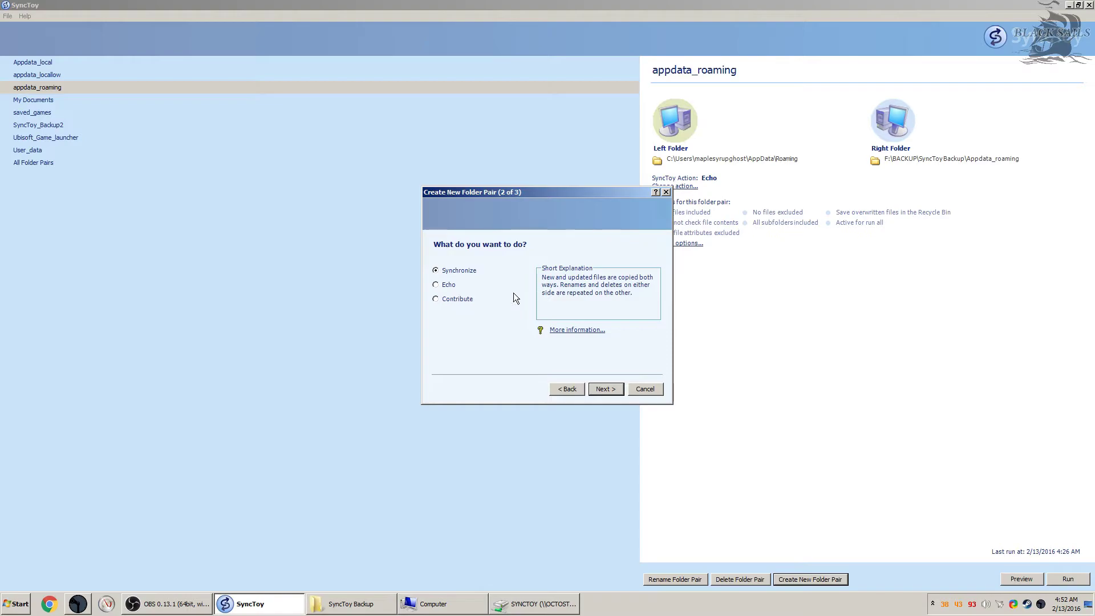
{"action": "left_click", "coordinate": [450, 287]}
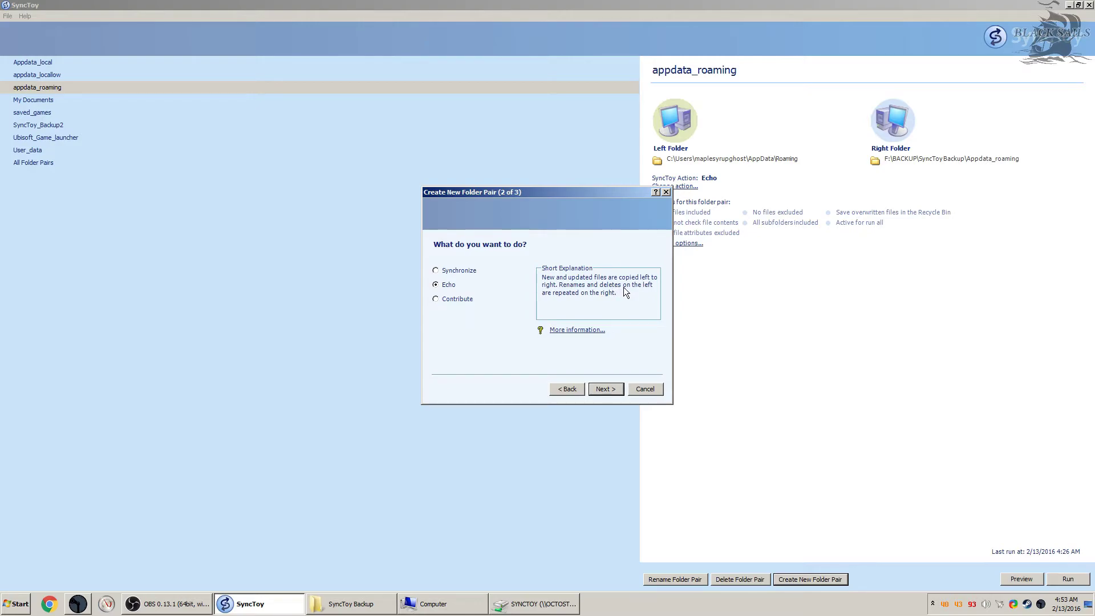
{"action": "left_click", "coordinate": [471, 299]}
{"action": "left_click", "coordinate": [608, 388]}
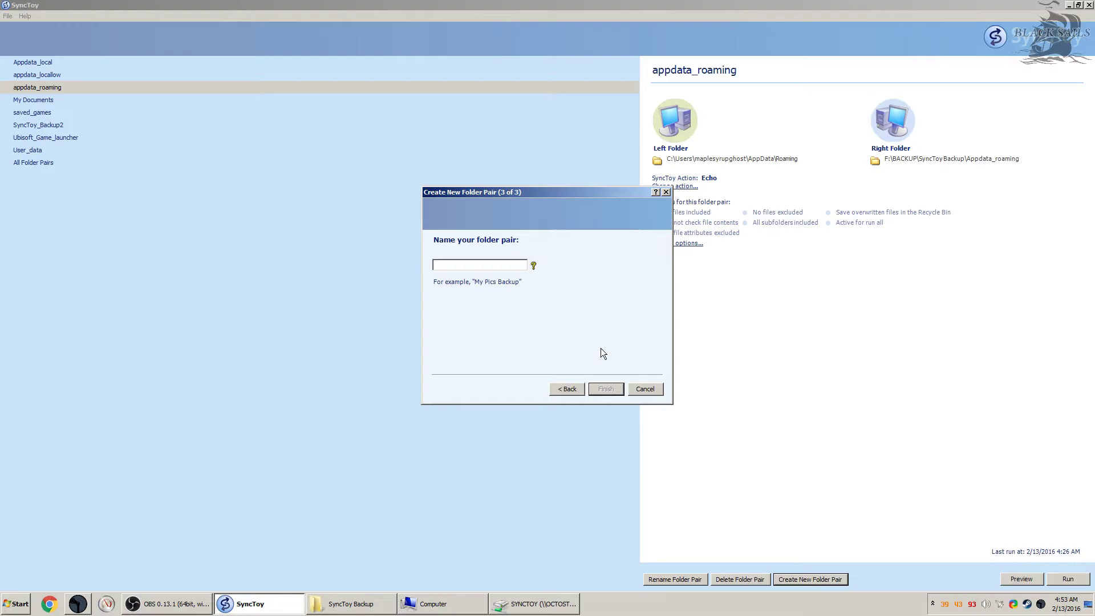
{"action": "type", "text": "BACKUP_UPSTAIRS"}
{"action": "key", "text": "Return"}
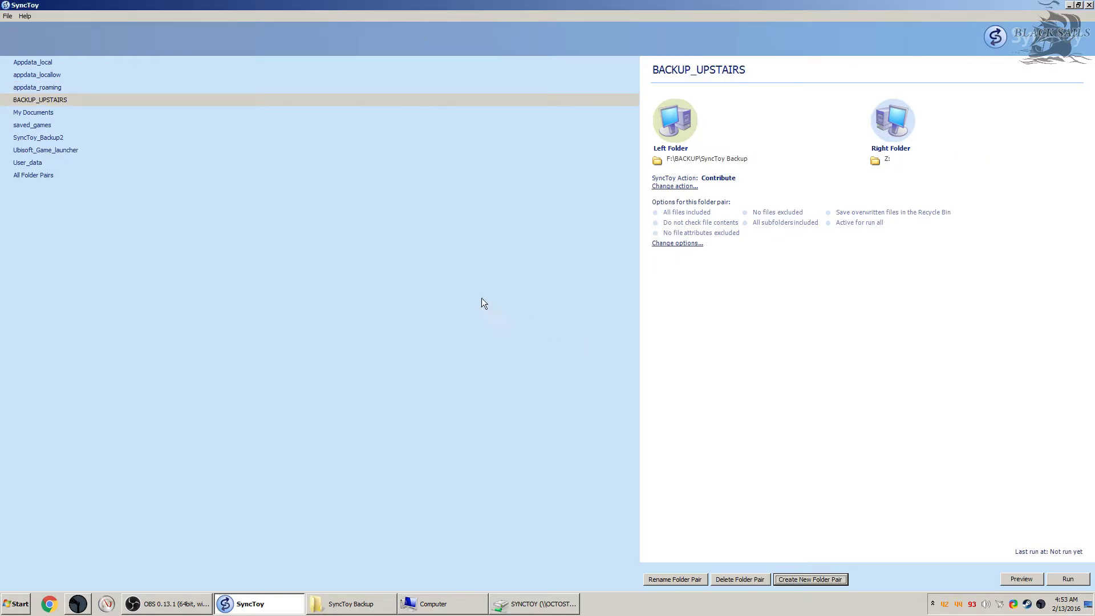
Step: Preview the BACKUP_UPSTAIRS pair, look through its planned file operations and close the preview without running it
{"action": "left_click", "coordinate": [1014, 578]}
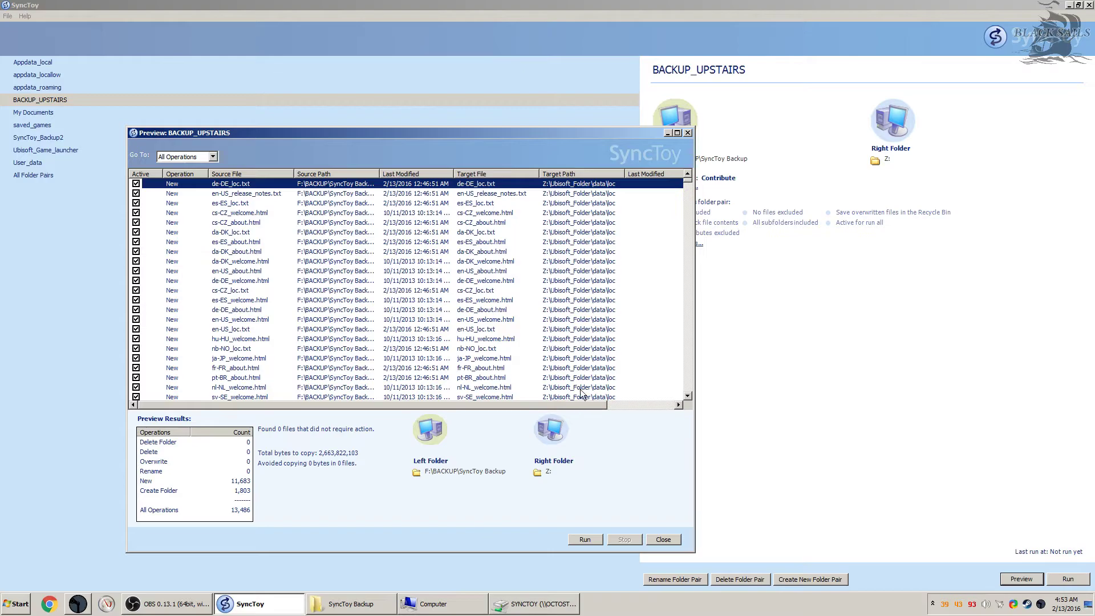
{"action": "left_click_drag", "start_coordinate": [687, 183], "coordinate": [686, 258]}
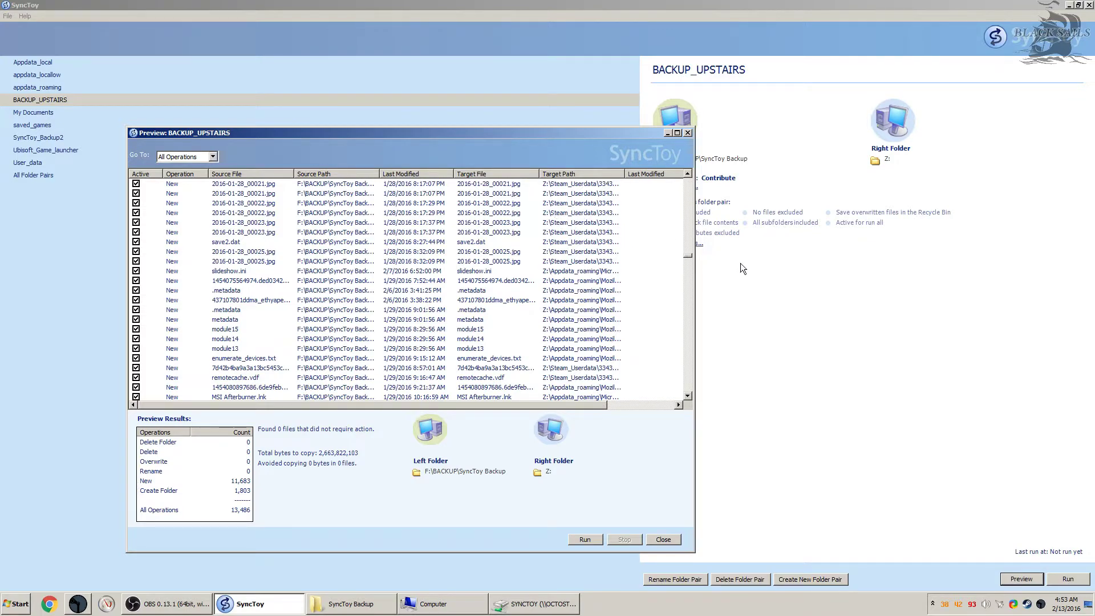
{"action": "left_click", "coordinate": [662, 540]}
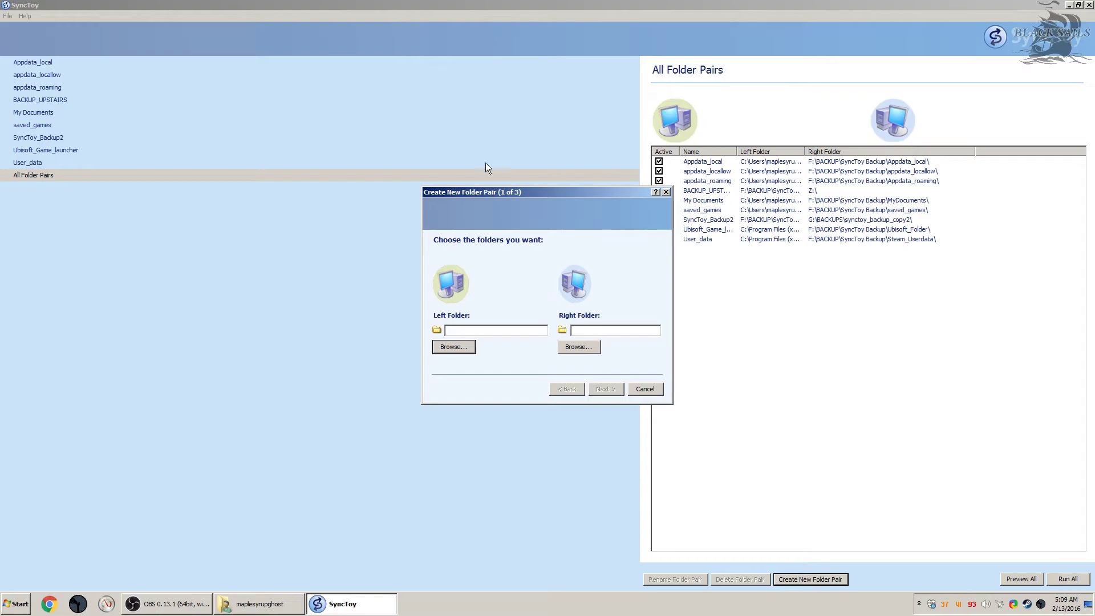
Step: In the new folder pair, use F:\BACKUP\SyncToy Backup as the left folder
{"action": "left_click", "coordinate": [453, 351]}
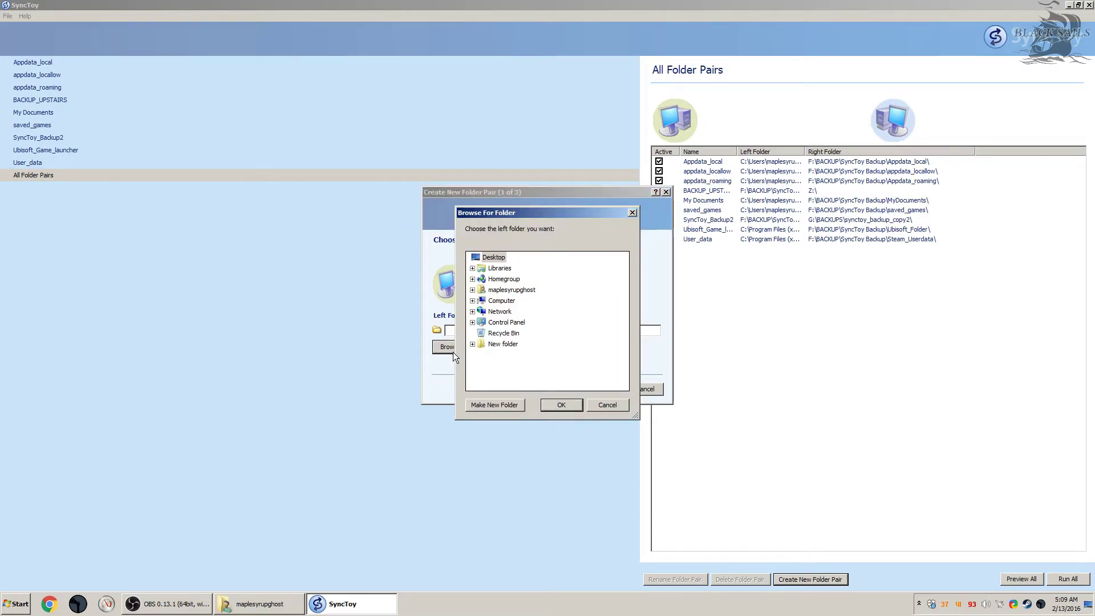
{"action": "left_click", "coordinate": [472, 301]}
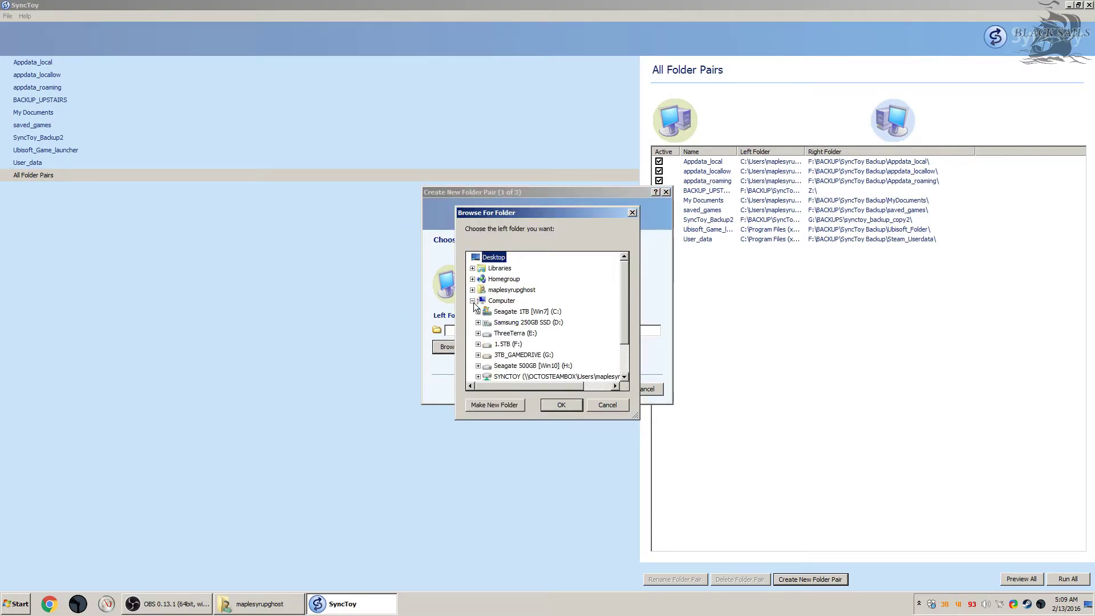
{"action": "left_click", "coordinate": [478, 344]}
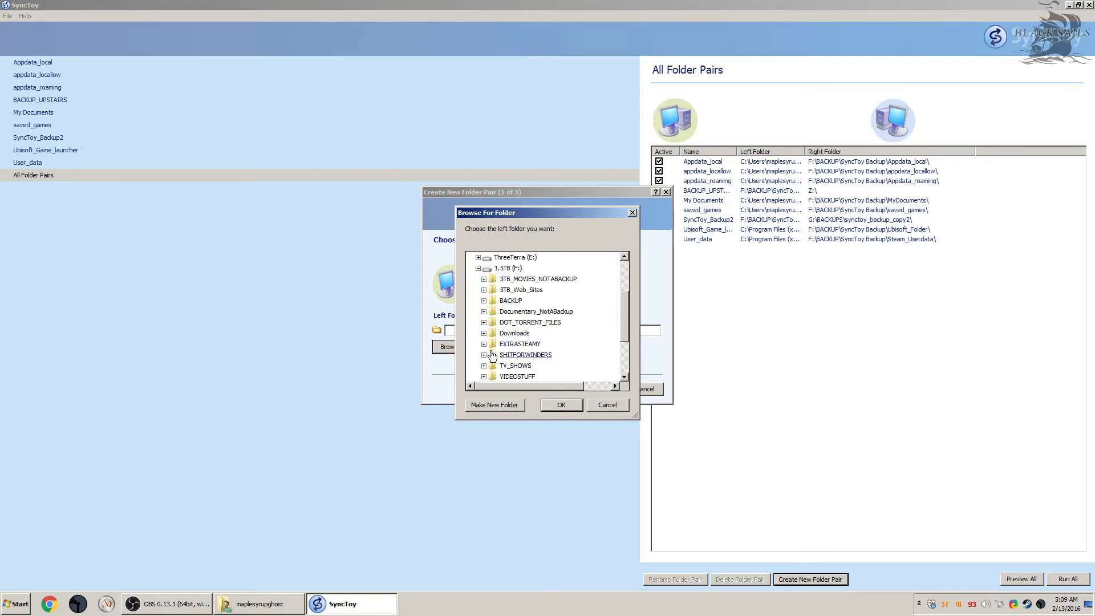
{"action": "left_click", "coordinate": [484, 300]}
{"action": "left_click", "coordinate": [524, 291]}
{"action": "left_click", "coordinate": [573, 408]}
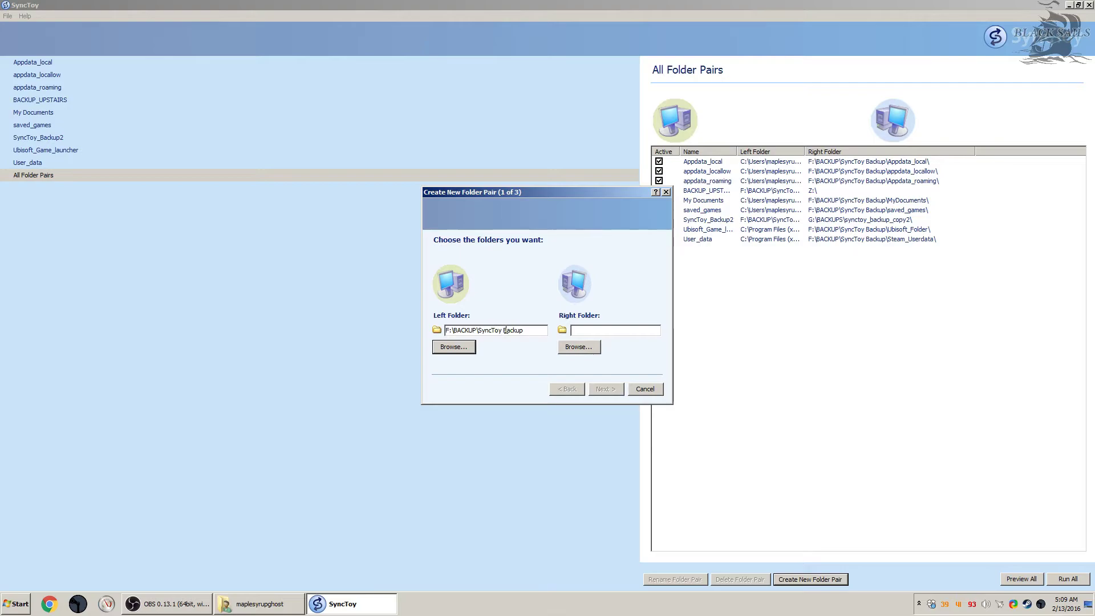
Step: Create a SyncToy folder inside Dropbox and set it as the right folder
{"action": "left_click", "coordinate": [571, 346]}
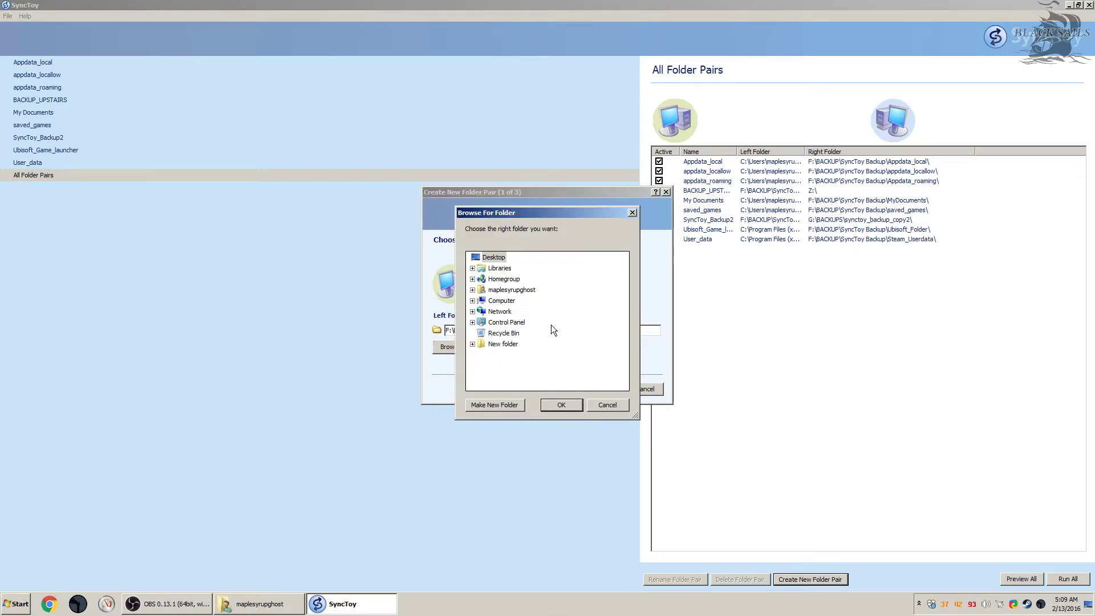
{"action": "left_click", "coordinate": [506, 323]}
{"action": "left_click", "coordinate": [579, 405]}
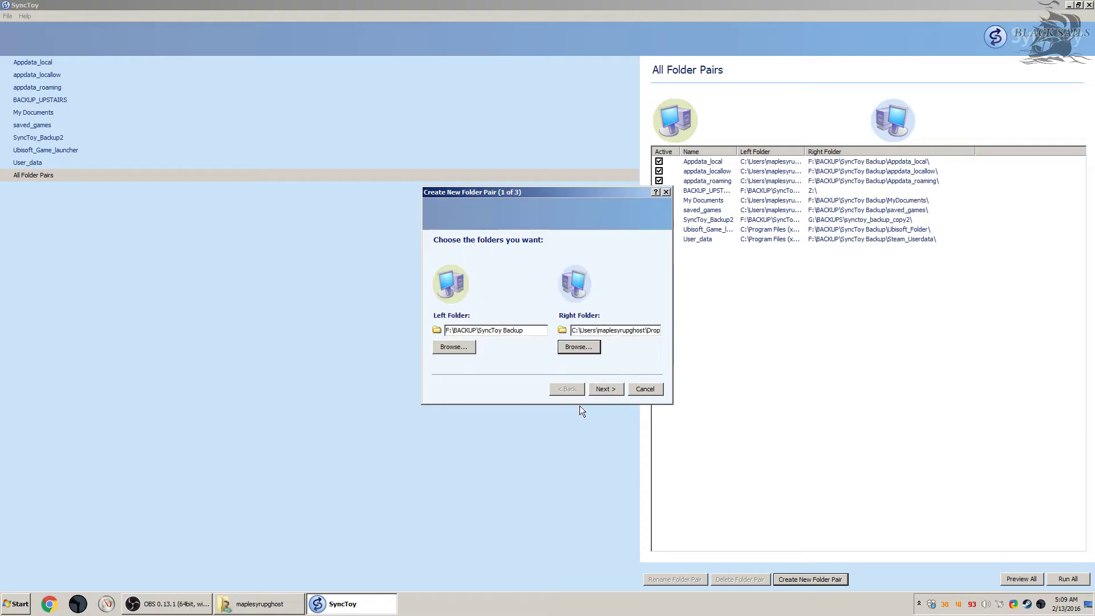
{"action": "left_click", "coordinate": [589, 347]}
{"action": "left_click", "coordinate": [494, 405]}
{"action": "type", "text": "Sn"}
{"action": "type", "text": "ncToy"}
{"action": "key", "text": "Return"}
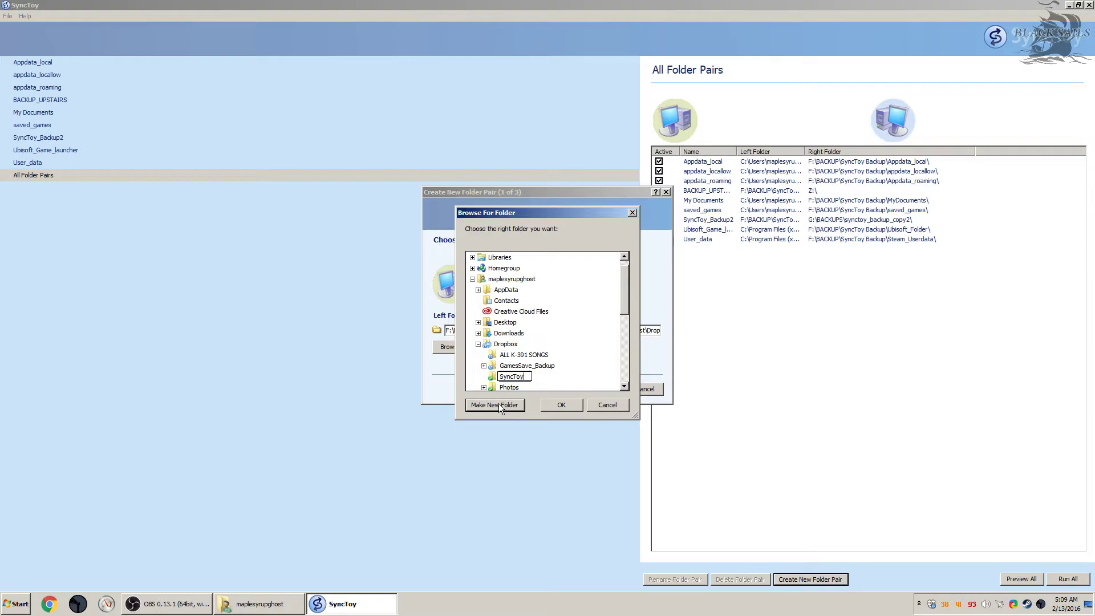
{"action": "left_click", "coordinate": [557, 405]}
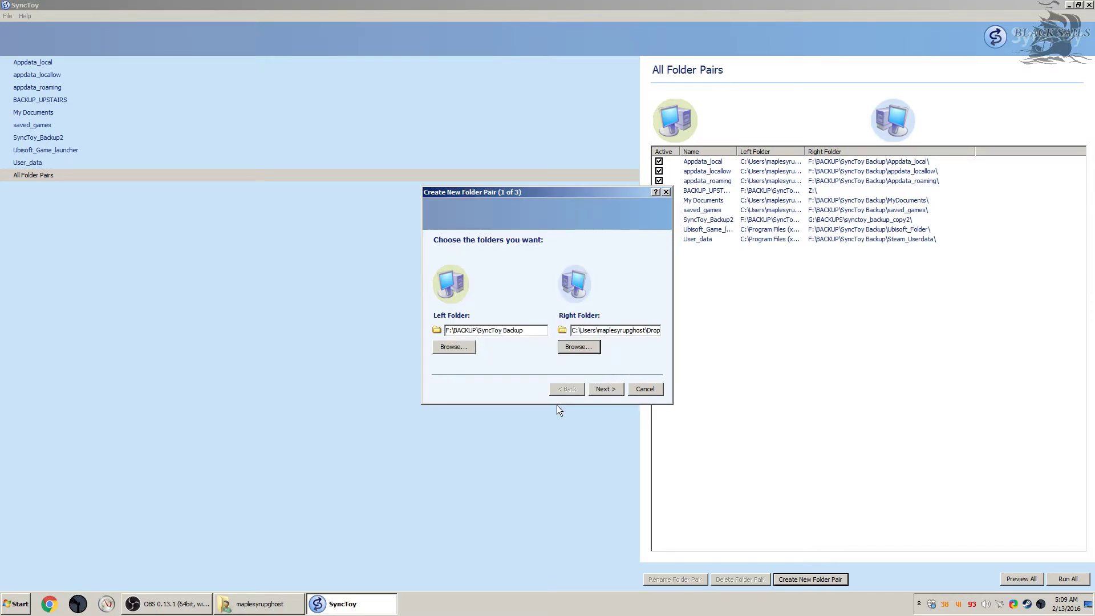
Step: Choose the Echo action for the Dropbox folder pair and name it DROPBOX
{"action": "left_click", "coordinate": [606, 388]}
{"action": "key", "text": "Down"}
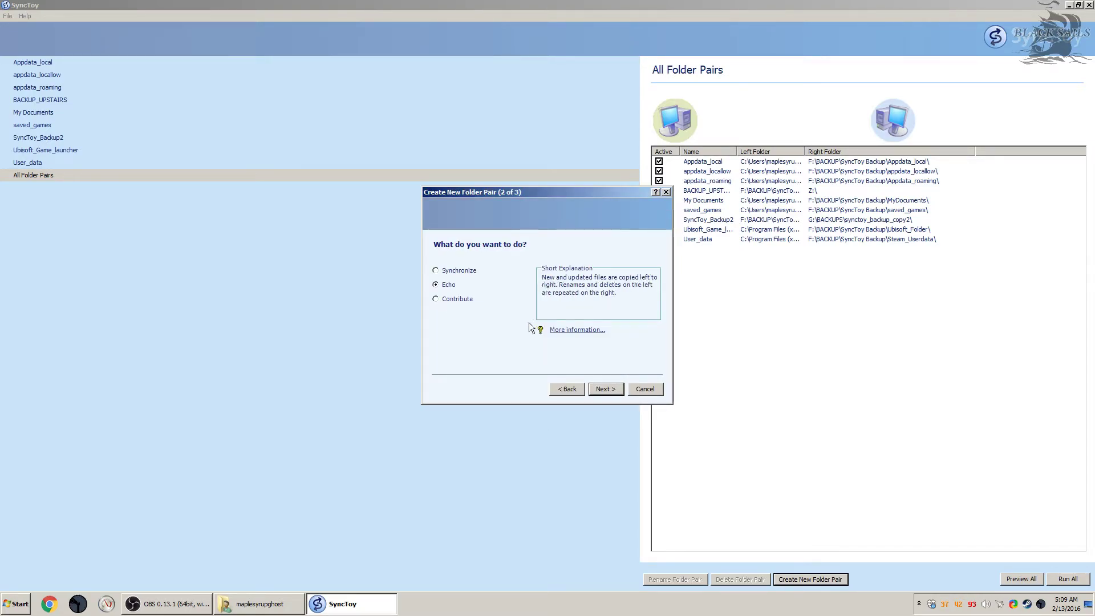
{"action": "left_click", "coordinate": [606, 388]}
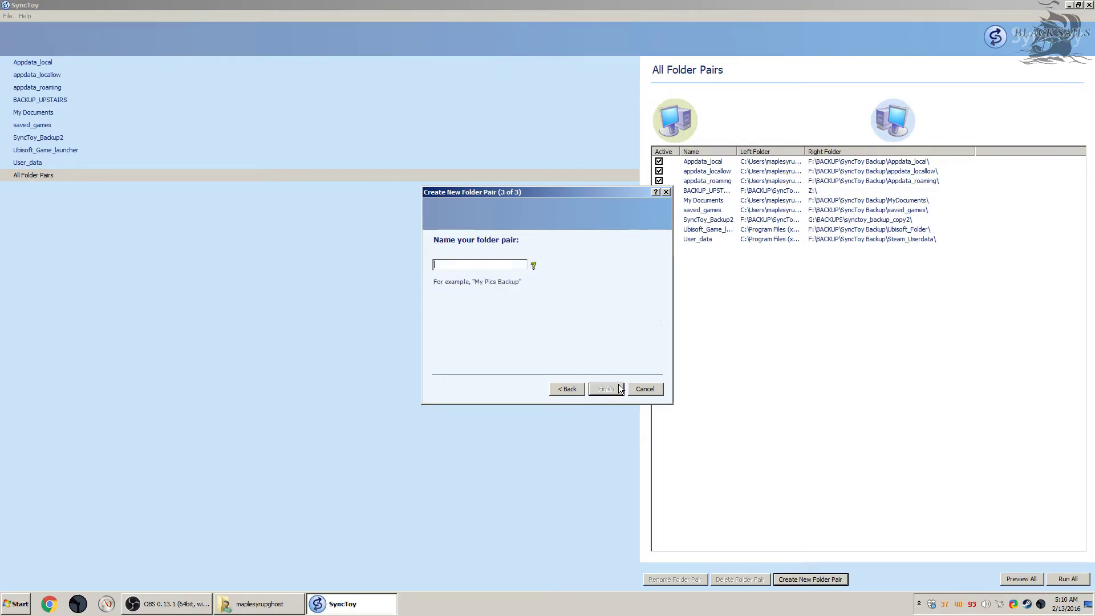
{"action": "type", "text": "DROPBOX"}
{"action": "key", "text": "Return"}
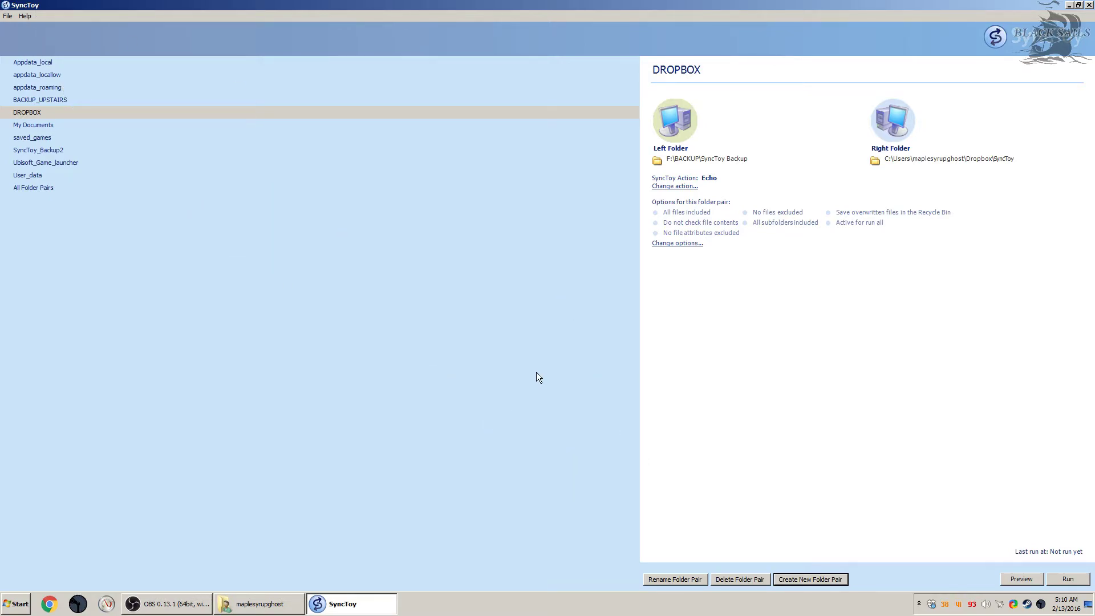
Step: Delete the DROPBOX folder pair and confirm its removal
{"action": "left_click", "coordinate": [754, 580]}
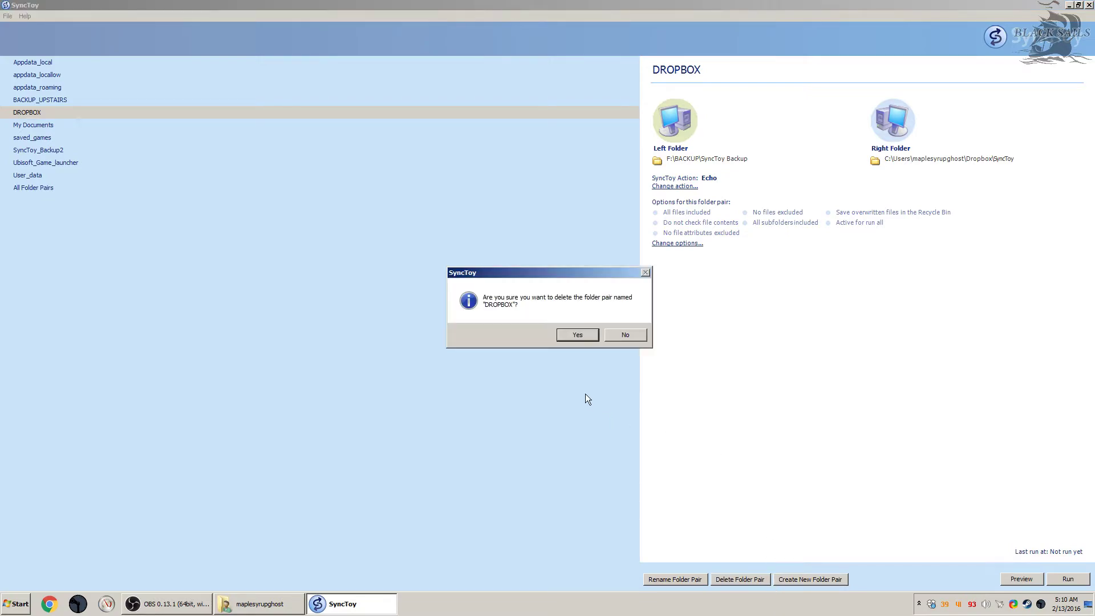
{"action": "left_click", "coordinate": [578, 334]}
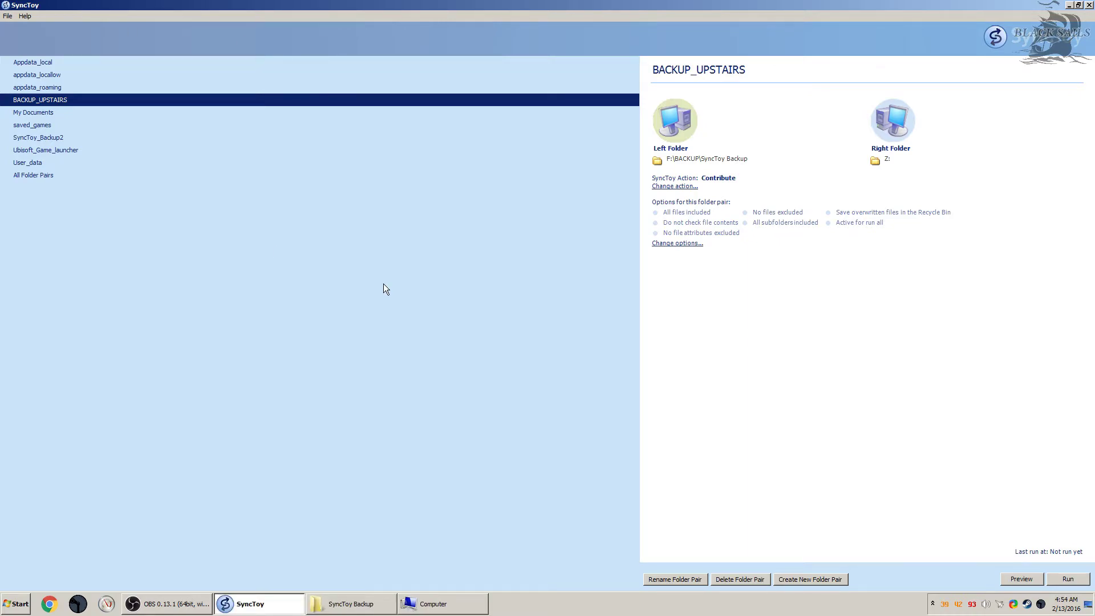
Step: Open the help topic on scheduling SyncToy and read how to reach Task Scheduler in Windows Vista/Win7
{"action": "left_click", "coordinate": [26, 16]}
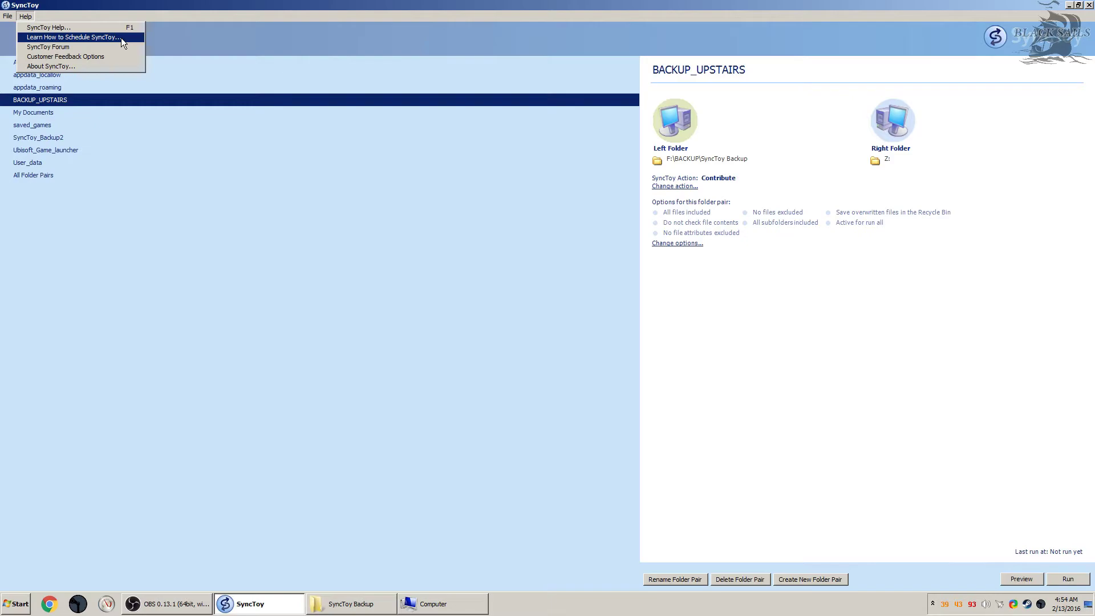
{"action": "left_click", "coordinate": [121, 38]}
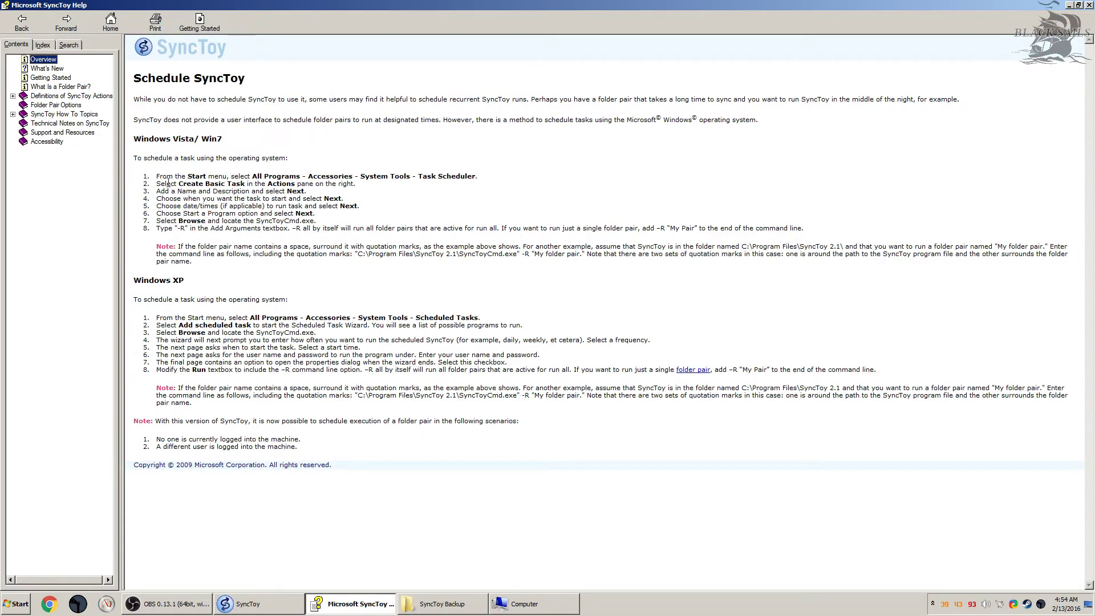
{"action": "left_click_drag", "start_coordinate": [189, 176], "coordinate": [480, 177]}
{"action": "left_click", "coordinate": [489, 180]}
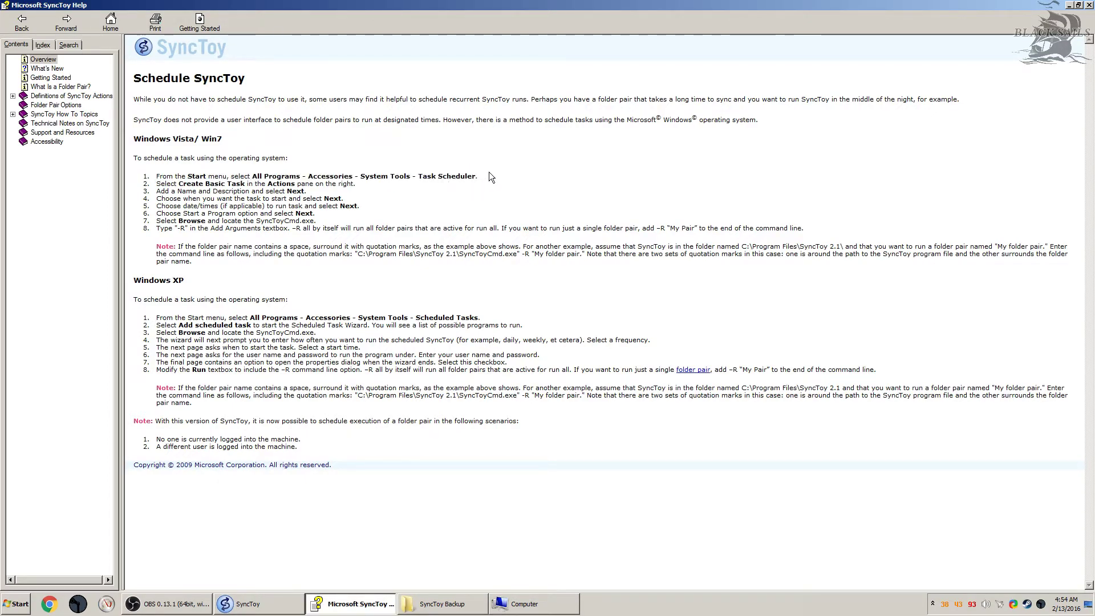
Step: Open Task Scheduler alongside the help window and begin a basic task named Automatic Synctoy
{"action": "key", "text": "super"}
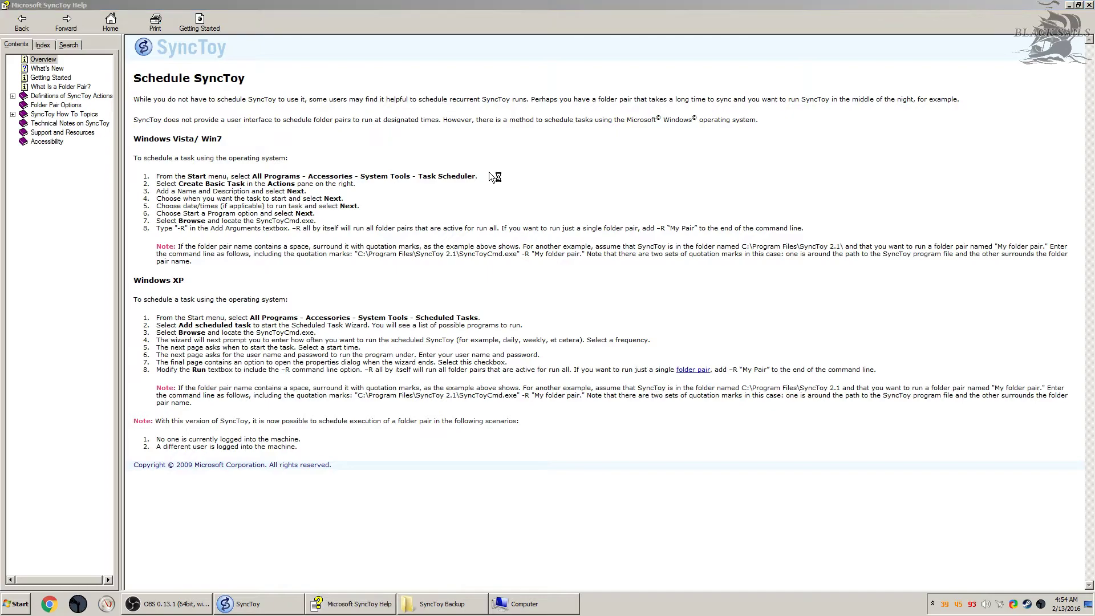
{"action": "left_click_drag", "start_coordinate": [398, 241], "coordinate": [1093, 199]}
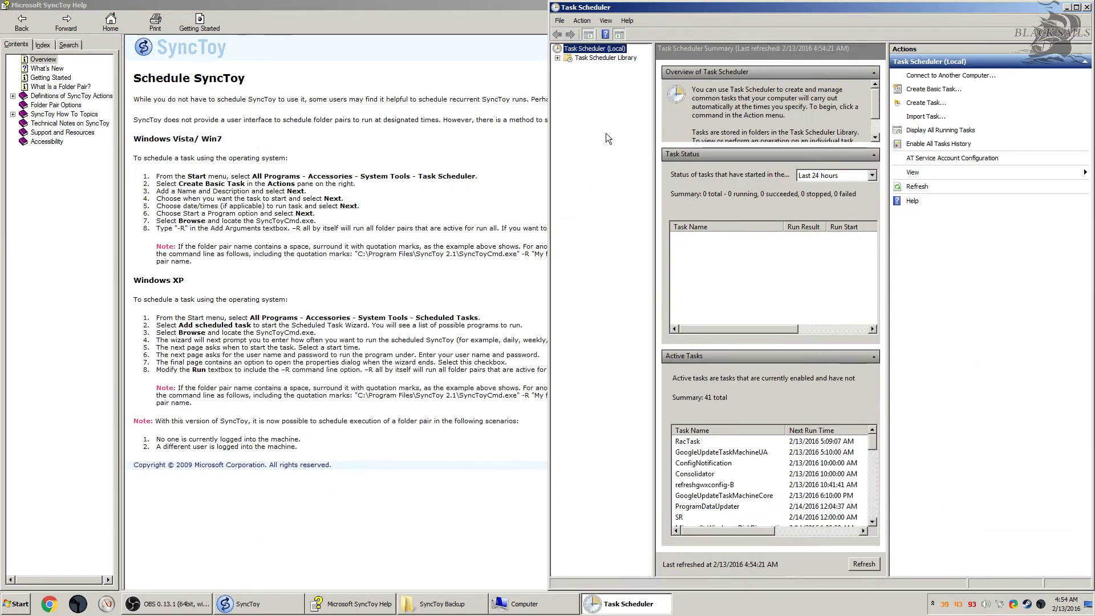
{"action": "left_click", "coordinate": [935, 90]}
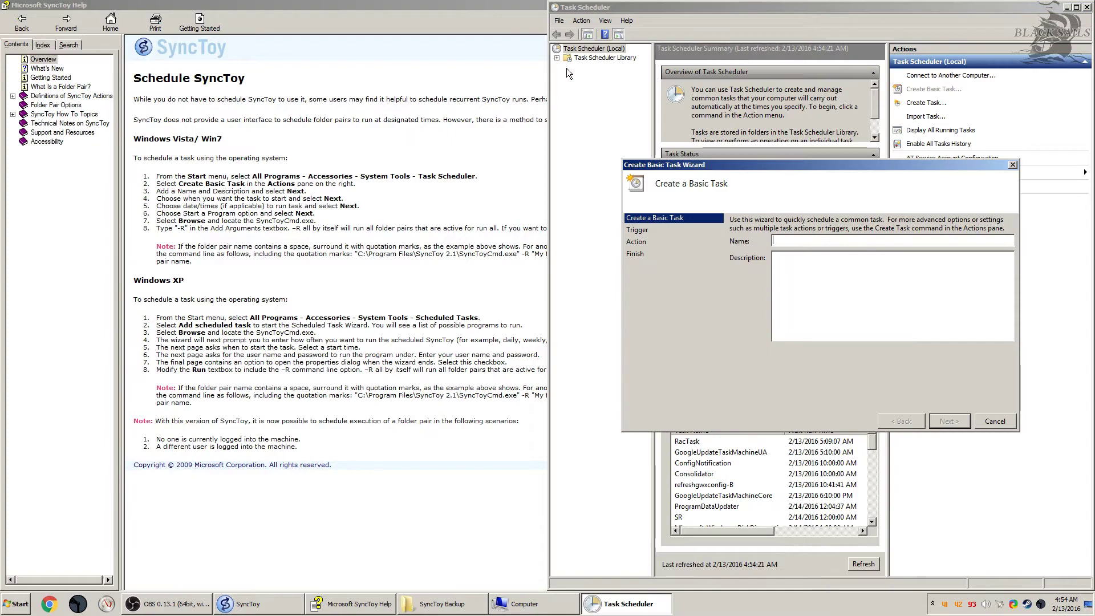
{"action": "type", "text": "Automati"}
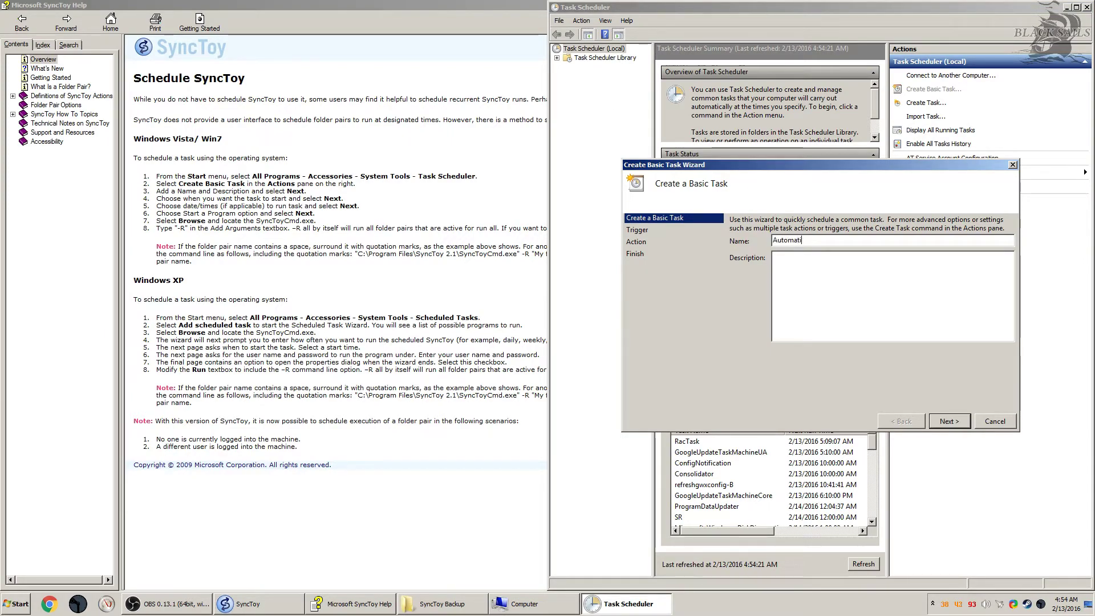
{"action": "type", "text": "c Synctoy"}
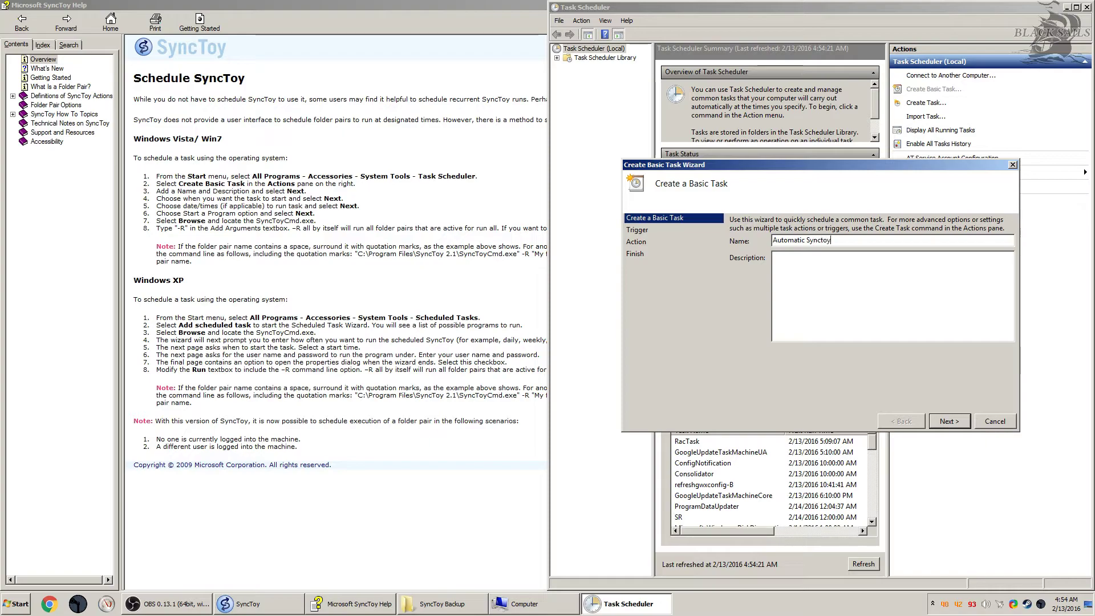
{"action": "left_click", "coordinate": [942, 420]}
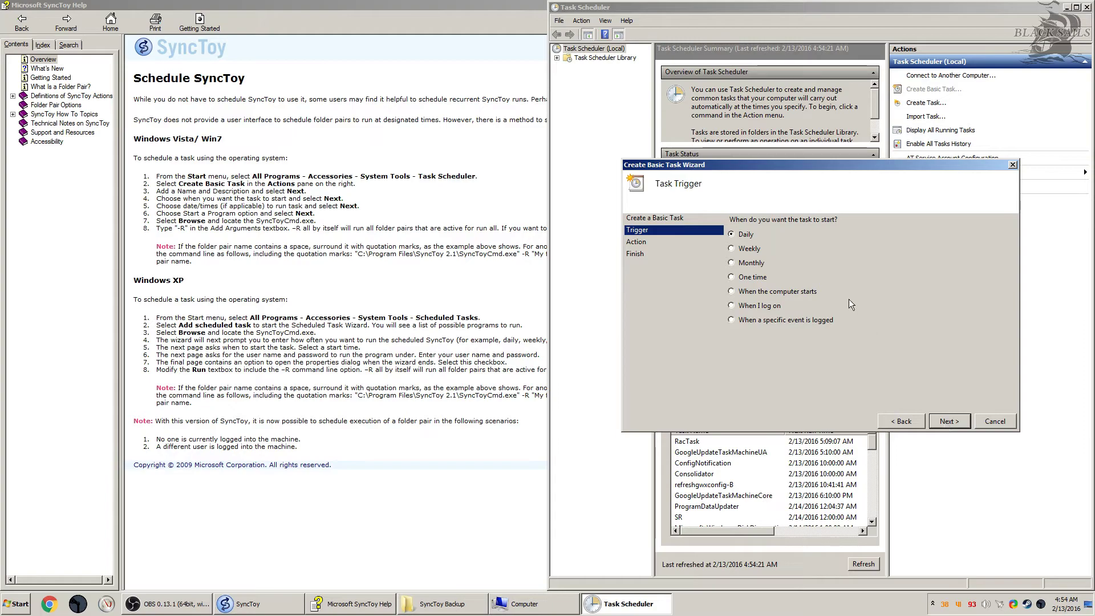
Step: Set the task's trigger to weekly, recurring every week on Tuesday
{"action": "left_click", "coordinate": [757, 249]}
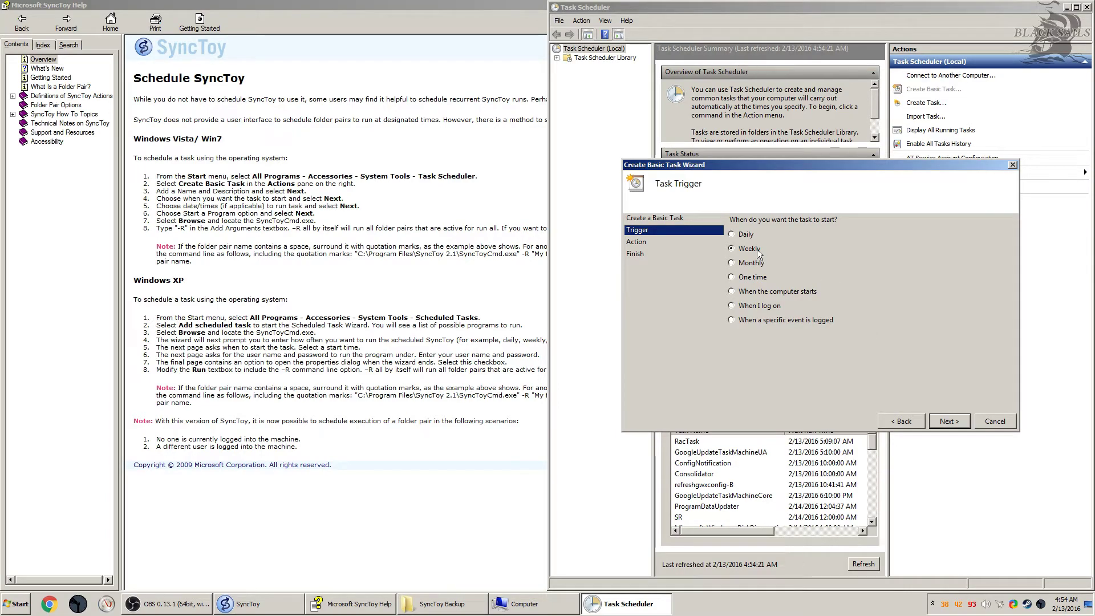
{"action": "left_click", "coordinate": [950, 422]}
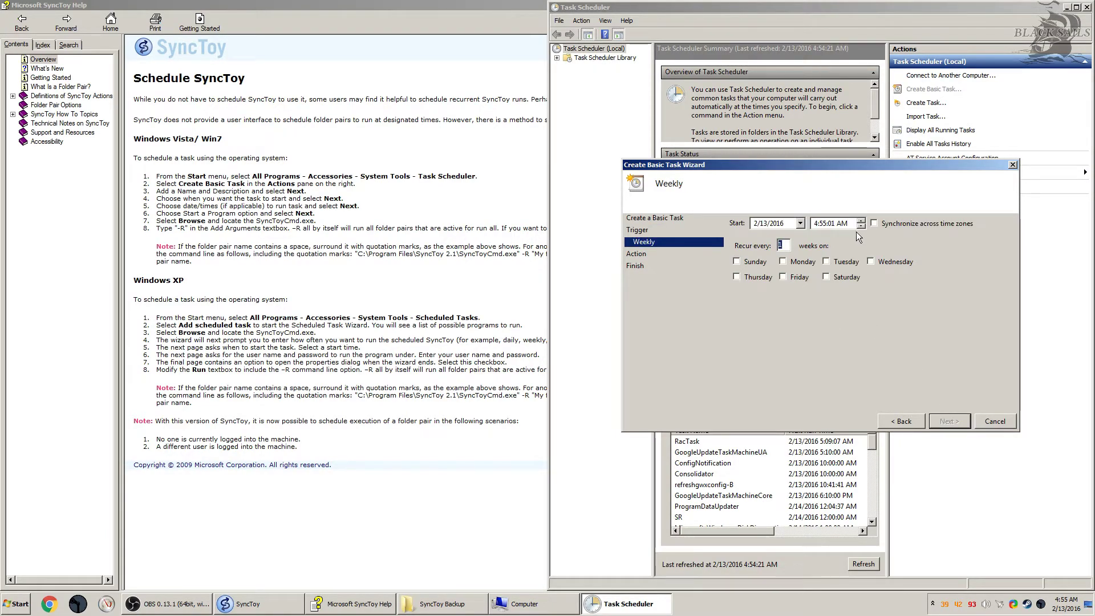
{"action": "left_click", "coordinate": [850, 263]}
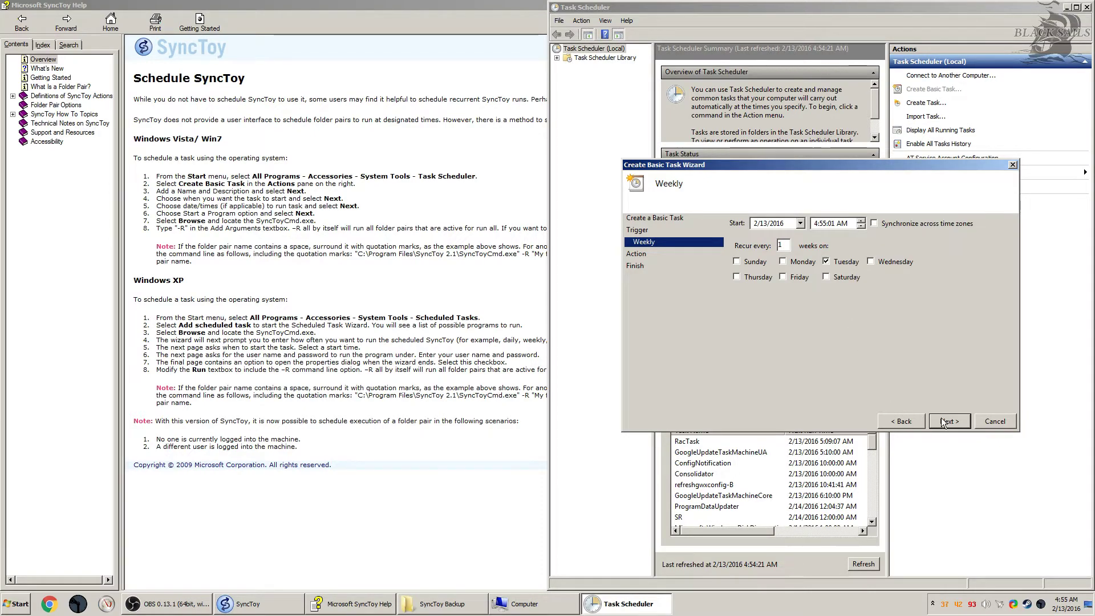
{"action": "left_click", "coordinate": [943, 417]}
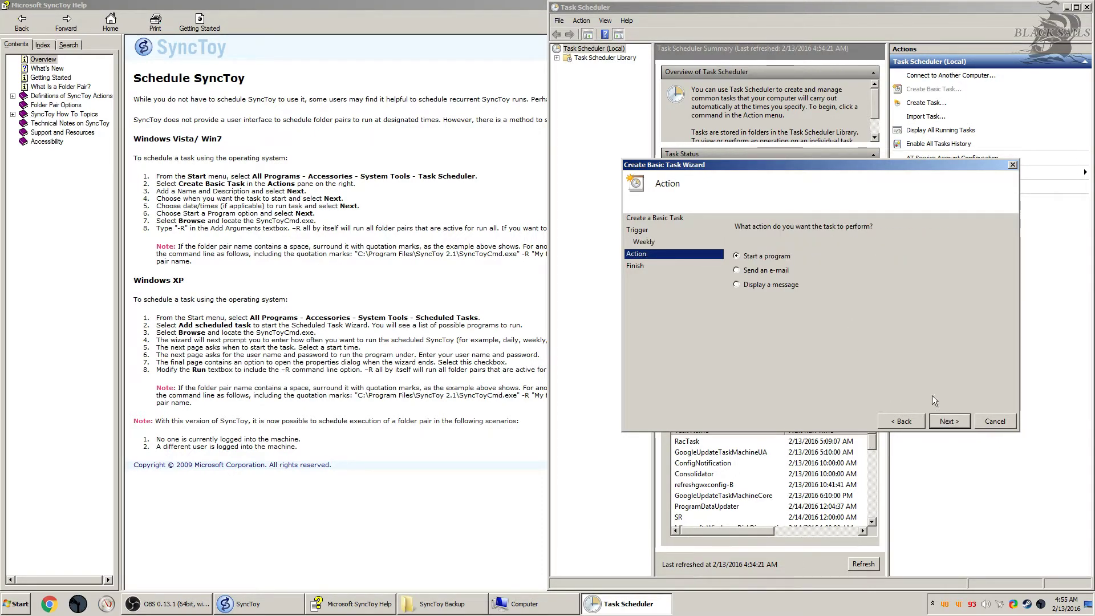
Step: Have the task start the program C:\Program Files\SyncToy 2.1\SyncToyCmd.exe with the argument -R
{"action": "left_click", "coordinate": [948, 421]}
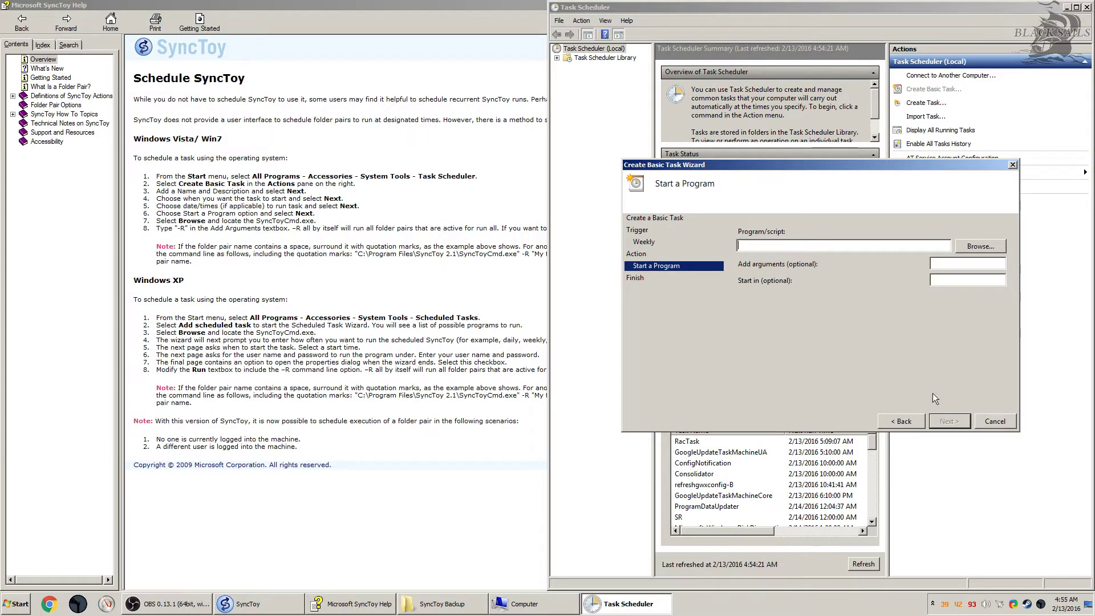
{"action": "left_click", "coordinate": [977, 248]}
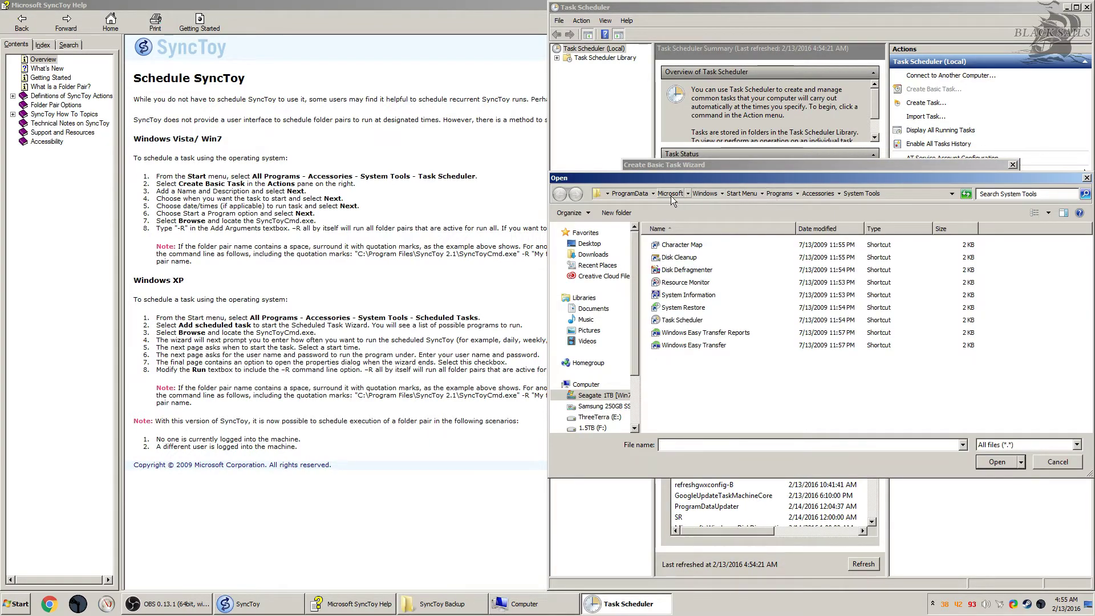
{"action": "left_click", "coordinate": [633, 193]}
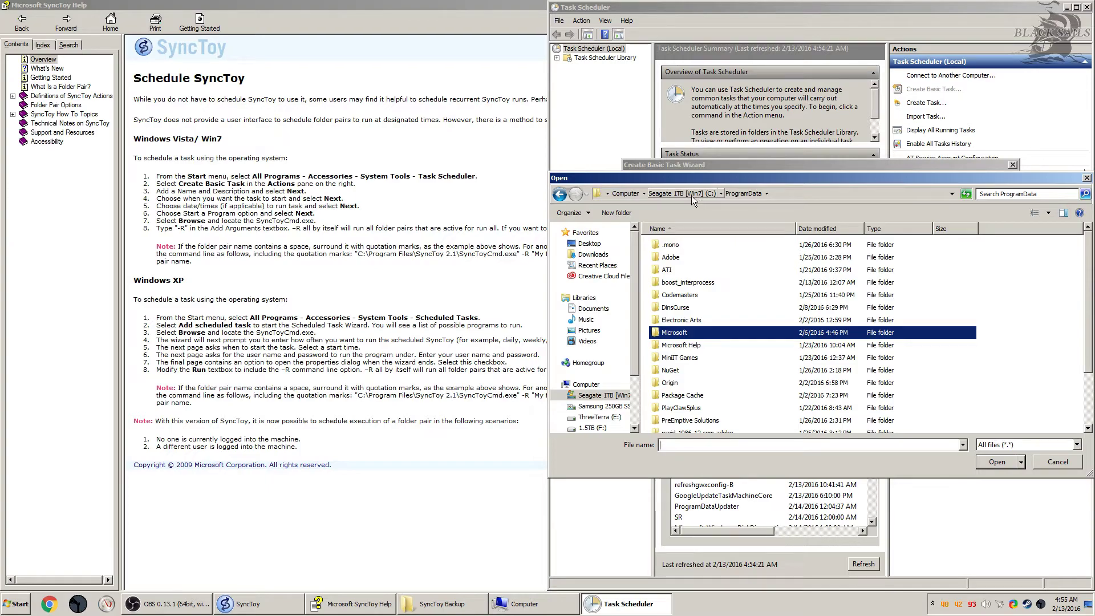
{"action": "left_click", "coordinate": [691, 196]}
{"action": "double_click", "coordinate": [700, 337]}
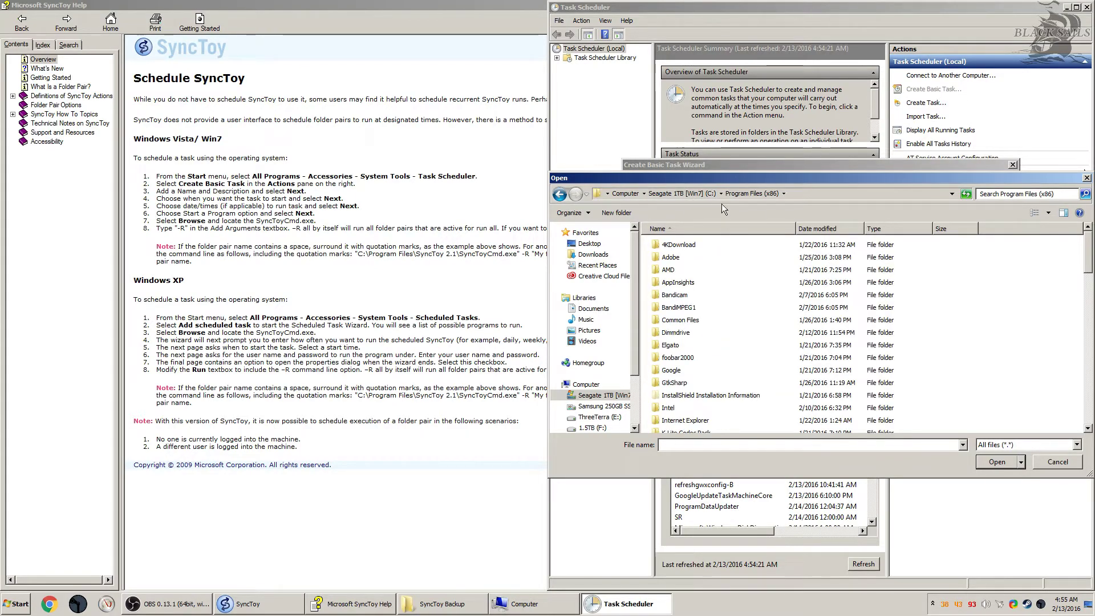
{"action": "left_click", "coordinate": [701, 194]}
{"action": "double_click", "coordinate": [687, 320]}
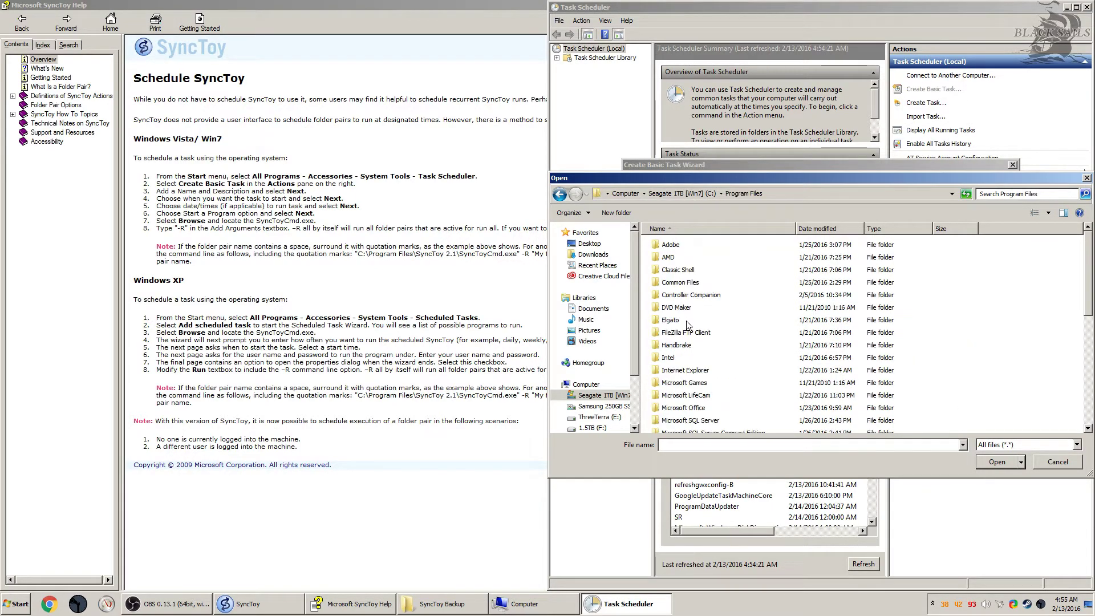
{"action": "left_click", "coordinate": [824, 230]}
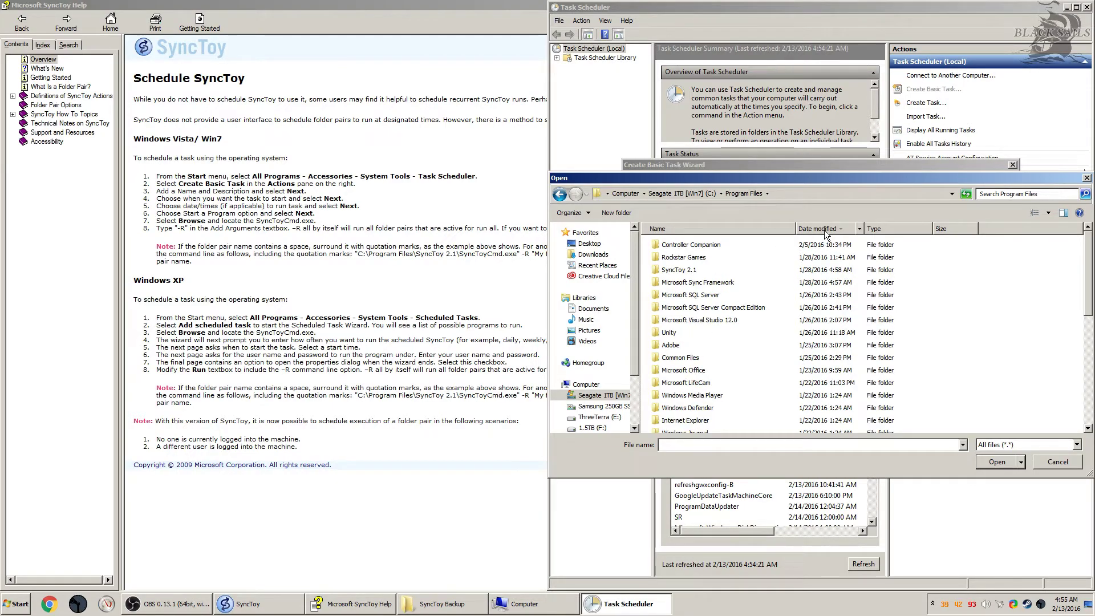
{"action": "double_click", "coordinate": [744, 270]}
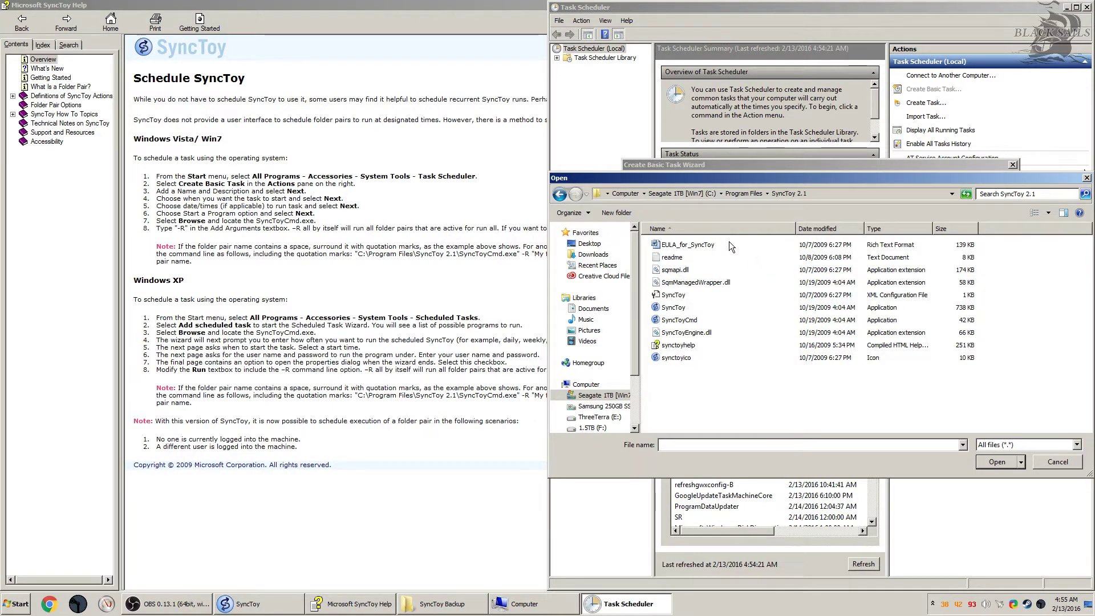
{"action": "left_click", "coordinate": [731, 308]}
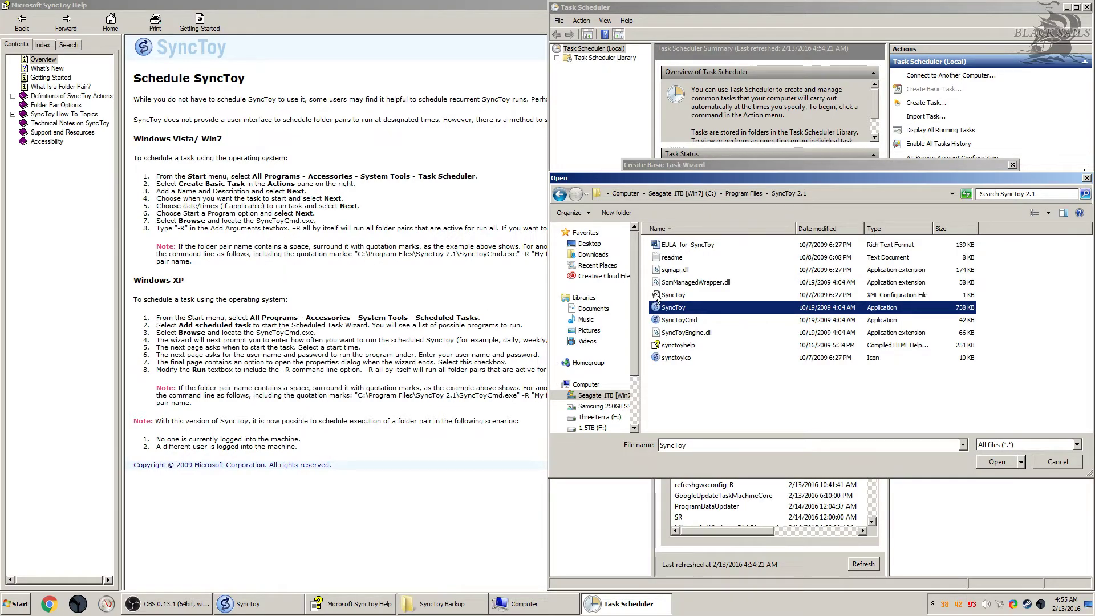
{"action": "left_click", "coordinate": [678, 320]}
{"action": "left_click", "coordinate": [995, 461]}
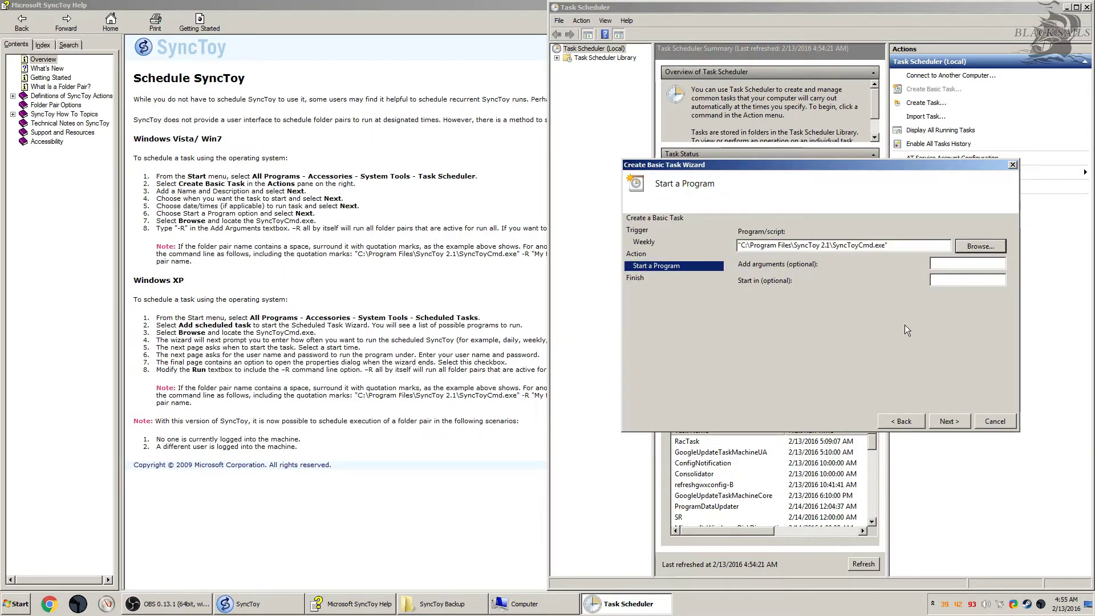
{"action": "left_click", "coordinate": [948, 264]}
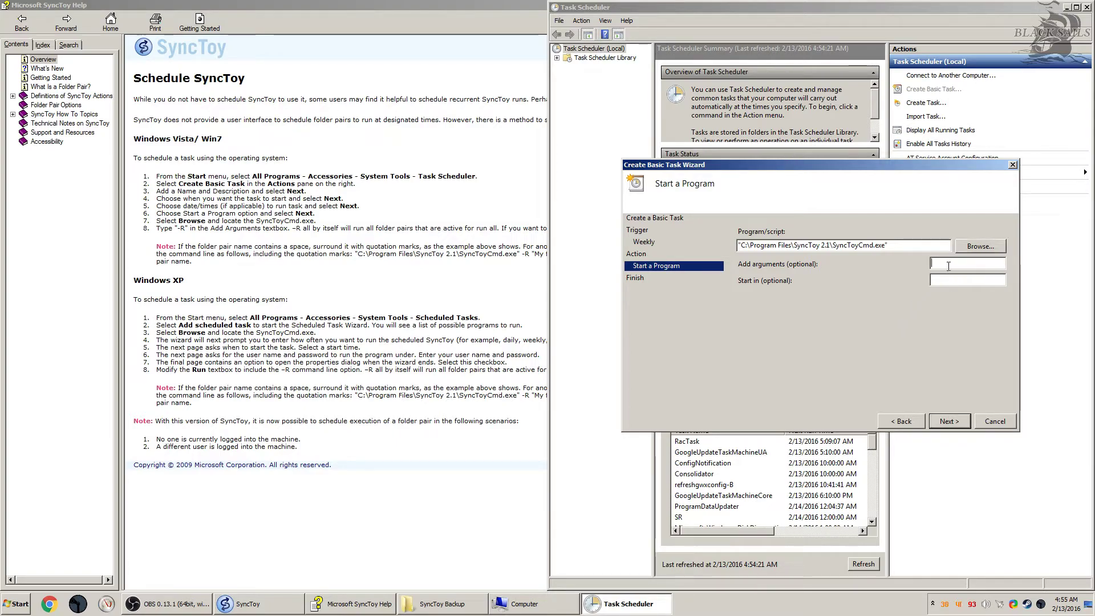
{"action": "type", "text": "-R"}
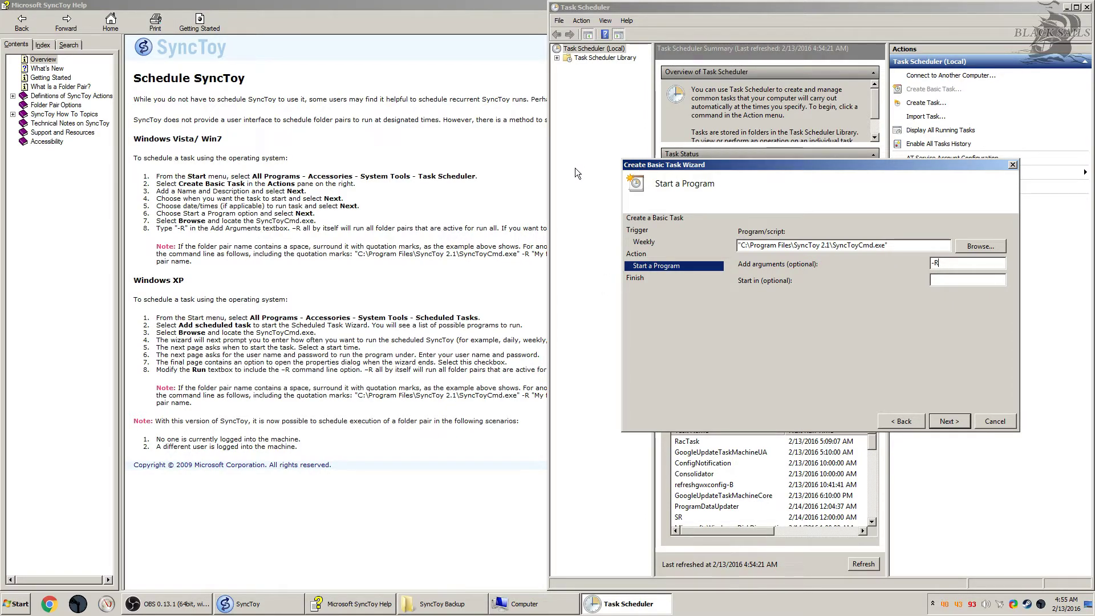
Step: Review the help note on adding a folder pair name after -R, and return to the task wizard
{"action": "left_click", "coordinate": [522, 410]}
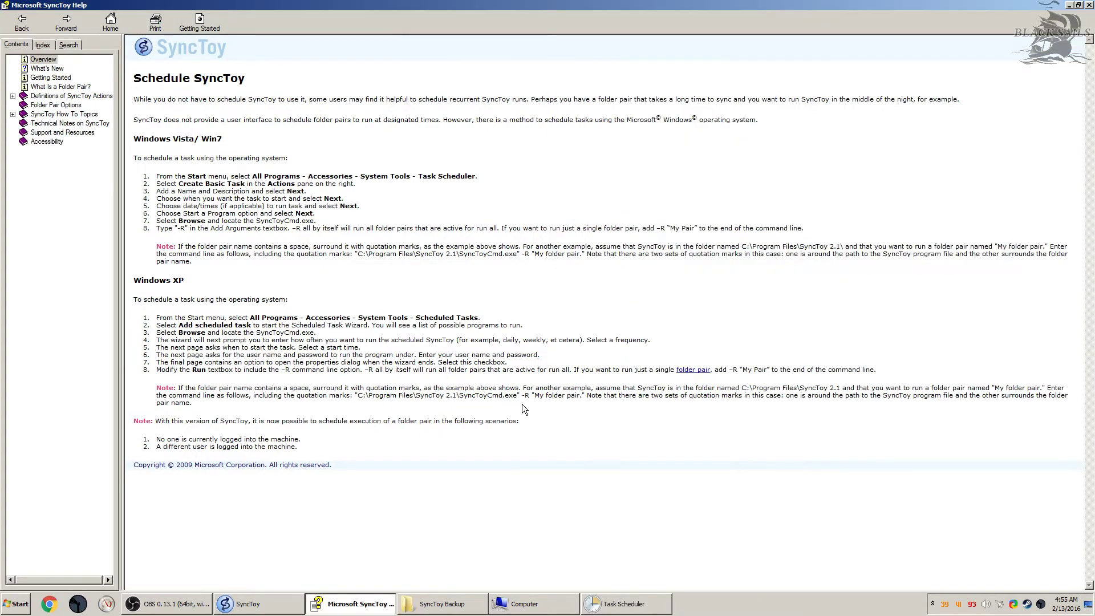
{"action": "left_click_drag", "start_coordinate": [535, 395], "coordinate": [578, 398]}
{"action": "left_click", "coordinate": [578, 398]}
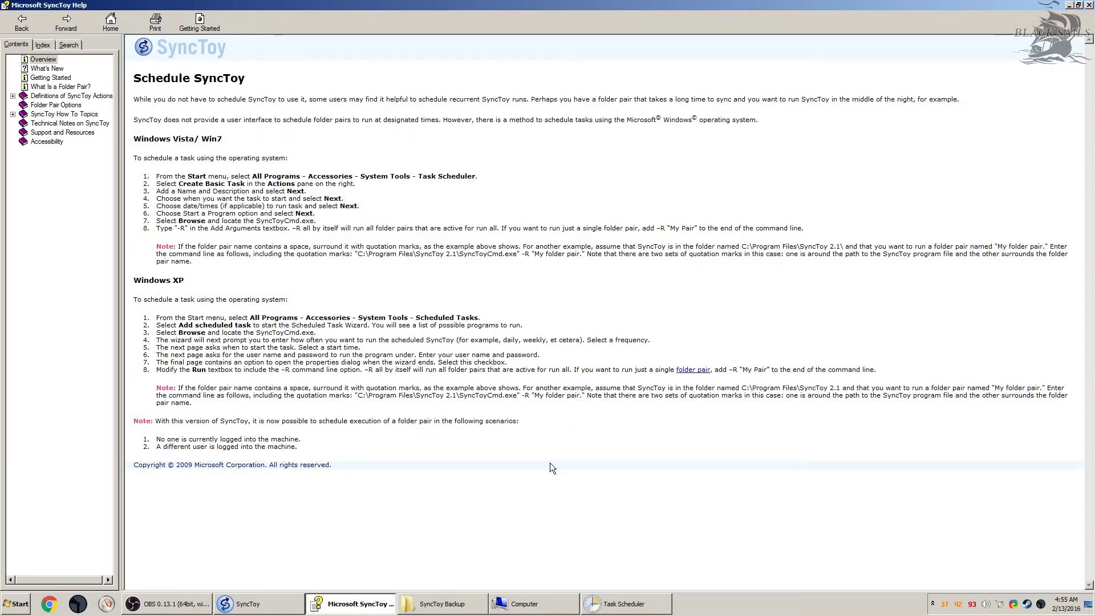
{"action": "left_click_drag", "start_coordinate": [536, 398], "coordinate": [601, 398]}
{"action": "left_click", "coordinate": [576, 424]}
{"action": "left_click", "coordinate": [627, 604]}
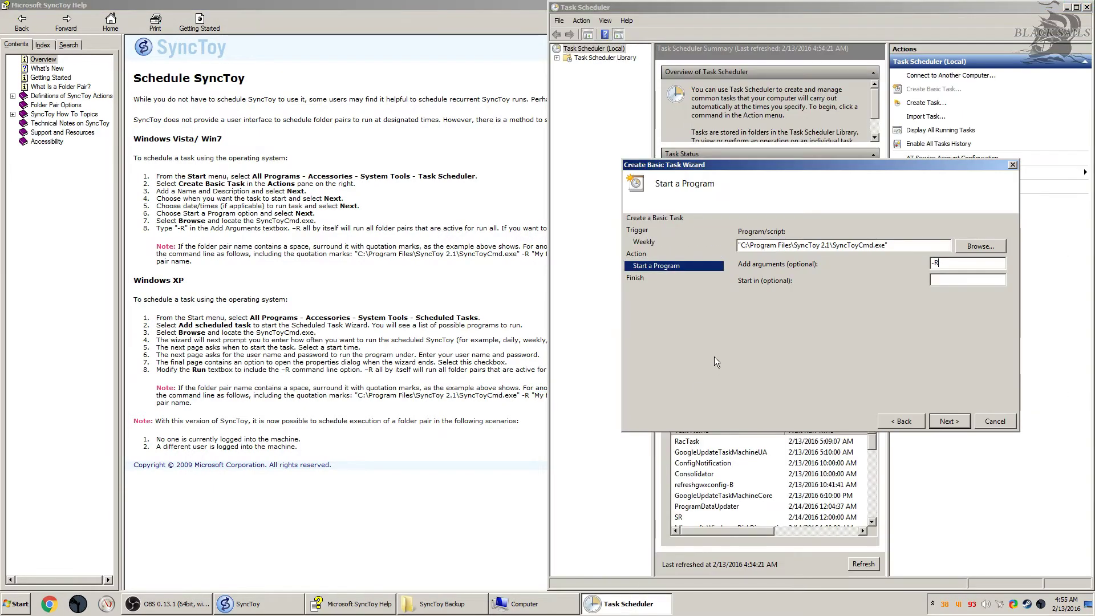
Step: Finish creating the scheduled task and widen the Task Scheduler window
{"action": "left_click", "coordinate": [957, 423]}
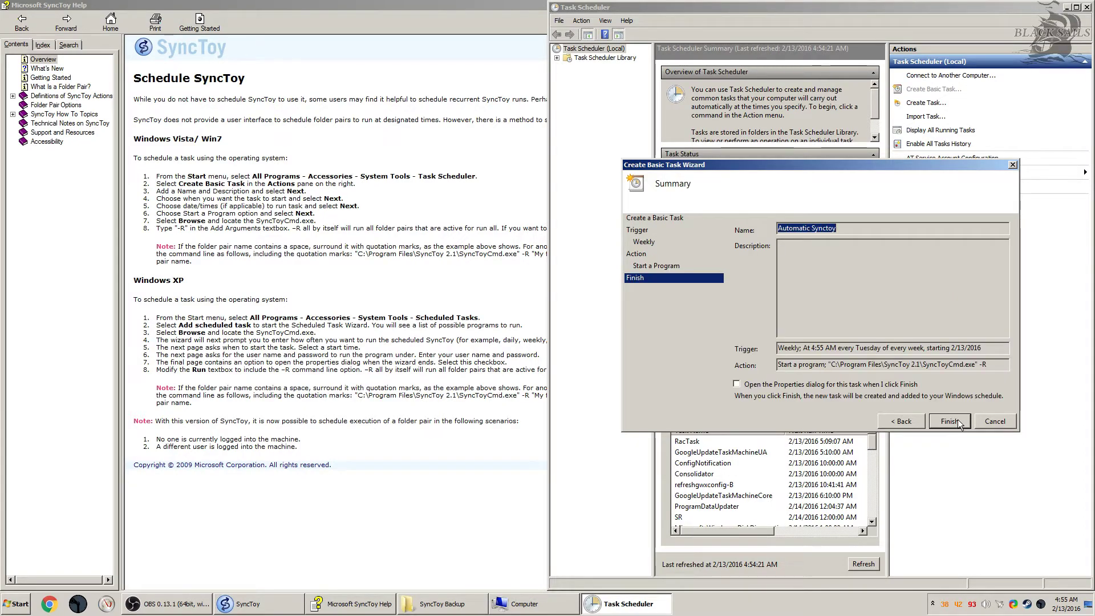
{"action": "left_click", "coordinate": [958, 421]}
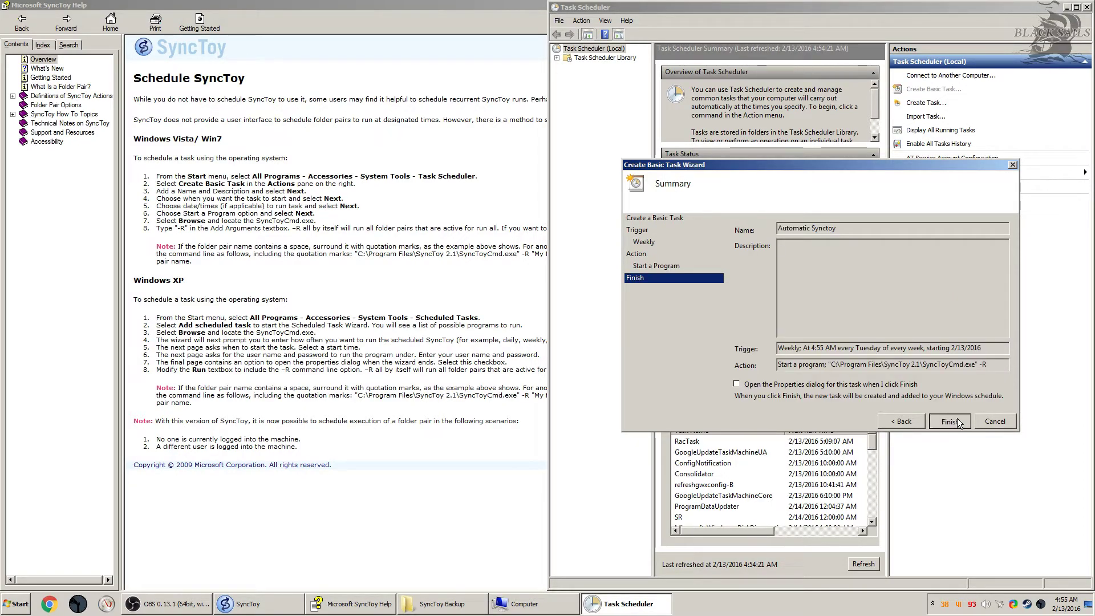
{"action": "left_click_drag", "start_coordinate": [546, 200], "coordinate": [333, 206]}
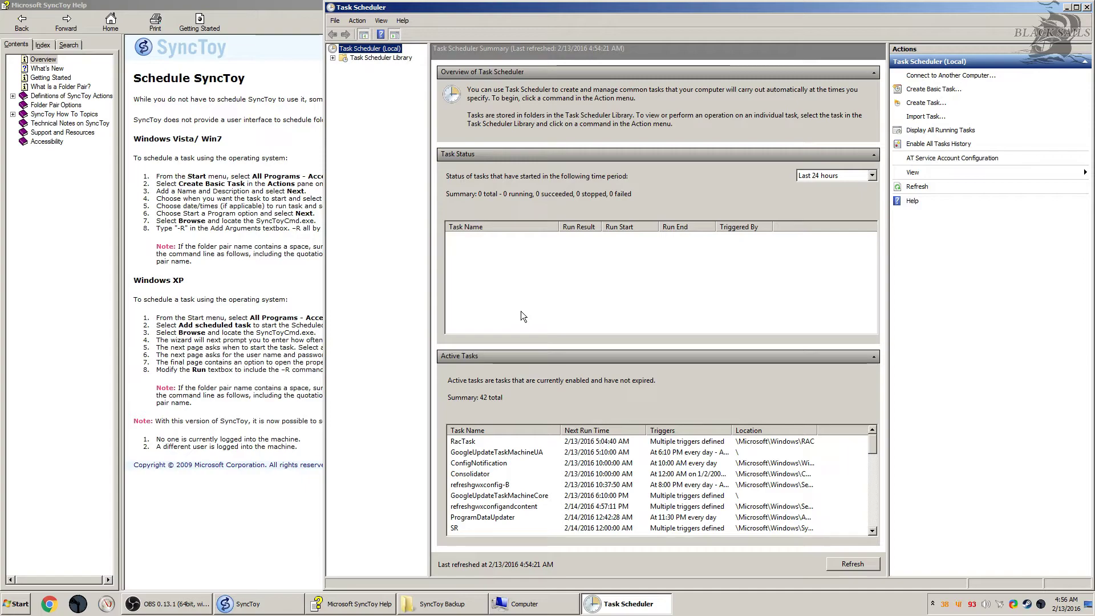
Step: Switch to SyncToy, review the options of the BACKUP_UPSTAIRS pair without changing them, and display all folder pairs
{"action": "left_click", "coordinate": [285, 602]}
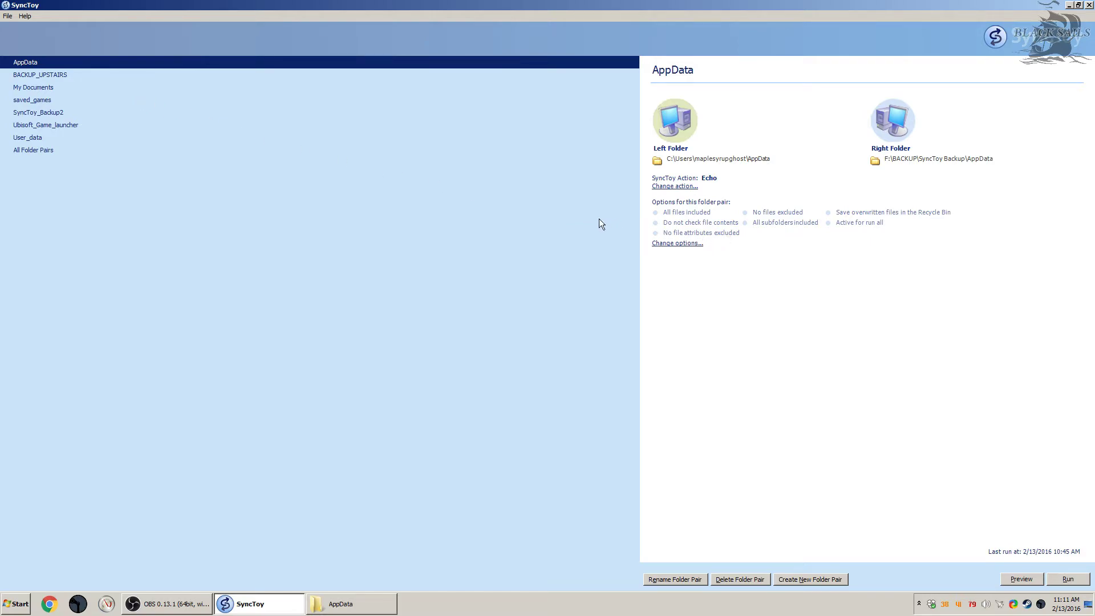
{"action": "left_click", "coordinate": [177, 74]}
{"action": "left_click", "coordinate": [670, 243]}
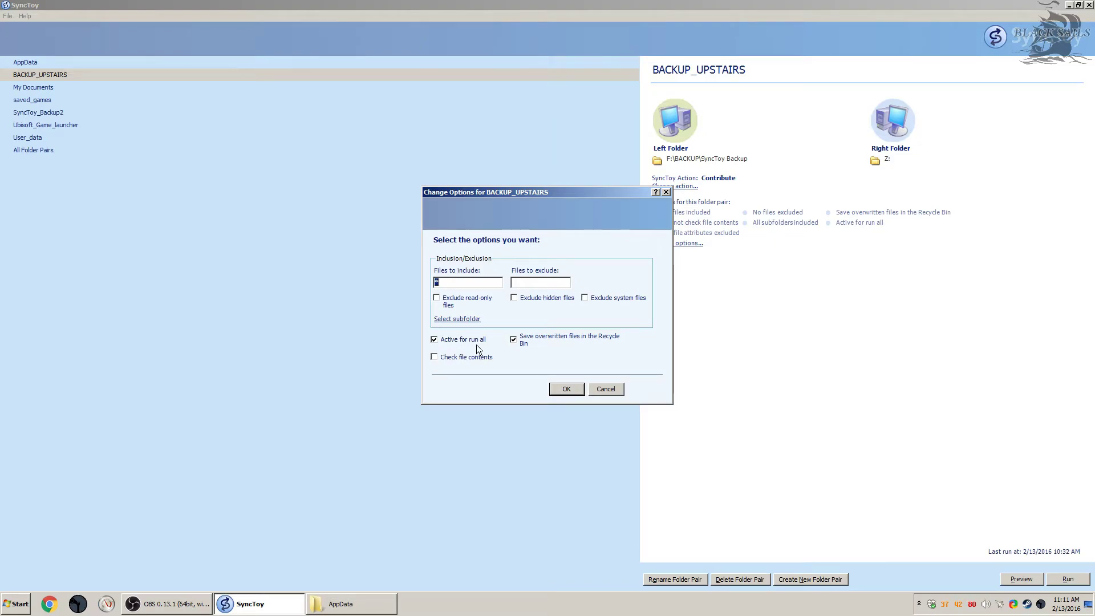
{"action": "left_click", "coordinate": [618, 391]}
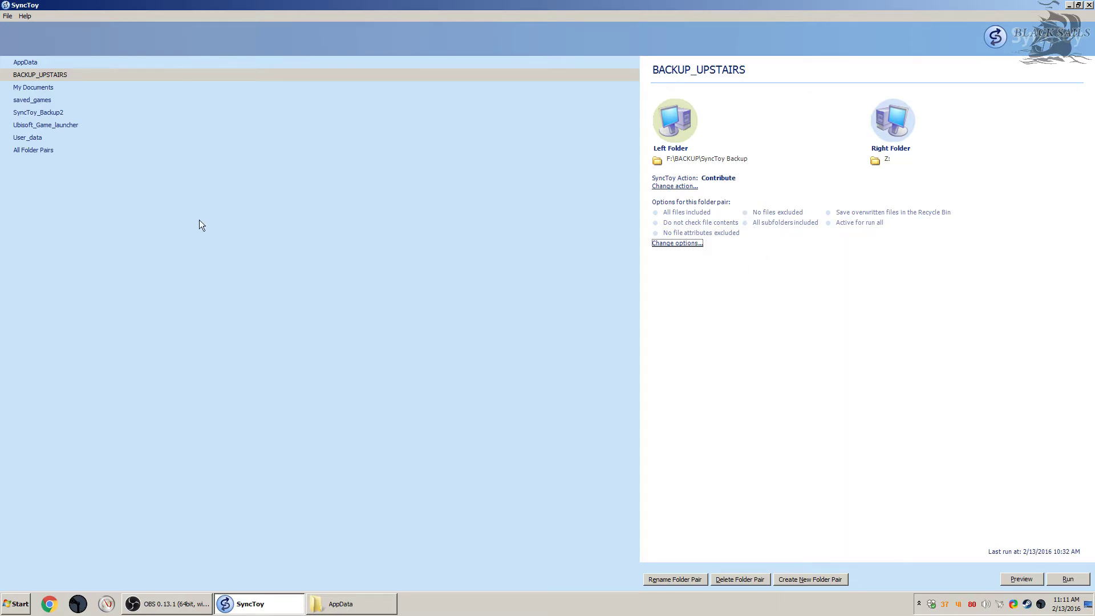
{"action": "left_click", "coordinate": [117, 152]}
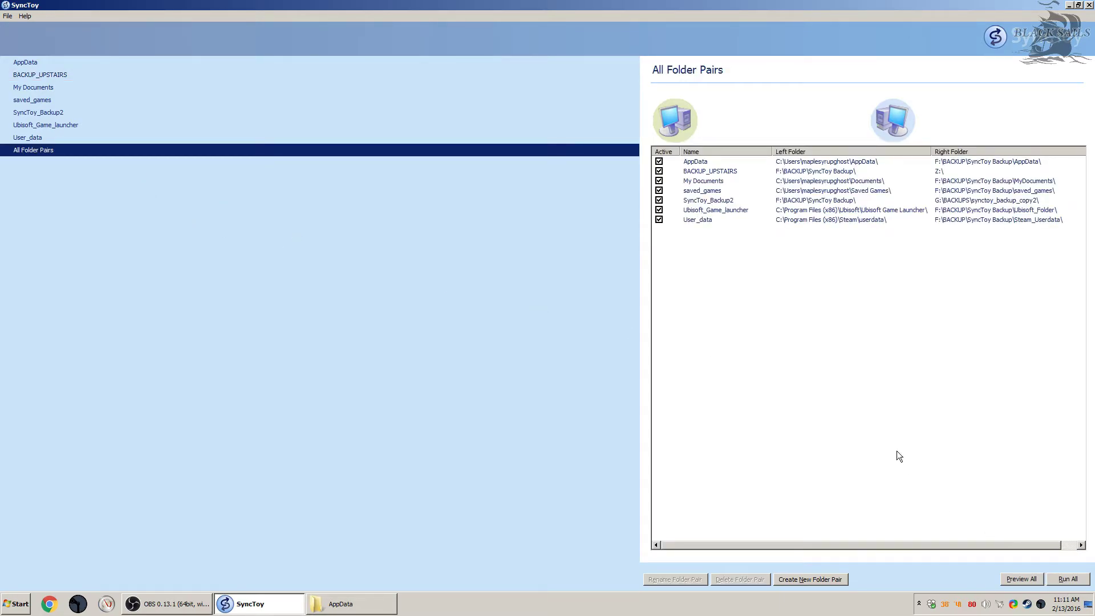
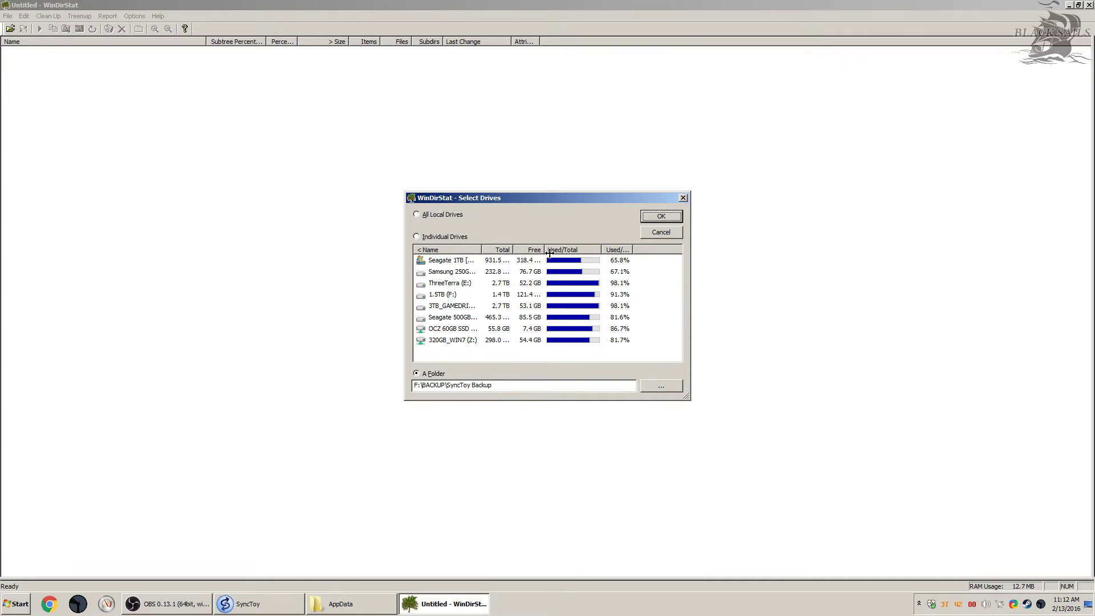
Step: Scan the folder F:\BACKUP\SyncToy Backup with WinDirStat
{"action": "left_click", "coordinate": [661, 384]}
{"action": "left_click", "coordinate": [555, 389]}
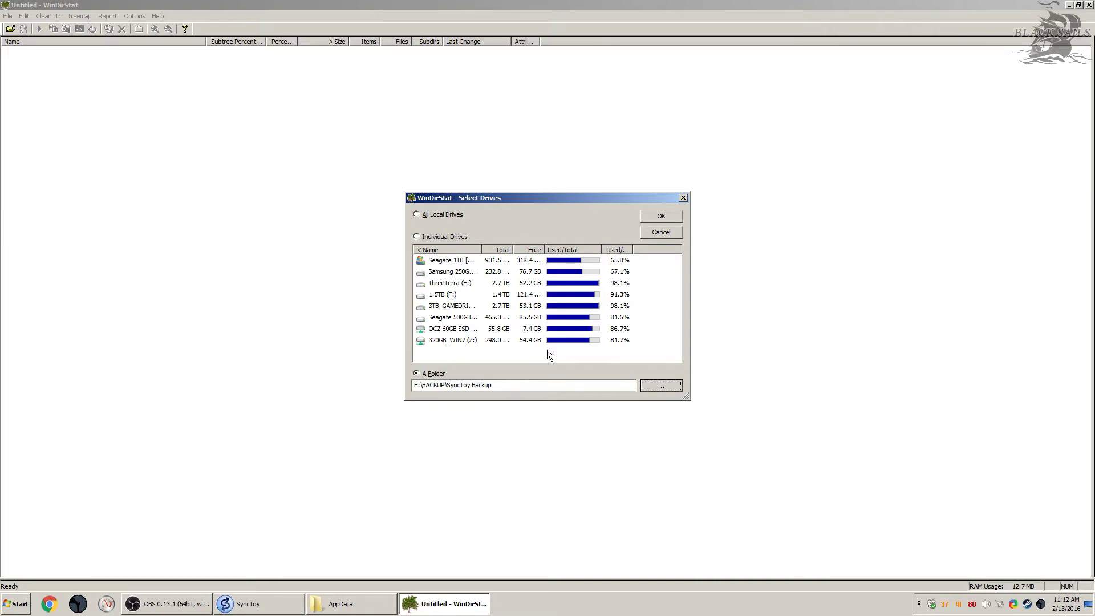
{"action": "left_click", "coordinate": [667, 215]}
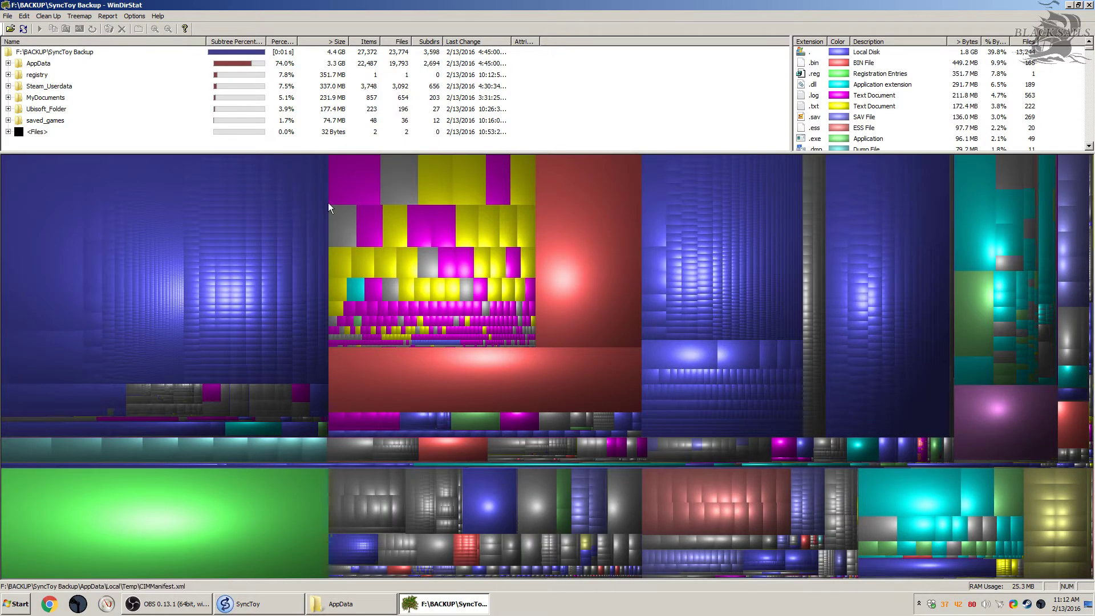
Step: Examine the treemap's large blocks: the two graprep.bin files, the log files in AppData's Temp folder, and the registry backup file
{"action": "left_click", "coordinate": [563, 252]}
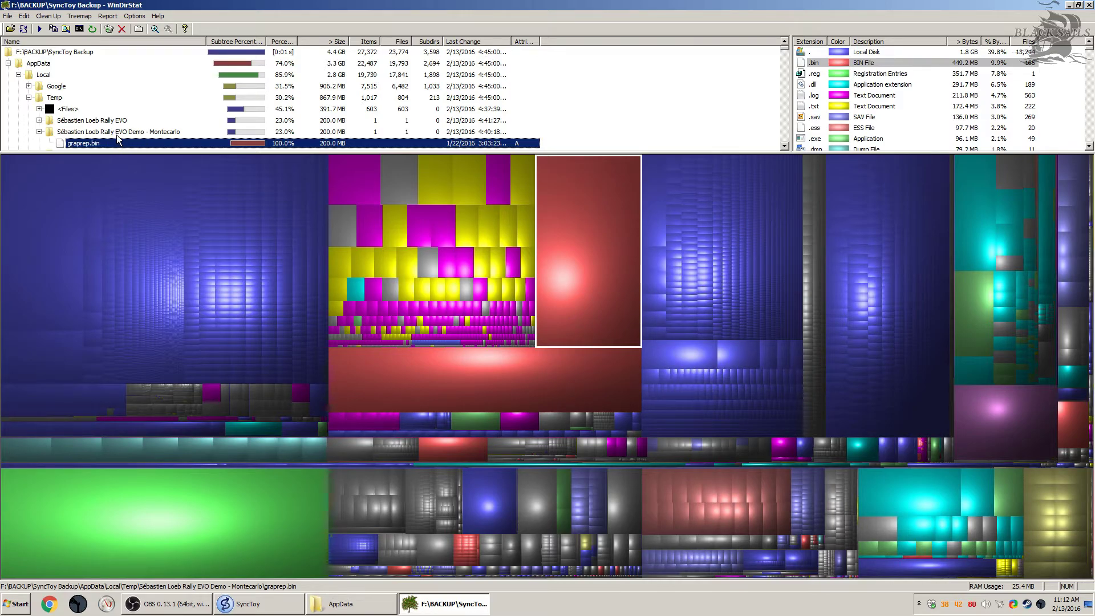
{"action": "left_click", "coordinate": [419, 371]}
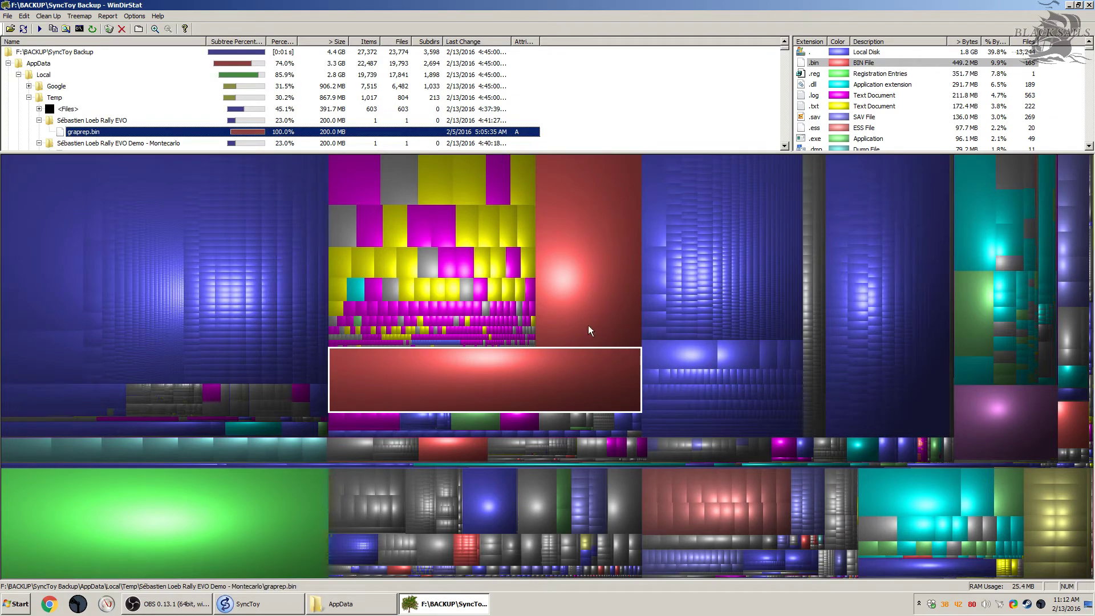
{"action": "left_click", "coordinate": [409, 214]}
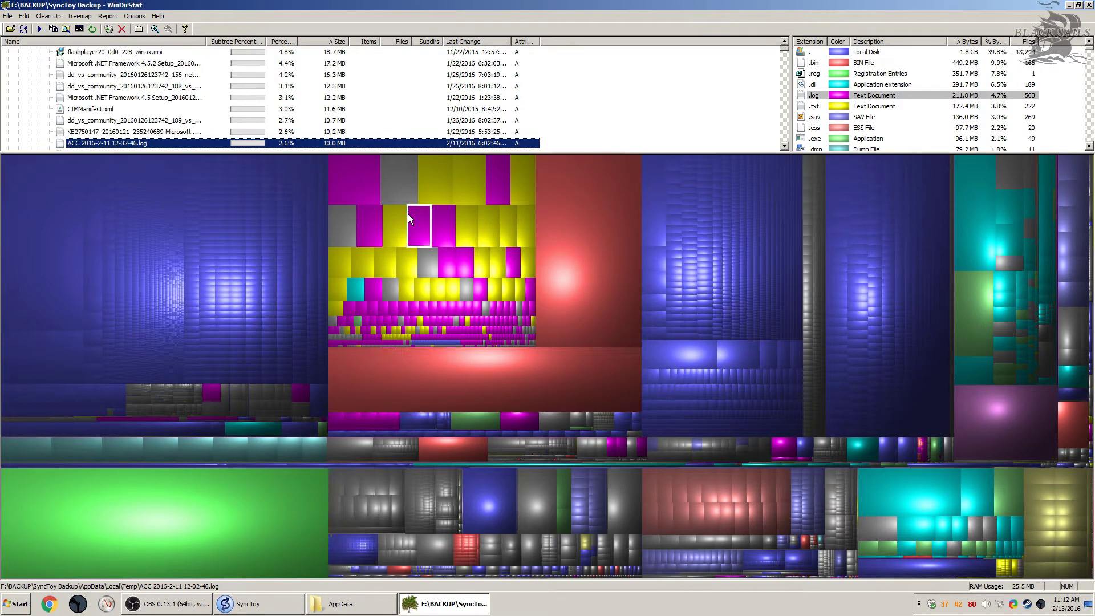
{"action": "scroll", "coordinate": [74, 86], "scroll_direction": "up", "scroll_amount": 3}
{"action": "scroll", "coordinate": [75, 85], "scroll_direction": "down", "scroll_amount": 1}
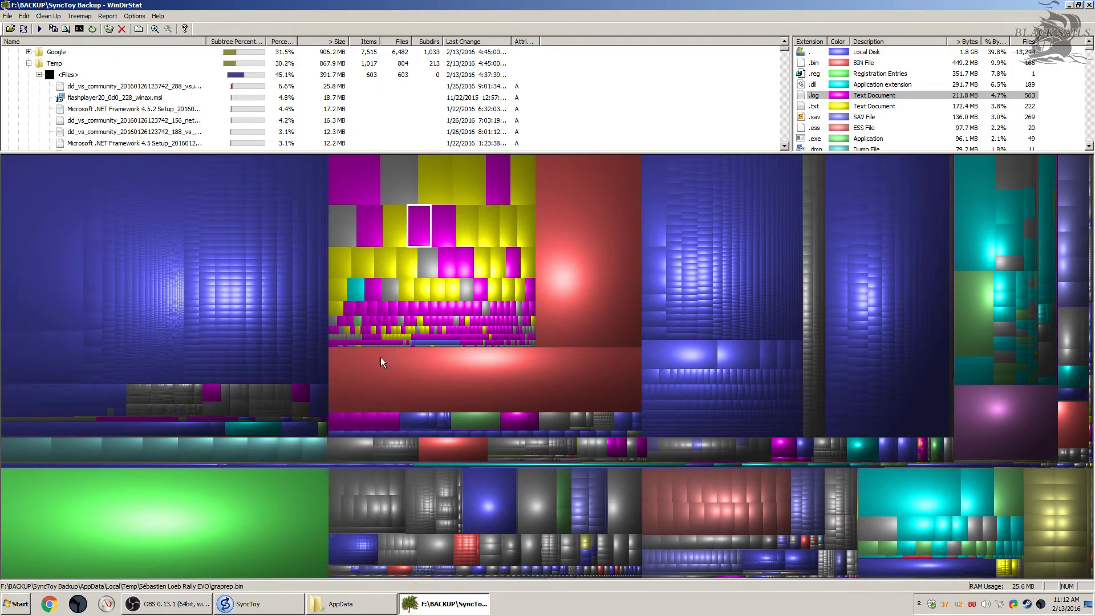
{"action": "left_click", "coordinate": [174, 494]}
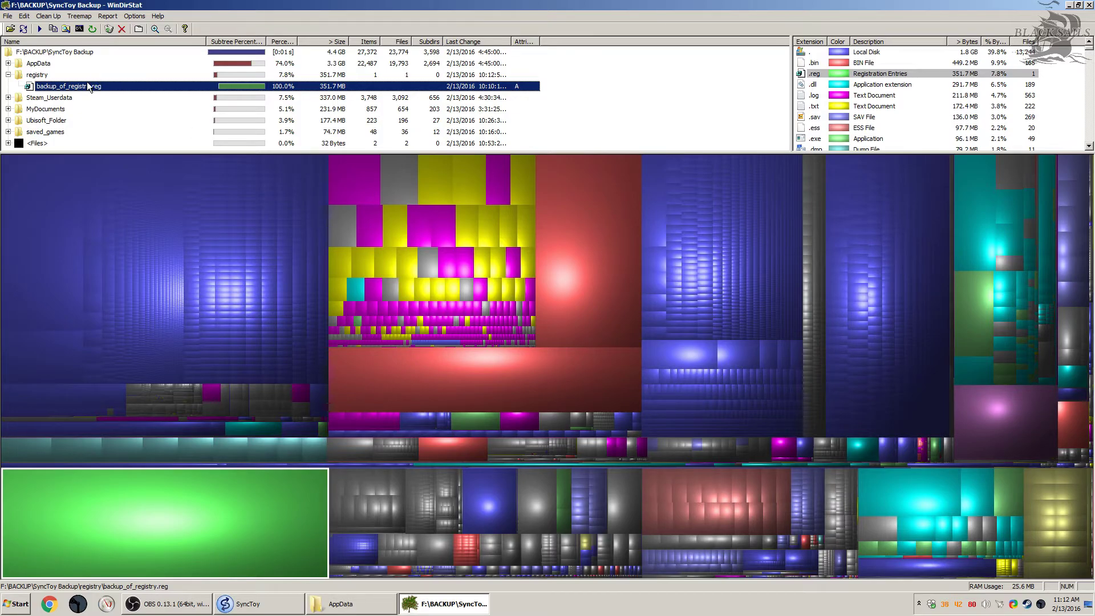
Step: Examine the blocks of Chrome cache files and Steam htmlcache files that take up space in the AppData backup
{"action": "left_click", "coordinate": [191, 208]}
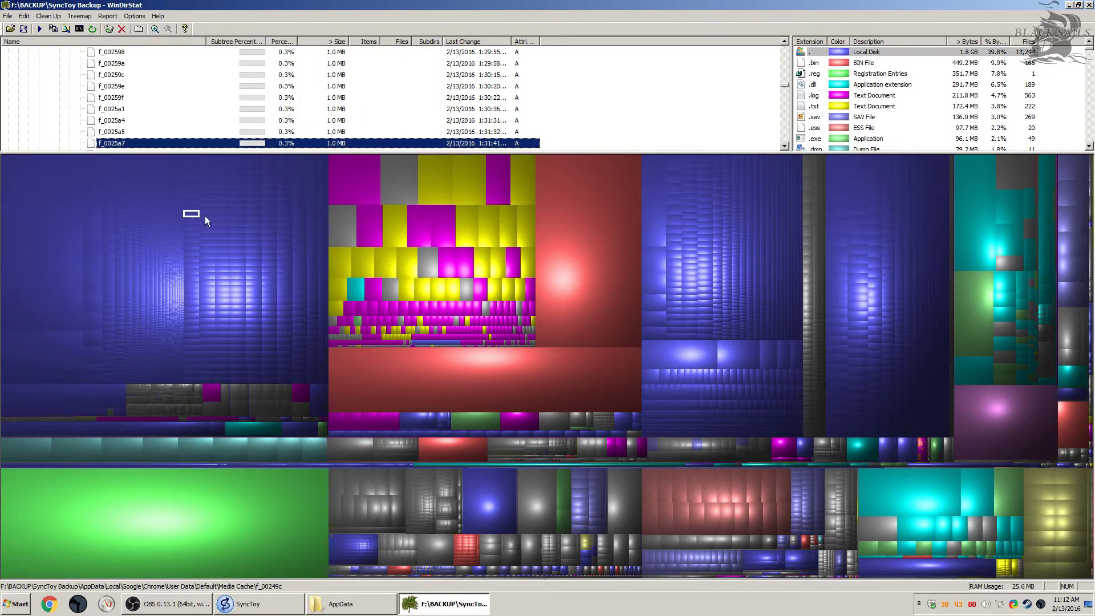
{"action": "left_click", "coordinate": [76, 219]}
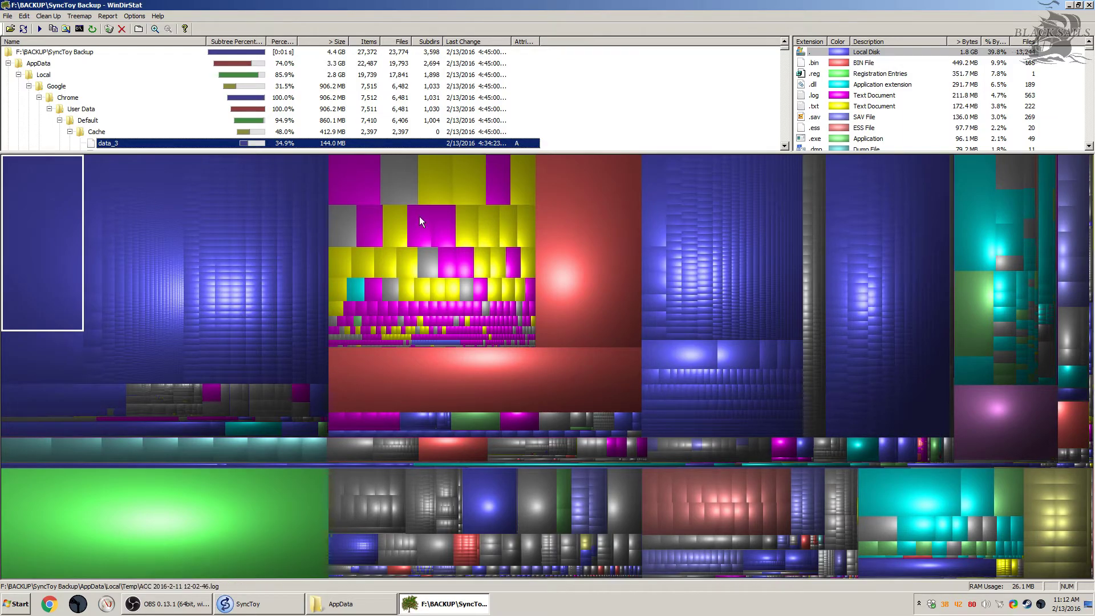
{"action": "left_click", "coordinate": [734, 225]}
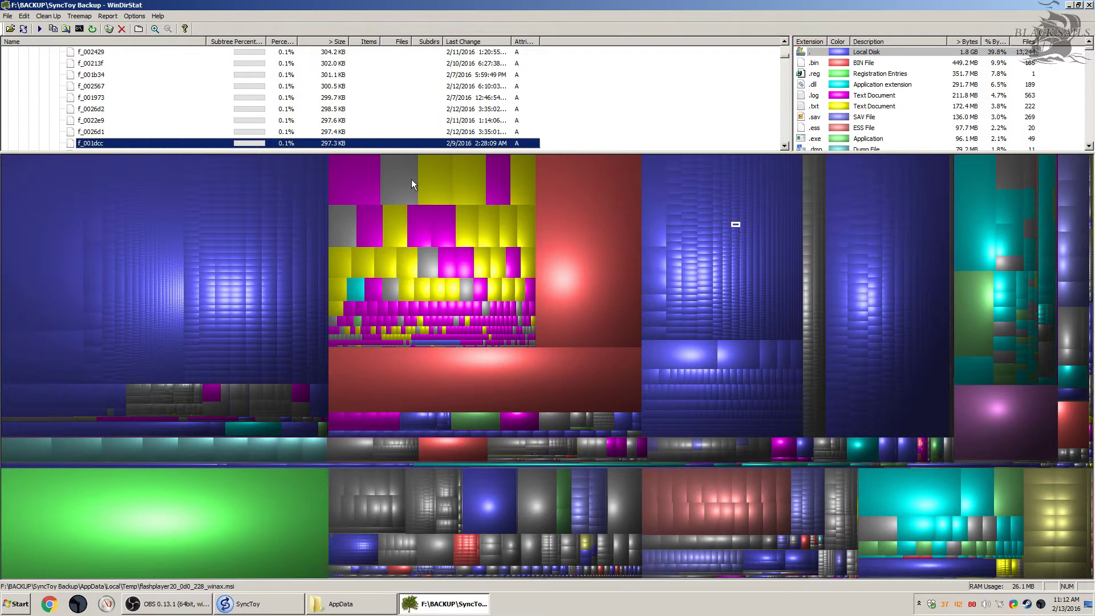
{"action": "scroll", "coordinate": [364, 123], "scroll_direction": "up", "scroll_amount": 1}
{"action": "scroll", "coordinate": [365, 122], "scroll_direction": "up", "scroll_amount": 10}
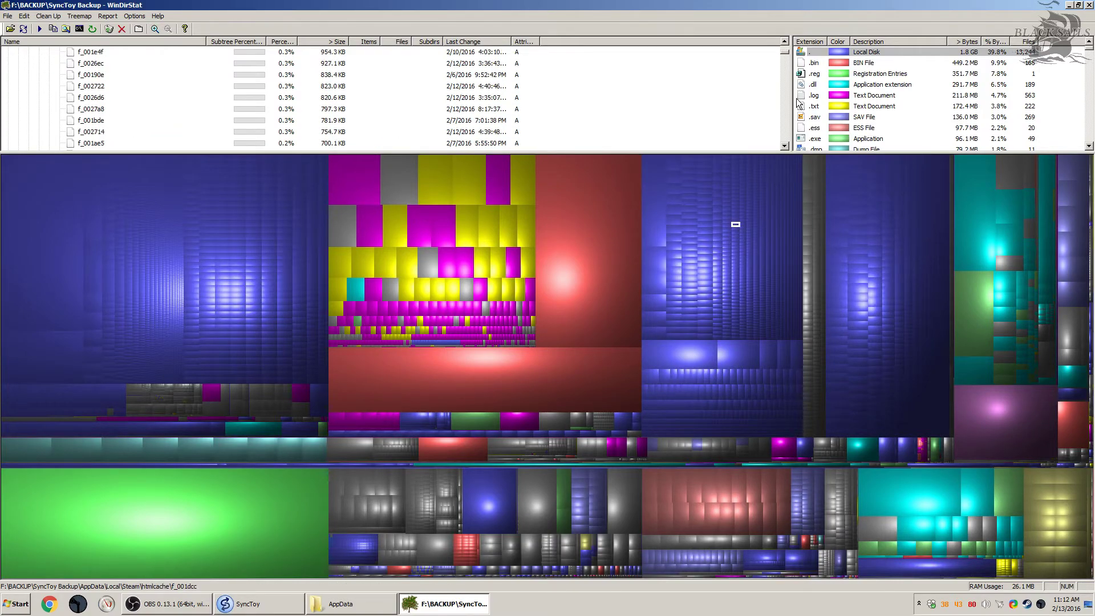
{"action": "left_click", "coordinate": [785, 54]}
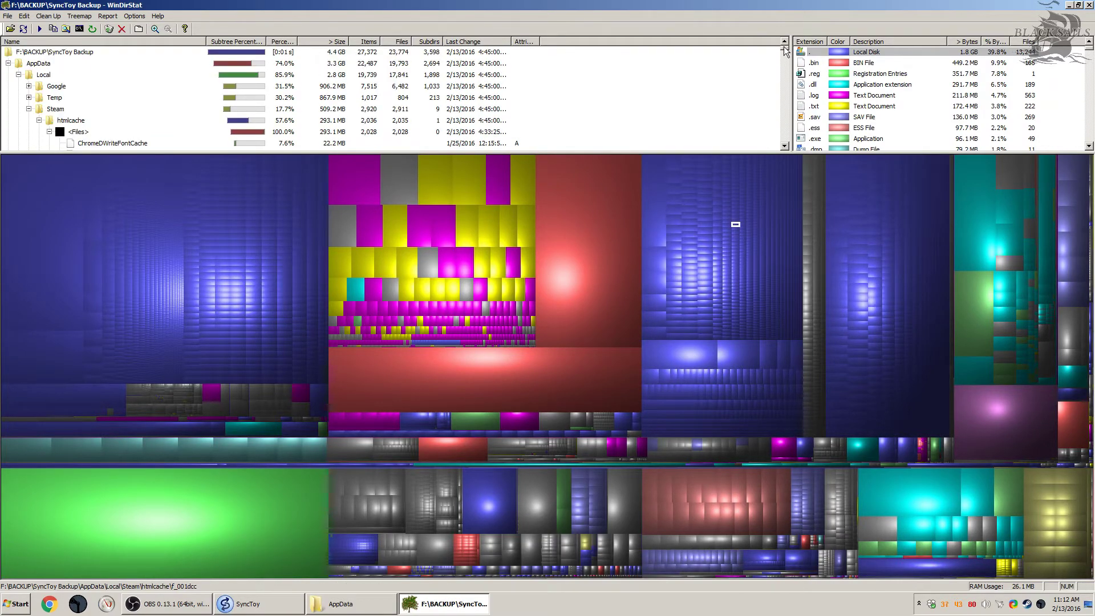
{"action": "scroll", "coordinate": [170, 107], "scroll_direction": "down", "scroll_amount": 10}
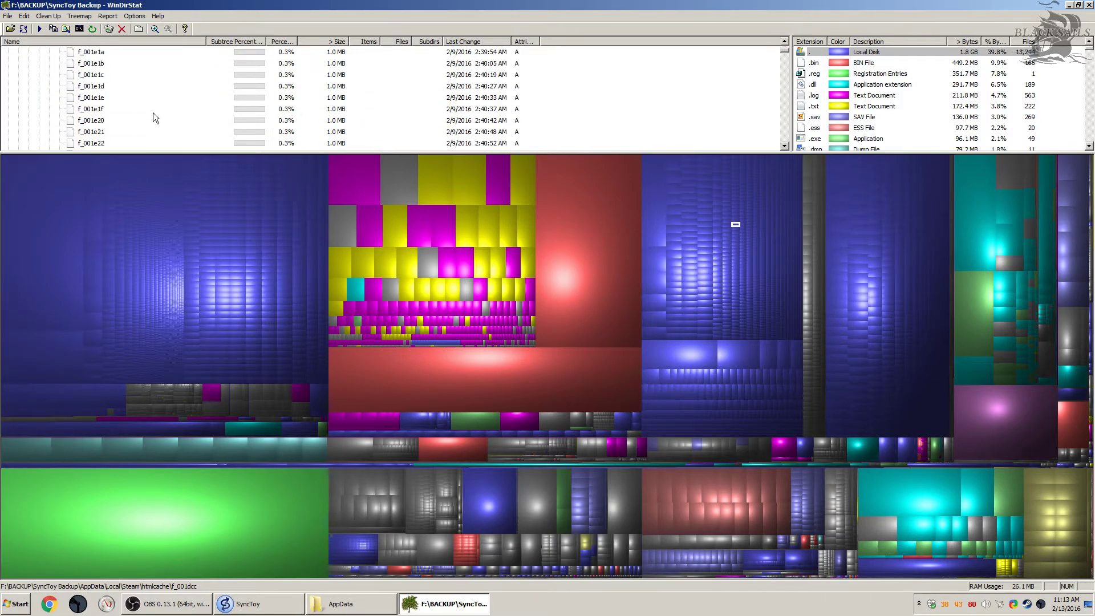
{"action": "scroll", "coordinate": [153, 113], "scroll_direction": "up", "scroll_amount": 10}
{"action": "scroll", "coordinate": [152, 111], "scroll_direction": "up", "scroll_amount": 2}
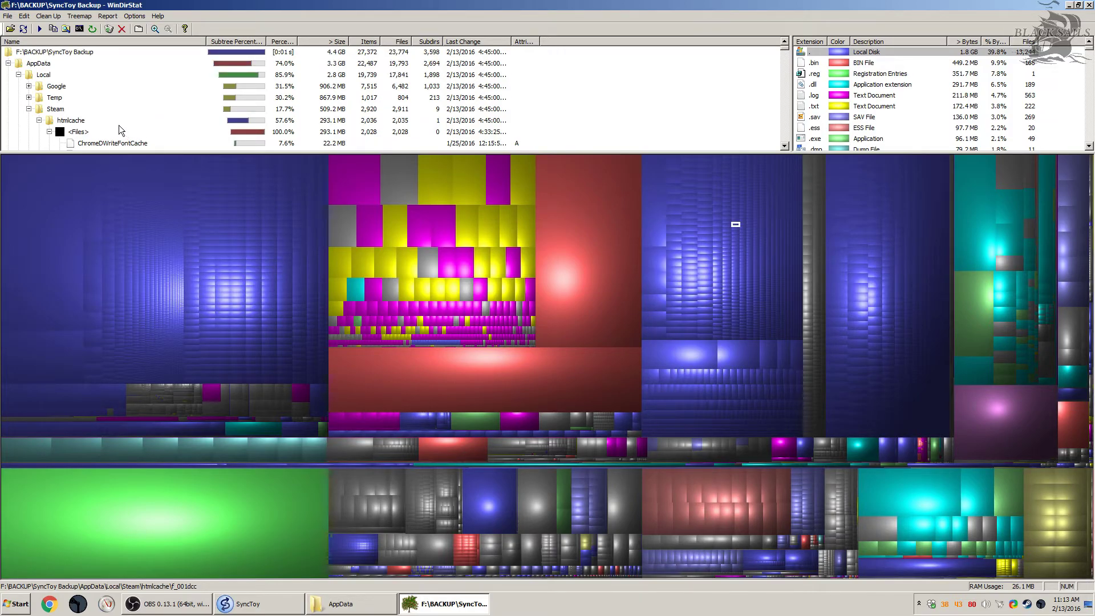
{"action": "left_click", "coordinate": [696, 359]}
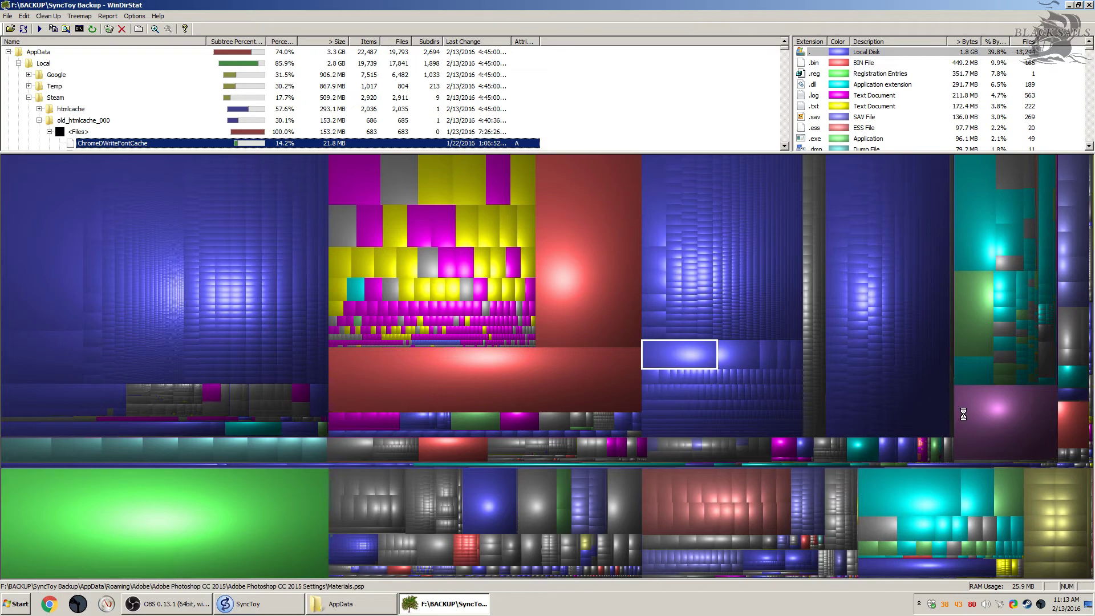
{"action": "left_click", "coordinate": [964, 415]}
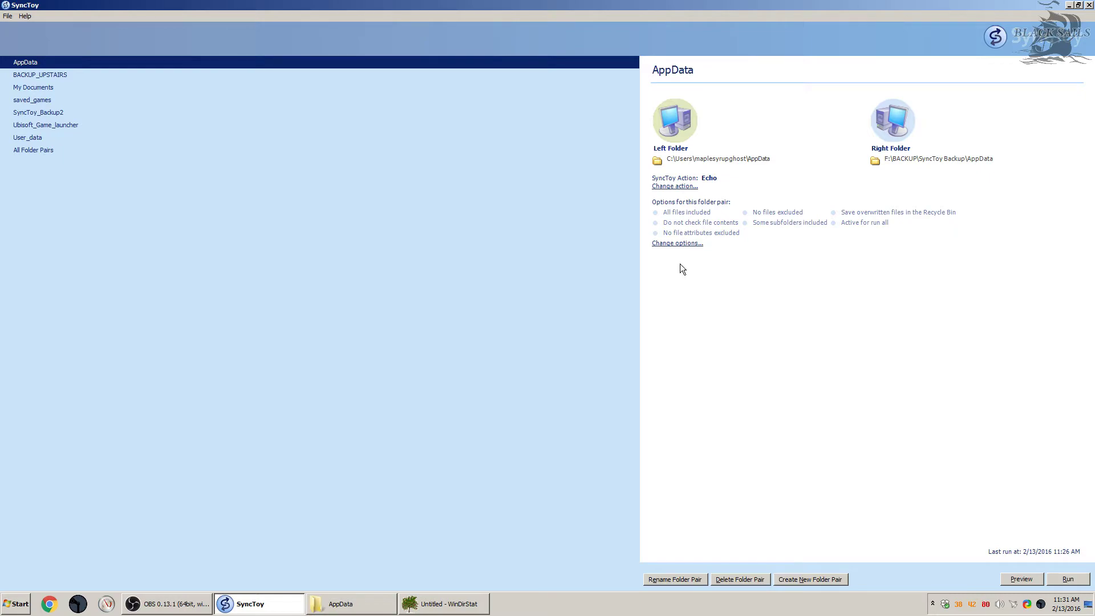
Step: Switch to WinDirStat and scan only the folder F:\BACKUP\SyncToy Backup\AppData
{"action": "left_click", "coordinate": [448, 608]}
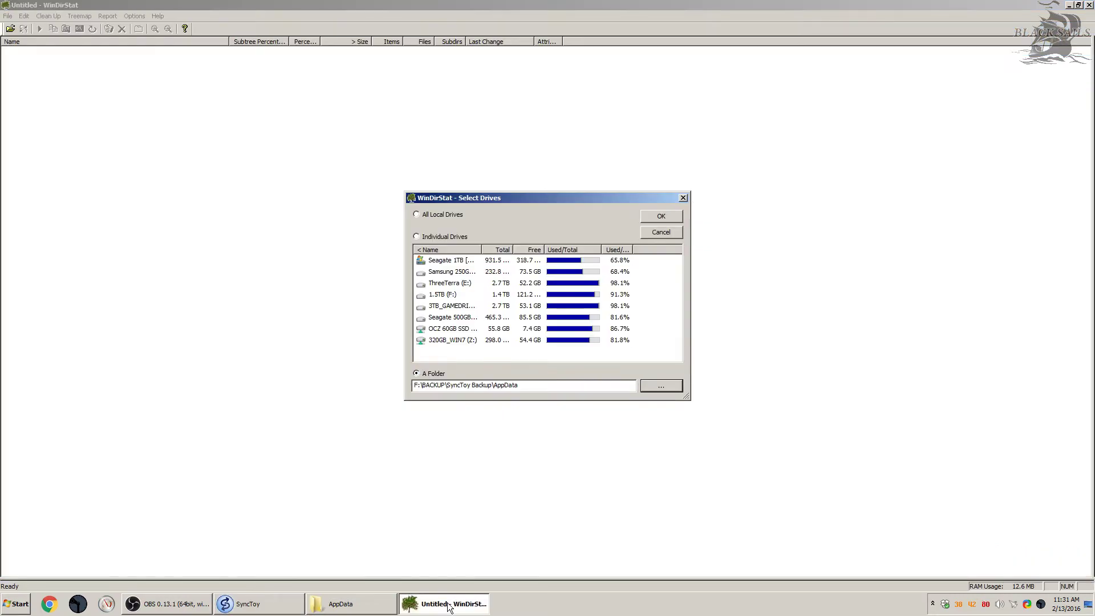
{"action": "left_click_drag", "start_coordinate": [496, 386], "coordinate": [526, 386]}
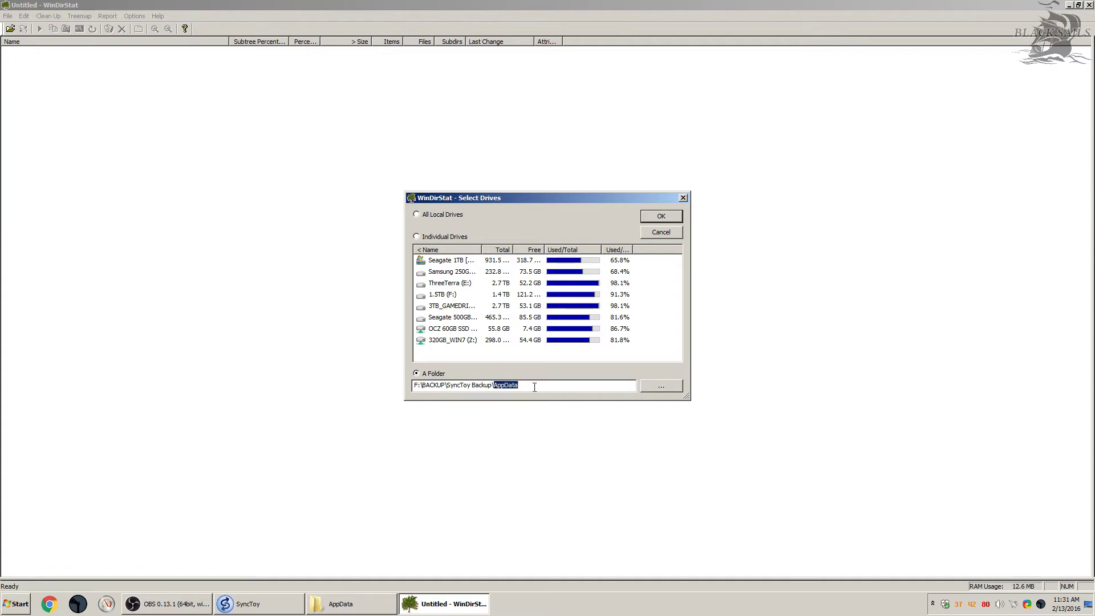
{"action": "left_click", "coordinate": [527, 385]}
{"action": "left_click_drag", "start_coordinate": [517, 386], "coordinate": [493, 385]}
{"action": "left_click", "coordinate": [506, 385]}
{"action": "left_click", "coordinate": [675, 217]}
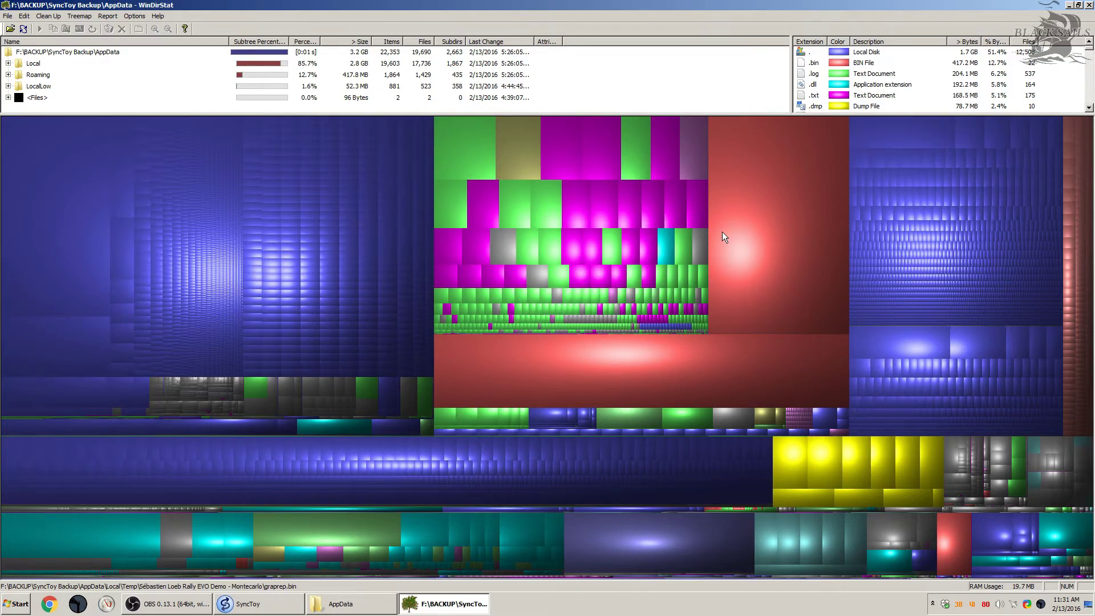
Step: Inspect the graprep.bin file of the Sébastien Loeb Rally EVO Demo in the Temp folder of the AppData scan
{"action": "left_click", "coordinate": [710, 228]}
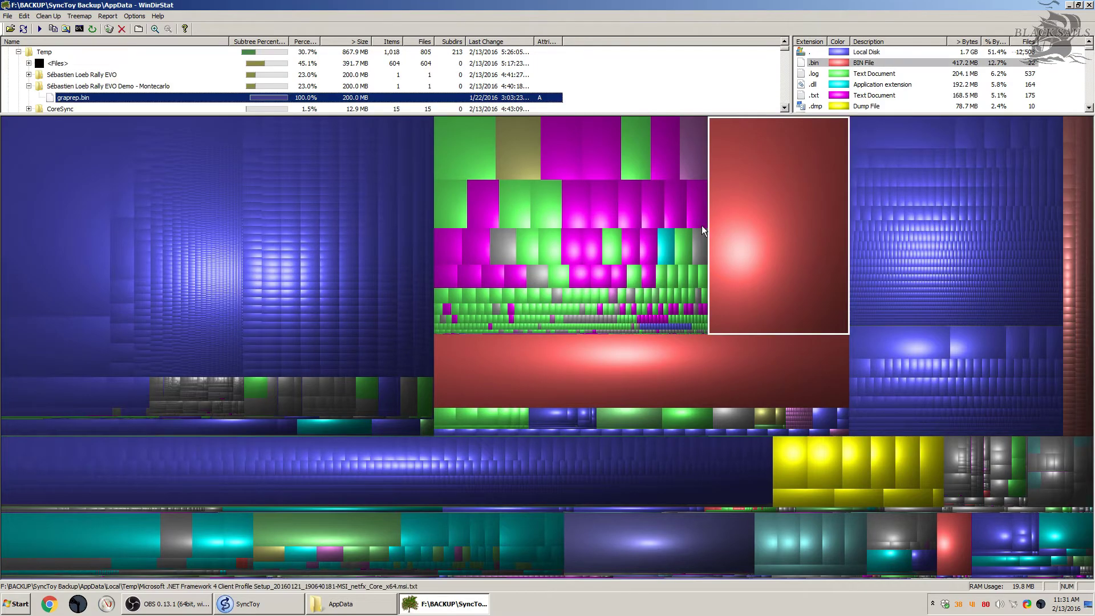
{"action": "left_click", "coordinate": [658, 221]}
{"action": "left_click", "coordinate": [771, 173]}
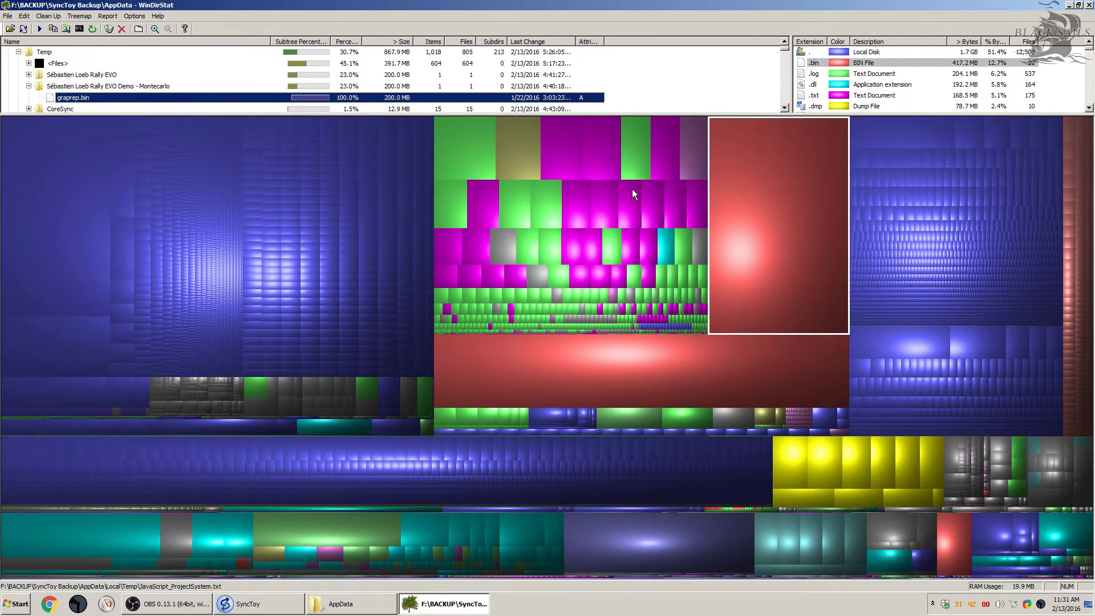
Step: Switch to SyncToy and open the subfolder selection in the AppData pair's options
{"action": "key", "text": "alt+Tab"}
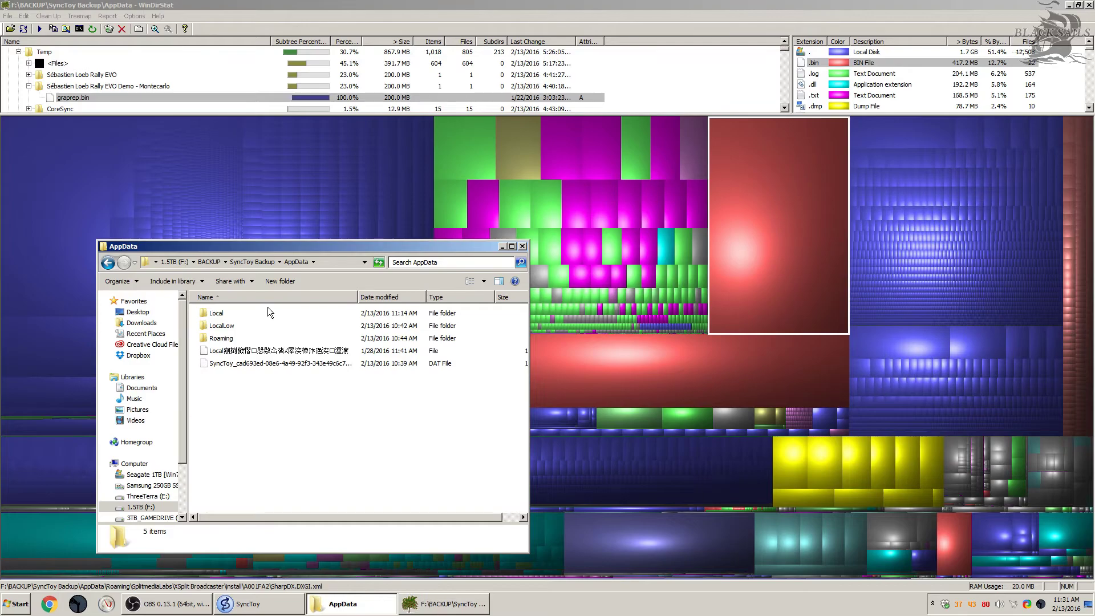
{"action": "left_click", "coordinate": [285, 603]}
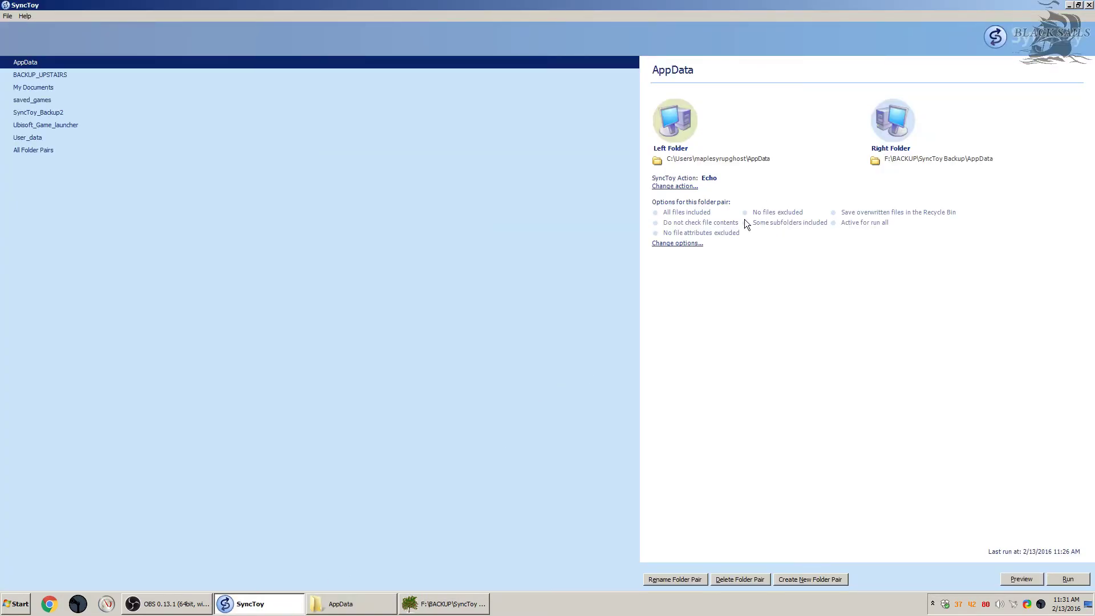
{"action": "left_click", "coordinate": [678, 245]}
{"action": "left_click", "coordinate": [465, 319]}
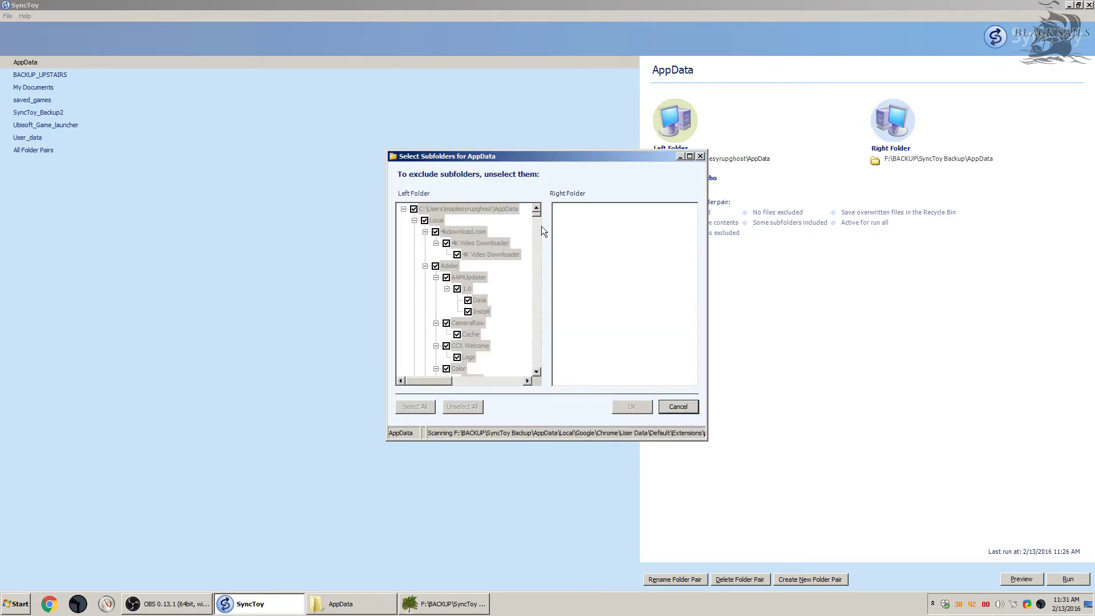
Step: Collapse the 4kdownload.com, Adobe, AMD, Apps and ATI folders under Local in the source folder tree
{"action": "left_click", "coordinate": [425, 232]}
{"action": "left_click", "coordinate": [425, 243]}
{"action": "left_click", "coordinate": [425, 254]}
{"action": "left_click", "coordinate": [425, 265]}
{"action": "left_click", "coordinate": [425, 277]}
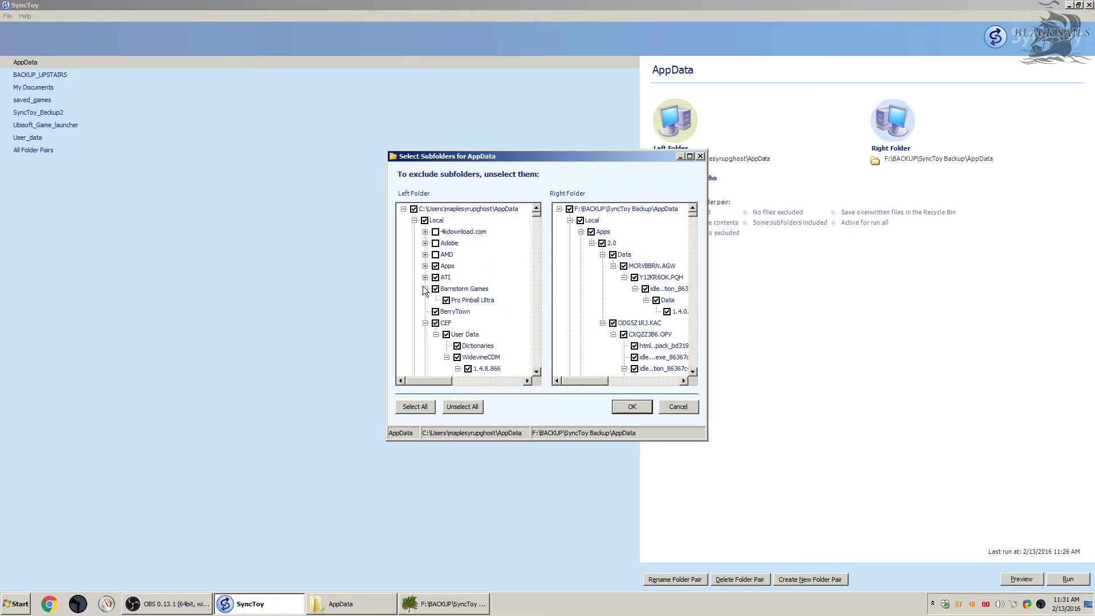
Step: Bring up the backup's AppData folder, place its window beside the subfolder selection window, and switch to WinDirStat
{"action": "left_click", "coordinate": [386, 609]}
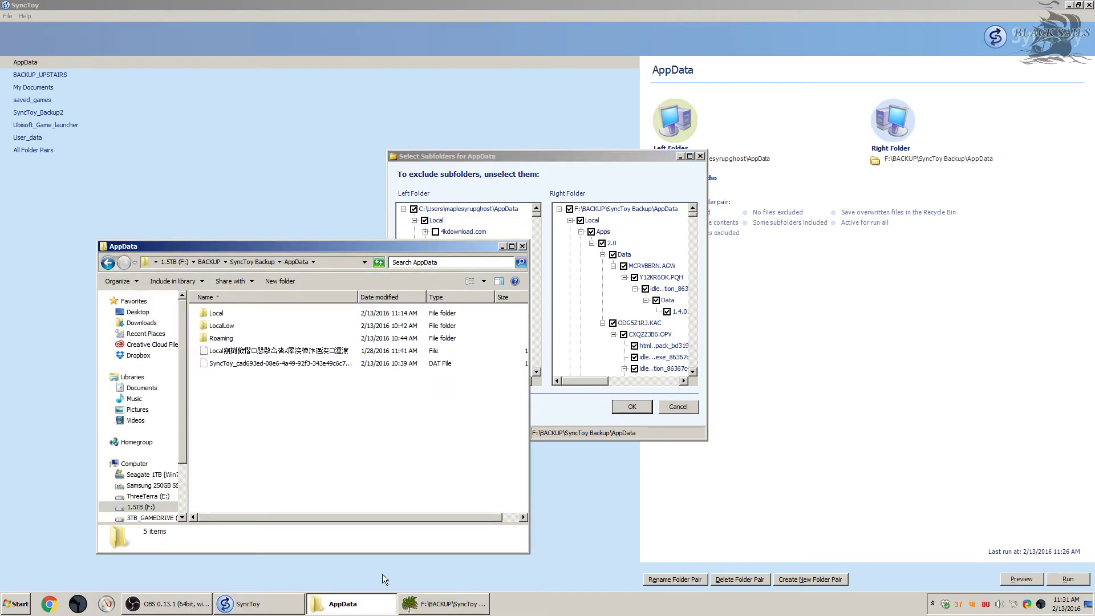
{"action": "left_click", "coordinate": [250, 312]}
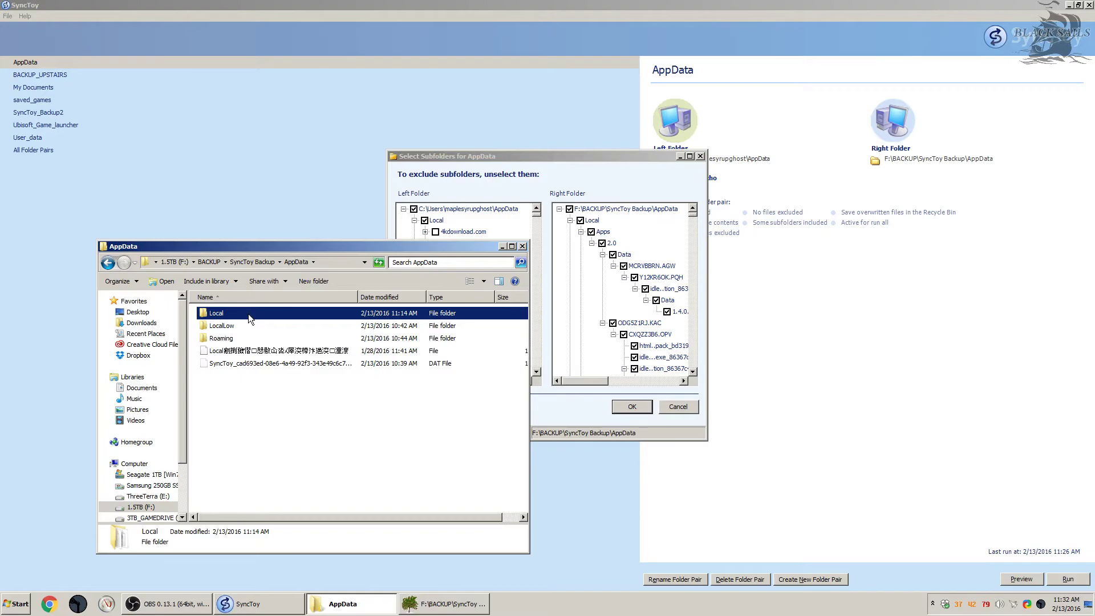
{"action": "left_click_drag", "start_coordinate": [362, 251], "coordinate": [277, 282]}
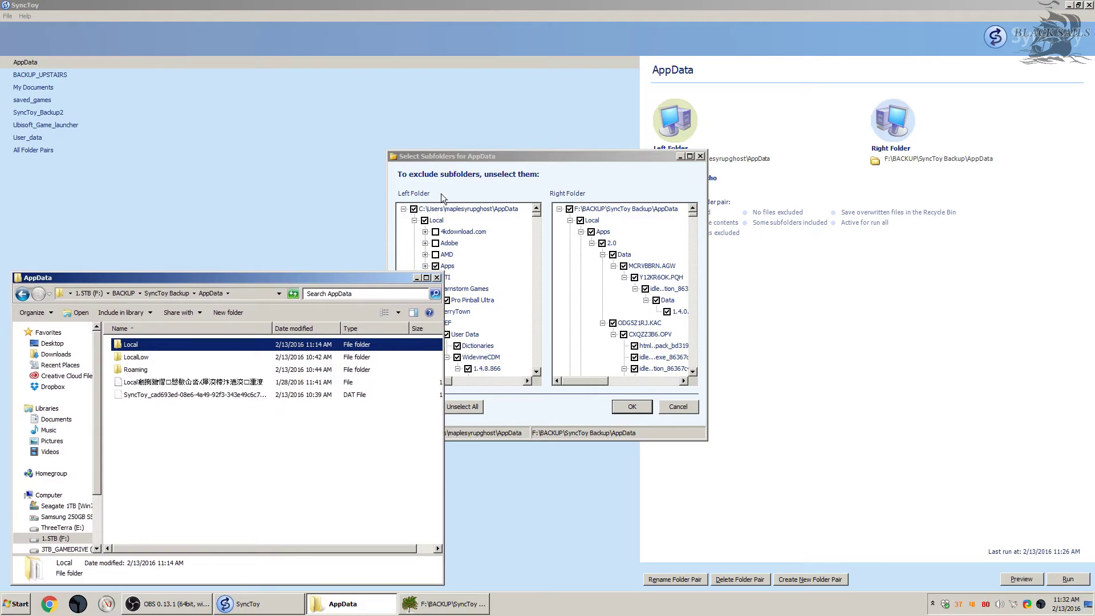
{"action": "left_click_drag", "start_coordinate": [514, 159], "coordinate": [645, 218]}
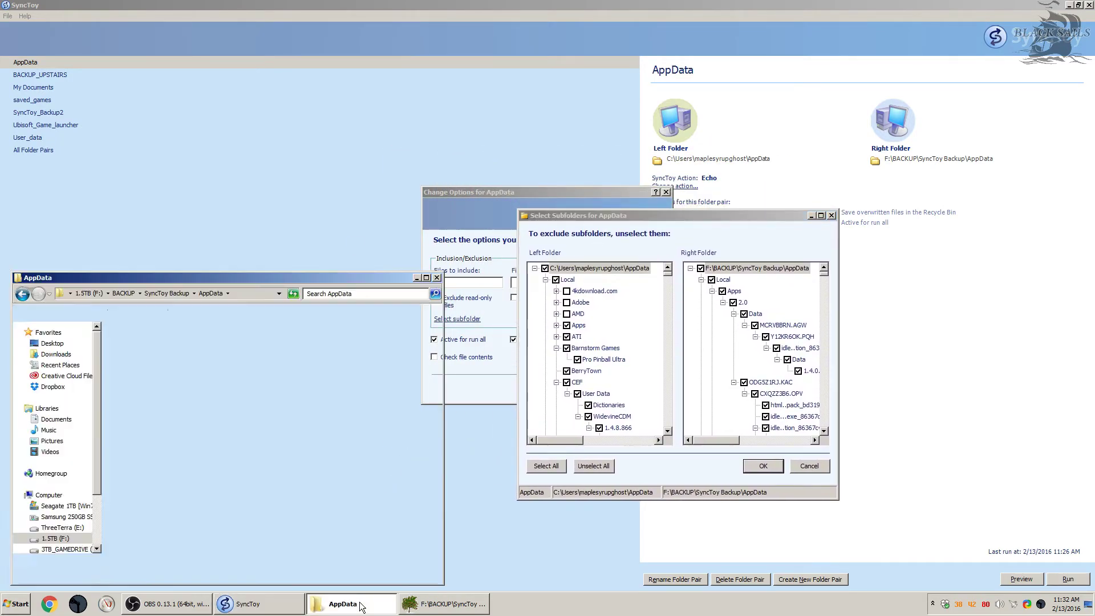
{"action": "left_click", "coordinate": [445, 604]}
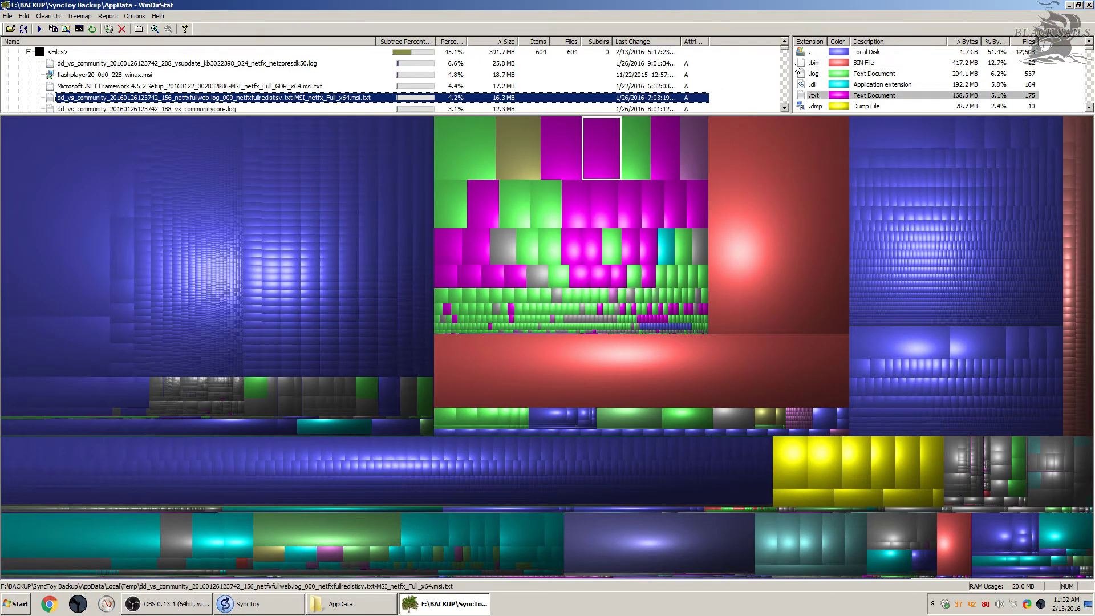
Step: Locate the Temp folder under Local in the AppData scan and switch to SyncToy's subfolder selection
{"action": "scroll", "coordinate": [173, 87], "scroll_direction": "up", "scroll_amount": 2}
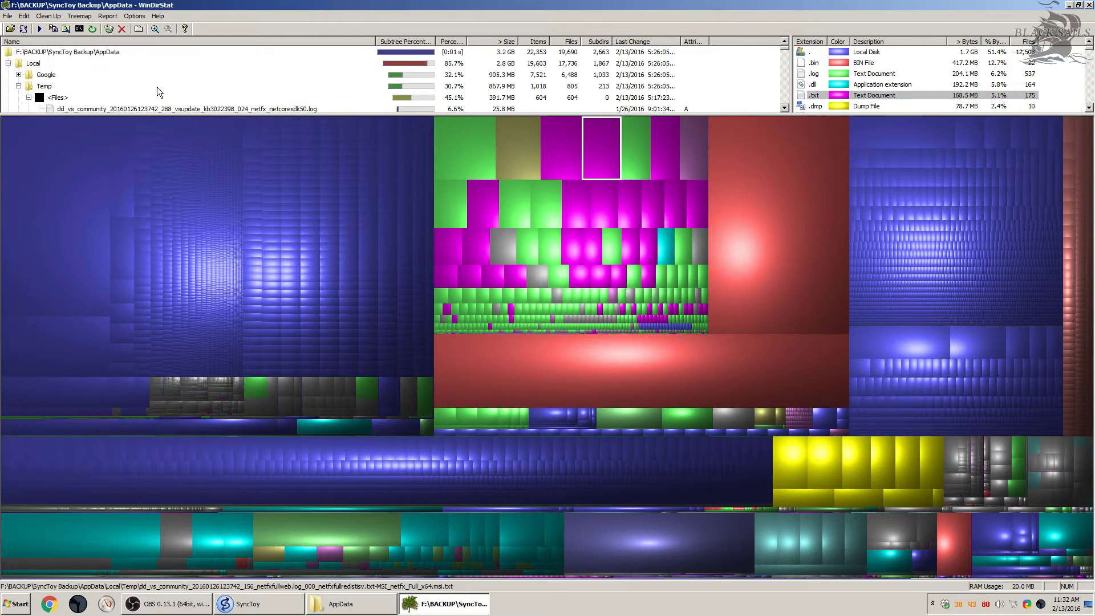
{"action": "left_click", "coordinate": [66, 86]}
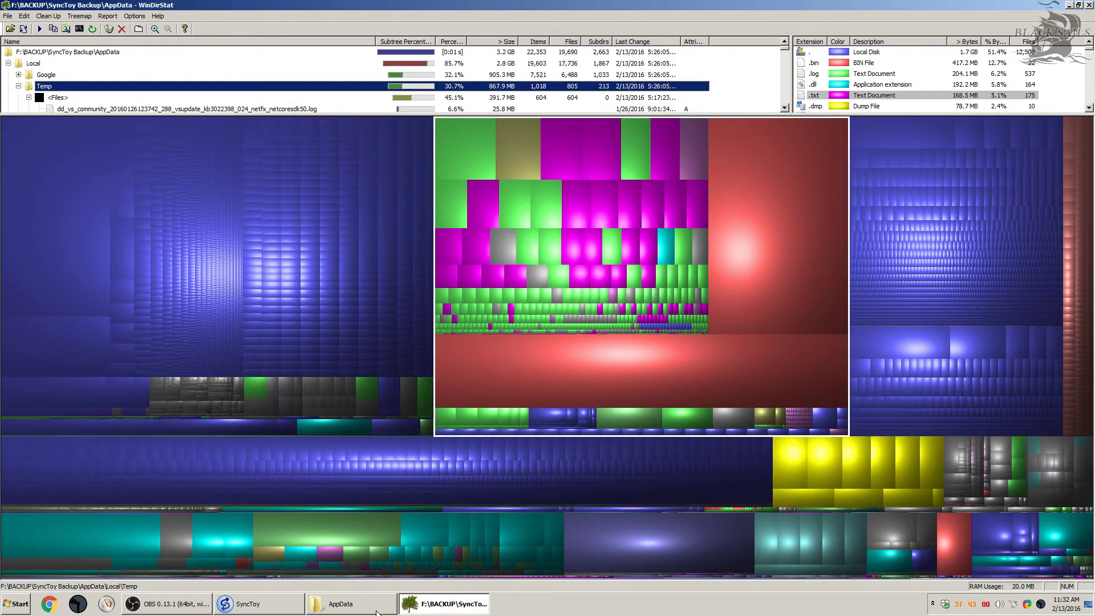
{"action": "left_click", "coordinate": [340, 603]}
{"action": "left_click", "coordinate": [242, 599]}
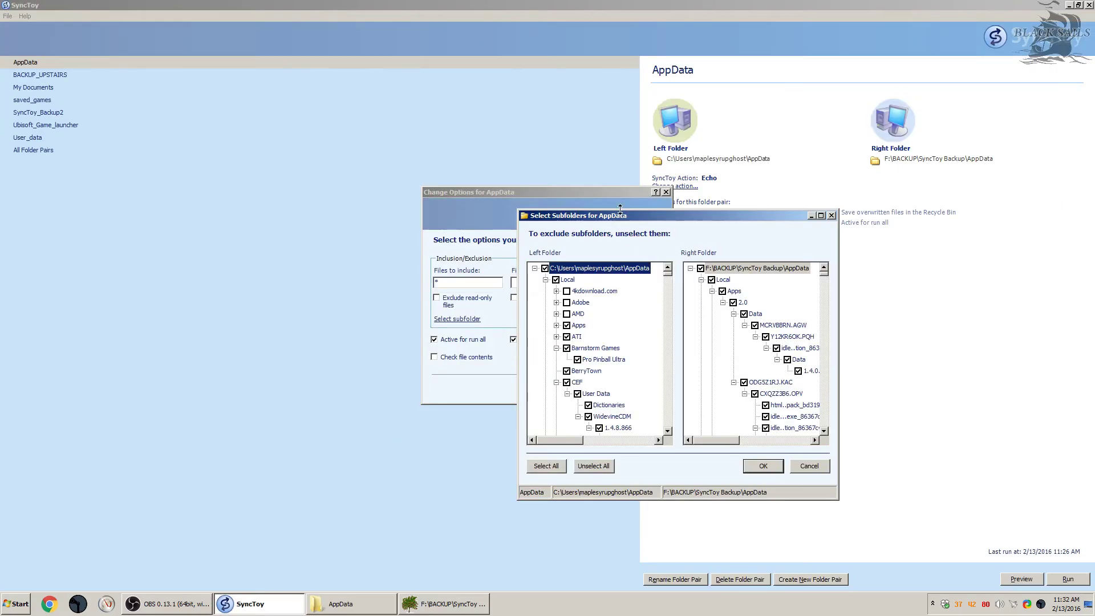
Step: Collapse the expanded folders from CEF through Dropbox under Local in the source folder tree
{"action": "scroll", "coordinate": [553, 350], "scroll_direction": "down", "scroll_amount": 1}
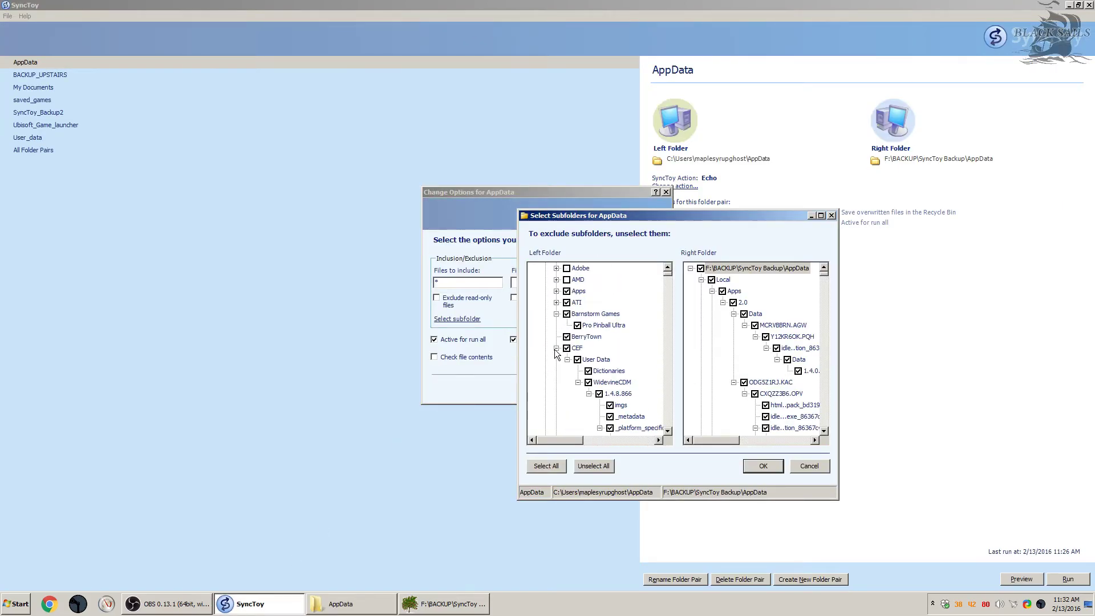
{"action": "left_click", "coordinate": [556, 348]}
{"action": "left_click", "coordinate": [556, 382]}
{"action": "scroll", "coordinate": [556, 379], "scroll_direction": "down", "scroll_amount": 2}
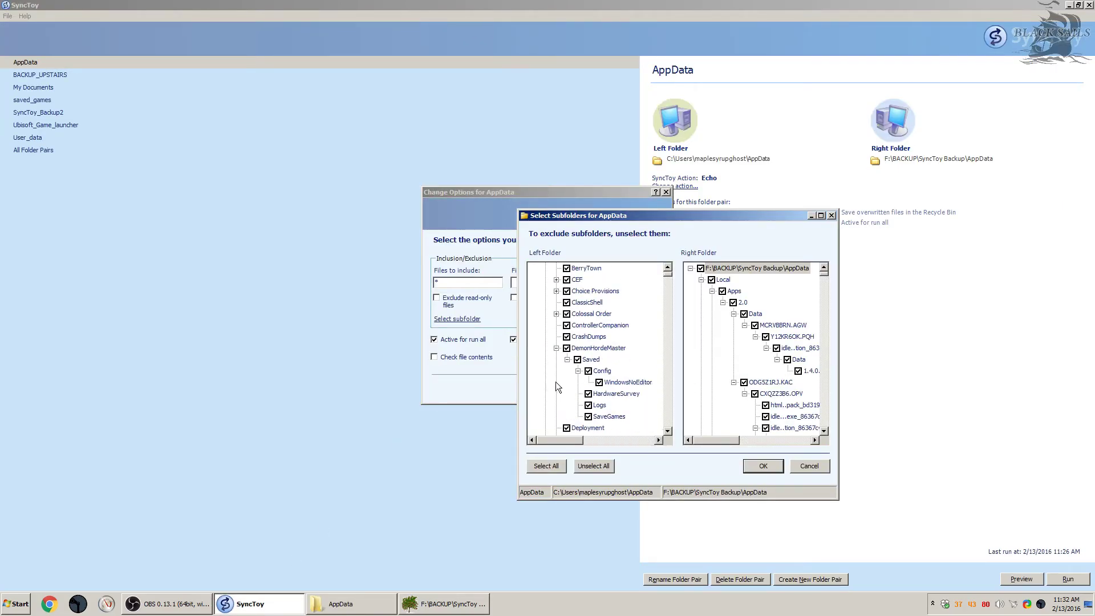
{"action": "left_click", "coordinate": [556, 371]}
{"action": "left_click", "coordinate": [556, 382]}
{"action": "scroll", "coordinate": [557, 371], "scroll_direction": "down", "scroll_amount": 1}
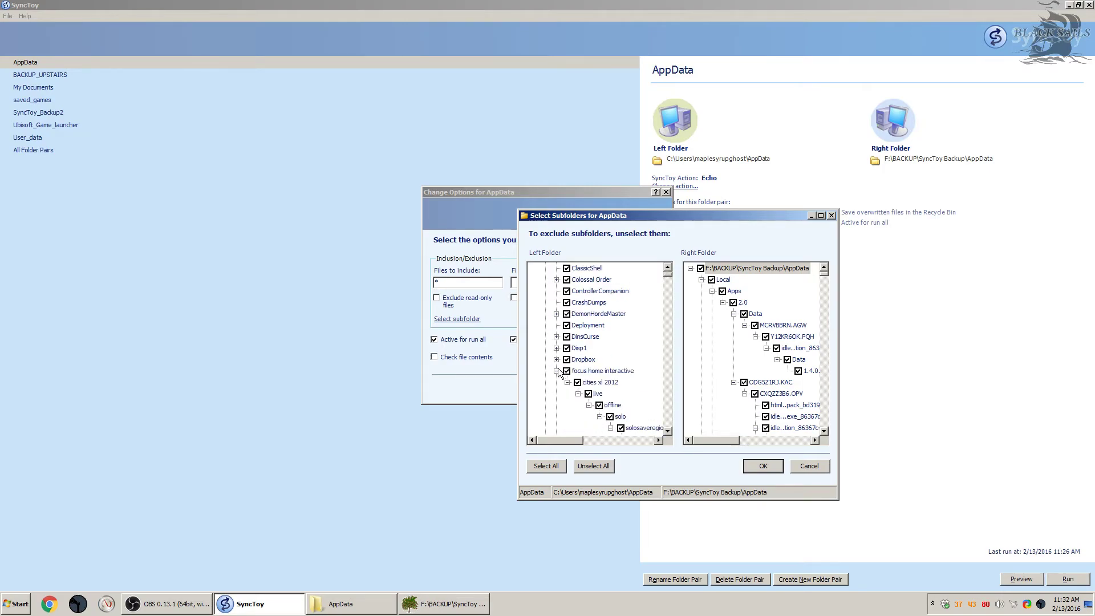
Step: Collapse the source tree folders from focus home interactive through PiratesDeck, including Google, Kholat, Microsoft and Mozilla
{"action": "left_click", "coordinate": [556, 371]}
{"action": "scroll", "coordinate": [553, 363], "scroll_direction": "down", "scroll_amount": 2}
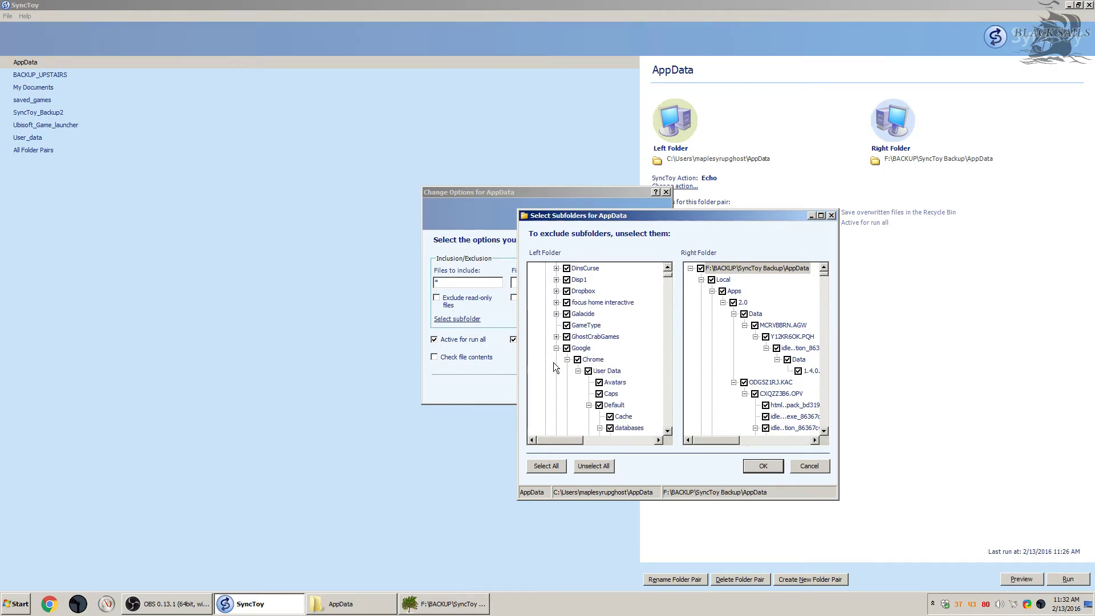
{"action": "left_click", "coordinate": [556, 360]}
{"action": "scroll", "coordinate": [554, 381], "scroll_direction": "down", "scroll_amount": 3}
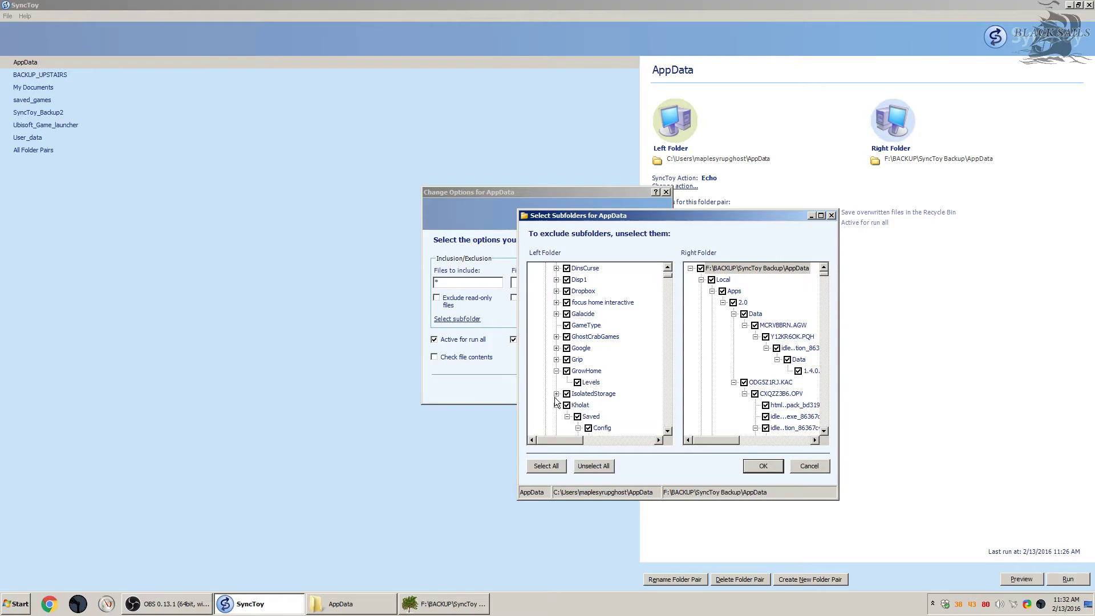
{"action": "left_click", "coordinate": [557, 302]}
{"action": "left_click", "coordinate": [556, 314]}
{"action": "left_click", "coordinate": [557, 348]}
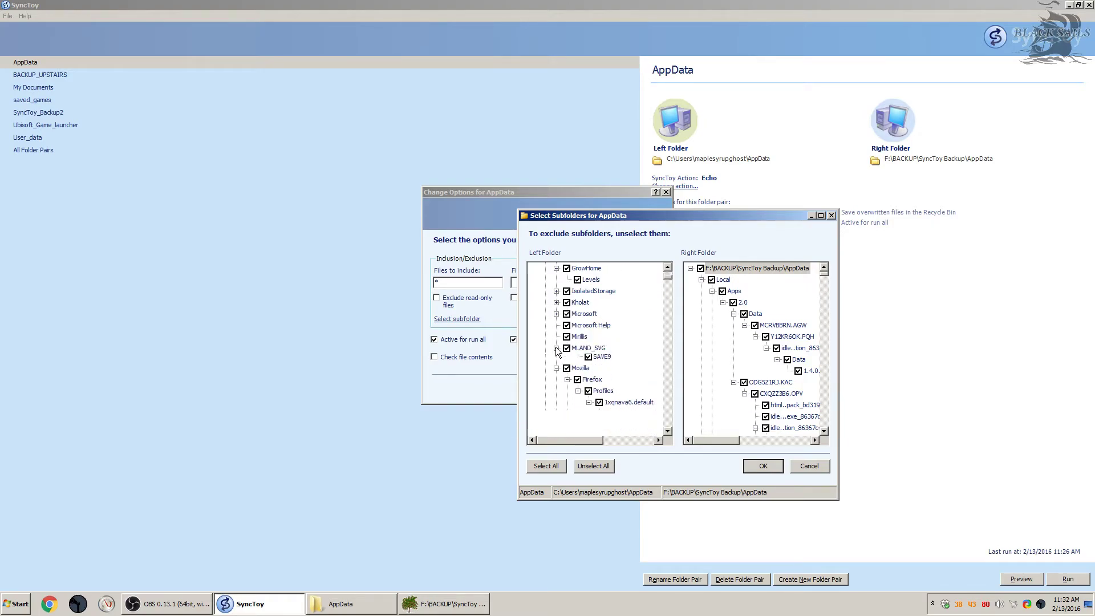
{"action": "left_click", "coordinate": [556, 359]}
{"action": "scroll", "coordinate": [556, 361], "scroll_direction": "down", "scroll_amount": 2}
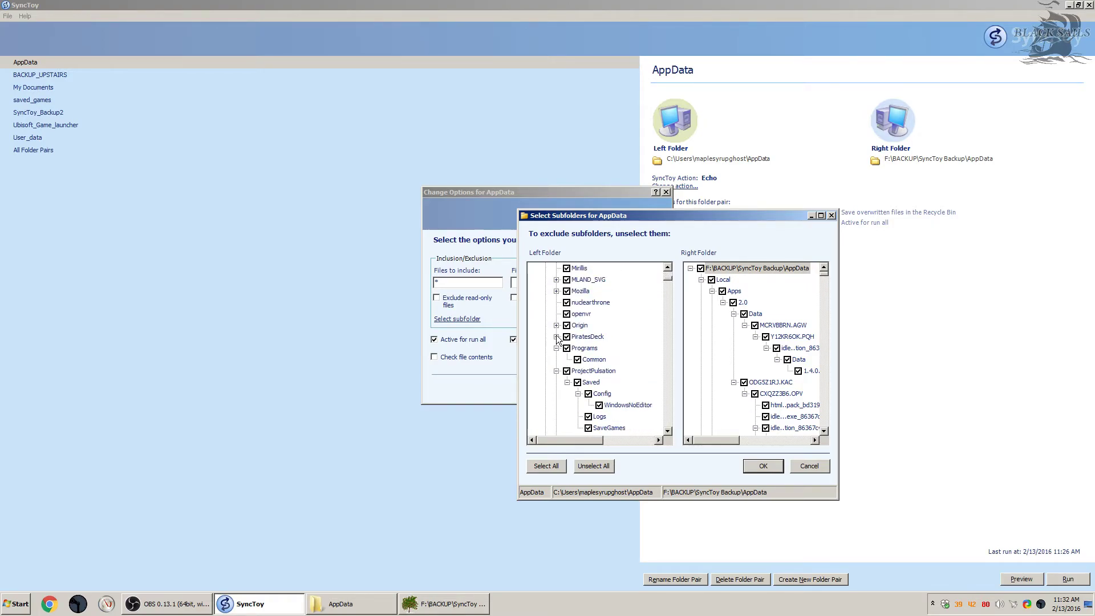
Step: Collapse the Programs, ProjectPulsation, qBittorrent, Rockstar Games and RunRabbitRun folders in the source tree
{"action": "left_click", "coordinate": [556, 349]}
{"action": "left_click", "coordinate": [556, 360]}
{"action": "scroll", "coordinate": [556, 365], "scroll_direction": "down", "scroll_amount": 3}
{"action": "scroll", "coordinate": [557, 317], "scroll_direction": "up", "scroll_amount": 1}
{"action": "left_click", "coordinate": [556, 314]}
{"action": "left_click", "coordinate": [556, 325]}
{"action": "left_click", "coordinate": [556, 337]}
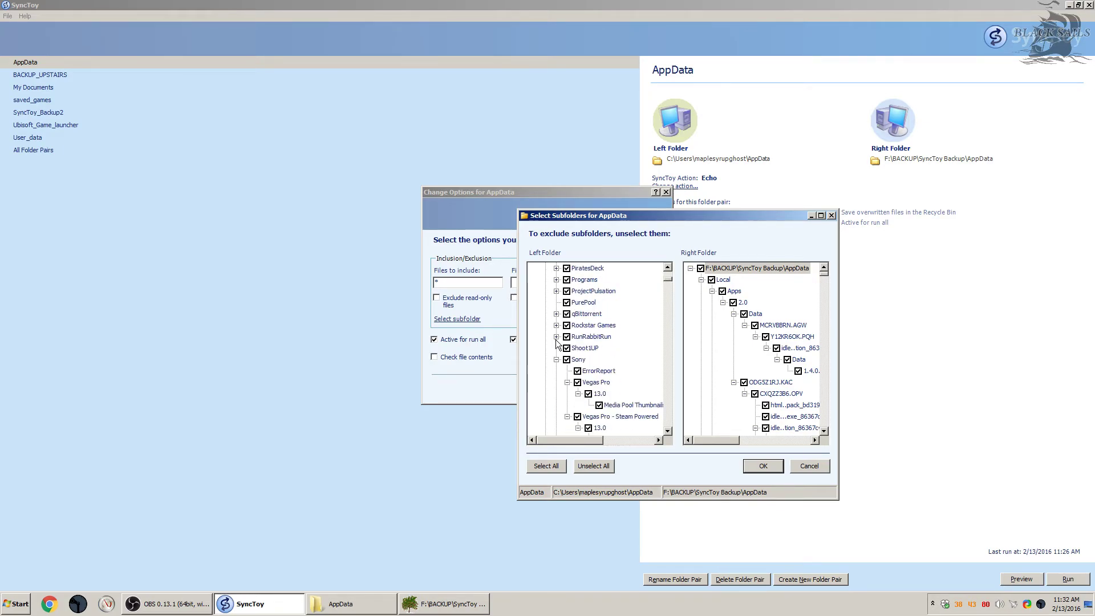
Step: Collapse the Sony, Steam, StreetFighterVBeta, TeamViewer and Temp folders, and exclude Local's Temp folder from the AppData pair
{"action": "left_click", "coordinate": [557, 360]}
{"action": "left_click", "coordinate": [557, 383]}
{"action": "scroll", "coordinate": [553, 337], "scroll_direction": "down", "scroll_amount": 2}
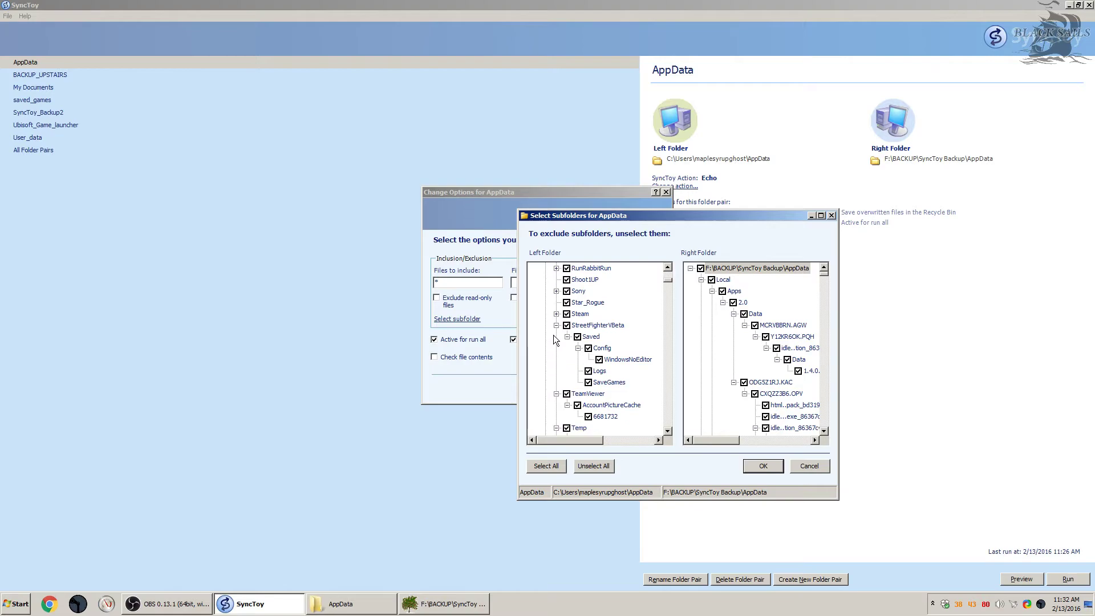
{"action": "left_click", "coordinate": [556, 325]}
{"action": "left_click", "coordinate": [556, 337]}
{"action": "left_click", "coordinate": [557, 348]}
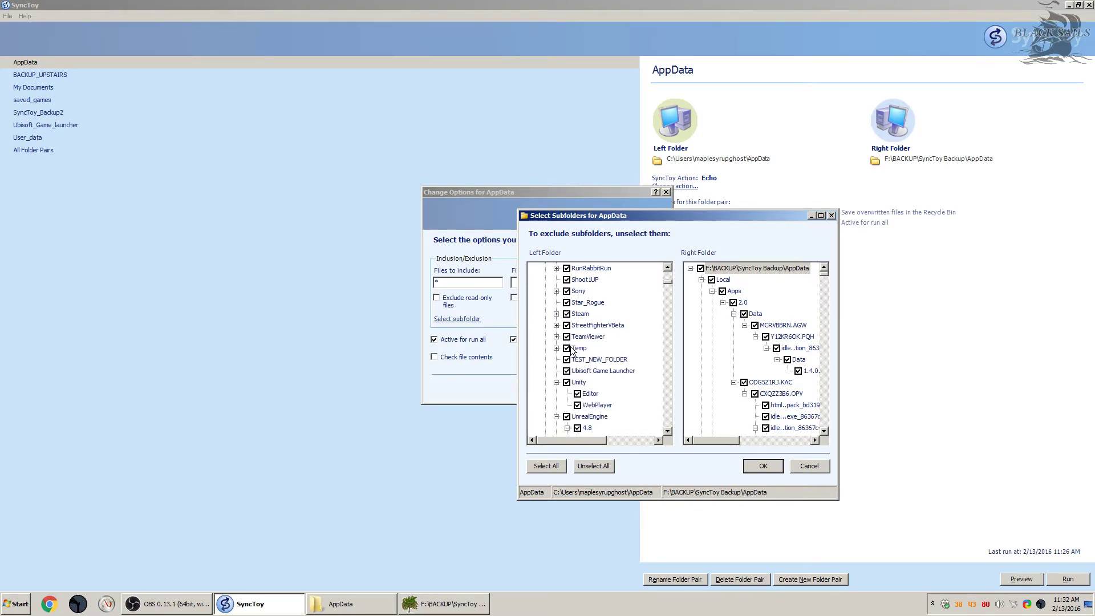
{"action": "left_click", "coordinate": [567, 348]}
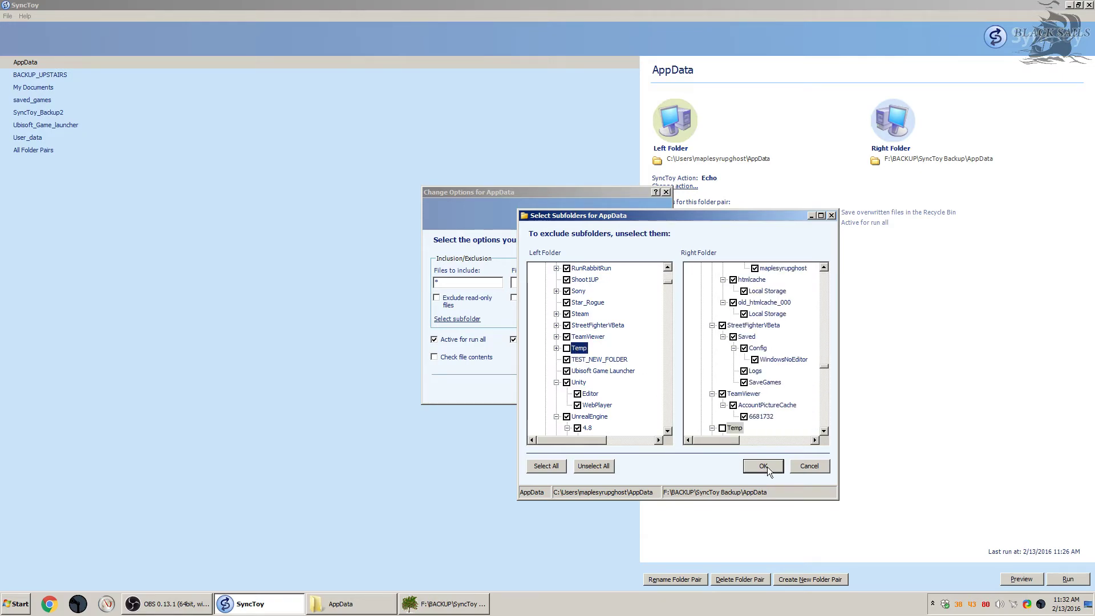
Step: Delete the Temp folder from the backup's AppData\Local folder in Windows Explorer
{"action": "left_click", "coordinate": [360, 608]}
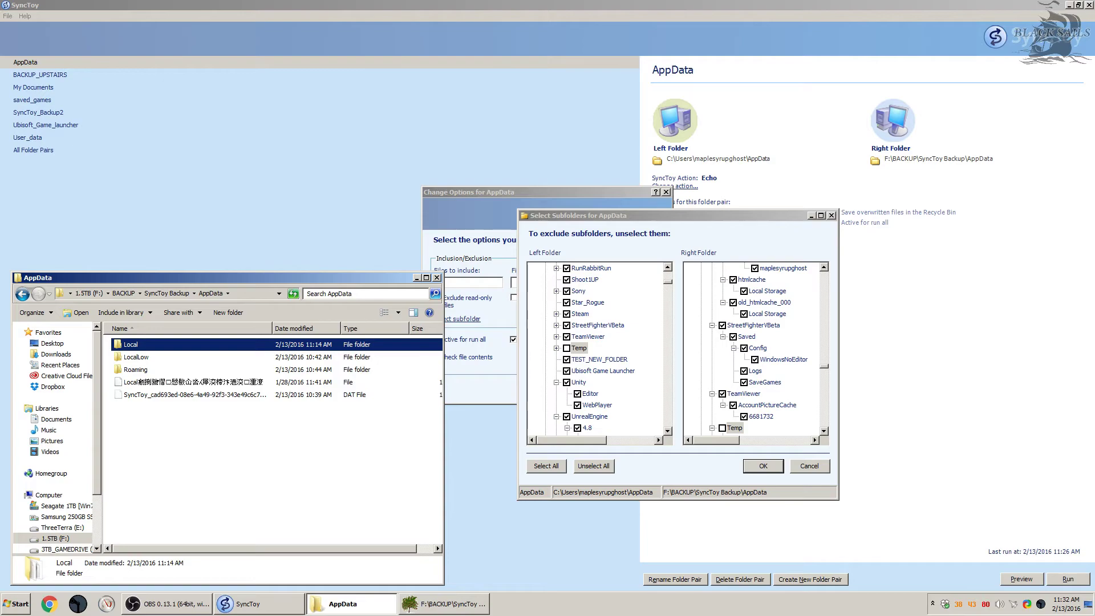
{"action": "double_click", "coordinate": [152, 345]}
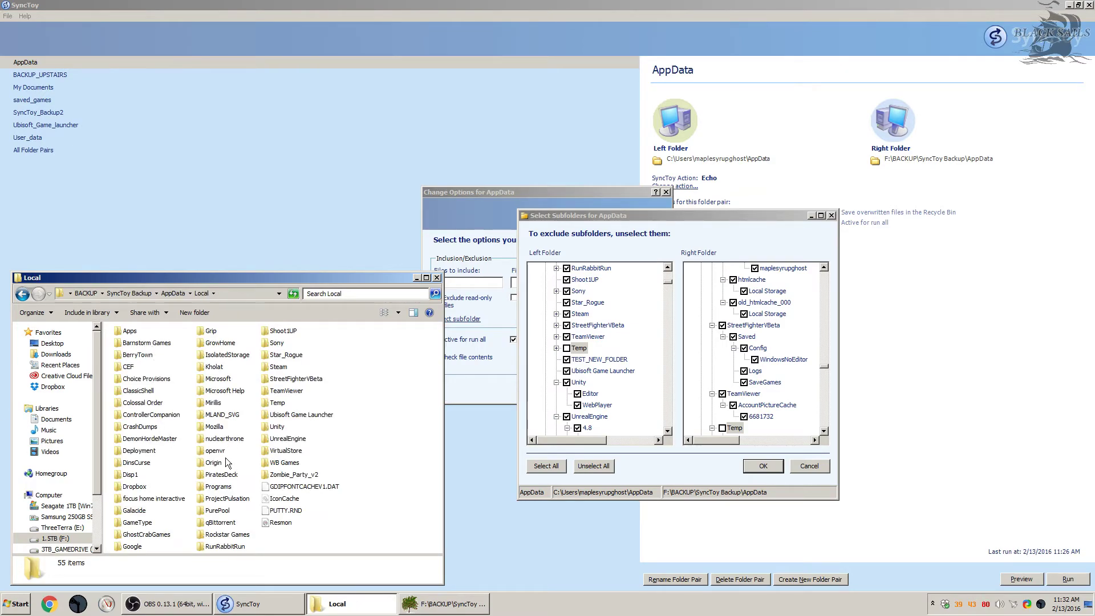
{"action": "right_click", "coordinate": [277, 403]}
{"action": "left_click", "coordinate": [313, 374]}
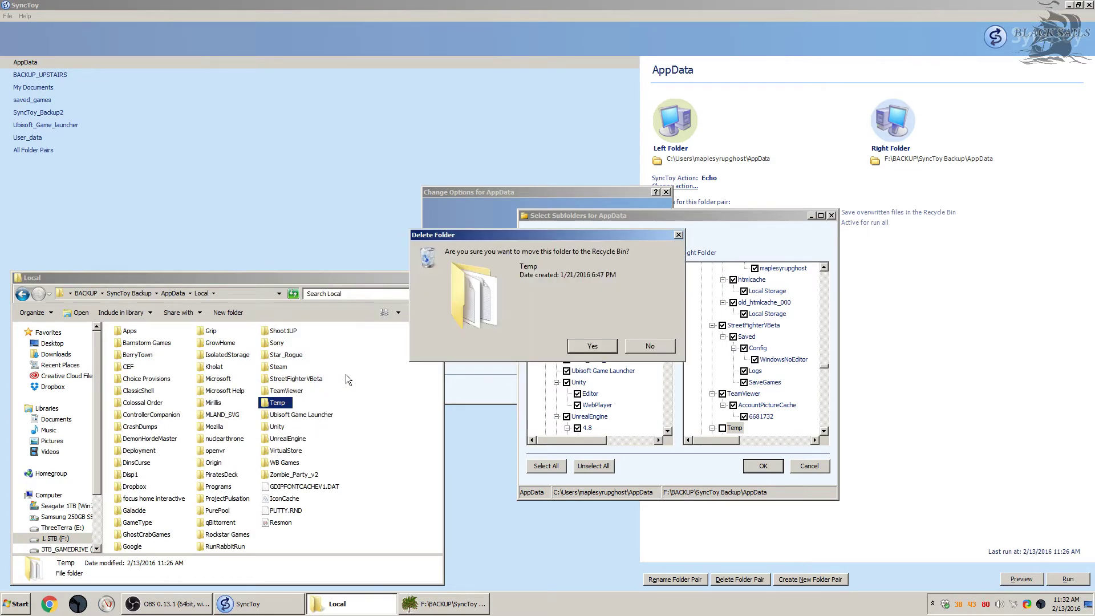
{"action": "left_click", "coordinate": [593, 345]}
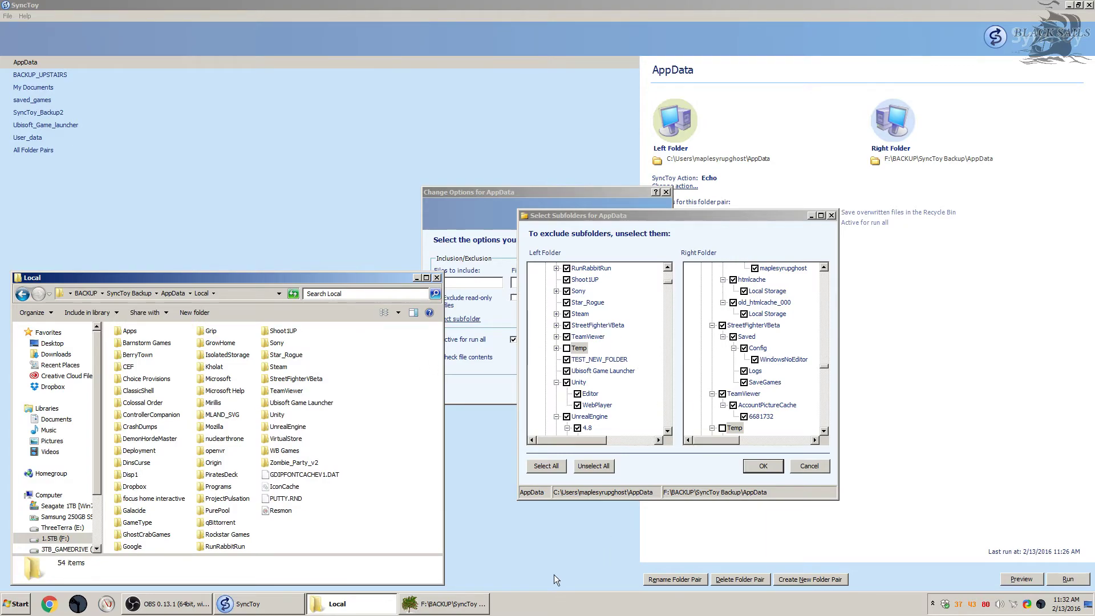
Step: Switch to WinDirStat, inspect the Chrome cache file data_3, and trace it up to the Google folder under Local
{"action": "left_click", "coordinate": [445, 603]}
{"action": "left_click", "coordinate": [110, 185]}
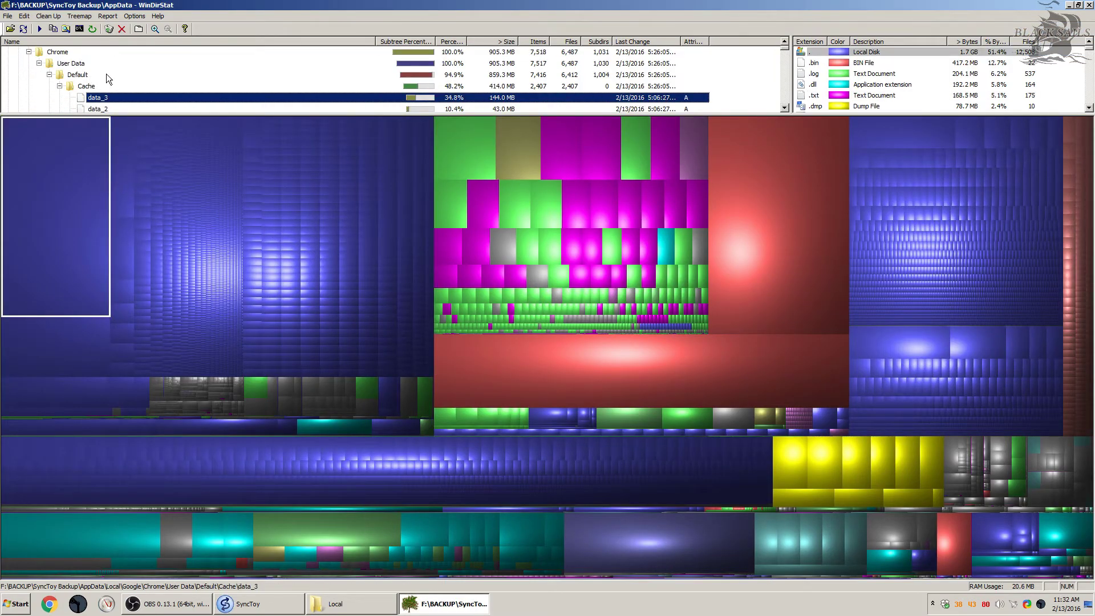
{"action": "scroll", "coordinate": [71, 74], "scroll_direction": "up", "scroll_amount": 1}
{"action": "left_click", "coordinate": [57, 74]}
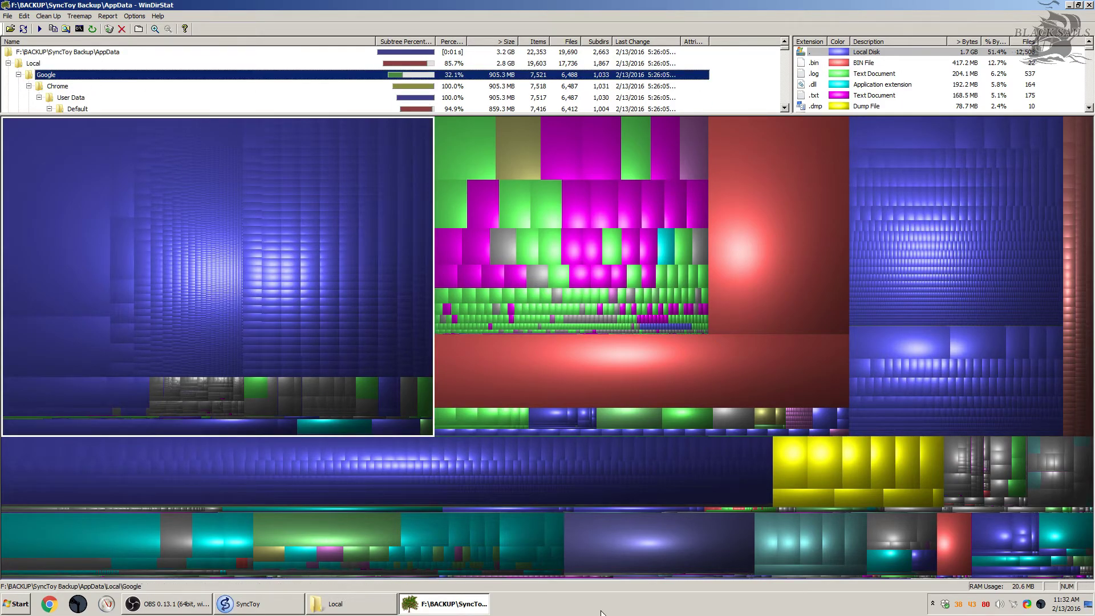
Step: Switch to Windows Explorer and delete the Google folder from the backup's AppData\Local folder
{"action": "left_click", "coordinate": [366, 608]}
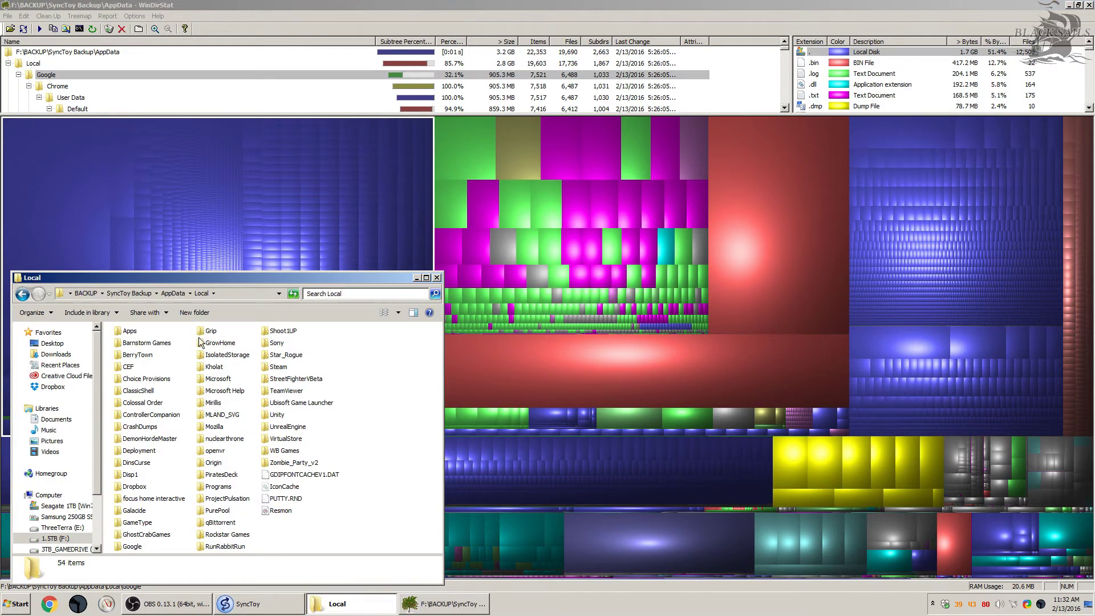
{"action": "left_click", "coordinate": [132, 547]}
{"action": "right_click", "coordinate": [132, 548]}
{"action": "left_click", "coordinate": [162, 511]}
{"action": "left_click", "coordinate": [595, 346]}
Step: Return to SyncToy's subfolder selection and exclude the Google folder under Local from the AppData pair
{"action": "left_click", "coordinate": [268, 605]}
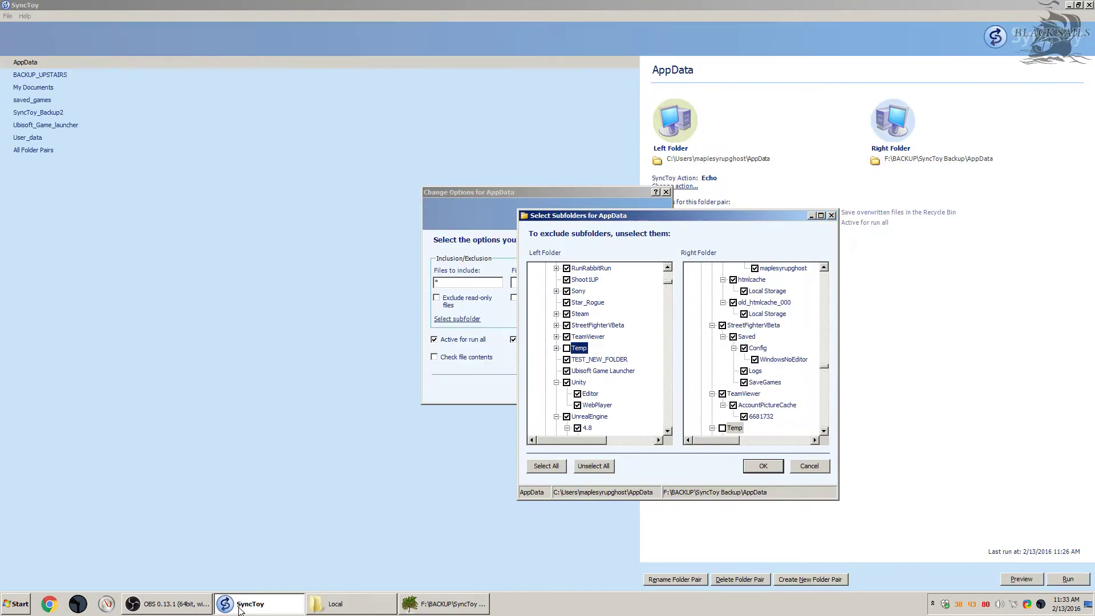
{"action": "left_click", "coordinate": [343, 605]}
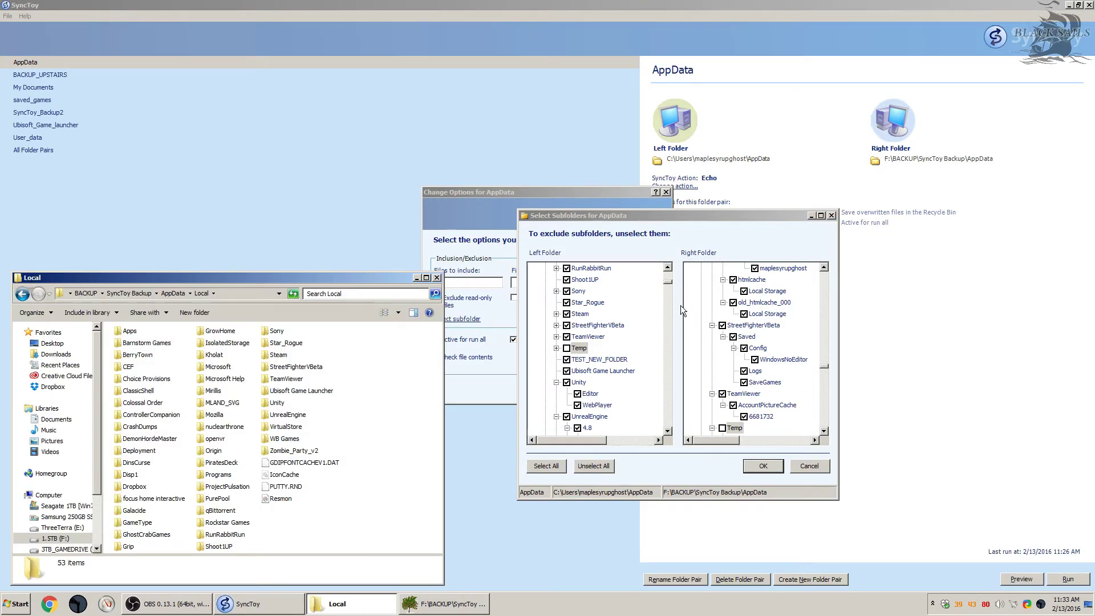
{"action": "left_click", "coordinate": [668, 280]}
{"action": "scroll", "coordinate": [618, 316], "scroll_direction": "up", "scroll_amount": 4}
{"action": "left_click", "coordinate": [566, 336]}
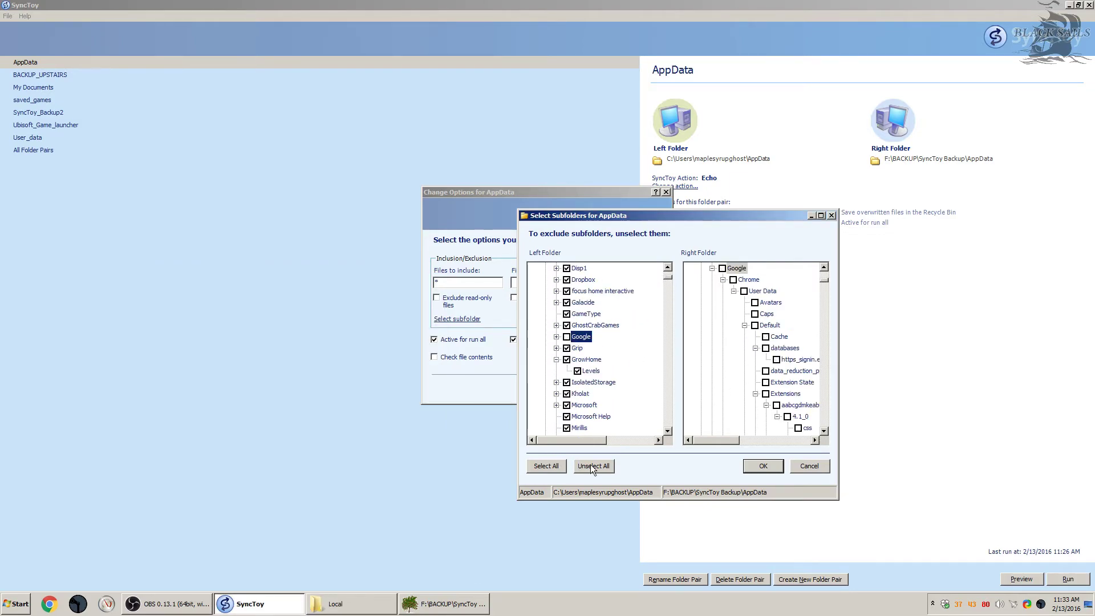
Step: Switch to WinDirStat, inspect the Photoshop Materials.psp file, and trace it up to the Adobe folder under Roaming
{"action": "left_click", "coordinate": [448, 604]}
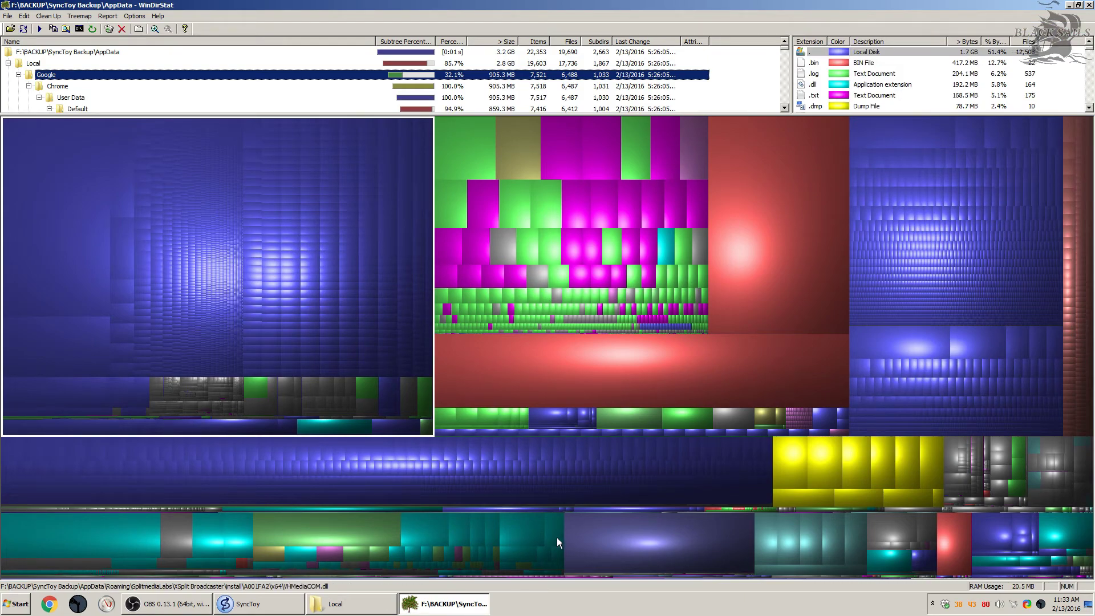
{"action": "left_click", "coordinate": [625, 526]}
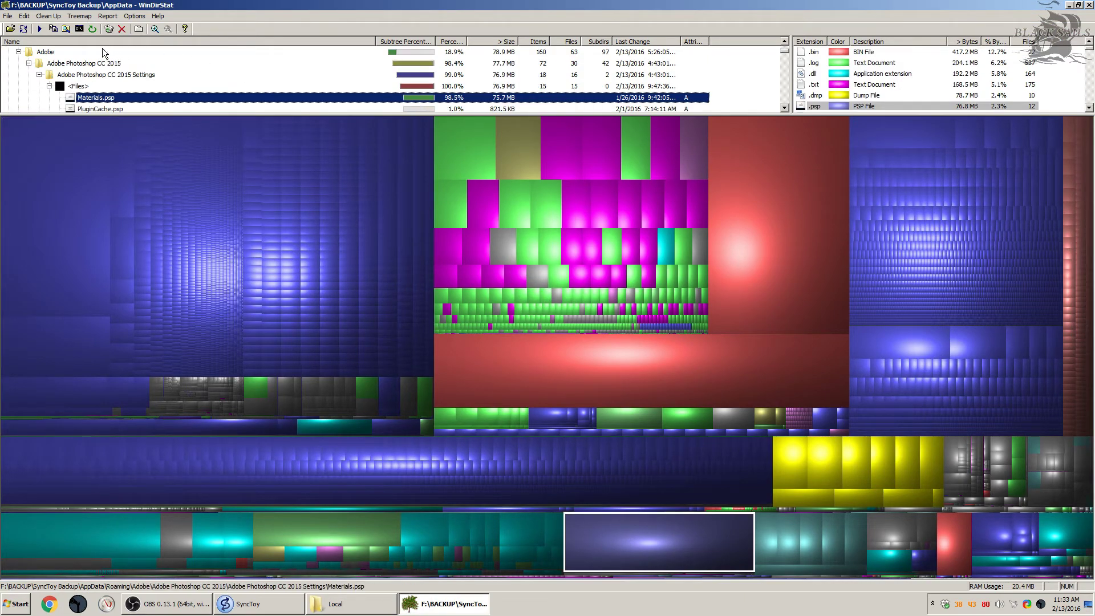
{"action": "scroll", "coordinate": [70, 64], "scroll_direction": "up", "scroll_amount": 1}
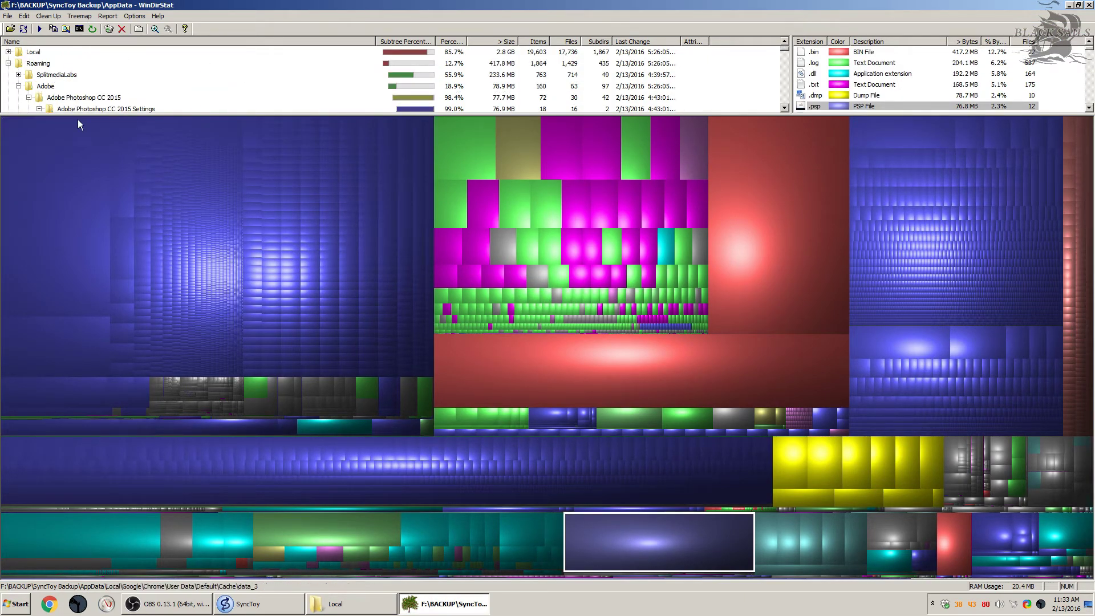
Step: Switch to Windows Explorer and delete the Adobe folder from the backup's AppData\Roaming folder
{"action": "left_click", "coordinate": [343, 604]}
{"action": "left_click", "coordinate": [184, 295]}
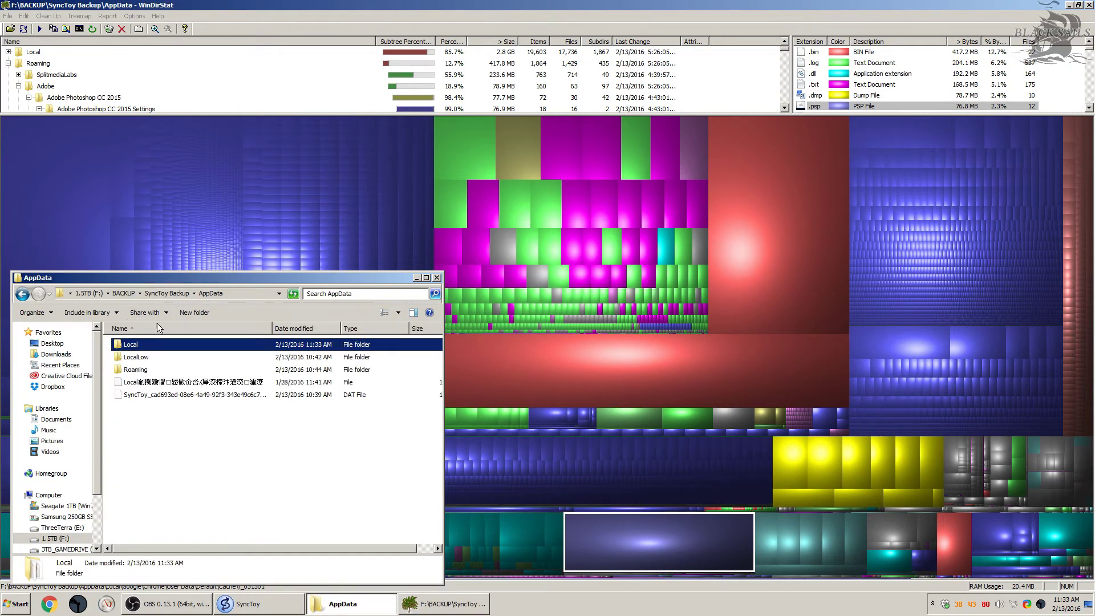
{"action": "double_click", "coordinate": [158, 370]}
{"action": "right_click", "coordinate": [159, 359]}
{"action": "left_click", "coordinate": [189, 325]}
{"action": "left_click", "coordinate": [599, 347]}
Step: In SyncToy, collapse the source folders ahead of Roaming plus .mono and Adobe, and exclude Roaming's Adobe folder from the AppData pair
{"action": "left_click", "coordinate": [247, 604]}
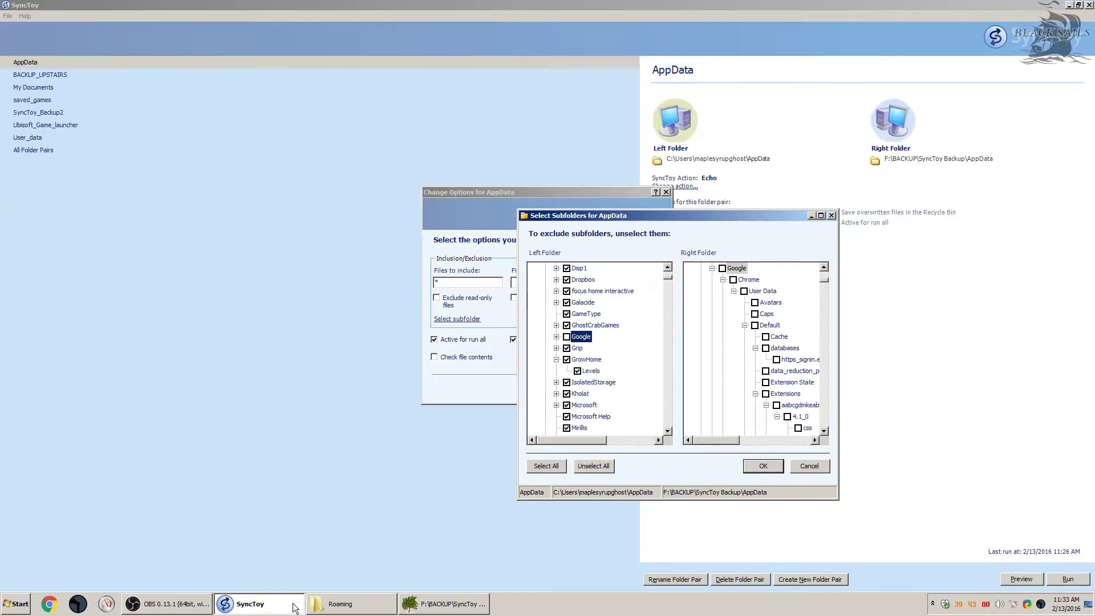
{"action": "left_click_drag", "start_coordinate": [668, 277], "coordinate": [668, 271]}
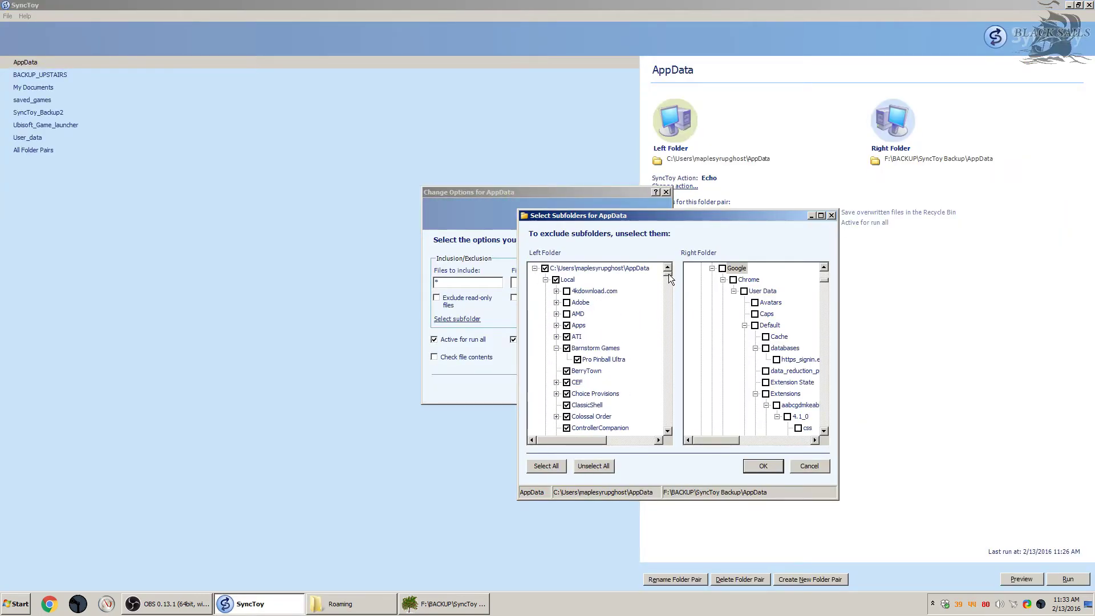
{"action": "left_click", "coordinate": [546, 280]}
{"action": "left_click", "coordinate": [546, 292]}
{"action": "left_click", "coordinate": [546, 303]}
{"action": "left_click", "coordinate": [546, 303]}
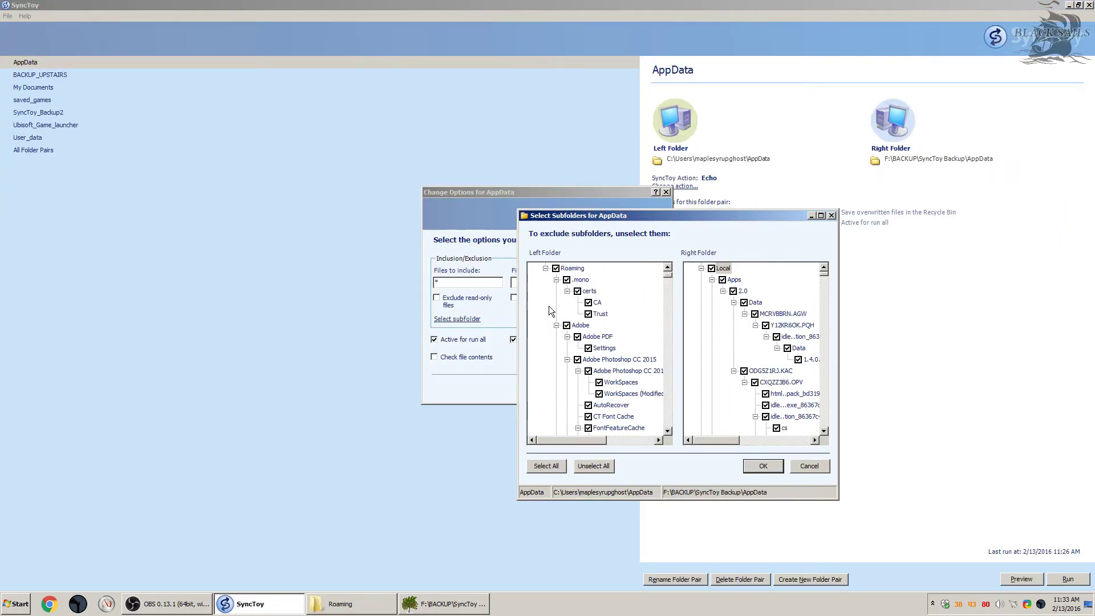
{"action": "left_click", "coordinate": [556, 280]}
{"action": "left_click", "coordinate": [556, 291]}
{"action": "left_click", "coordinate": [566, 291]}
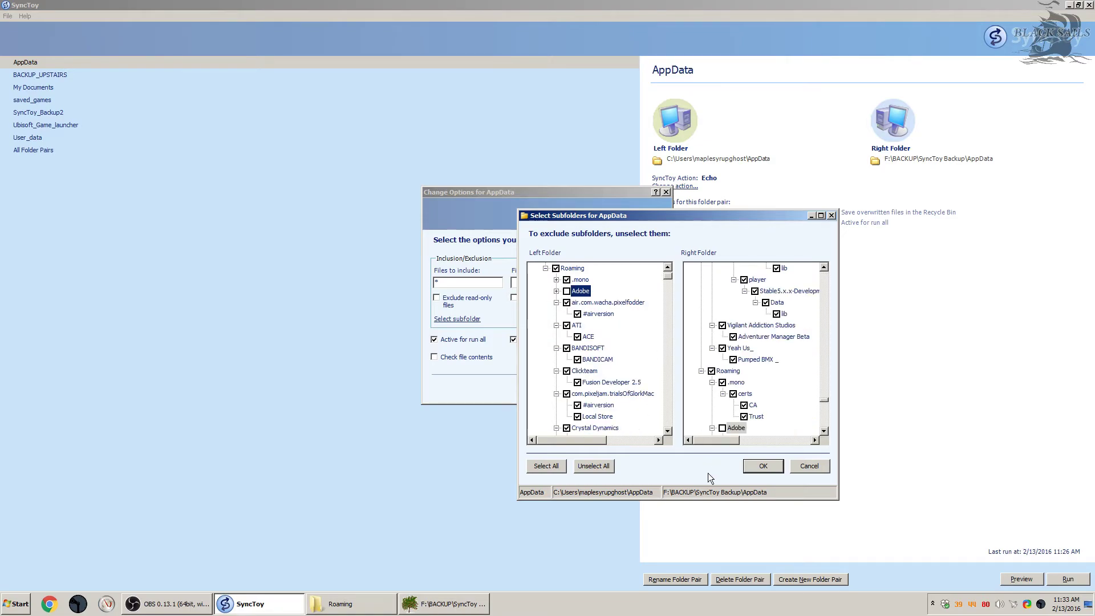
Step: Check the backup's Roaming folder, then switch to WinDirStat and inspect the graprep.bin file of Sébastien Loeb Rally EVO
{"action": "left_click", "coordinate": [388, 599]}
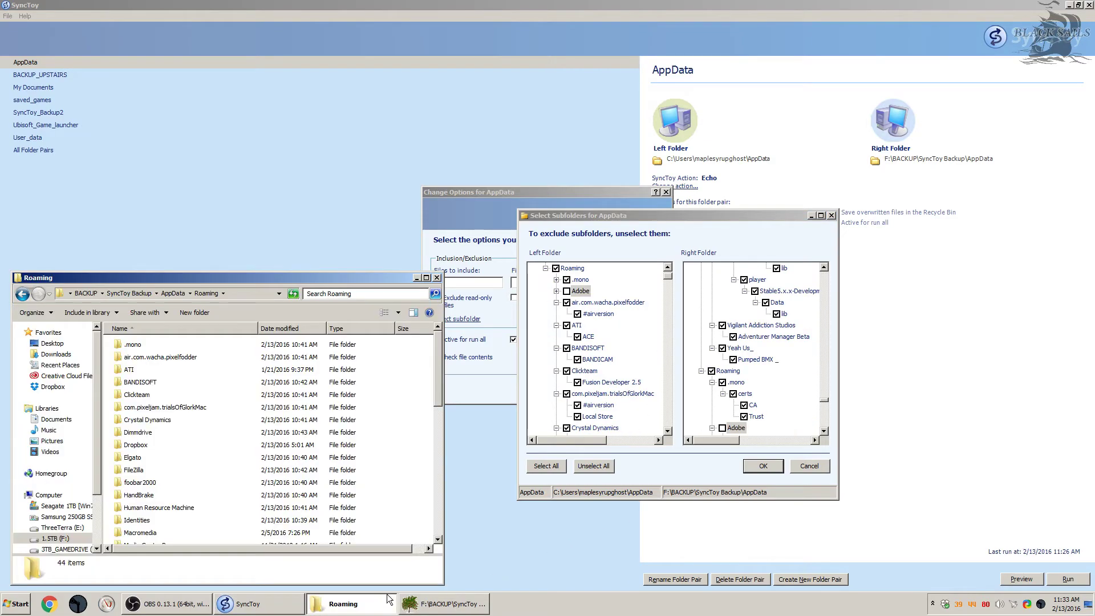
{"action": "left_click", "coordinate": [448, 601]}
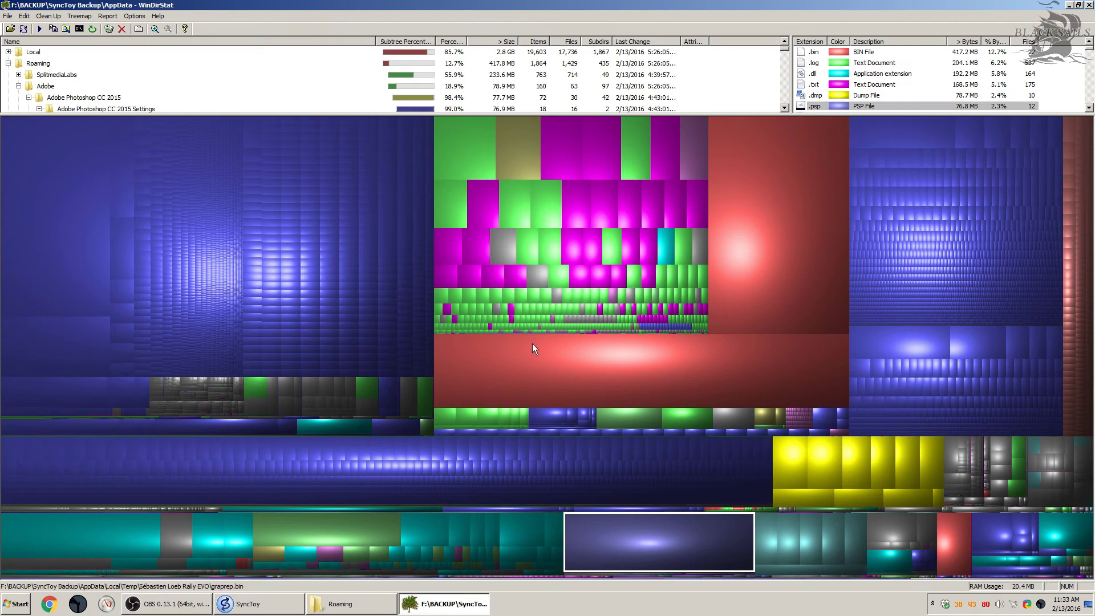
{"action": "left_click", "coordinate": [546, 364]}
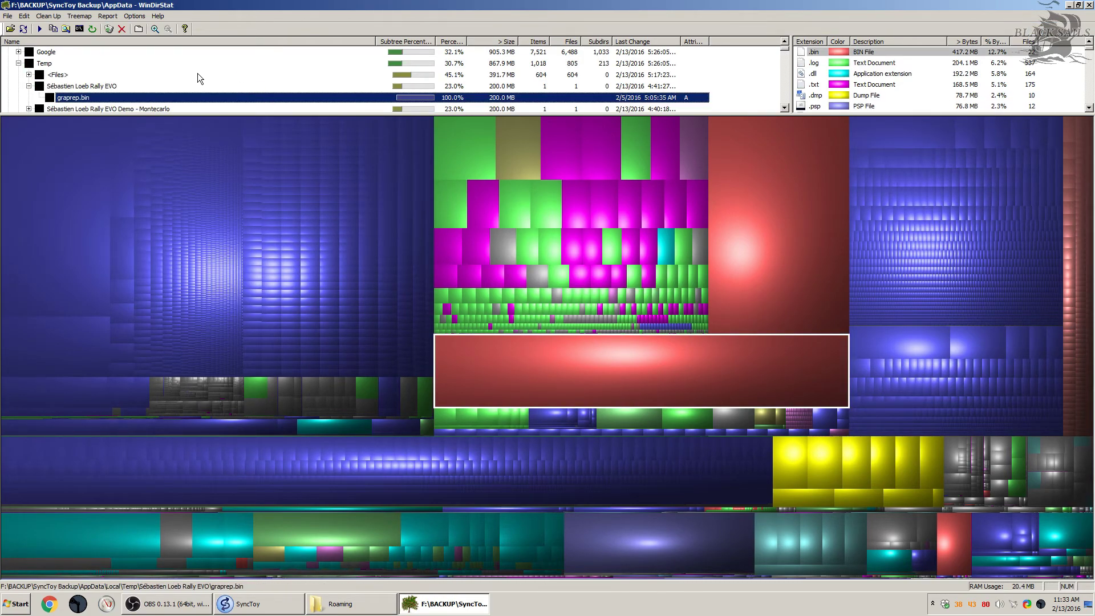
Step: Review Temp's Sébastien Loeb Rally EVO entries, check the backup's Roaming folder, and inspect the Demo - Montecarlo graprep.bin file in WinDirStat
{"action": "scroll", "coordinate": [118, 80], "scroll_direction": "up", "scroll_amount": 1}
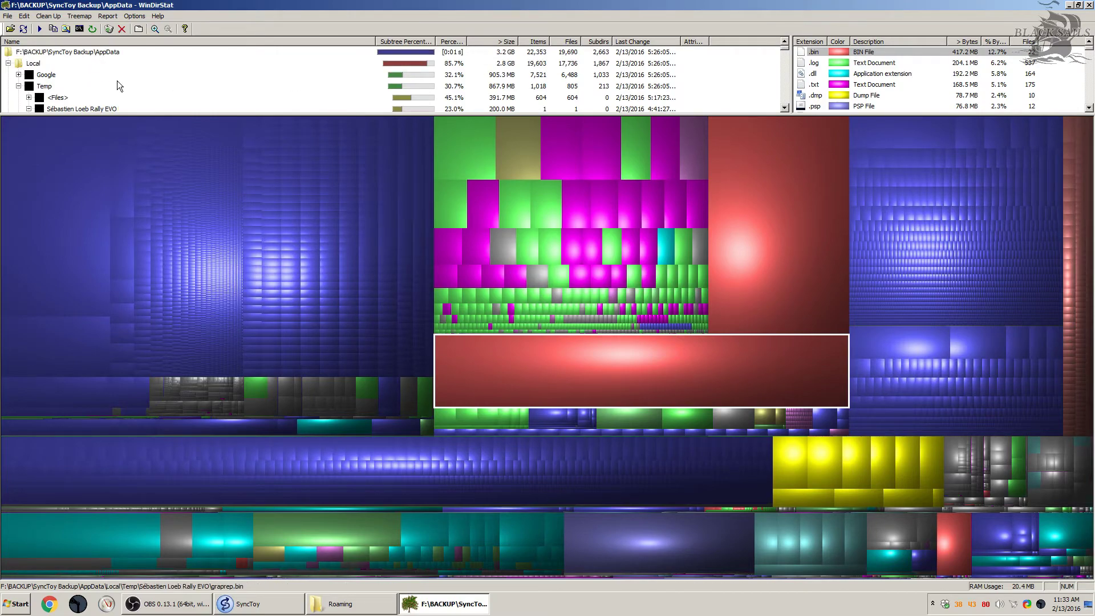
{"action": "scroll", "coordinate": [118, 81], "scroll_direction": "down", "scroll_amount": 2}
{"action": "scroll", "coordinate": [118, 89], "scroll_direction": "up", "scroll_amount": 1}
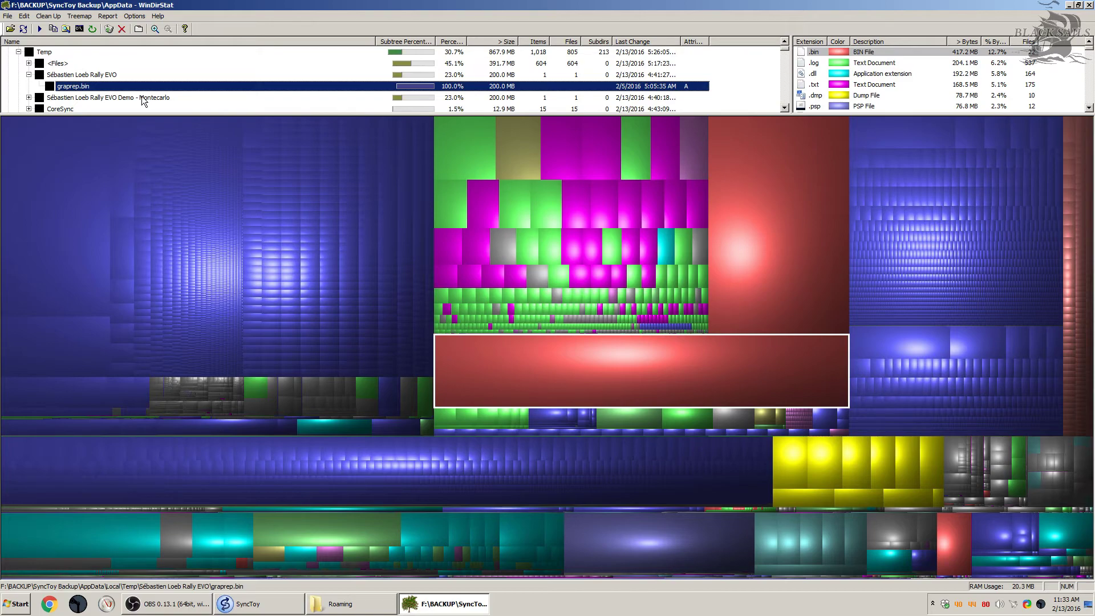
{"action": "left_click", "coordinate": [365, 606]}
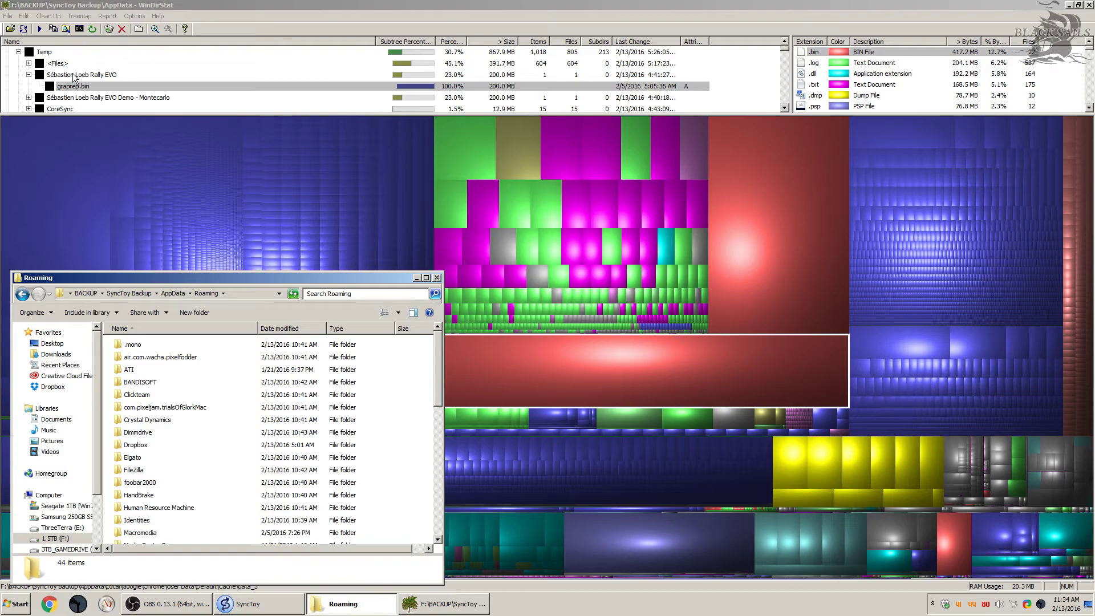
{"action": "left_click", "coordinate": [758, 213]}
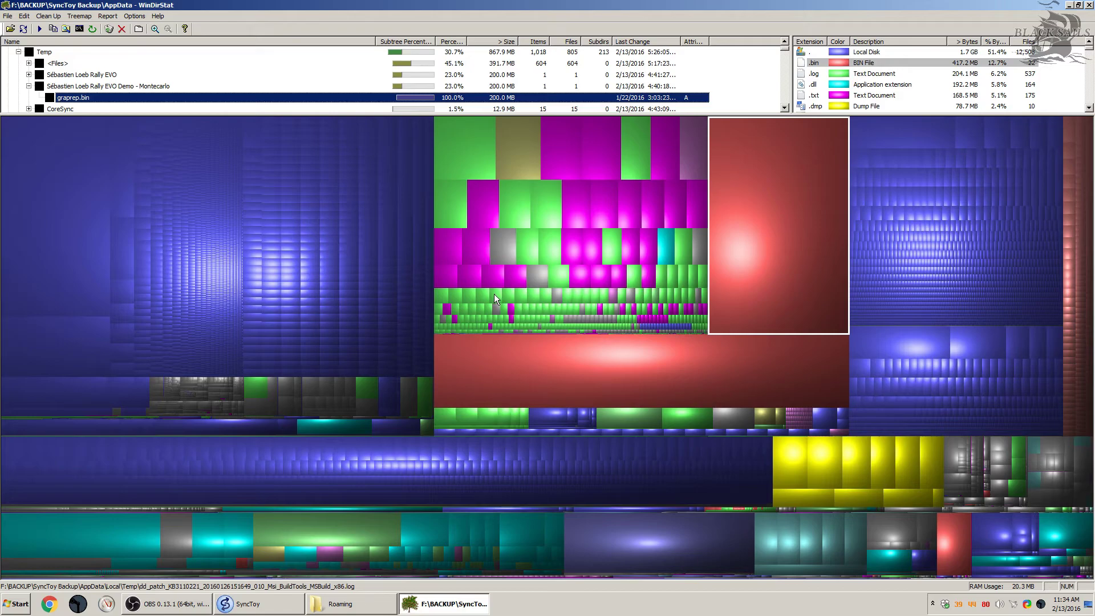
Step: Switch to SyncToy, collapse the source's Roaming branch, expand Local, and exclude Local's Microsoft folder from the AppData pair
{"action": "left_click", "coordinate": [247, 603]}
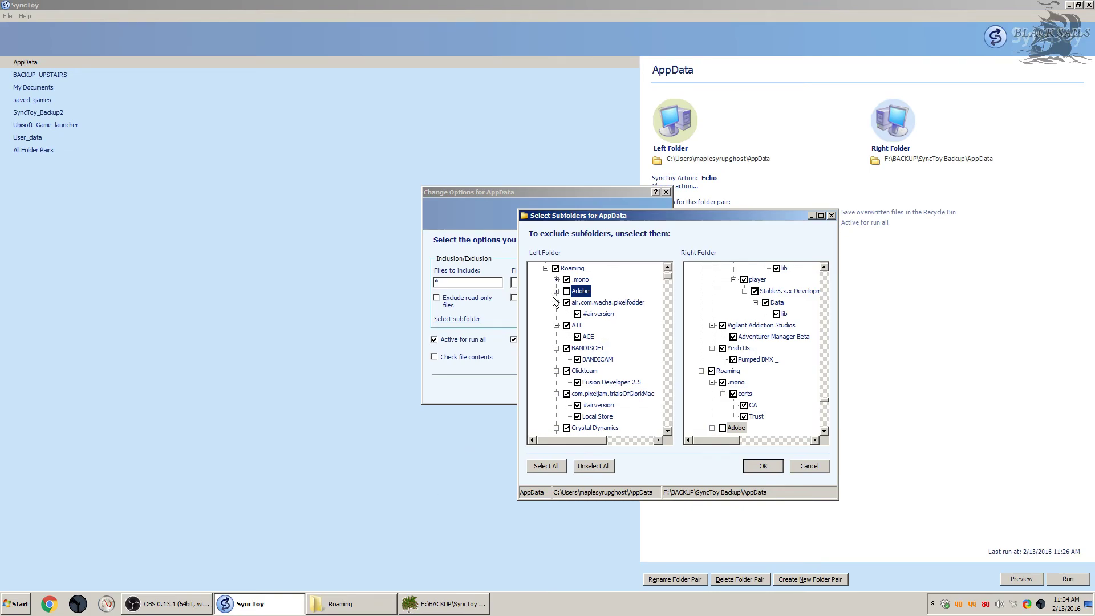
{"action": "scroll", "coordinate": [558, 339], "scroll_direction": "down", "scroll_amount": 1}
{"action": "scroll", "coordinate": [560, 338], "scroll_direction": "up", "scroll_amount": 2}
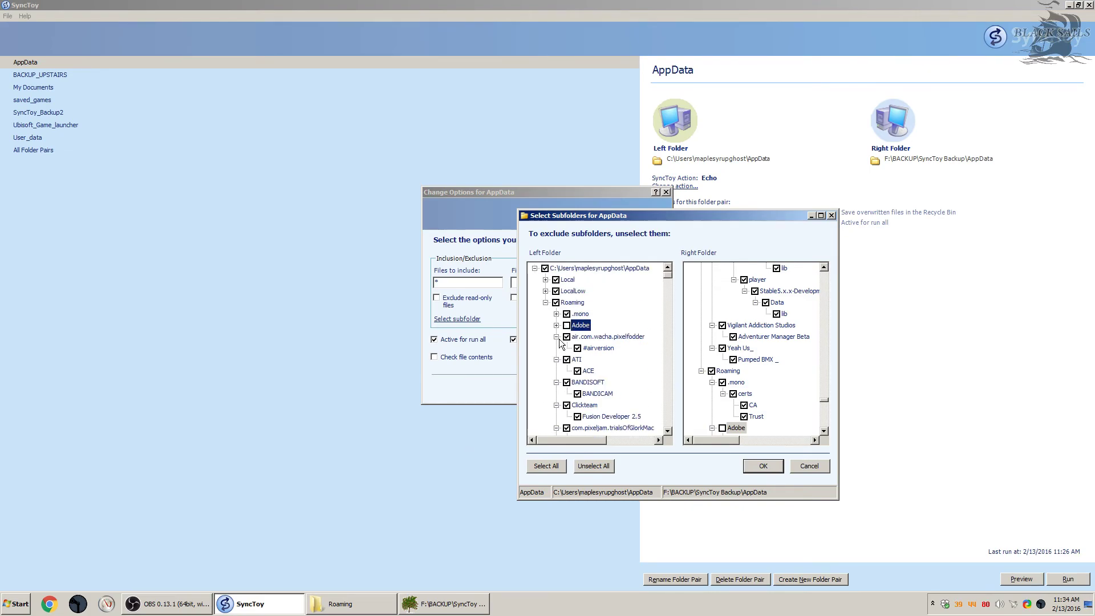
{"action": "left_click", "coordinate": [546, 303]}
{"action": "left_click", "coordinate": [546, 280]}
{"action": "scroll", "coordinate": [558, 363], "scroll_direction": "down", "scroll_amount": 5}
{"action": "scroll", "coordinate": [558, 364], "scroll_direction": "down", "scroll_amount": 5}
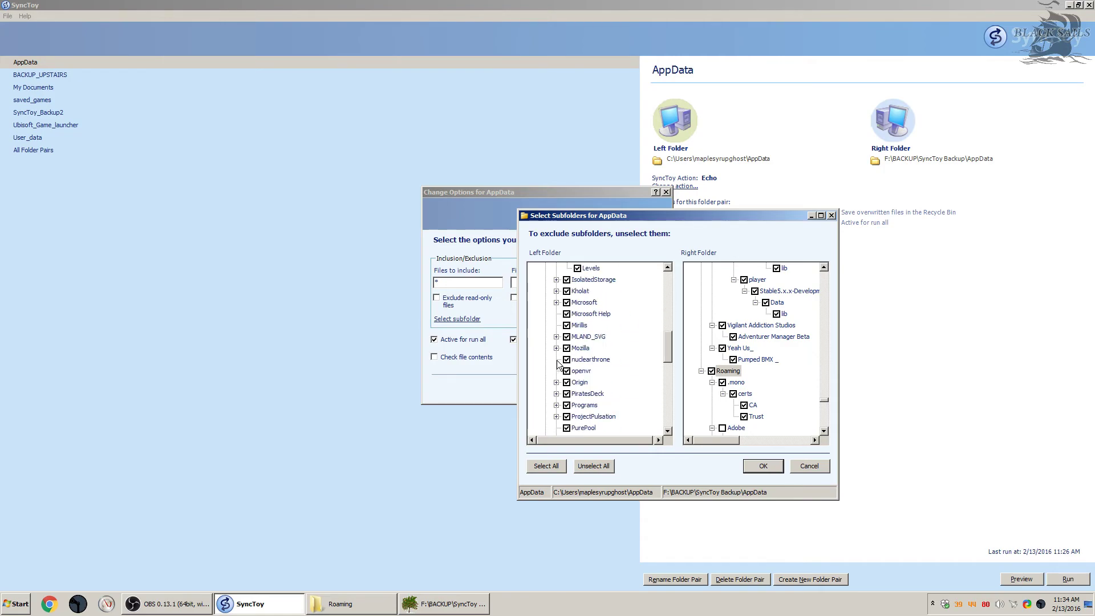
{"action": "left_click", "coordinate": [567, 302]}
Step: Switch to Windows Explorer, open the backup's AppData\Local folder and delete its Microsoft folder
{"action": "left_click", "coordinate": [354, 604]}
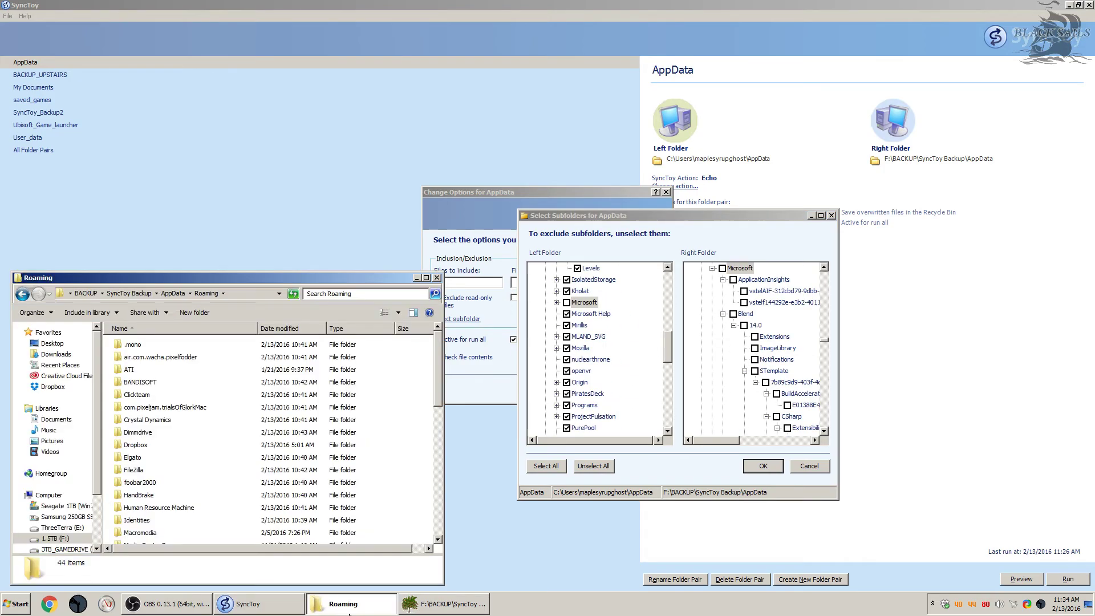
{"action": "left_click", "coordinate": [172, 294]}
{"action": "left_click", "coordinate": [167, 346]}
{"action": "double_click", "coordinate": [167, 346]}
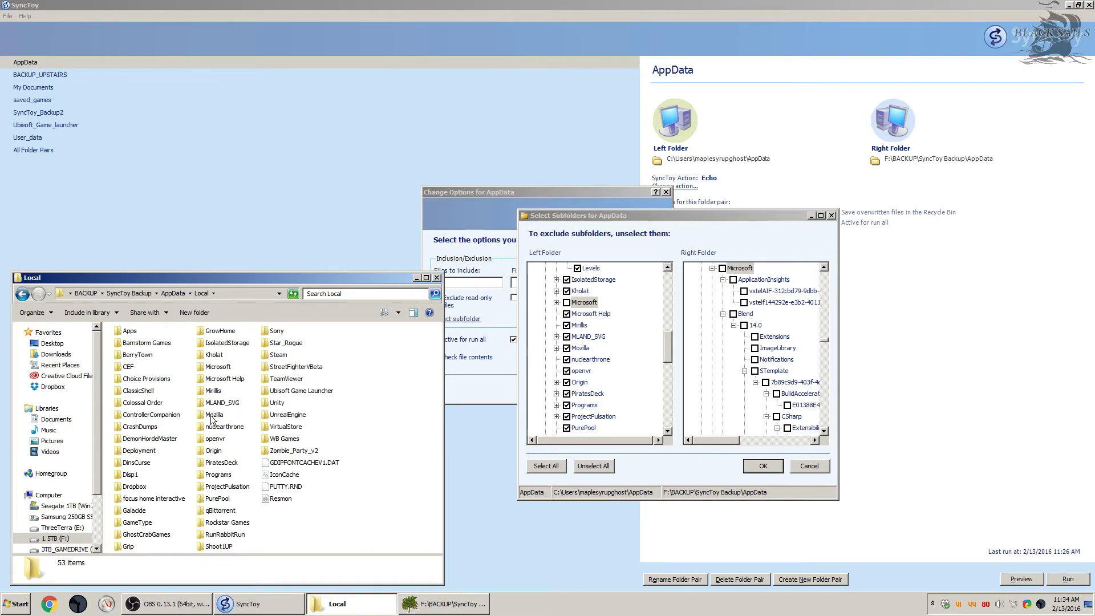
{"action": "right_click", "coordinate": [219, 368]}
{"action": "left_click", "coordinate": [238, 338]}
{"action": "left_click", "coordinate": [587, 349]}
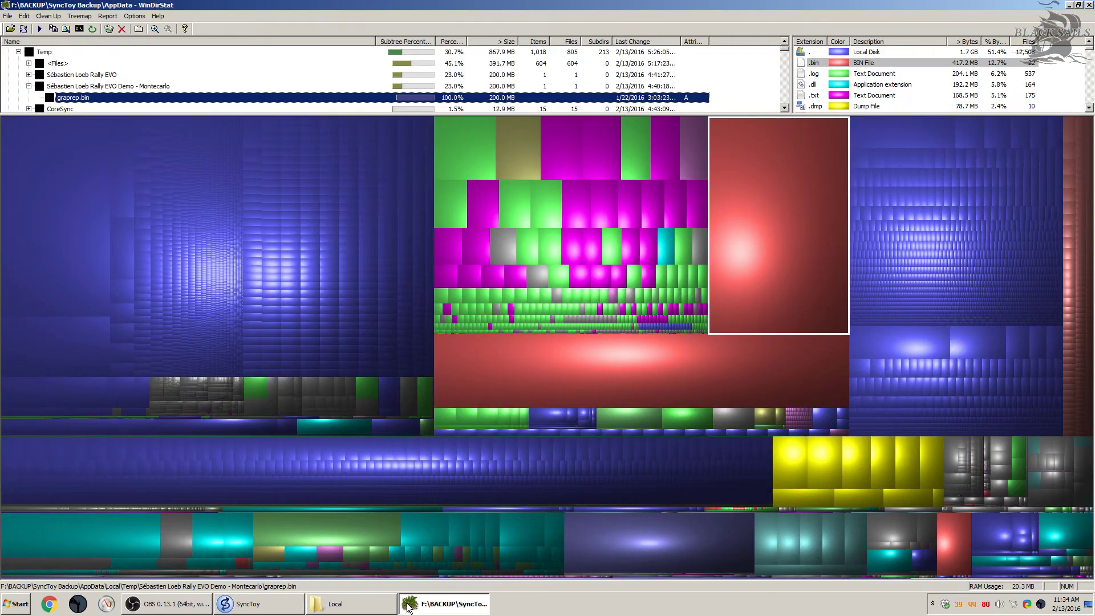
Step: Return to SyncToy and apply the AppData pair's subfolder selection and options
{"action": "left_click", "coordinate": [411, 605]}
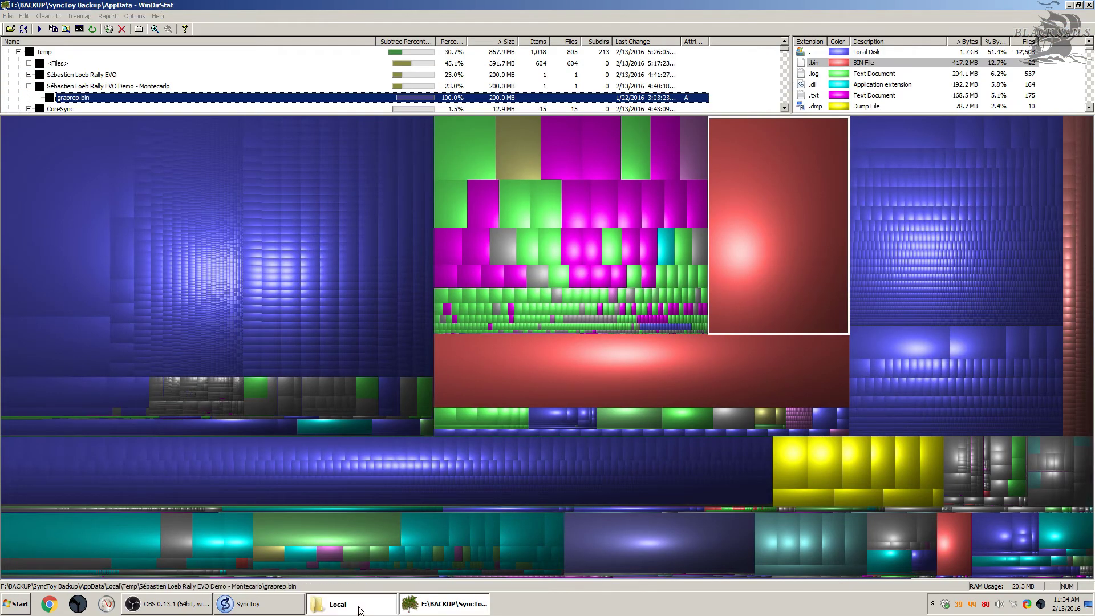
{"action": "left_click", "coordinate": [291, 606]}
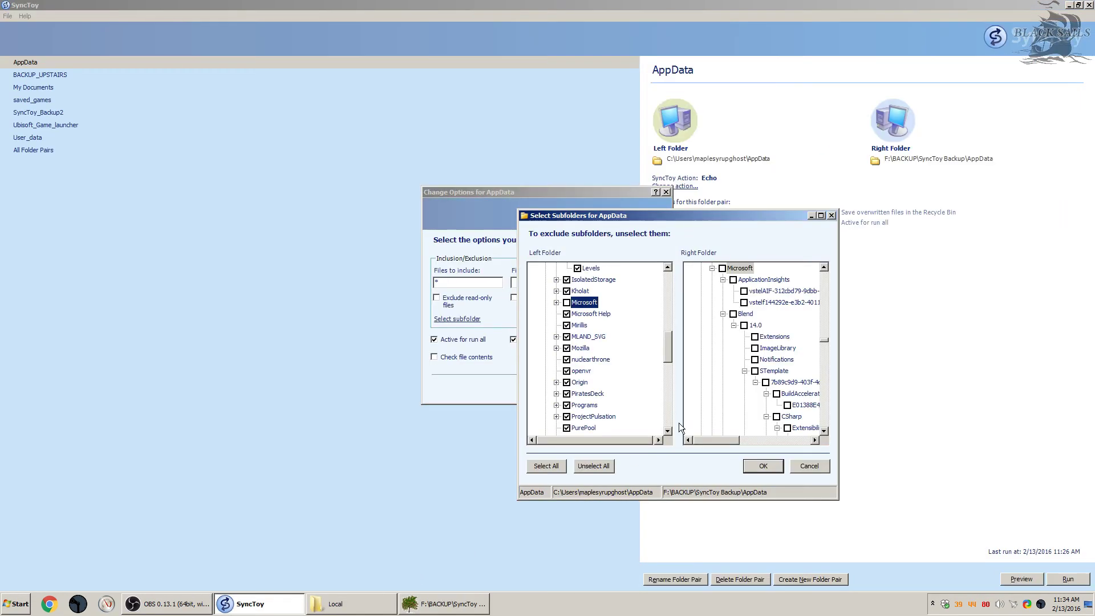
{"action": "left_click", "coordinate": [762, 466]}
{"action": "left_click", "coordinate": [575, 390]}
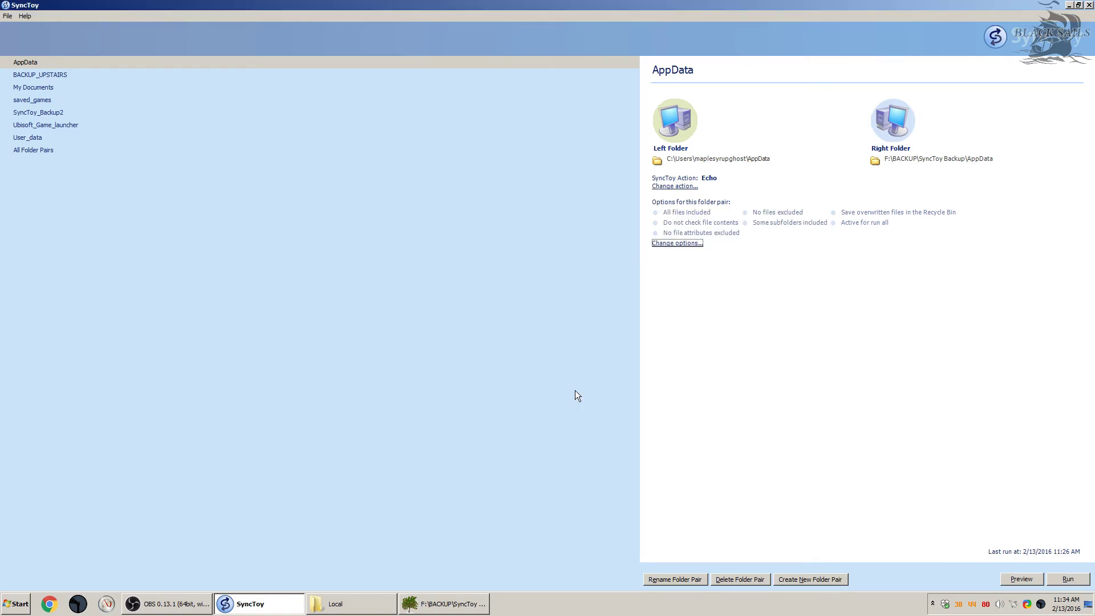
Step: Rescan the AppData backup in WinDirStat, inspect the libcef.dll file, and trace it up to SplitmediaLabs under Roaming
{"action": "left_click", "coordinate": [399, 604]}
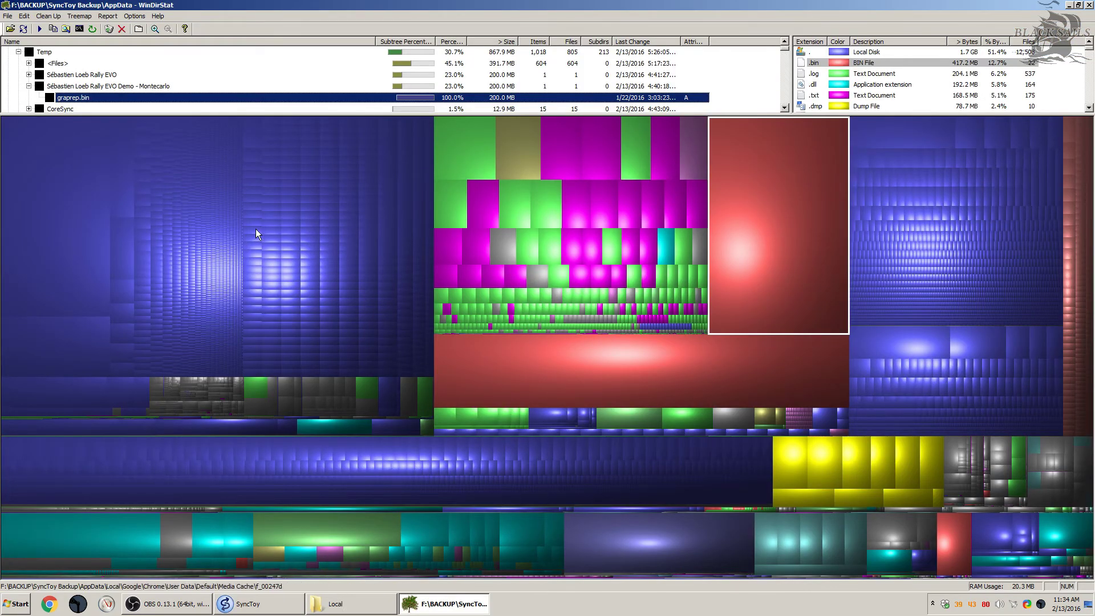
{"action": "left_click", "coordinate": [94, 30]}
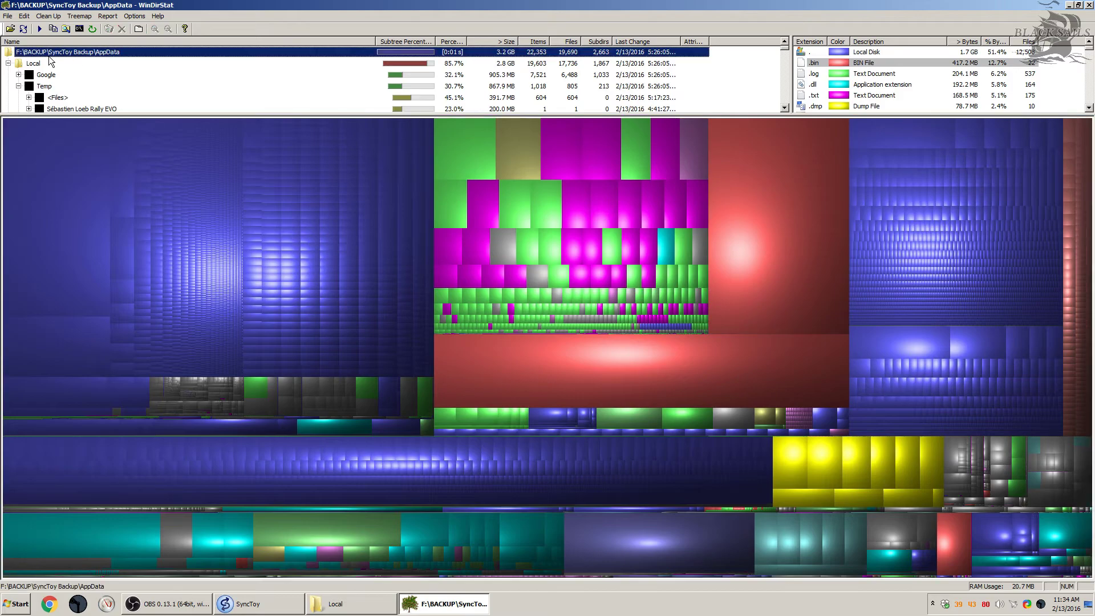
{"action": "left_click", "coordinate": [92, 29]}
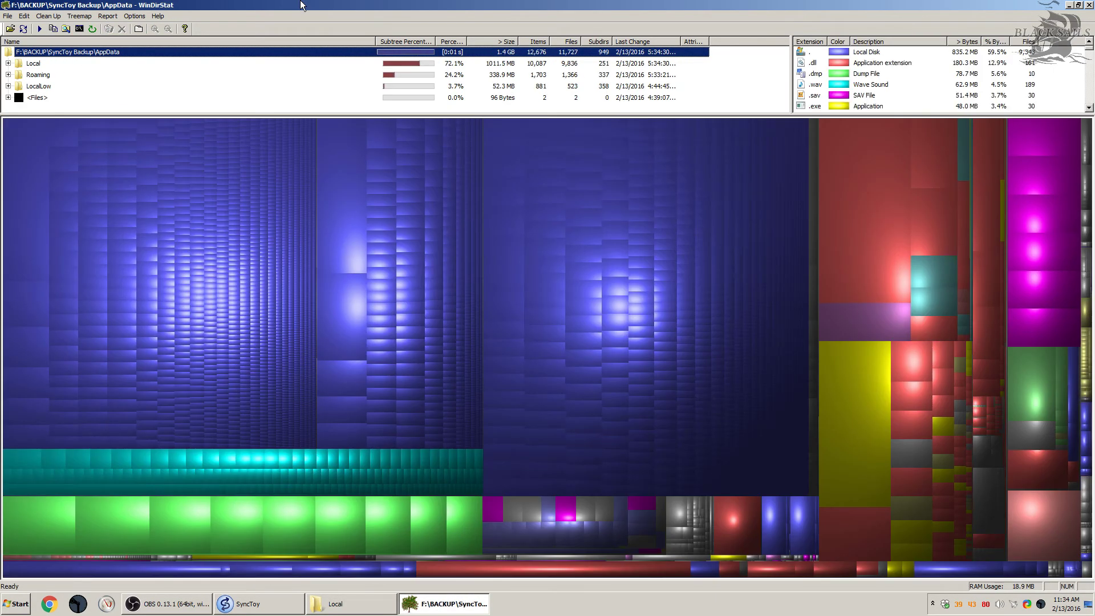
{"action": "left_click", "coordinate": [855, 187]}
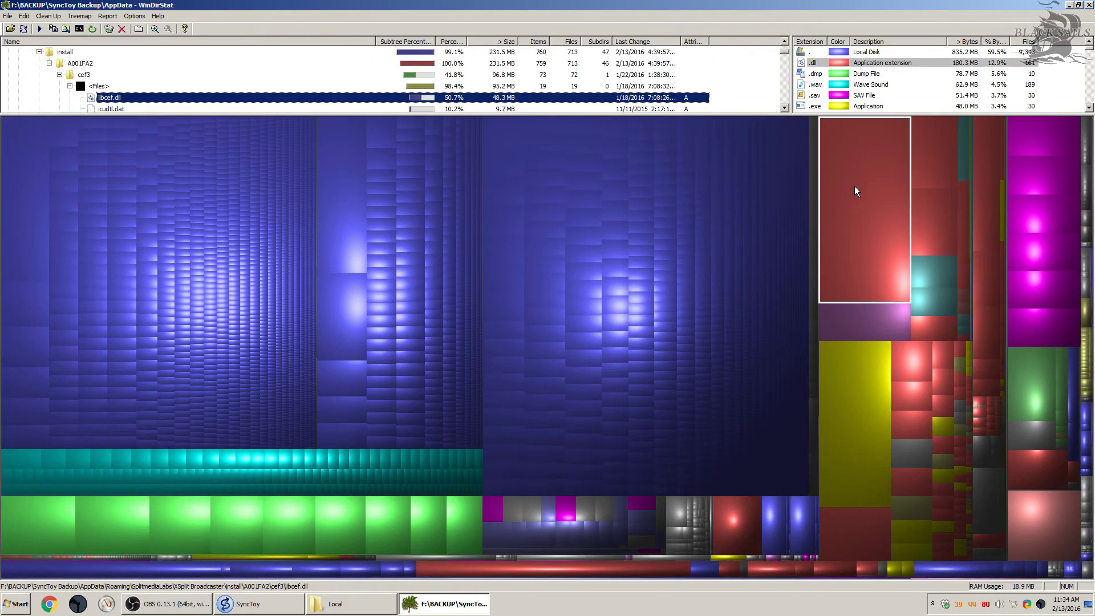
{"action": "scroll", "coordinate": [86, 80], "scroll_direction": "up", "scroll_amount": 2}
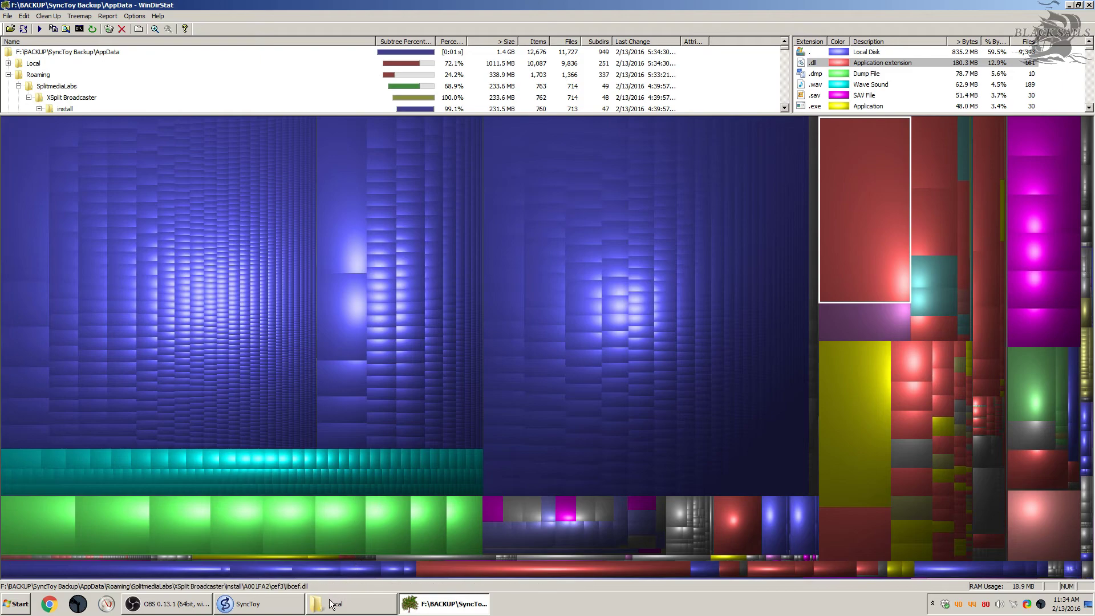
Step: In SyncToy, reopen the AppData pair's subfolder selection, collapse the source's Local branch, and widen the dialog around the SplitmediaLabs entry
{"action": "key", "text": "alt+Tab"}
{"action": "left_click", "coordinate": [679, 244]}
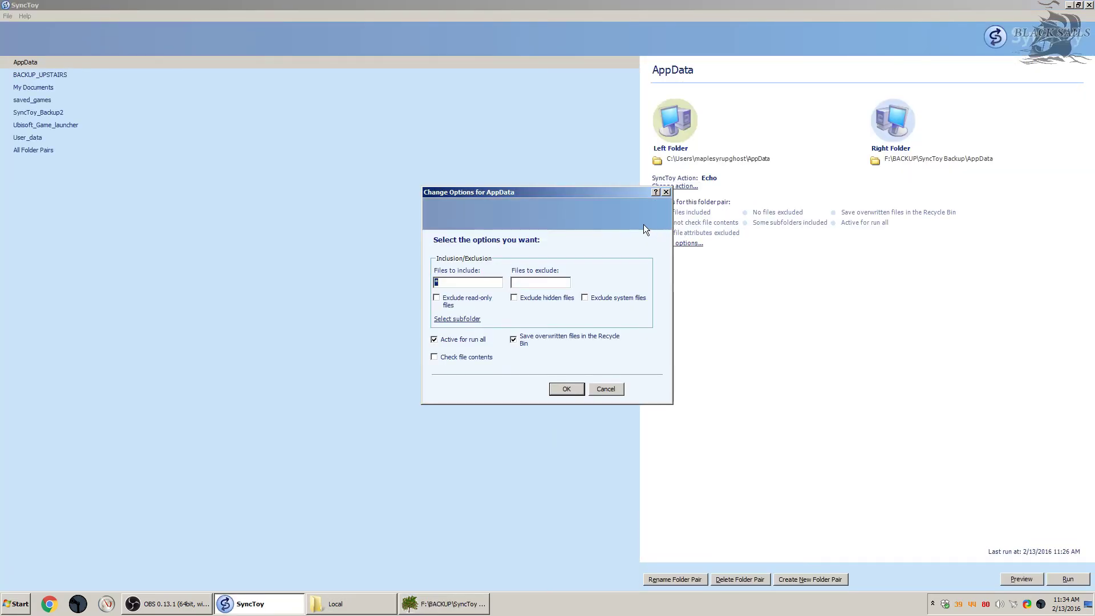
{"action": "left_click", "coordinate": [457, 319]}
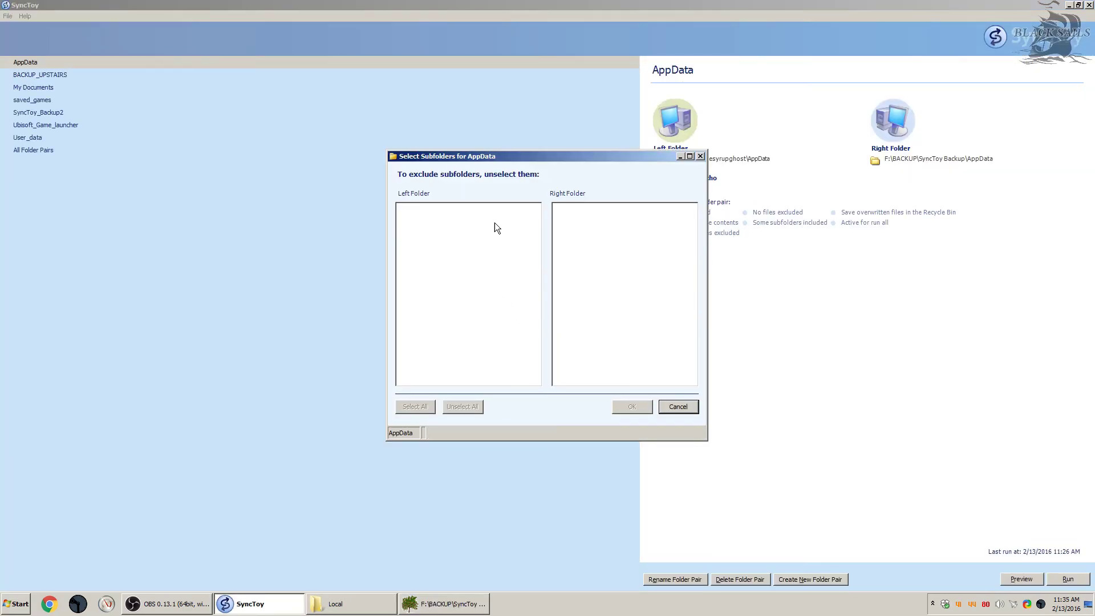
{"action": "left_click", "coordinate": [415, 221]}
{"action": "scroll", "coordinate": [414, 223], "scroll_direction": "down", "scroll_amount": 15}
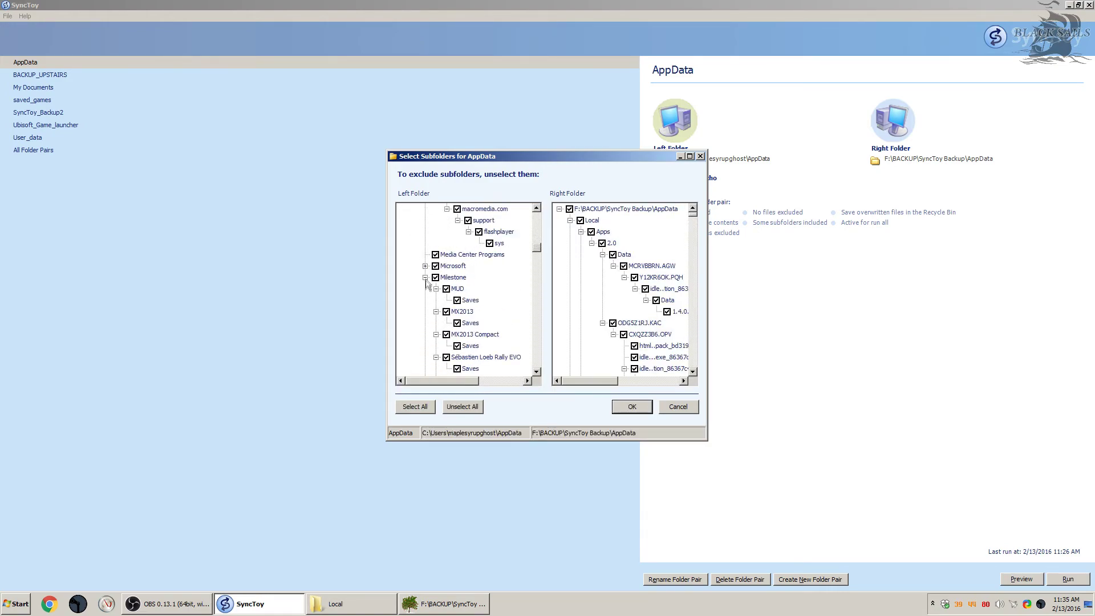
{"action": "scroll", "coordinate": [424, 268], "scroll_direction": "up", "scroll_amount": 15}
{"action": "scroll", "coordinate": [412, 314], "scroll_direction": "down", "scroll_amount": 20}
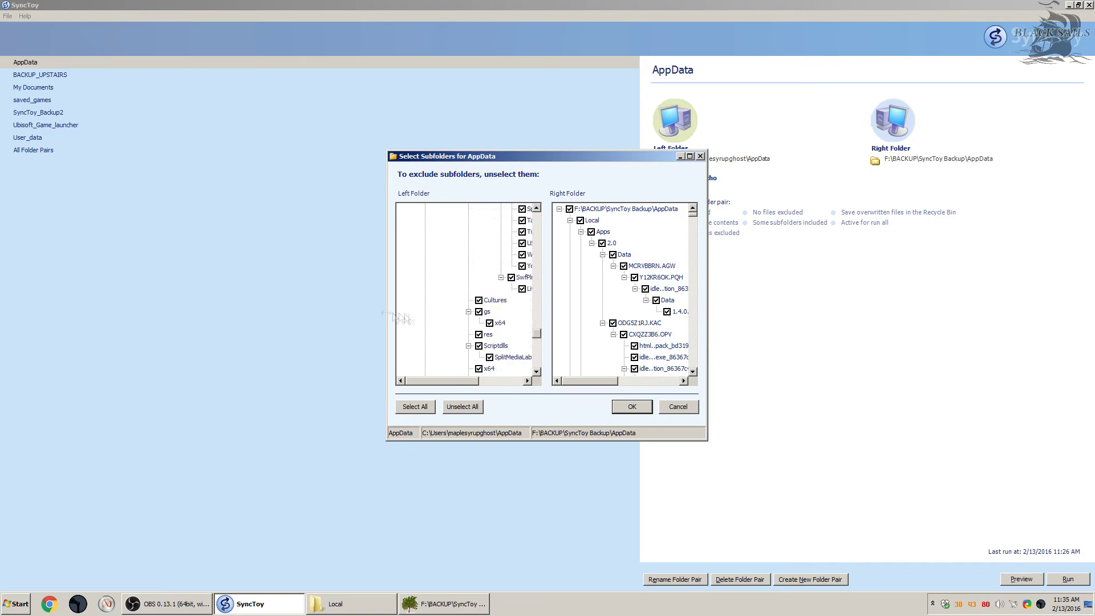
{"action": "left_click_drag", "start_coordinate": [386, 310], "coordinate": [258, 314]}
{"action": "scroll", "coordinate": [371, 319], "scroll_direction": "up", "scroll_amount": 5}
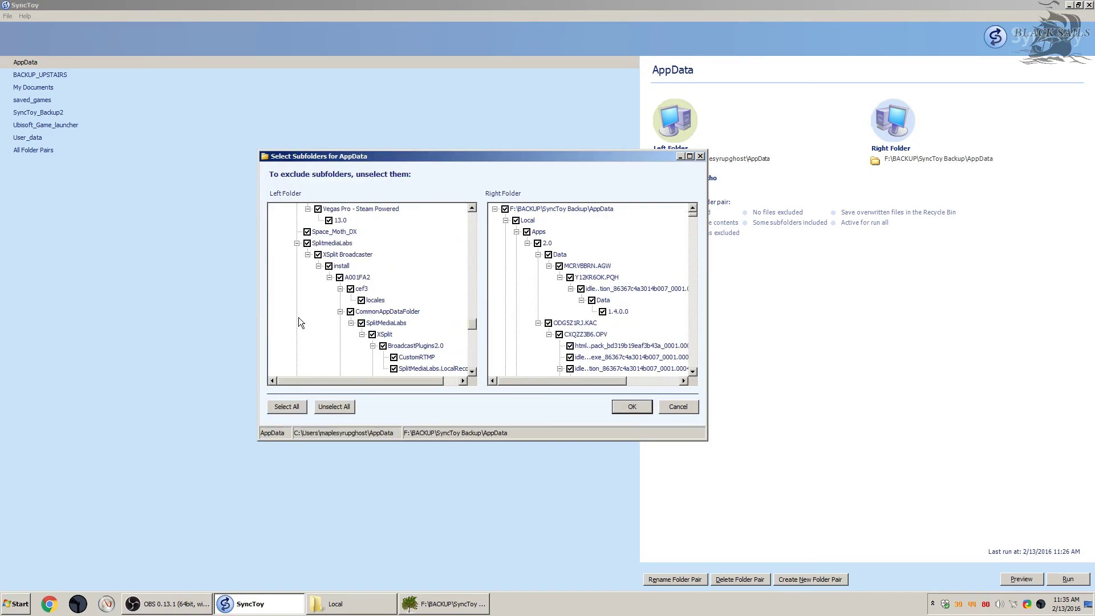
Step: Exclude Roaming's SplitmediaLabs folder from the AppData pair and apply the subfolder selection and options
{"action": "left_click", "coordinate": [307, 243]}
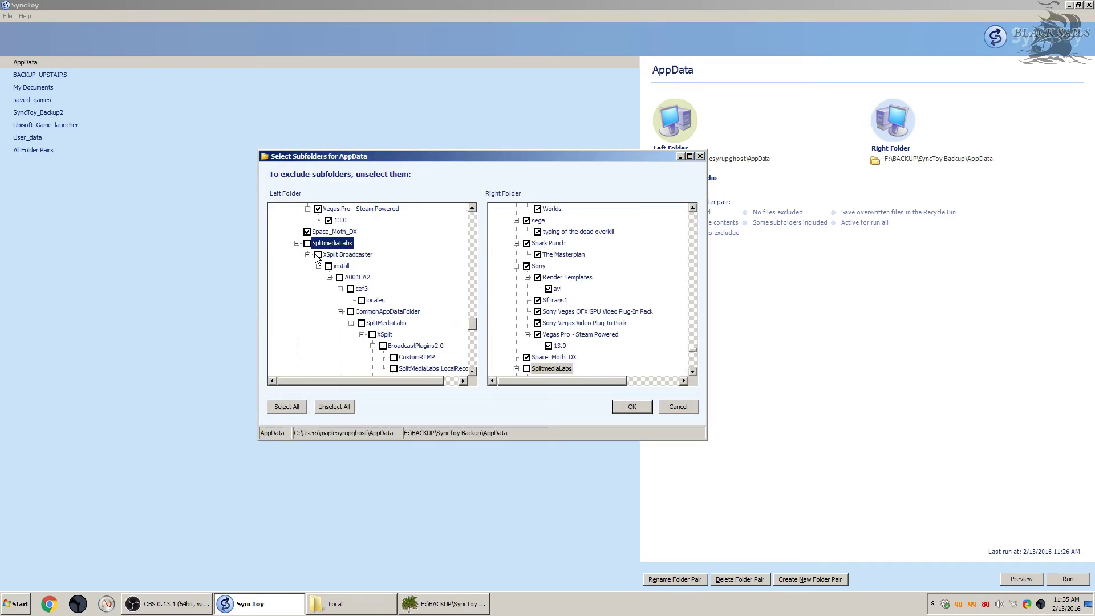
{"action": "scroll", "coordinate": [297, 268], "scroll_direction": "up", "scroll_amount": 8}
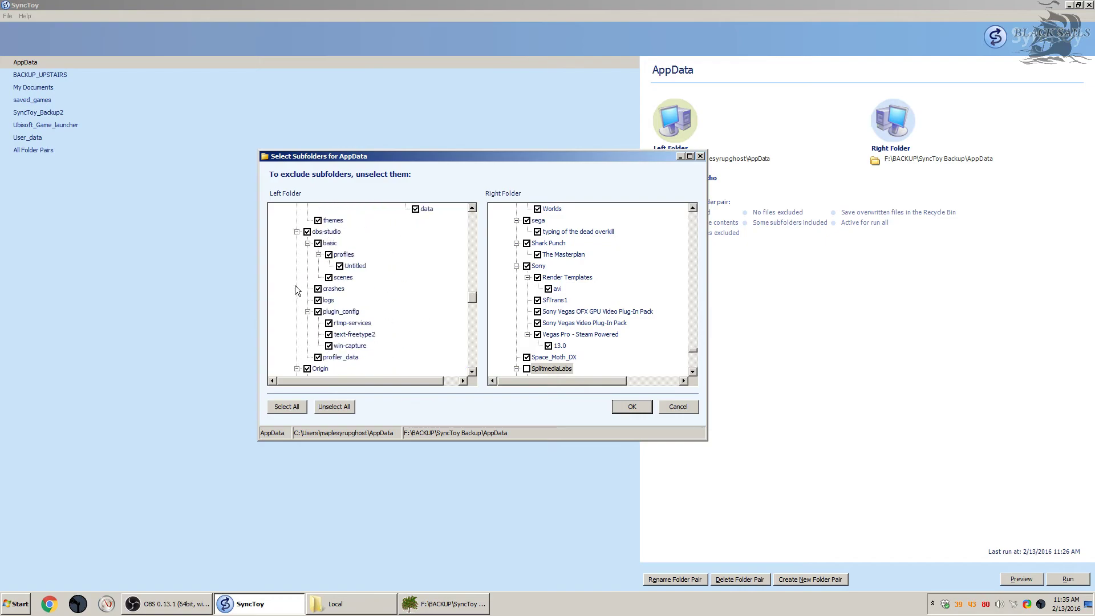
{"action": "scroll", "coordinate": [296, 282], "scroll_direction": "up", "scroll_amount": 10}
{"action": "scroll", "coordinate": [296, 273], "scroll_direction": "up", "scroll_amount": 8}
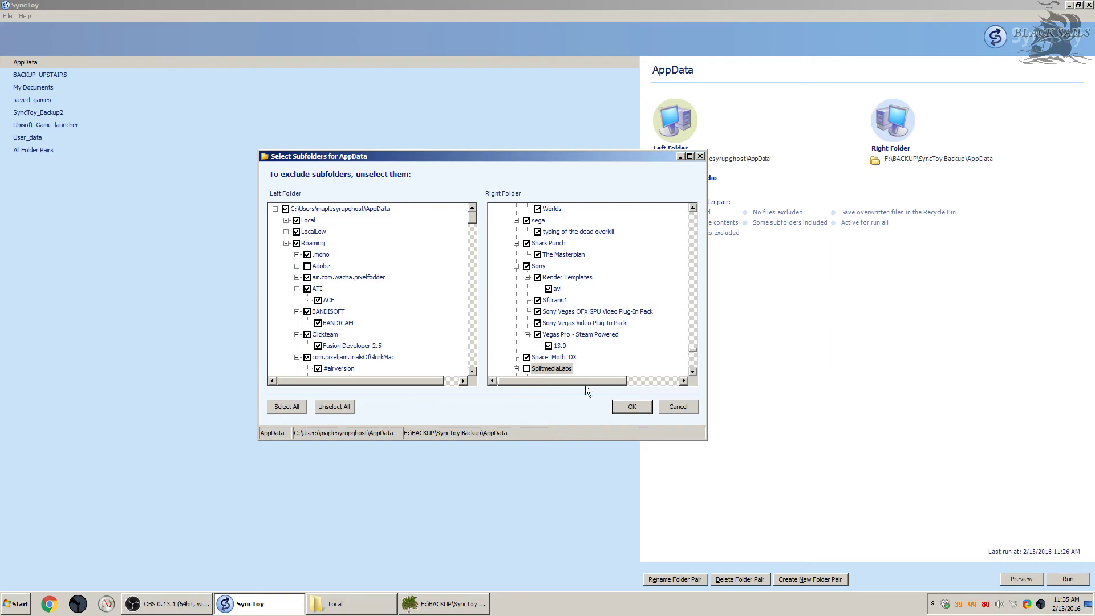
{"action": "left_click", "coordinate": [626, 407]}
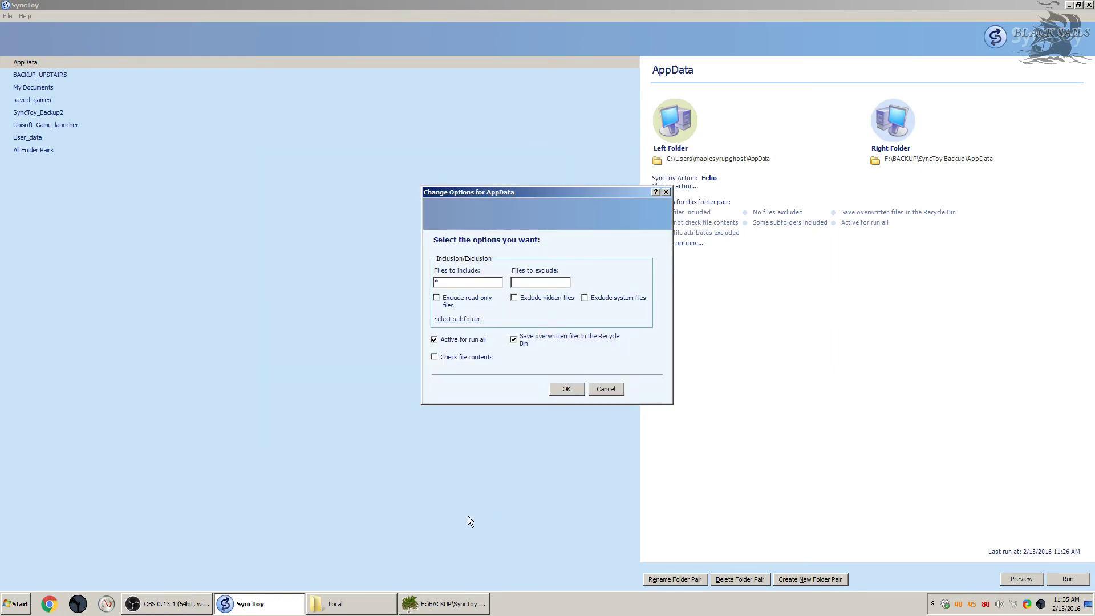
{"action": "left_click", "coordinate": [567, 388]}
Step: Switch to Windows Explorer and delete the SplitmediaLabs folder from the backup's AppData\Roaming folder
{"action": "left_click", "coordinate": [368, 604]}
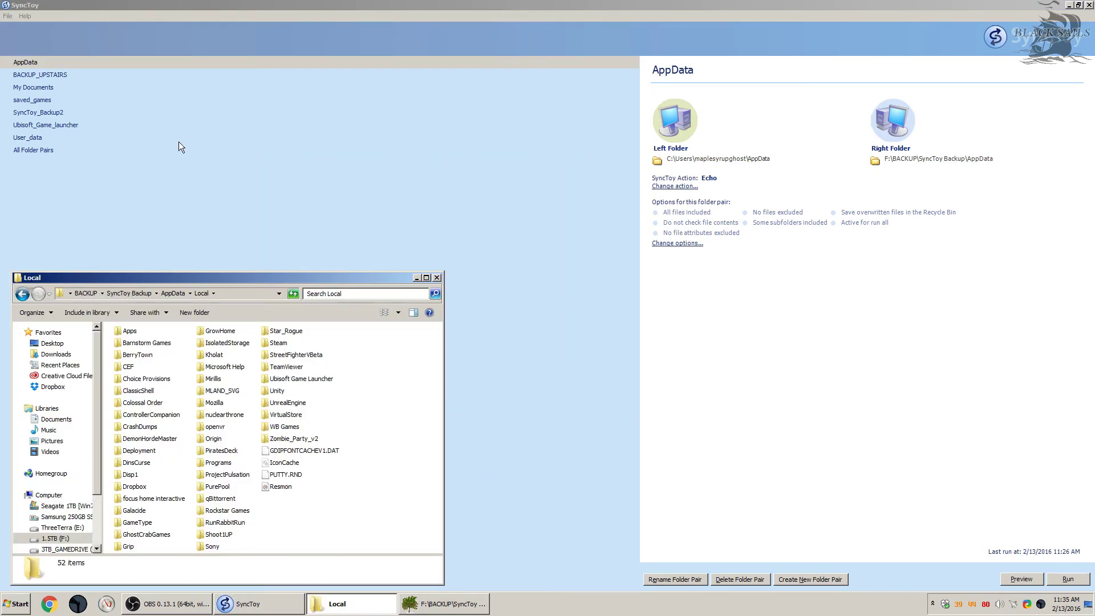
{"action": "left_click", "coordinate": [171, 293]}
{"action": "double_click", "coordinate": [155, 369]}
{"action": "scroll", "coordinate": [170, 380], "scroll_direction": "down", "scroll_amount": 9}
{"action": "left_click", "coordinate": [170, 380]}
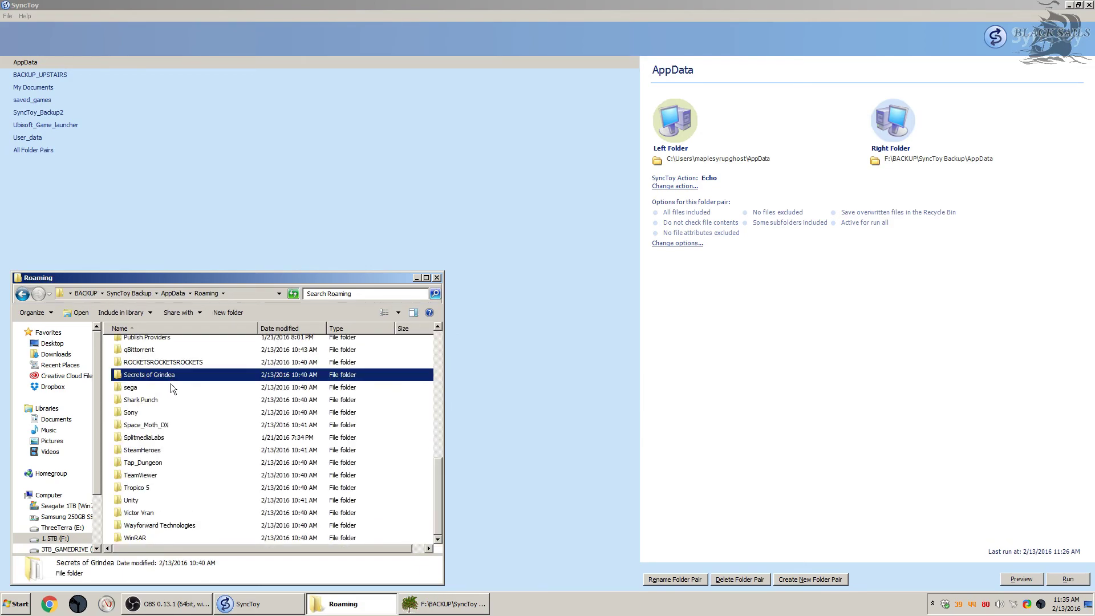
{"action": "right_click", "coordinate": [163, 438]}
{"action": "left_click", "coordinate": [190, 408]}
{"action": "left_click", "coordinate": [594, 347]}
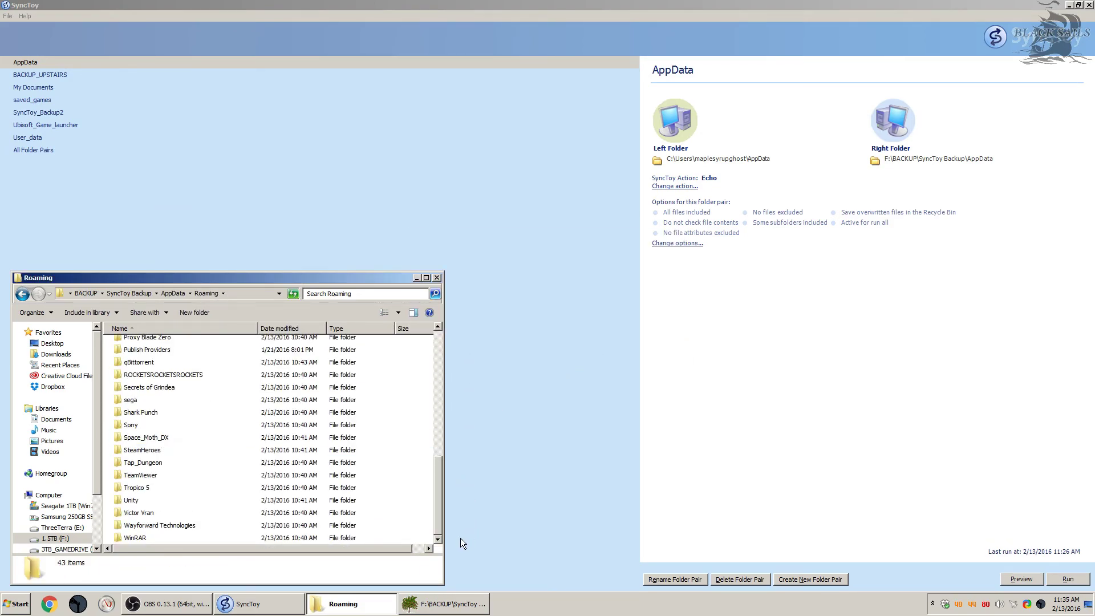
Step: Rescan the AppData backup in WinDirStat, inspect Car.exe.112632.dmp, and trace it up to the CrashDumps folder under Local
{"action": "left_click", "coordinate": [450, 605]}
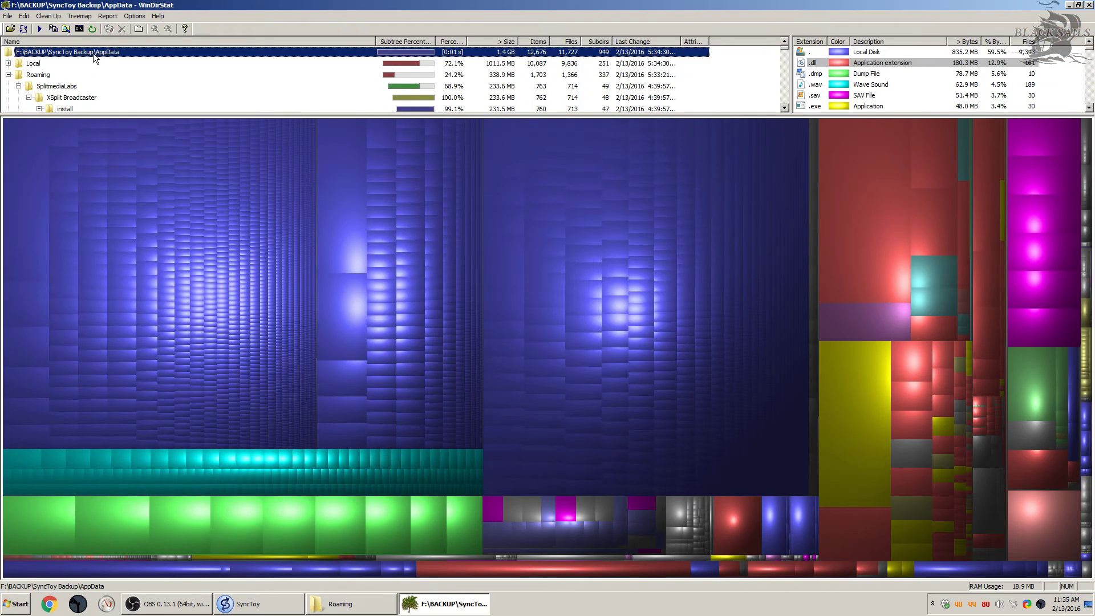
{"action": "left_click", "coordinate": [92, 28]}
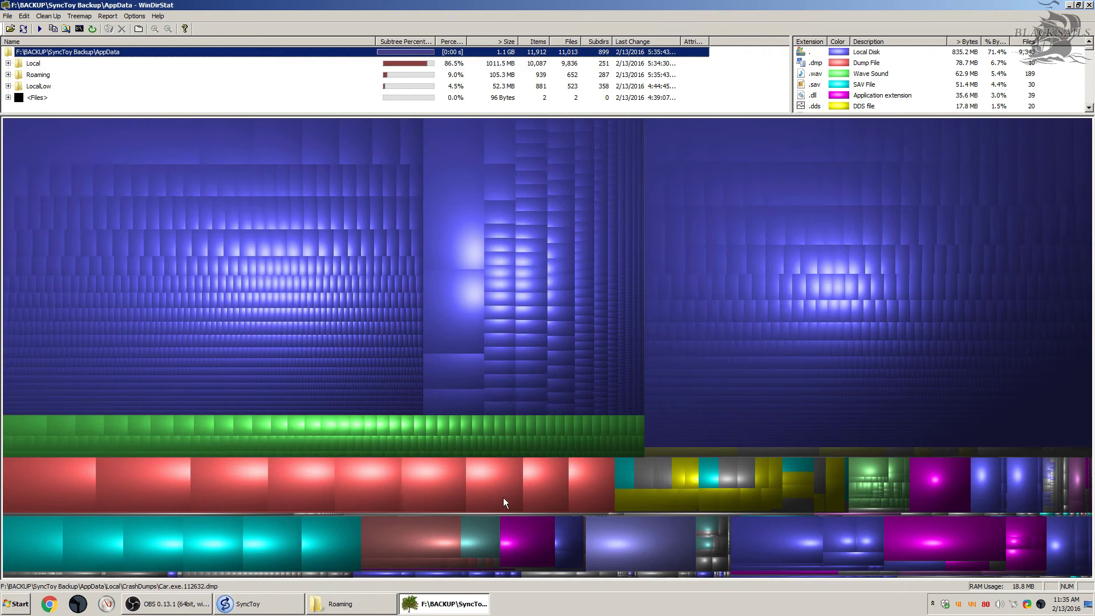
{"action": "left_click", "coordinate": [515, 480]}
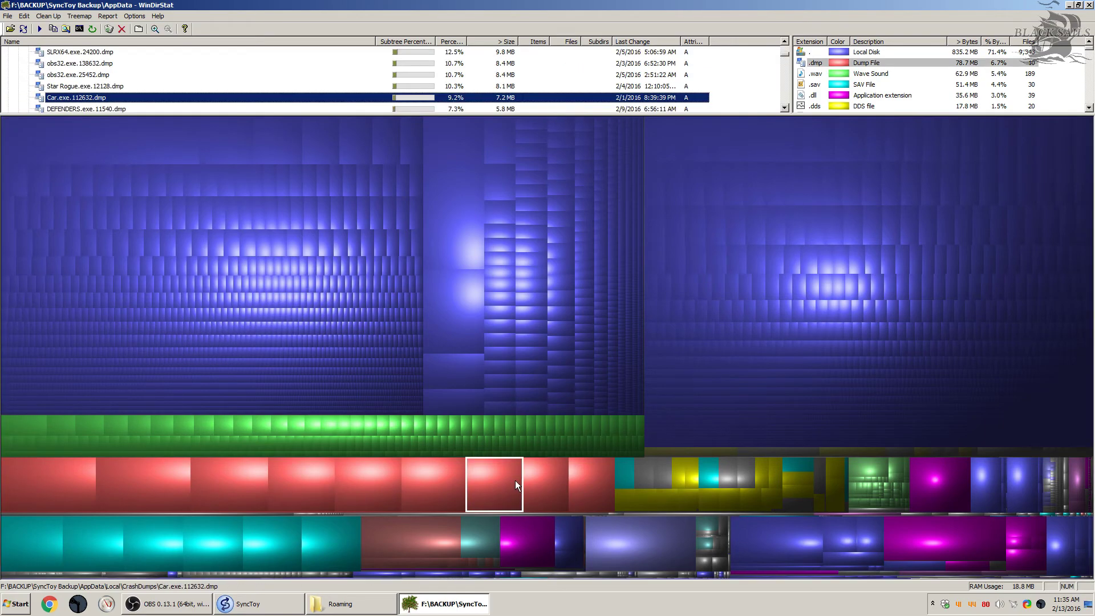
{"action": "scroll", "coordinate": [158, 88], "scroll_direction": "up", "scroll_amount": 2}
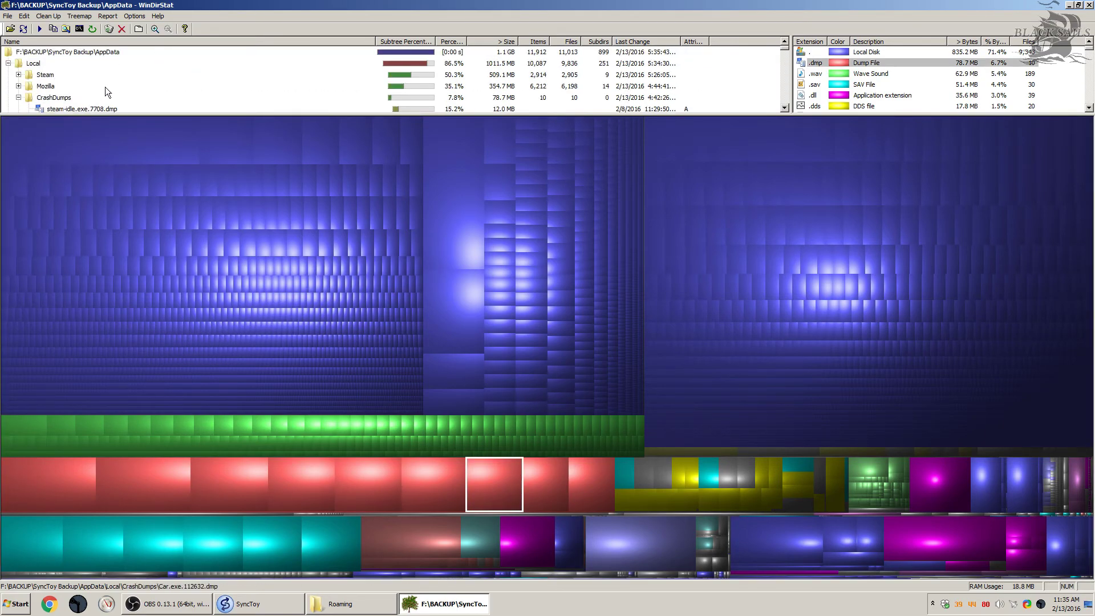
{"action": "scroll", "coordinate": [108, 91], "scroll_direction": "down", "scroll_amount": 2}
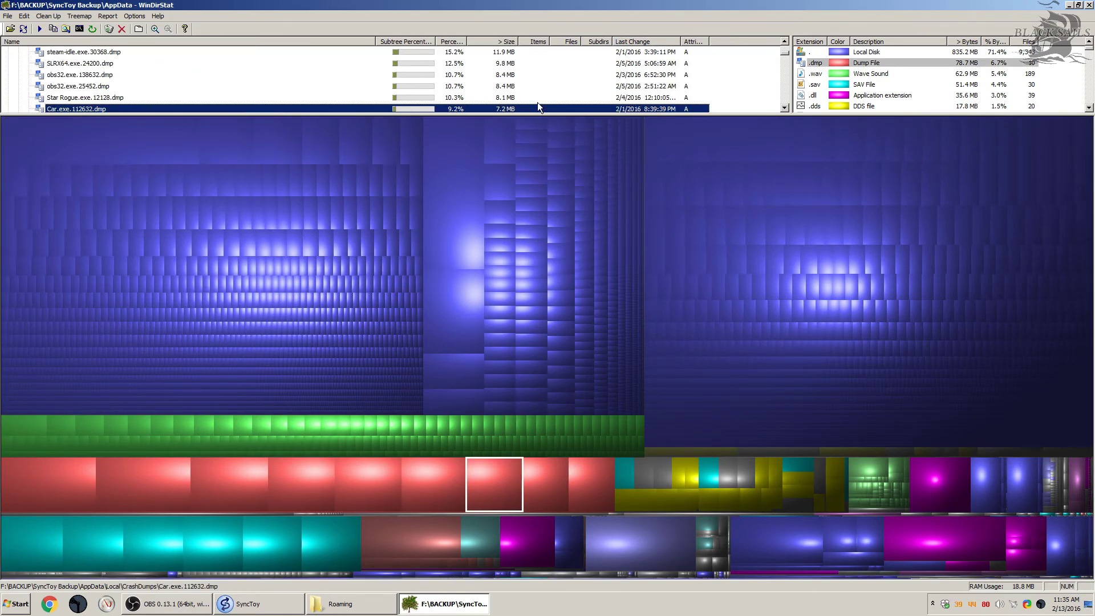
Step: Locate the CrashDumps folder under Local in WinDirStat, and switch to SyncToy to open the AppData pair's subfolder selection
{"action": "scroll", "coordinate": [274, 94], "scroll_direction": "up", "scroll_amount": 2}
{"action": "scroll", "coordinate": [271, 94], "scroll_direction": "down", "scroll_amount": 1}
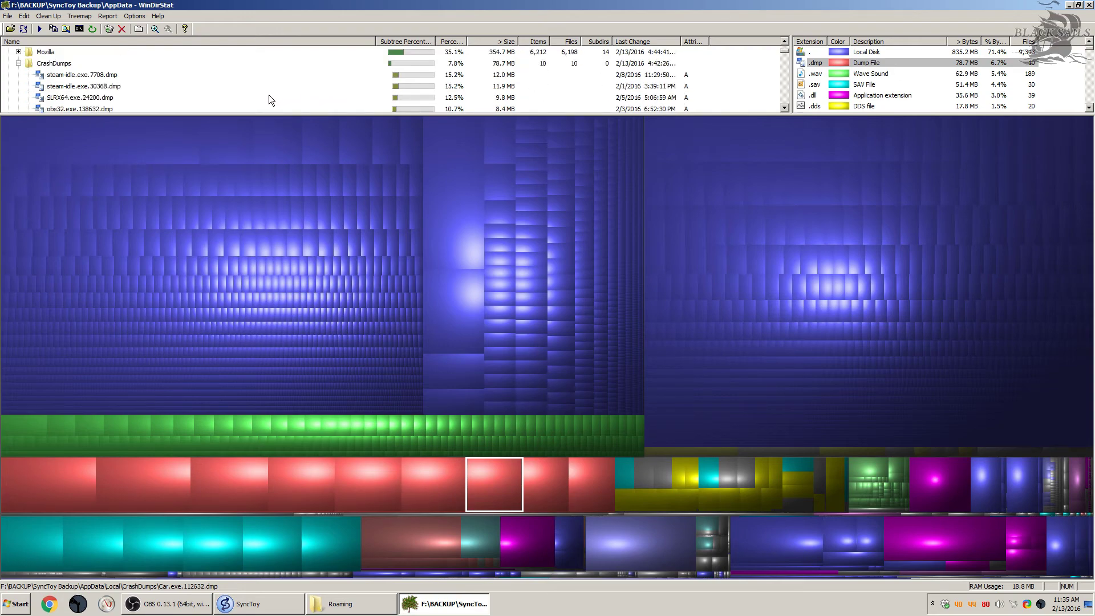
{"action": "scroll", "coordinate": [269, 95], "scroll_direction": "up", "scroll_amount": 1}
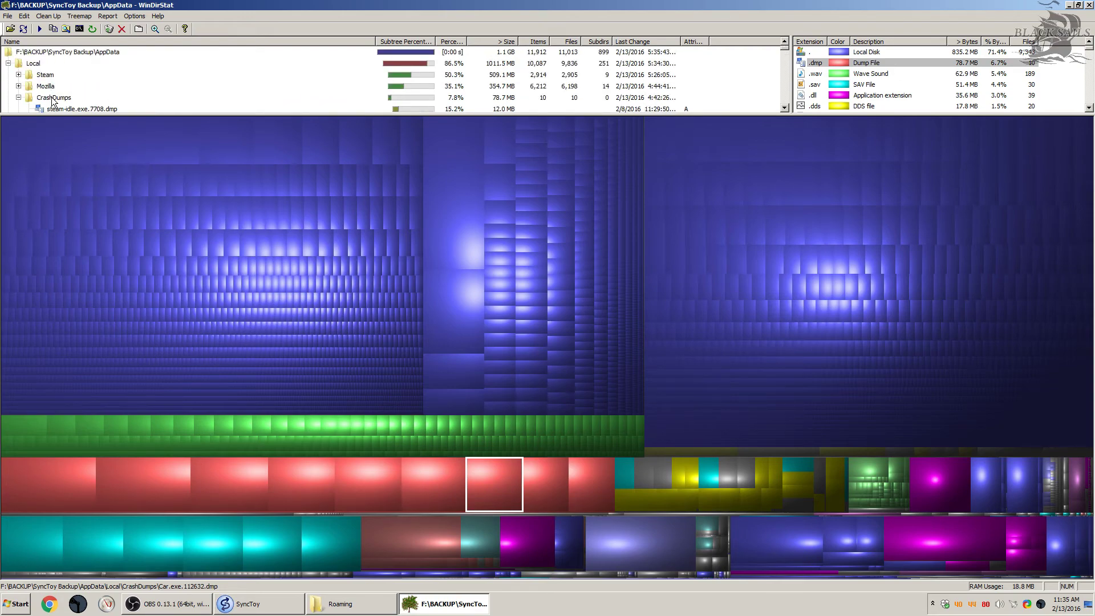
{"action": "left_click", "coordinate": [251, 604]}
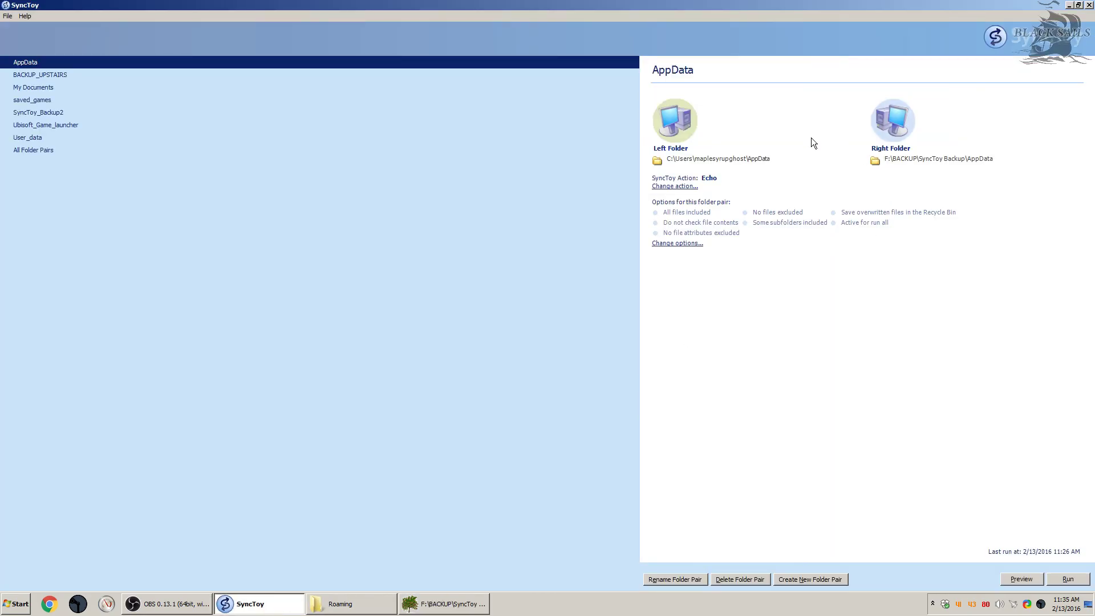
{"action": "left_click", "coordinate": [675, 243]}
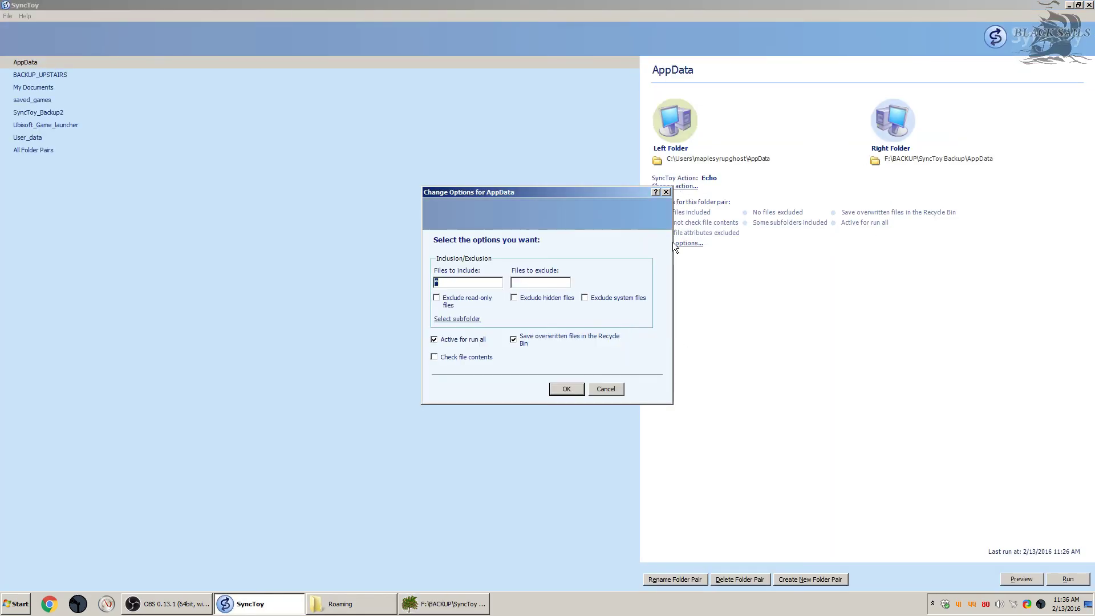
{"action": "left_click", "coordinate": [464, 319]}
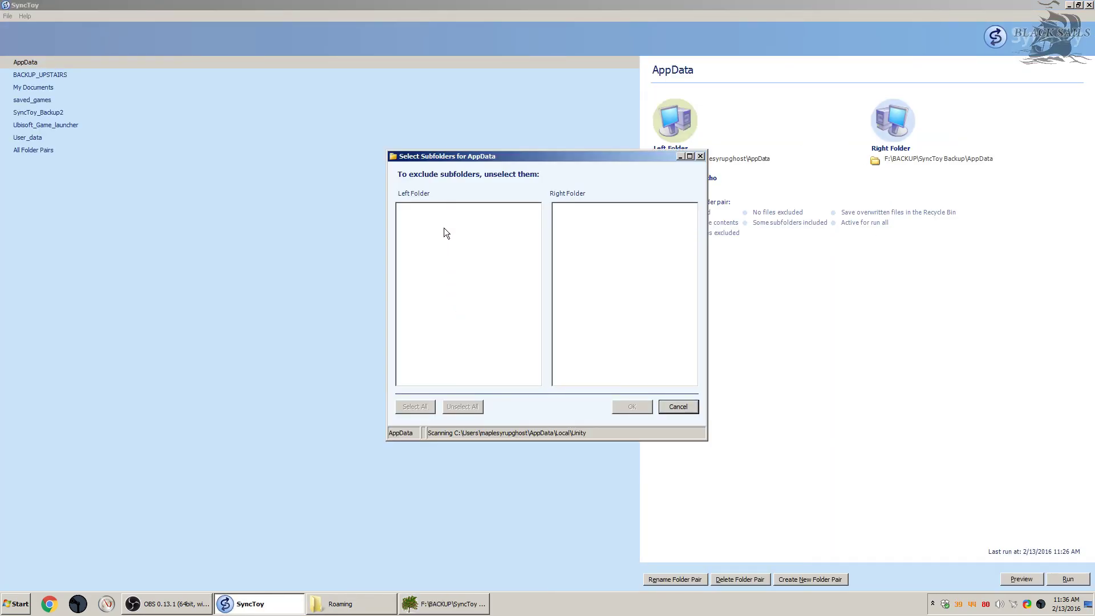
Step: Collapse the first subfolder branches under the source's Local folder, from 4kdownload.com through Choice Provisions
{"action": "left_click", "coordinate": [425, 232]}
{"action": "left_click", "coordinate": [425, 244]}
{"action": "left_click", "coordinate": [425, 255]}
{"action": "left_click", "coordinate": [425, 267]}
{"action": "left_click", "coordinate": [425, 278]}
{"action": "left_click", "coordinate": [425, 289]}
{"action": "left_click", "coordinate": [425, 312]}
{"action": "left_click", "coordinate": [425, 323]}
{"action": "left_click", "coordinate": [425, 335]}
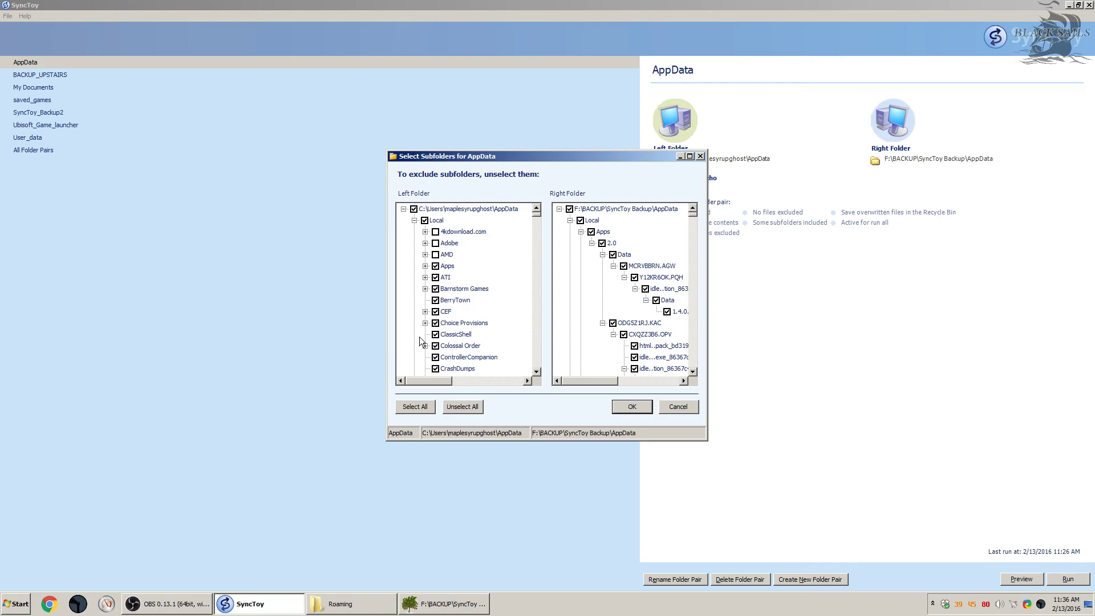
Step: Select the CrashDumps folder under the source's Local branch and apply the AppData pair's subfolder selection and options
{"action": "scroll", "coordinate": [439, 310], "scroll_direction": "down", "scroll_amount": 5}
{"action": "left_click", "coordinate": [425, 209]}
{"action": "left_click", "coordinate": [425, 221]}
{"action": "left_click", "coordinate": [425, 300]}
{"action": "left_click", "coordinate": [425, 312]}
{"action": "left_click", "coordinate": [425, 335]}
{"action": "mouse_move", "coordinate": [536, 221]}
{"action": "left_mouse_down"}
{"action": "mouse_move", "coordinate": [530, 362]}
{"action": "mouse_move", "coordinate": [535, 222]}
{"action": "left_mouse_up"}
{"action": "left_click", "coordinate": [425, 334]}
{"action": "left_click", "coordinate": [425, 346]}
{"action": "scroll", "coordinate": [422, 310], "scroll_direction": "up", "scroll_amount": 7}
{"action": "left_click", "coordinate": [425, 244]}
{"action": "left_click", "coordinate": [447, 232]}
{"action": "scroll", "coordinate": [457, 245], "scroll_direction": "up", "scroll_amount": 4}
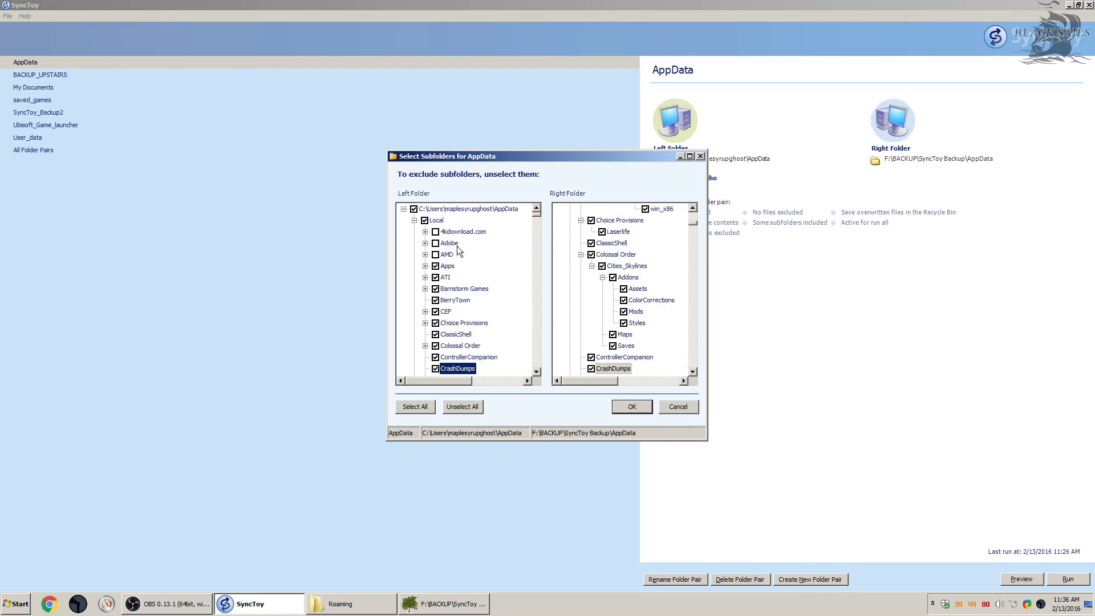
{"action": "left_click", "coordinate": [632, 406]}
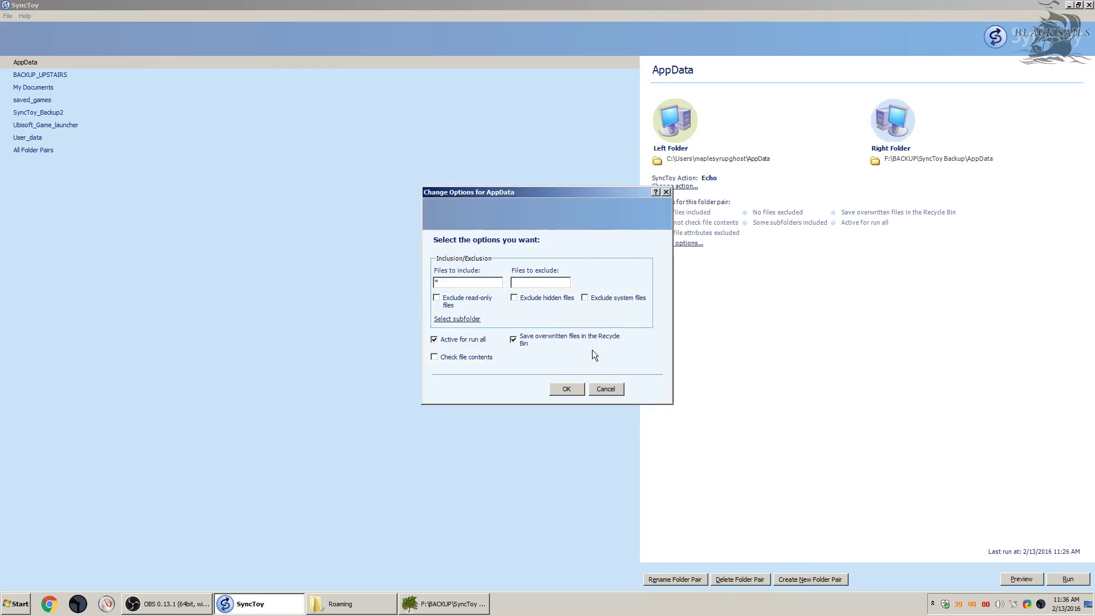
{"action": "left_click", "coordinate": [565, 388]}
Step: Switch to Windows Explorer and delete the CrashDumps folder from the backup's AppData\Local folder
{"action": "left_click", "coordinate": [365, 604]}
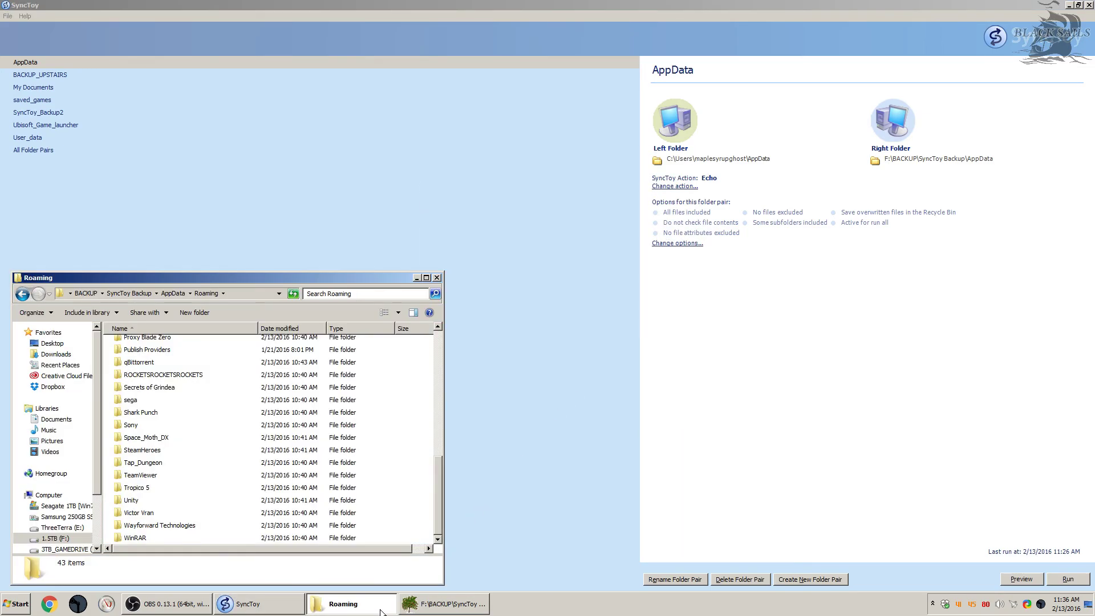
{"action": "left_click", "coordinate": [183, 293]}
{"action": "double_click", "coordinate": [158, 346]}
{"action": "left_click", "coordinate": [150, 391]}
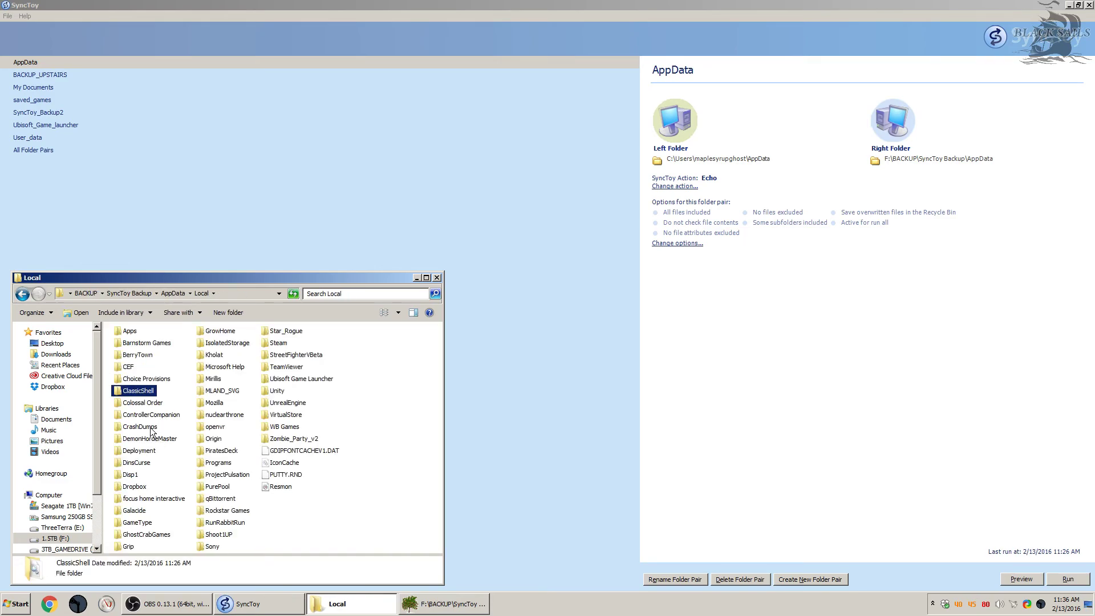
{"action": "right_click", "coordinate": [151, 429]}
{"action": "left_click", "coordinate": [175, 399]}
{"action": "left_click", "coordinate": [582, 348]}
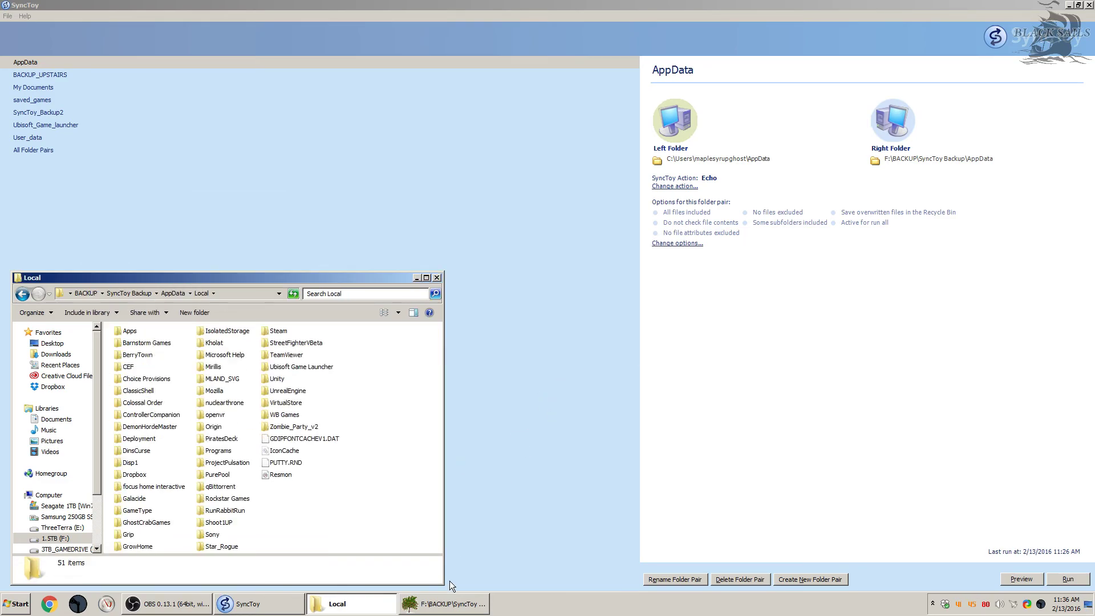
Step: Rescan the AppData backup in WinDirStat and inspect the Unity WebPlayer cache file under LocalLow in the treemap
{"action": "left_click", "coordinate": [445, 604]}
{"action": "left_click", "coordinate": [65, 52]}
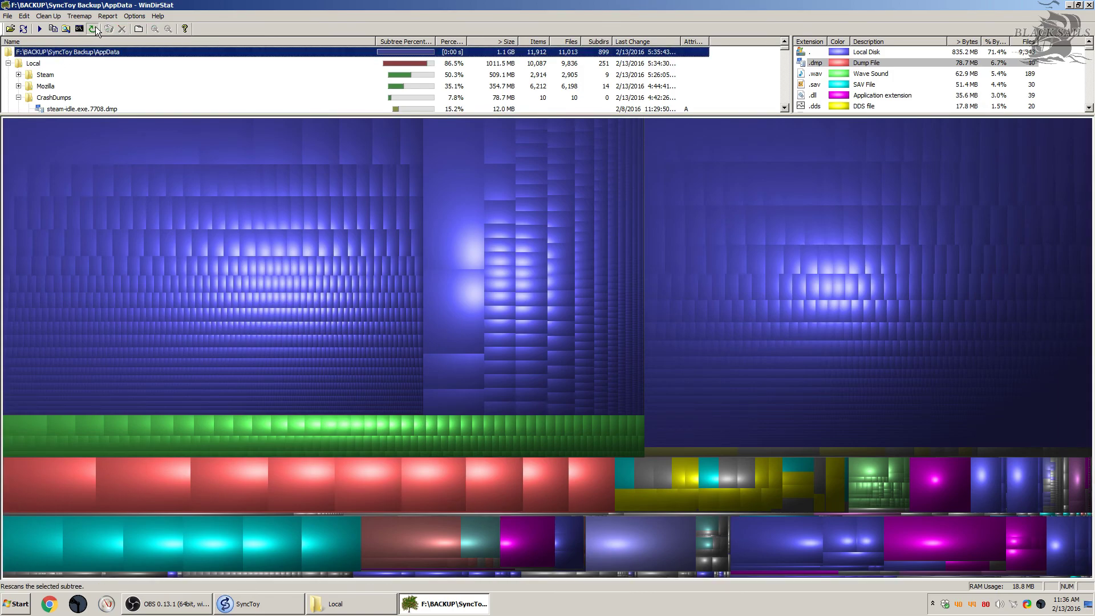
{"action": "left_click", "coordinate": [93, 29]}
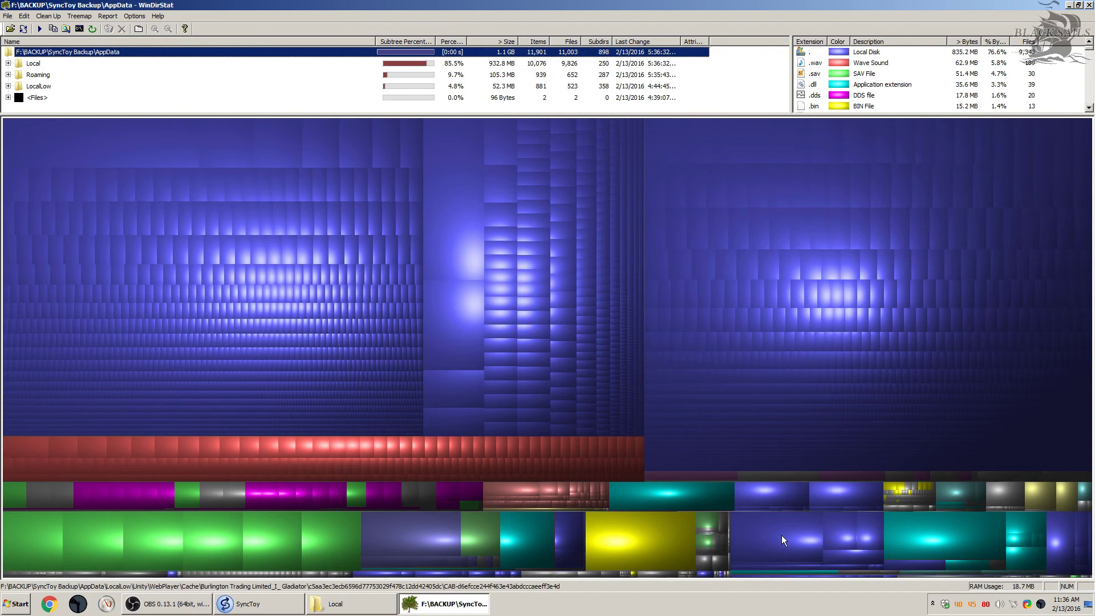
{"action": "left_click", "coordinate": [777, 539]}
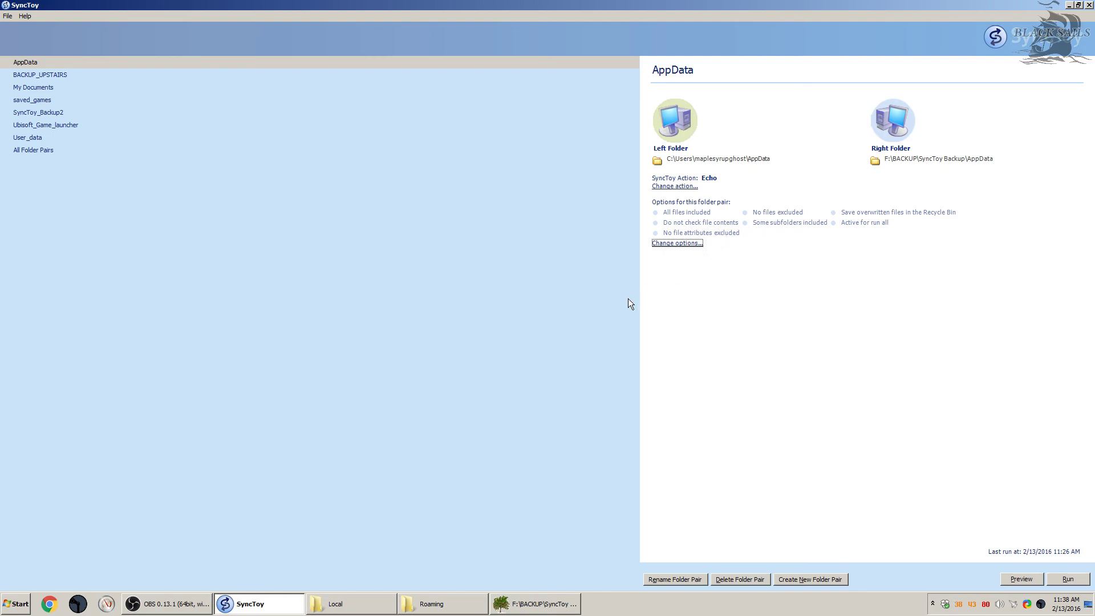
Step: In Windows Explorer, create a folder named TEST_NEW_FOLDER12345 in the source's AppData\Roaming folder
{"action": "left_click", "coordinate": [432, 610]}
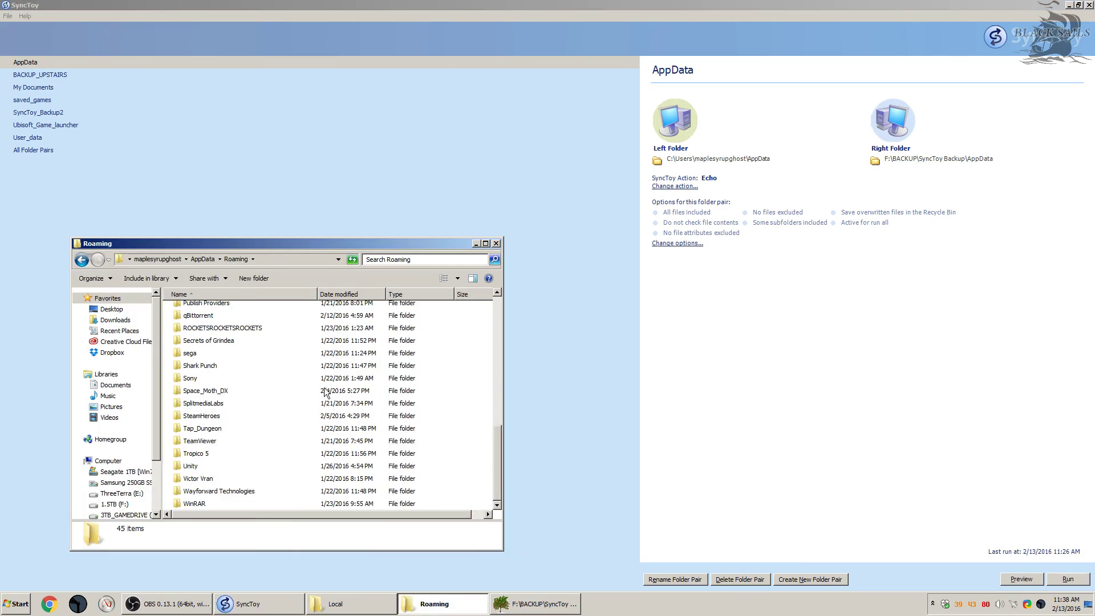
{"action": "left_click", "coordinate": [271, 282]}
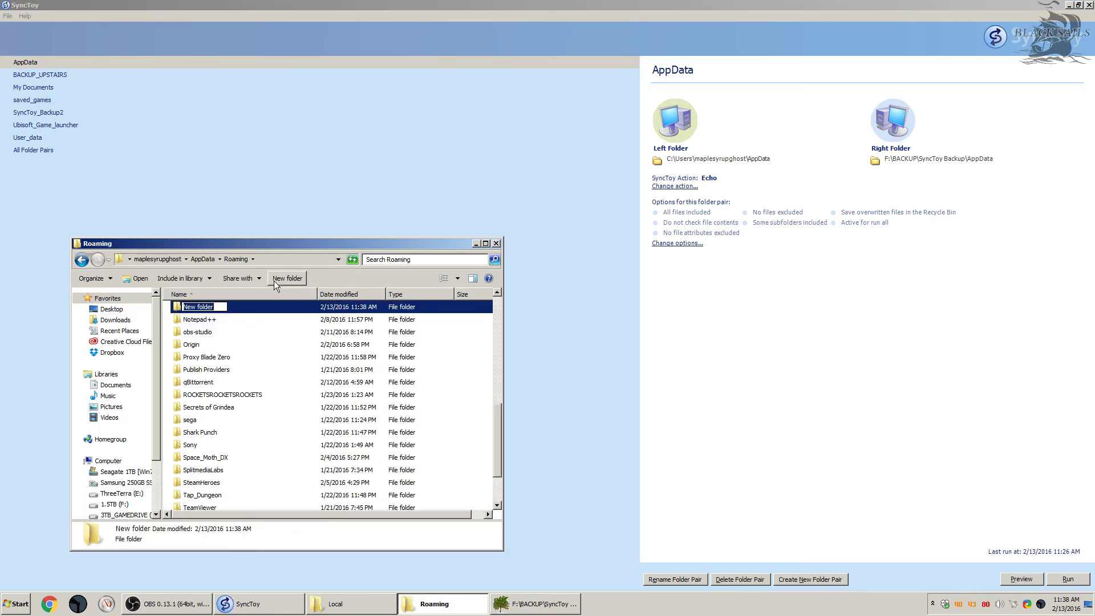
{"action": "type", "text": "TEST_NEW_FOLDER12345"}
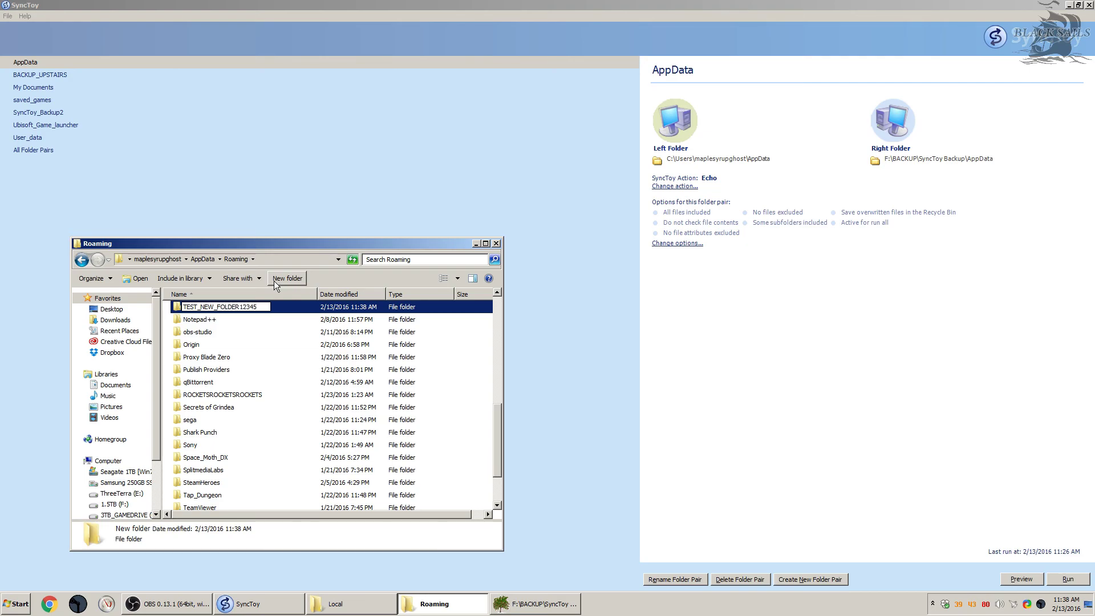
{"action": "key", "text": "Return"}
Step: Return to SyncToy, preview the AppData pair's sync operations, and maximize the preview window
{"action": "left_click", "coordinate": [691, 484]}
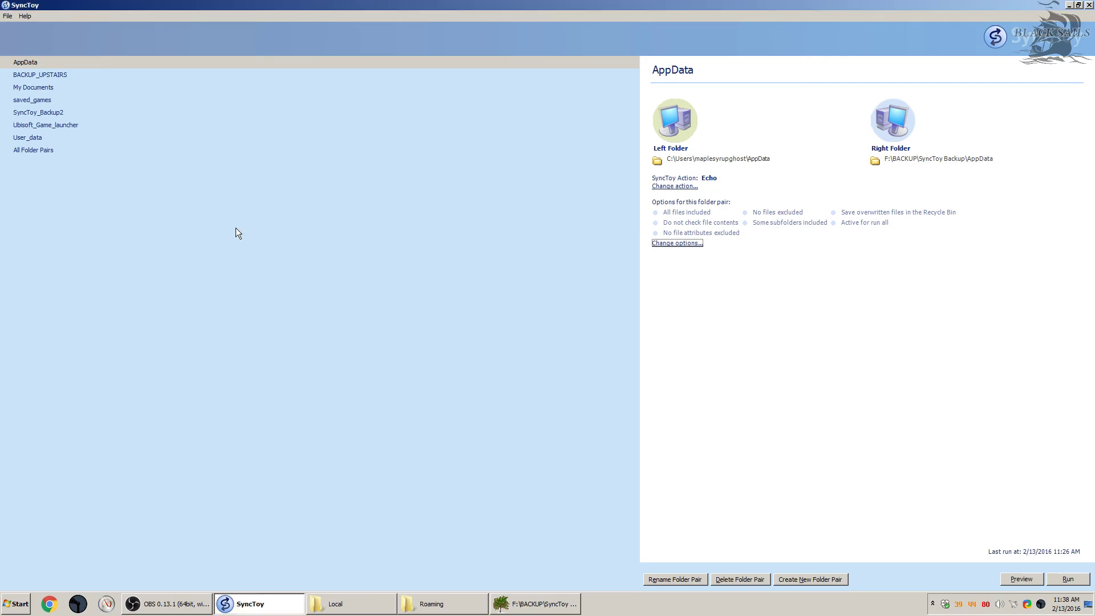
{"action": "left_click", "coordinate": [1021, 579]}
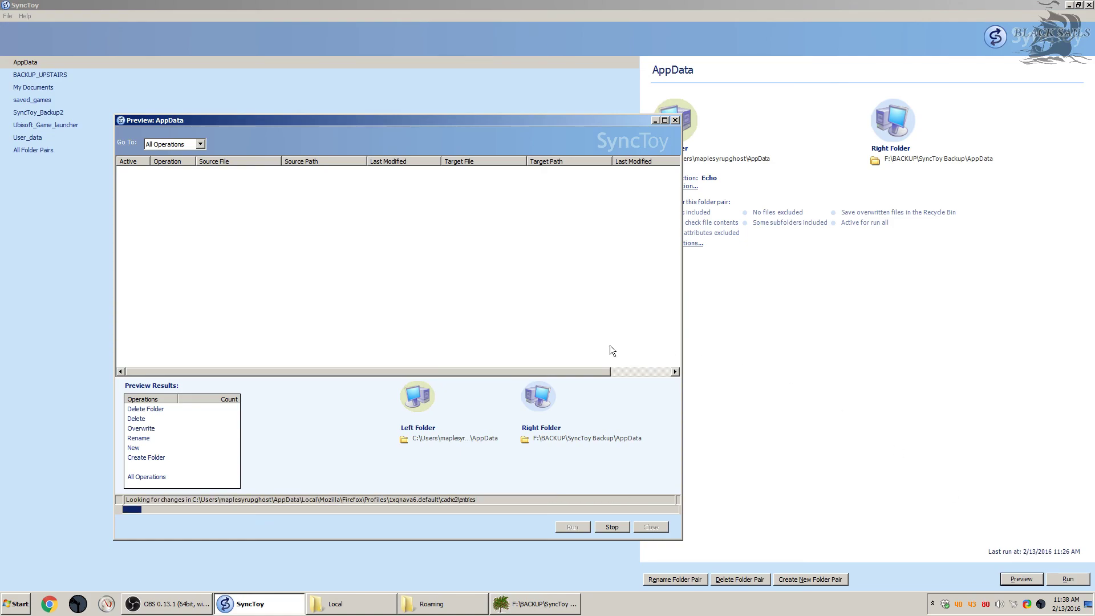
{"action": "double_click", "coordinate": [624, 121]}
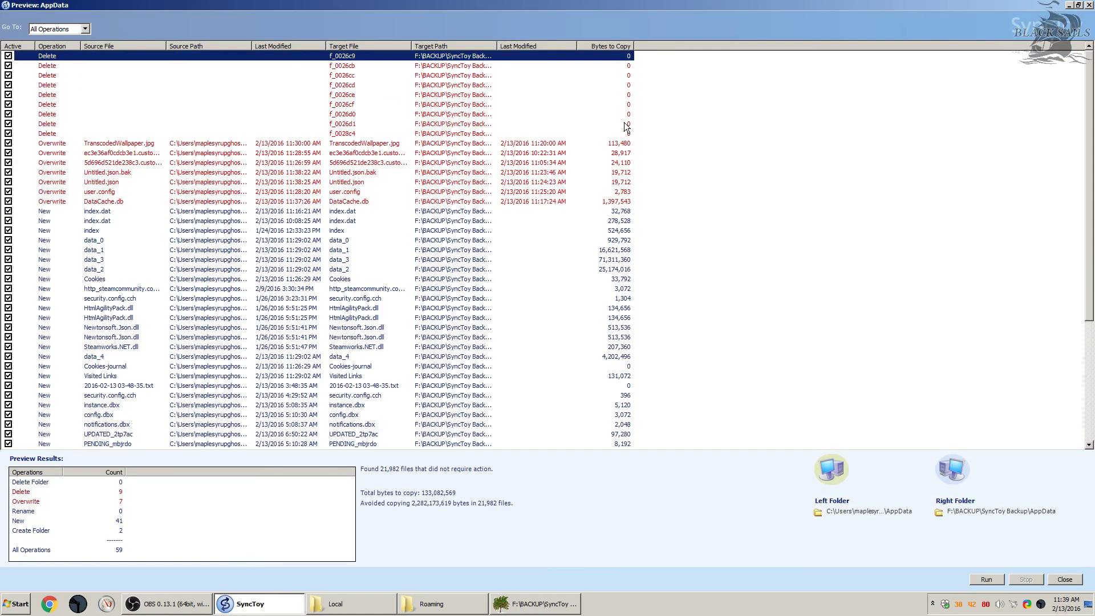
Step: Widen the Target Path column, check the Create Folder entries for TEST_NEW_FOLDER and TEST_NEW_FOLDER12345, and close the preview without running it
{"action": "left_click_drag", "start_coordinate": [1090, 76], "coordinate": [1092, 310]}
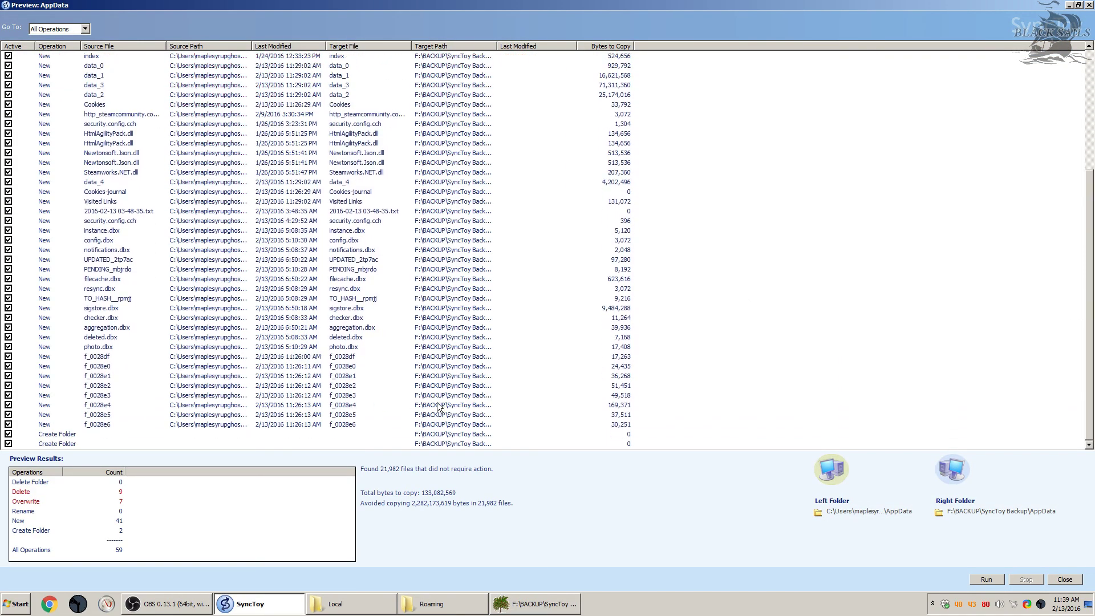
{"action": "left_click_drag", "start_coordinate": [497, 44], "coordinate": [706, 45]}
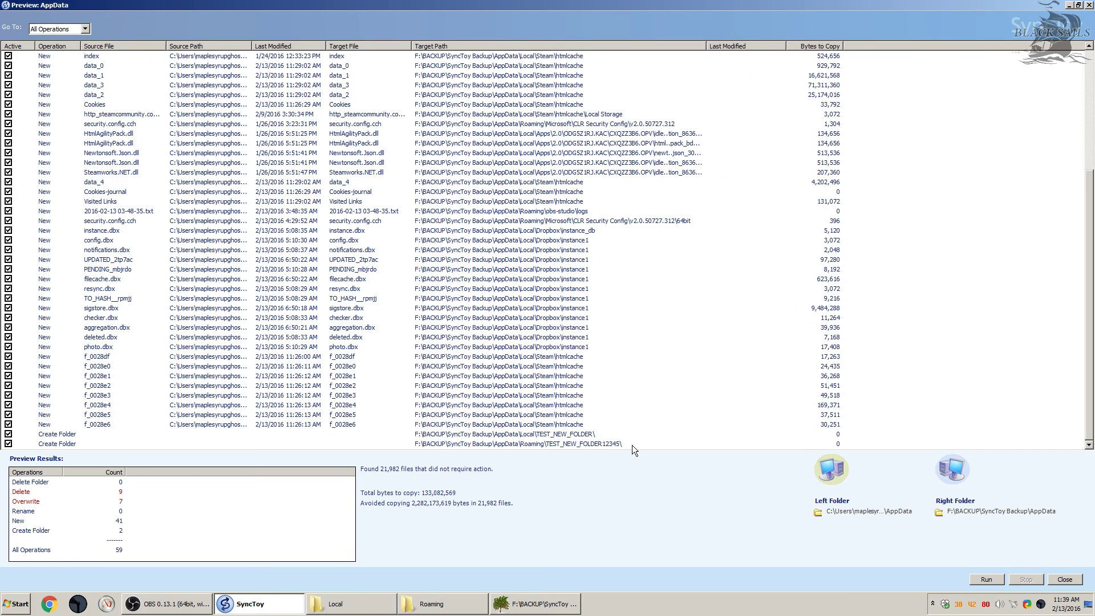
{"action": "left_click", "coordinate": [568, 436]}
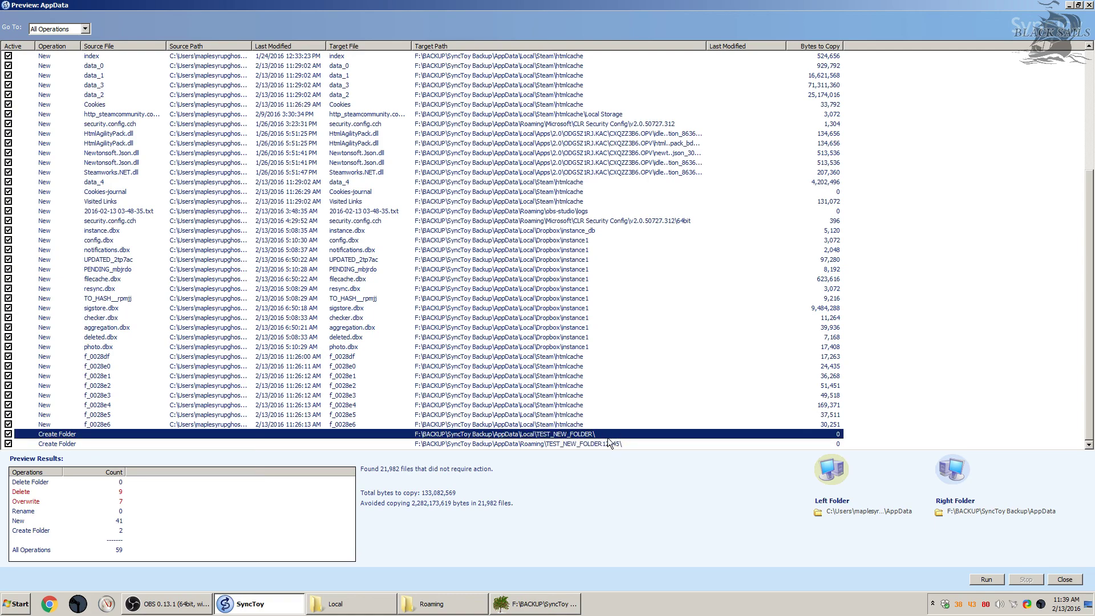
{"action": "left_click", "coordinate": [622, 444]}
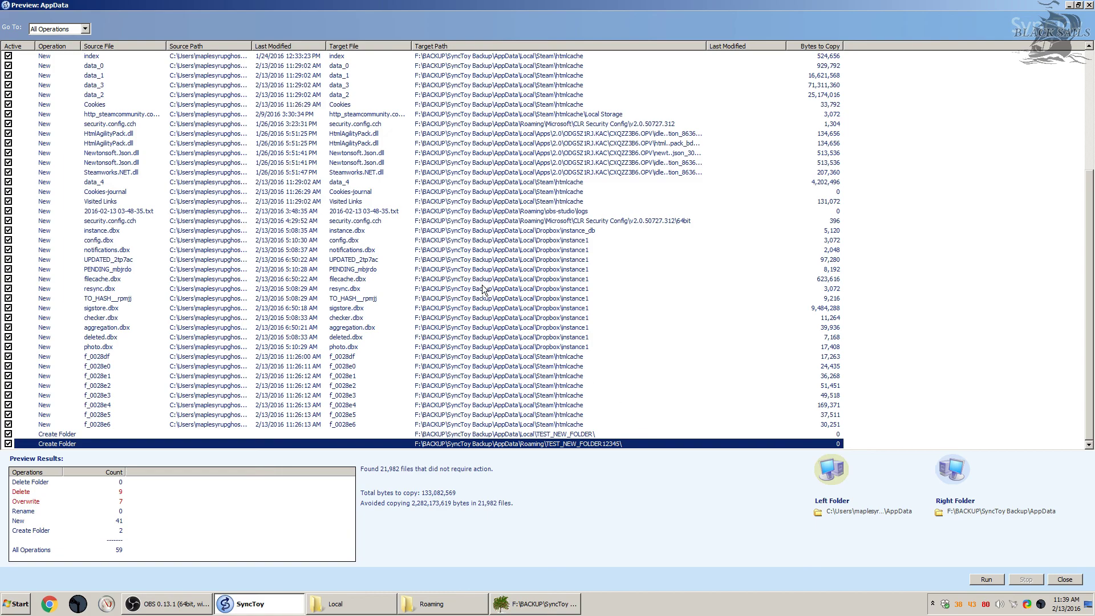
{"action": "left_click", "coordinate": [1090, 6]}
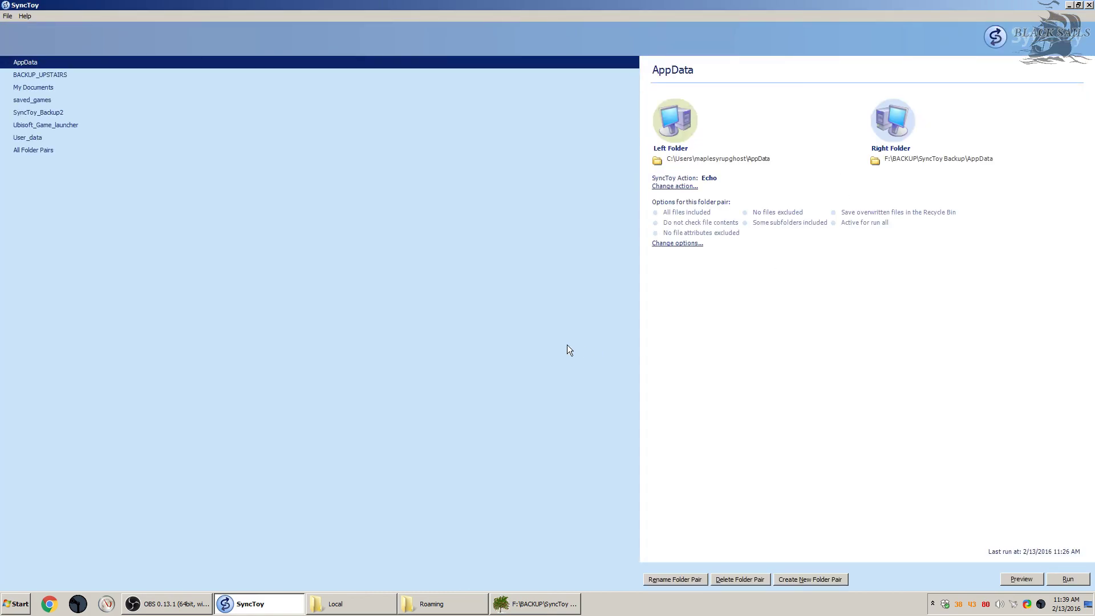